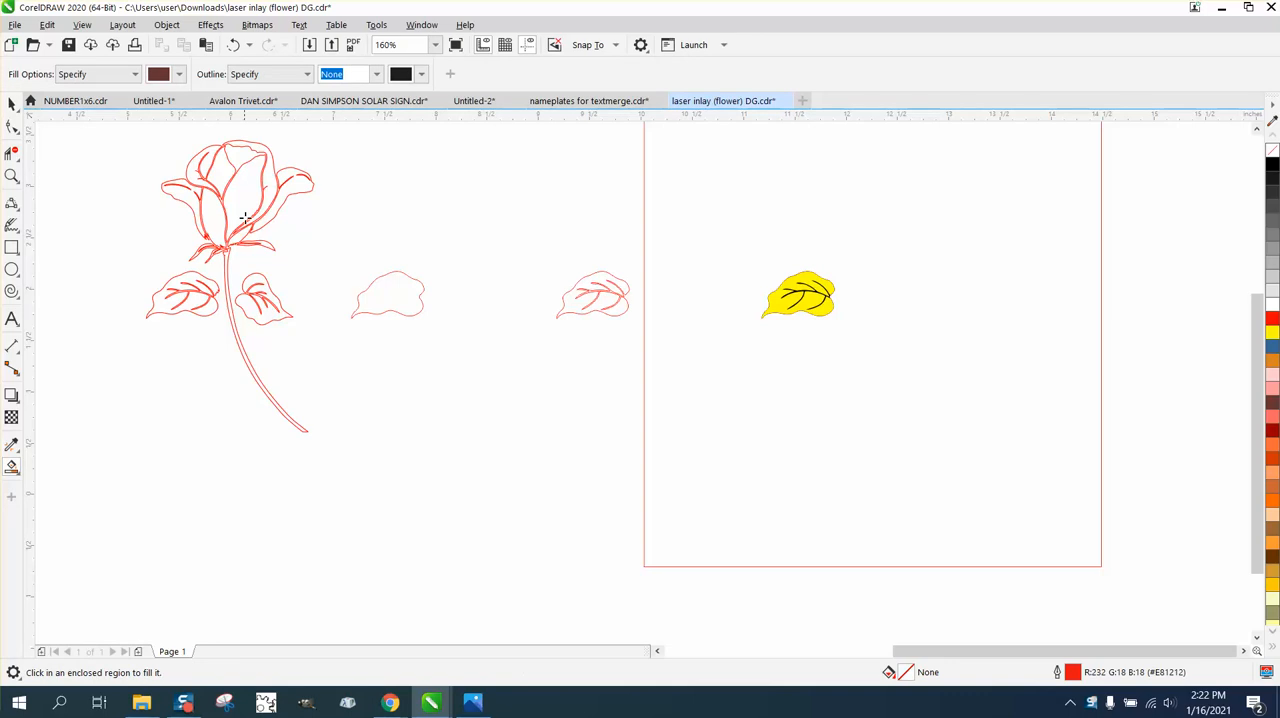
# Smart-fill the rose's large centre petal and the petal curving around its right edge, moving each filled copy 6 inches right.
pyautogui.click(245, 215)
pyautogui.hotkey('shift', 'Right')
pyautogui.hotkey('shift', 'Right')
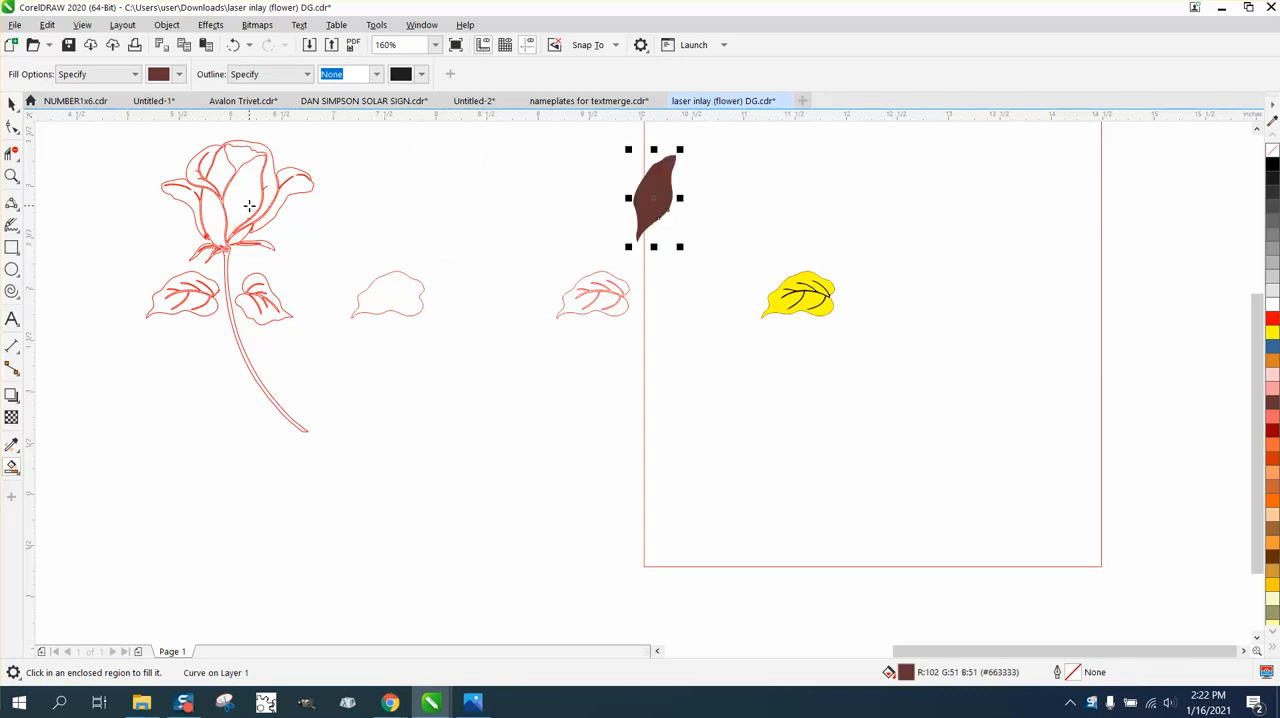
pyautogui.hotkey('shift', 'Right')
pyautogui.click(263, 196)
pyautogui.hotkey('shift', 'Right')
pyautogui.hotkey('shift', 'Right')
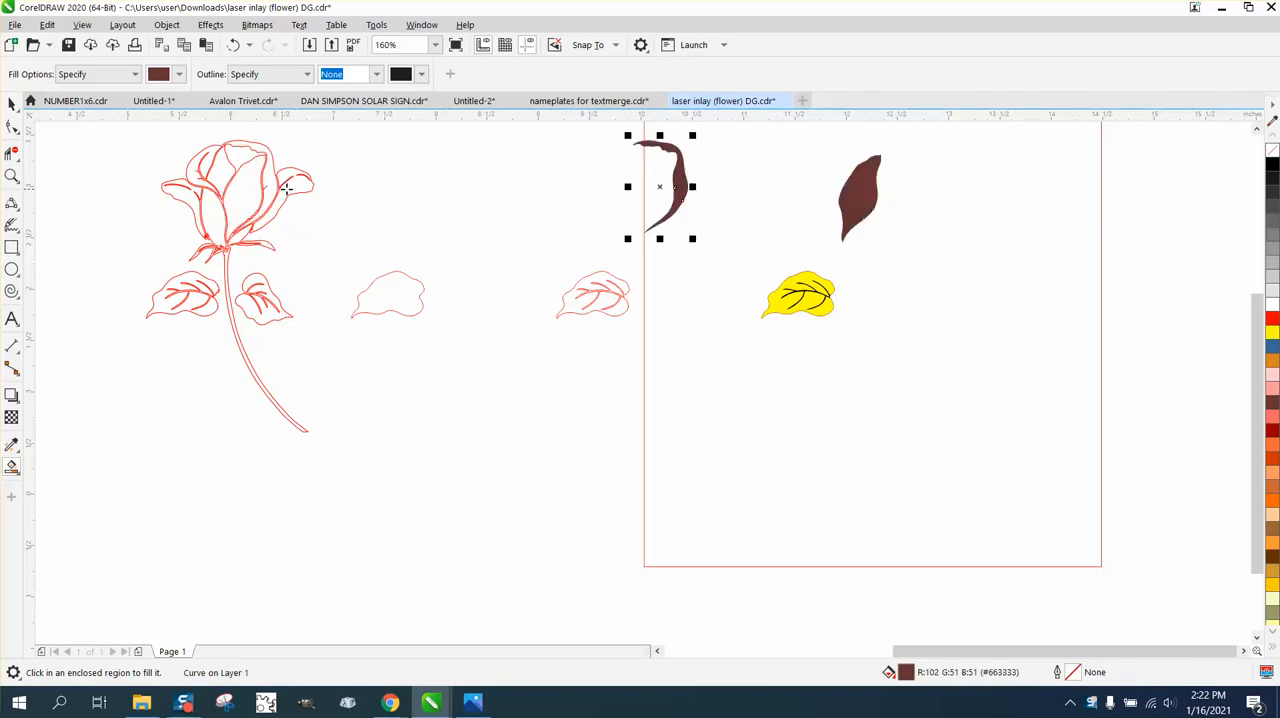
pyautogui.hotkey('shift', 'Right')
# Smart-fill the rose's right outer petal and upper-left petal, moving each filled copy 6 inches right onto the new bloom.
pyautogui.click(296, 186)
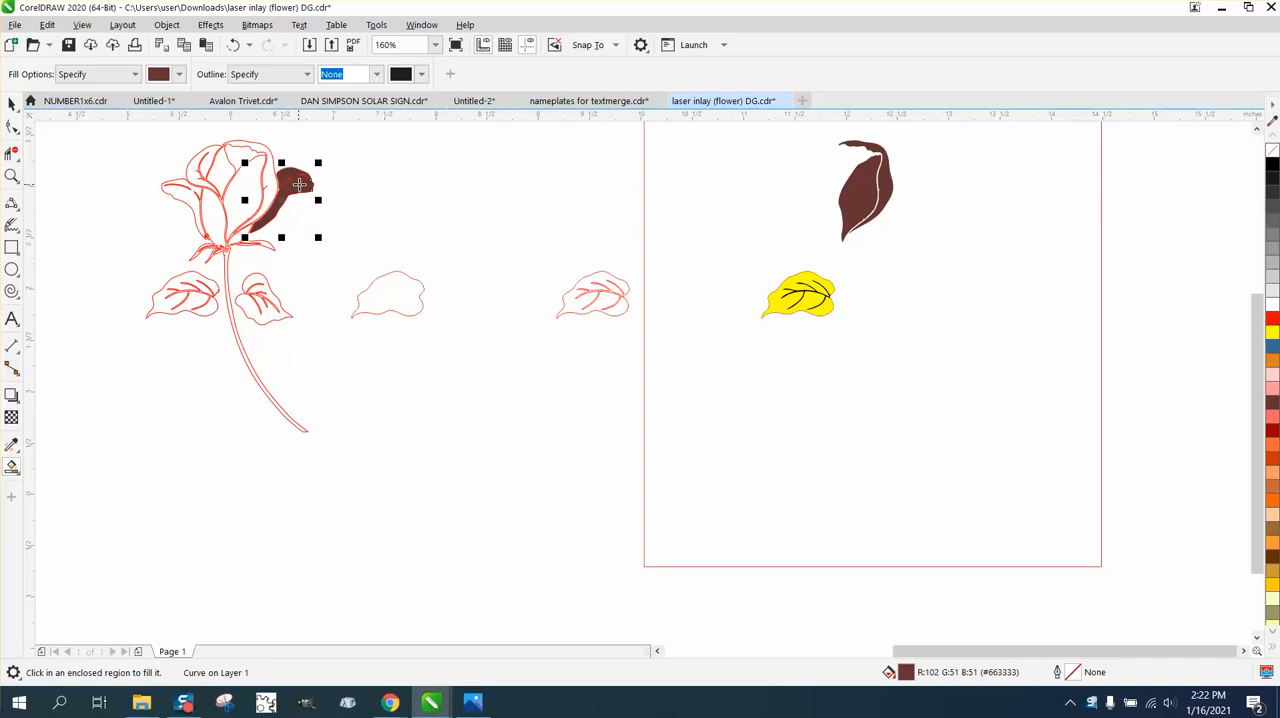
pyautogui.hotkey('shift', 'Right')
pyautogui.hotkey('shift', 'Right')
pyautogui.hotkey('shift', 'Right')
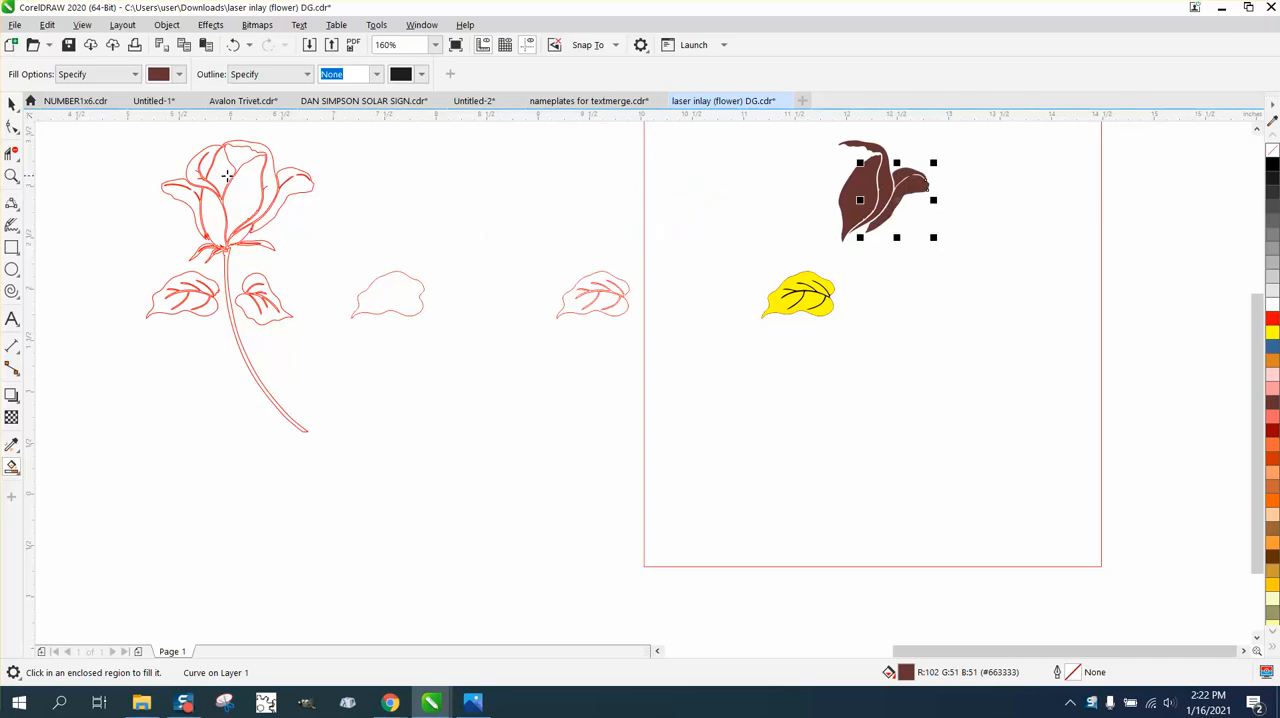
pyautogui.click(209, 158)
# Smart-fill the rose's left outer petal and lower-left petal, moving each filled copy 6 inches right to join the others.
pyautogui.hotkey('shift', 'Right')
pyautogui.hotkey('shift', 'Right')
pyautogui.hotkey('shift', 'Right')
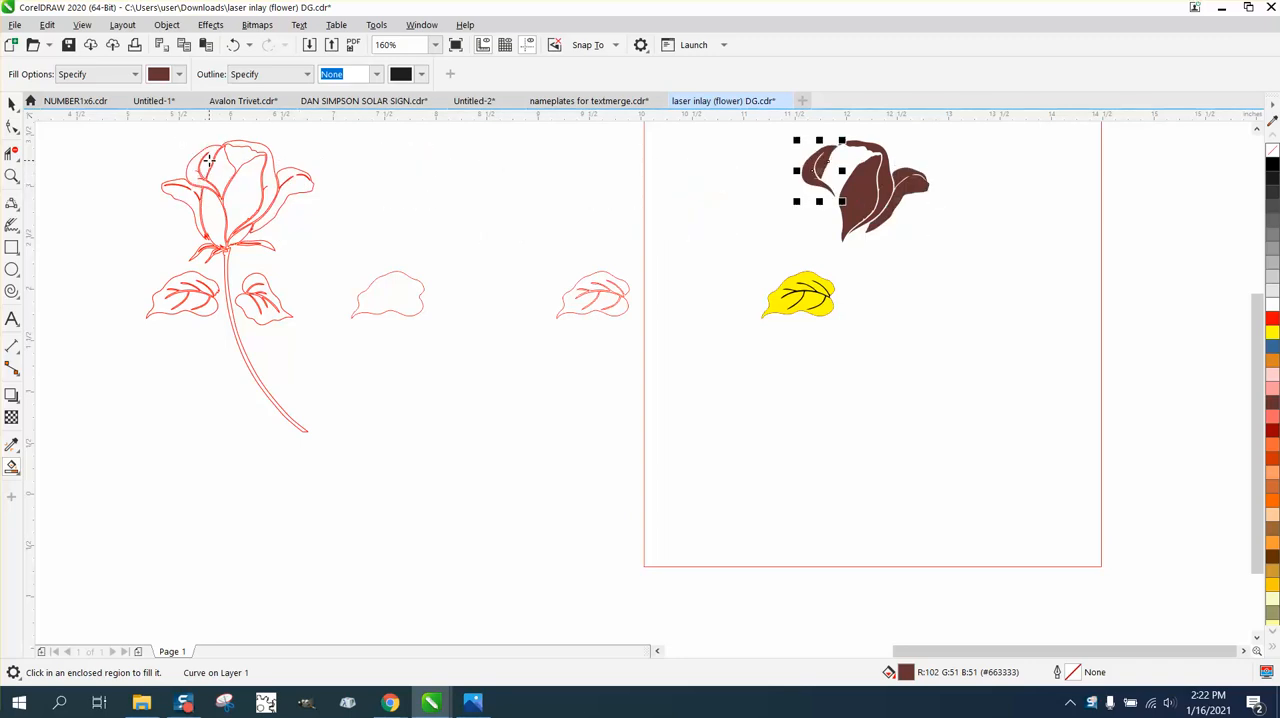
pyautogui.click(181, 192)
pyautogui.hotkey('shift', 'Right')
pyautogui.hotkey('shift', 'Right')
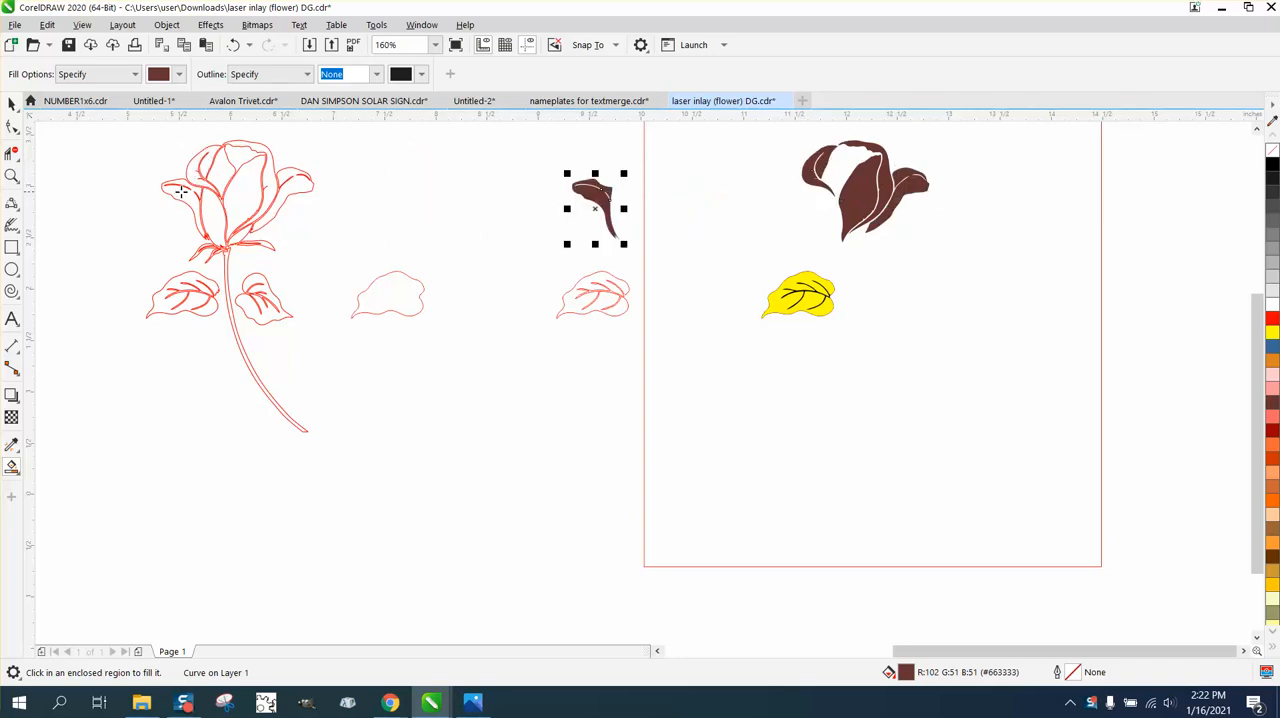
pyautogui.hotkey('shift', 'Right')
pyautogui.click(205, 217)
pyautogui.hotkey('shift', 'Right')
pyautogui.hotkey('shift', 'Right')
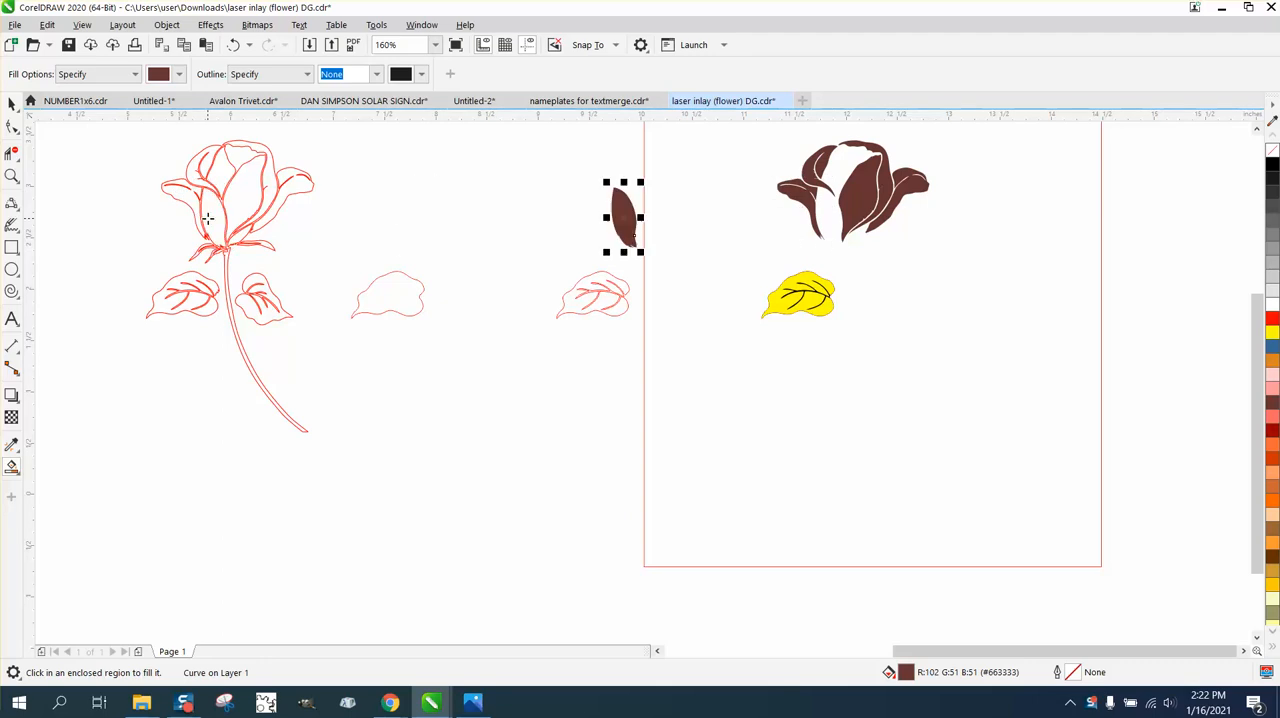
# Smart-fill the rose's upper inner petal and the small sliver at the bloom's lower right, moving each filled copy 6 inches right.
pyautogui.hotkey('shift', 'Right')
pyautogui.click(216, 185)
pyautogui.hotkey('shift', 'Right')
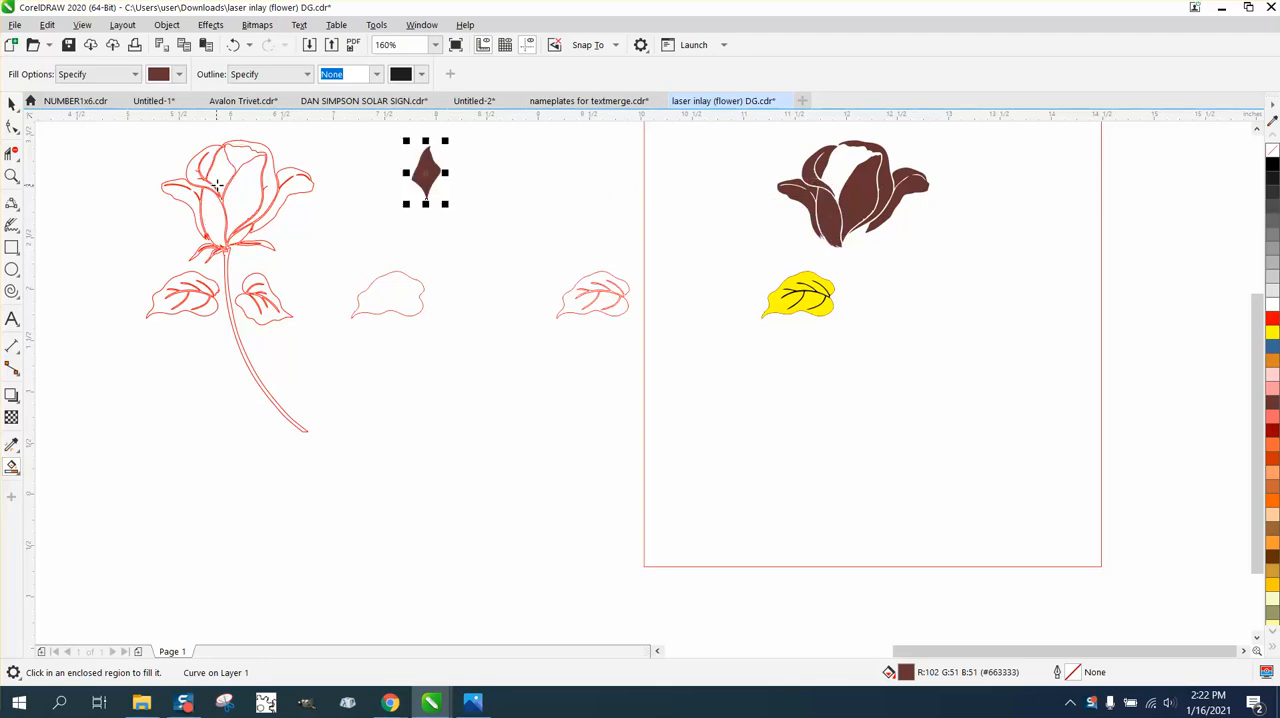
pyautogui.hotkey('shift', 'Right')
pyautogui.hotkey('shift', 'Right')
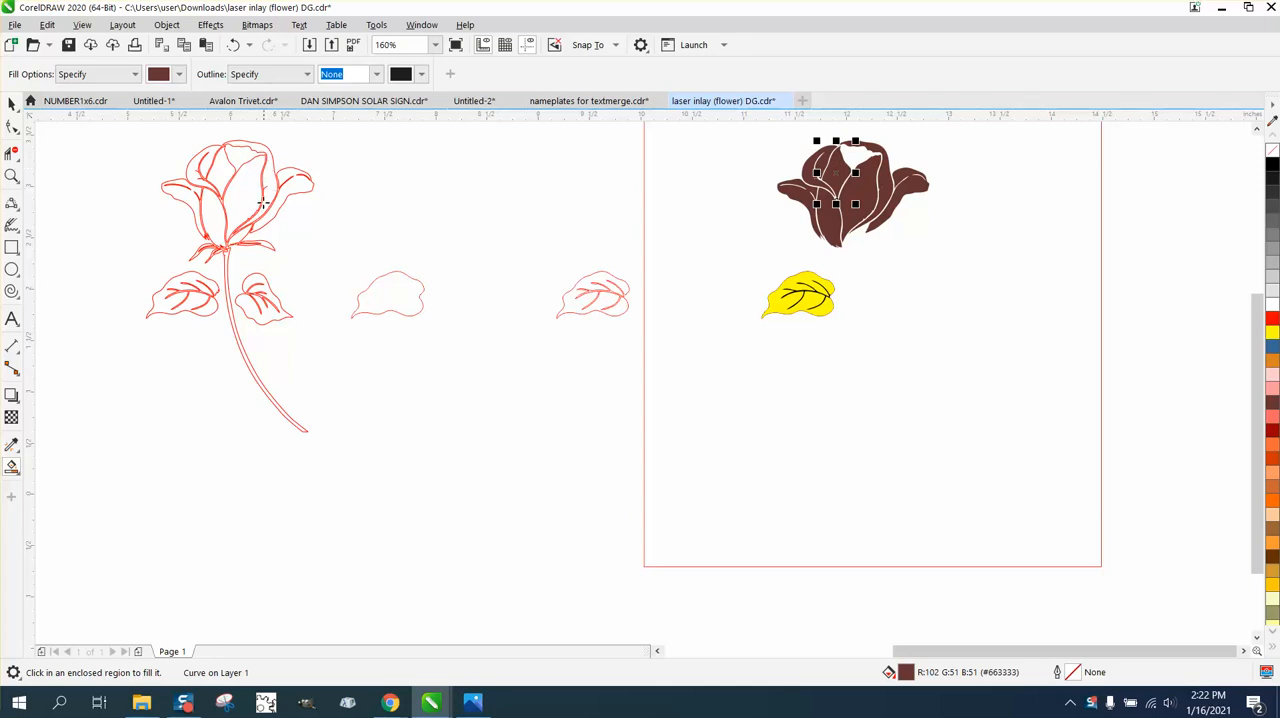
pyautogui.click(241, 238)
pyautogui.hotkey('shift', 'Right')
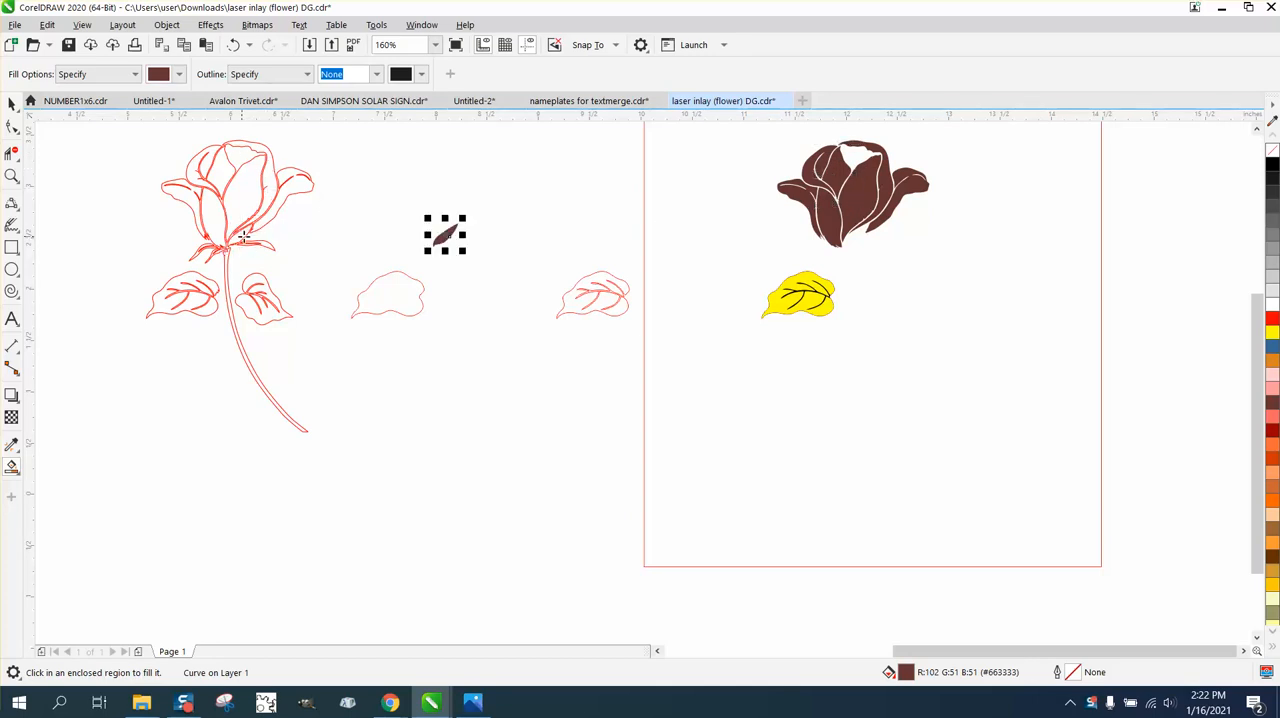
pyautogui.hotkey('shift', 'Right')
pyautogui.hotkey('shift', 'Right')
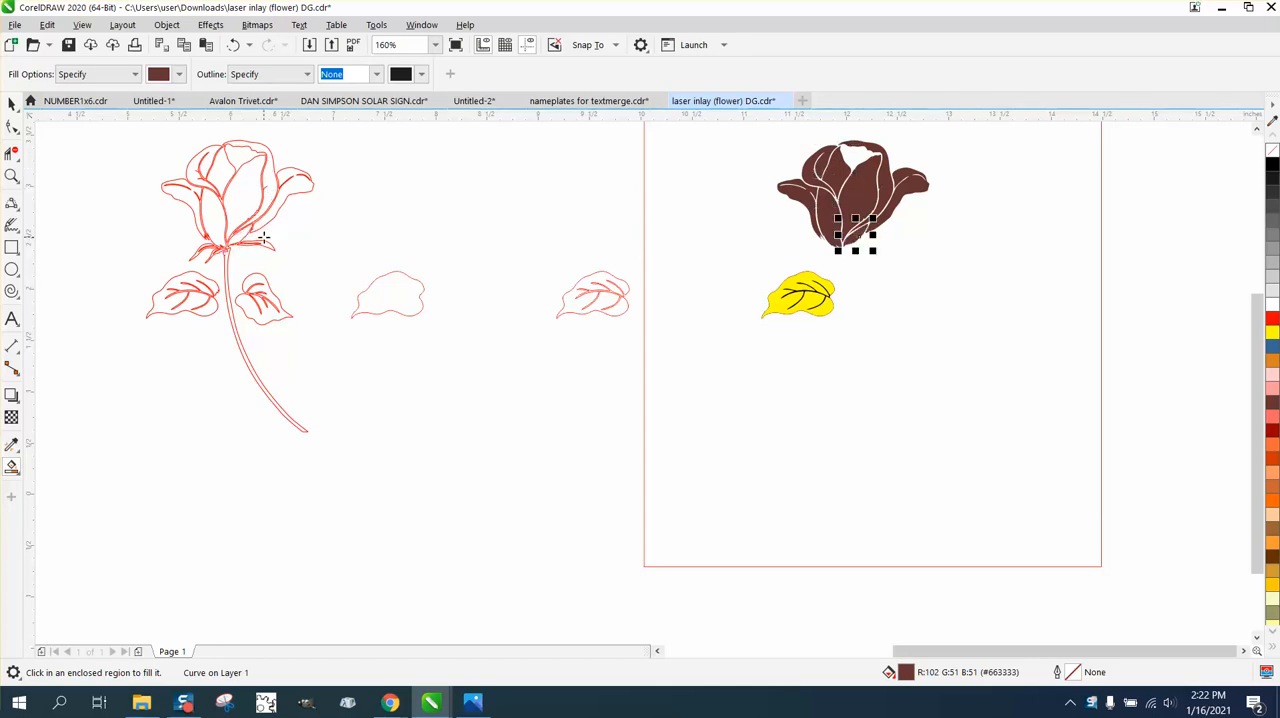
# Delete the large red square behind the copied rose petals.
pyautogui.click(11, 104)
pyautogui.moveTo(732, 132); pyautogui.dragTo(914, 234)
pyautogui.press('Delete')
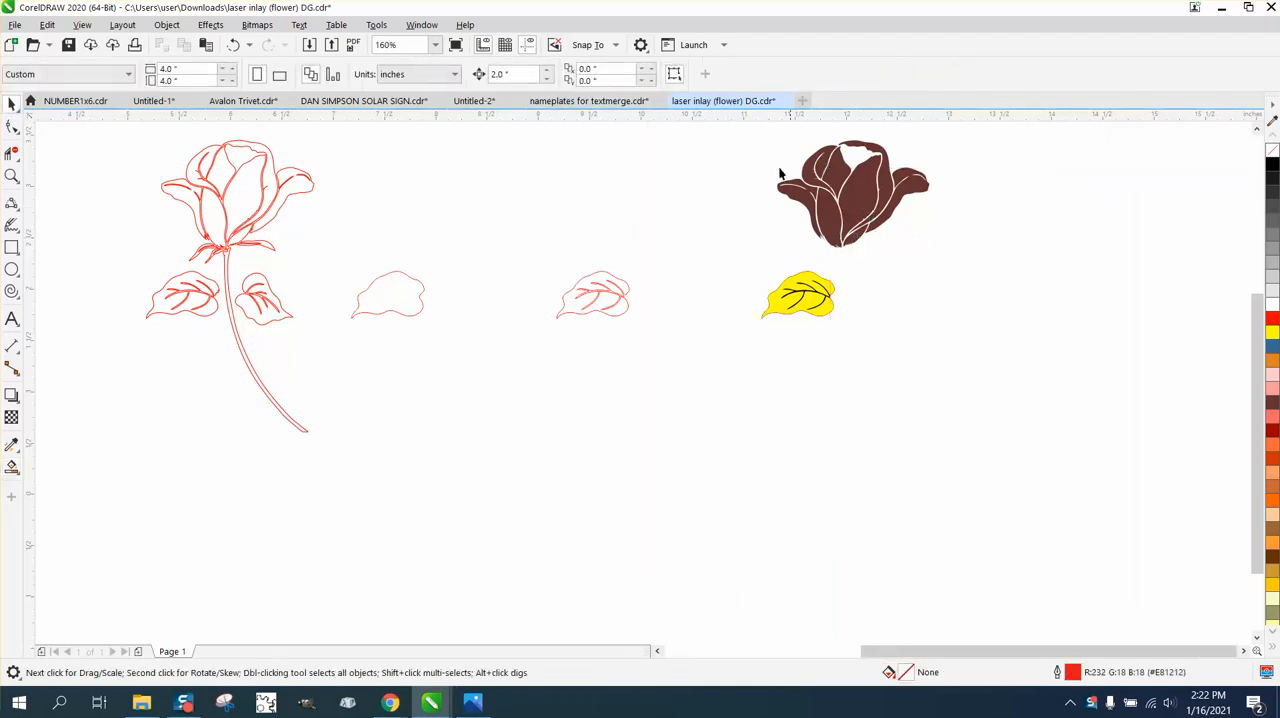
# Select all the copied rose petals, remove their brown fill and give them a red outline.
pyautogui.moveTo(970, 254); pyautogui.dragTo(988, 270)
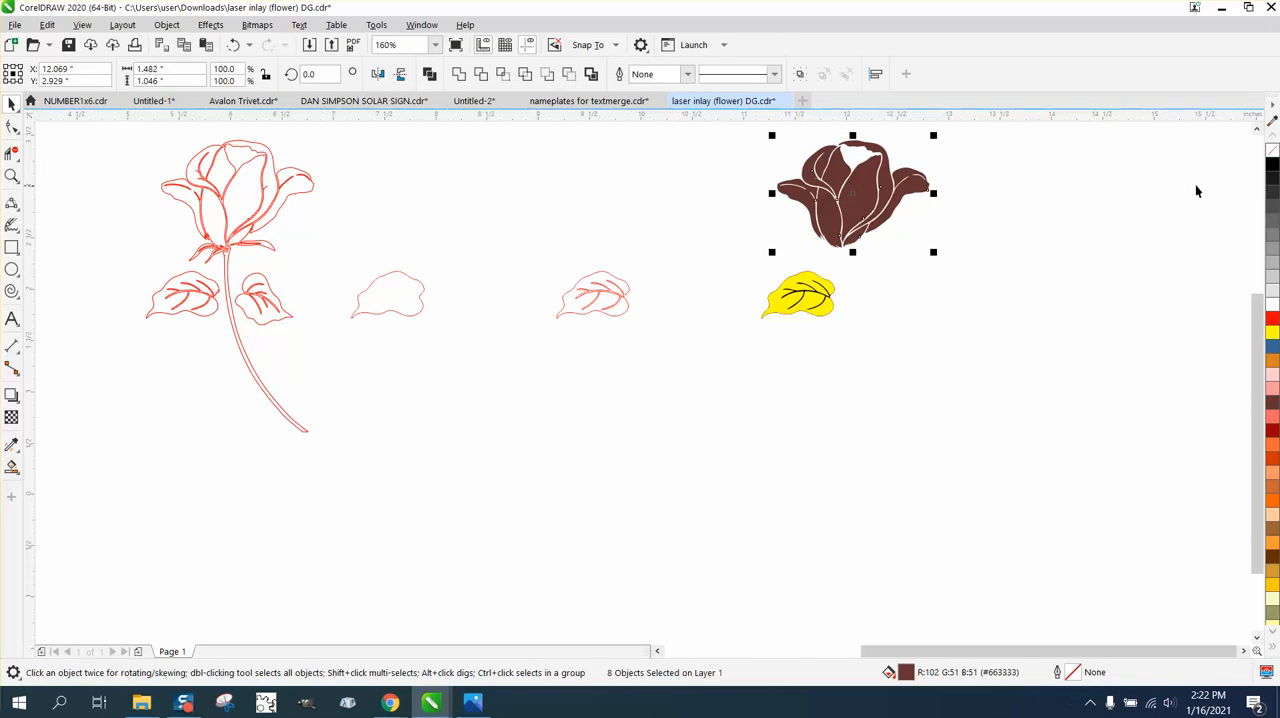
pyautogui.click(1272, 150)
pyautogui.rightClick(1272, 318)
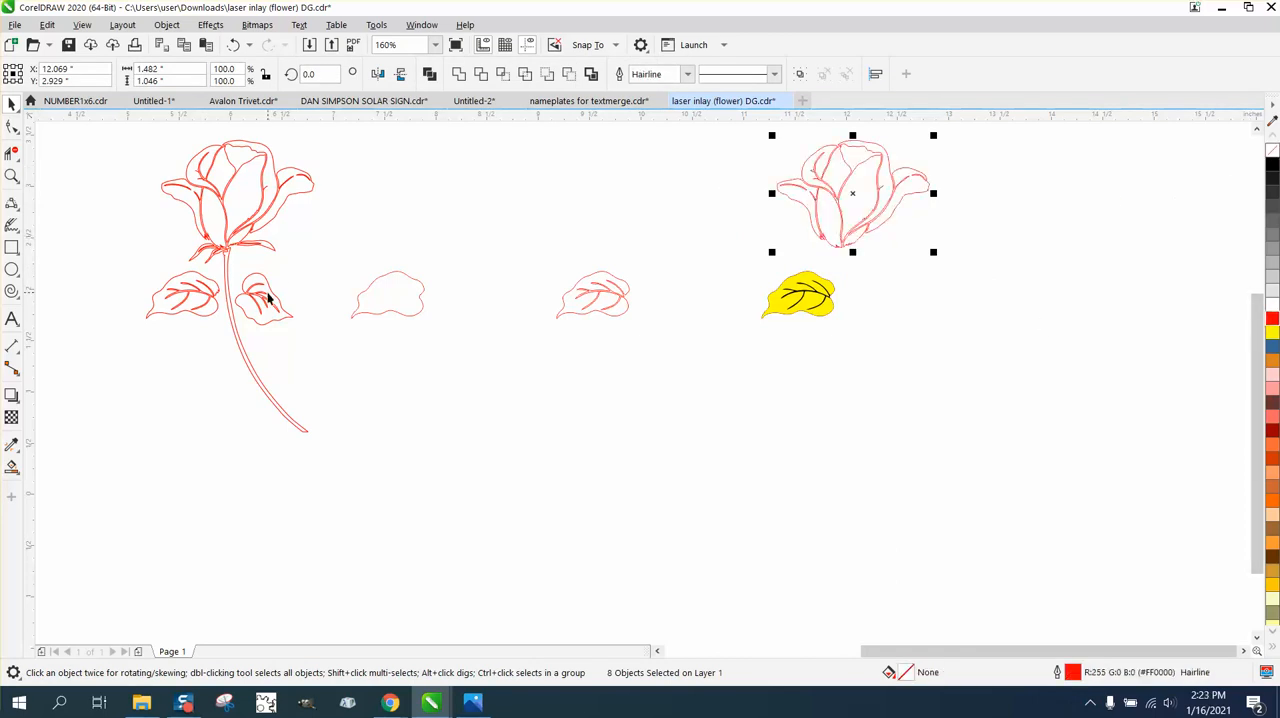
# Move the right outer petal of the copied bloom 2 inches to the right, away from the other petals.
pyautogui.click(12, 176)
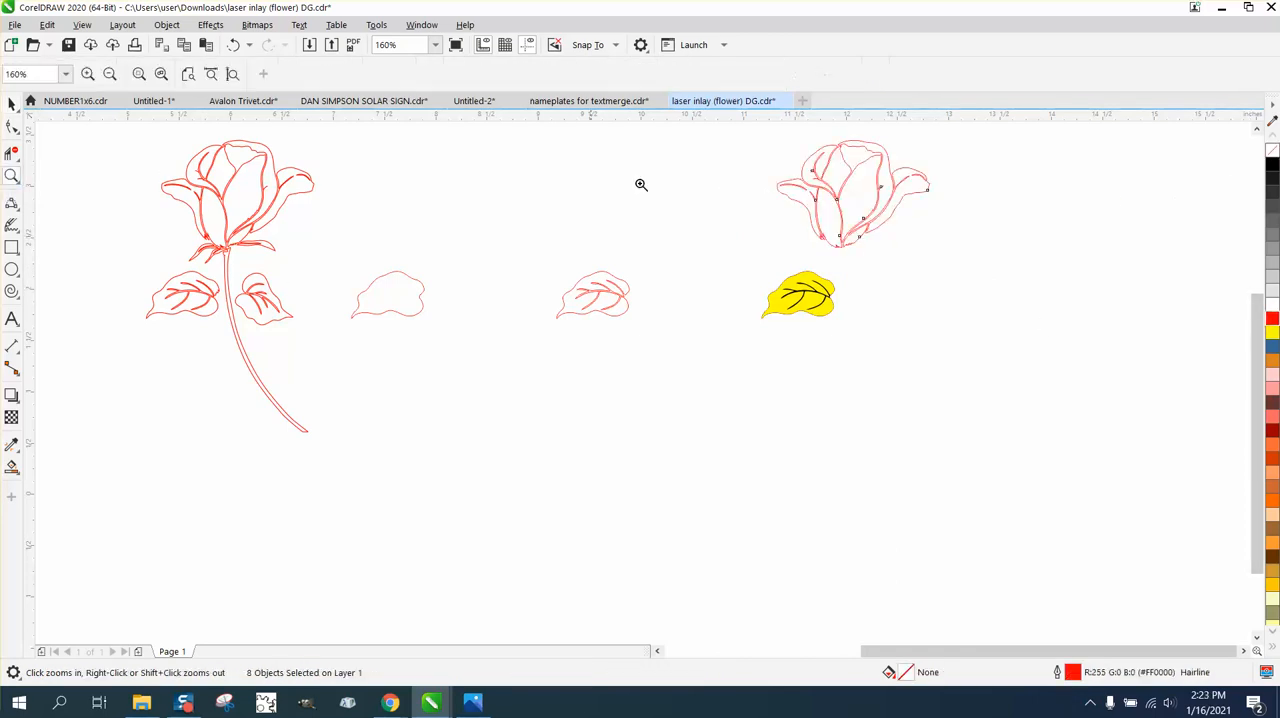
pyautogui.rightClick(699, 173)
pyautogui.moveTo(705, 150); pyautogui.dragTo(925, 321)
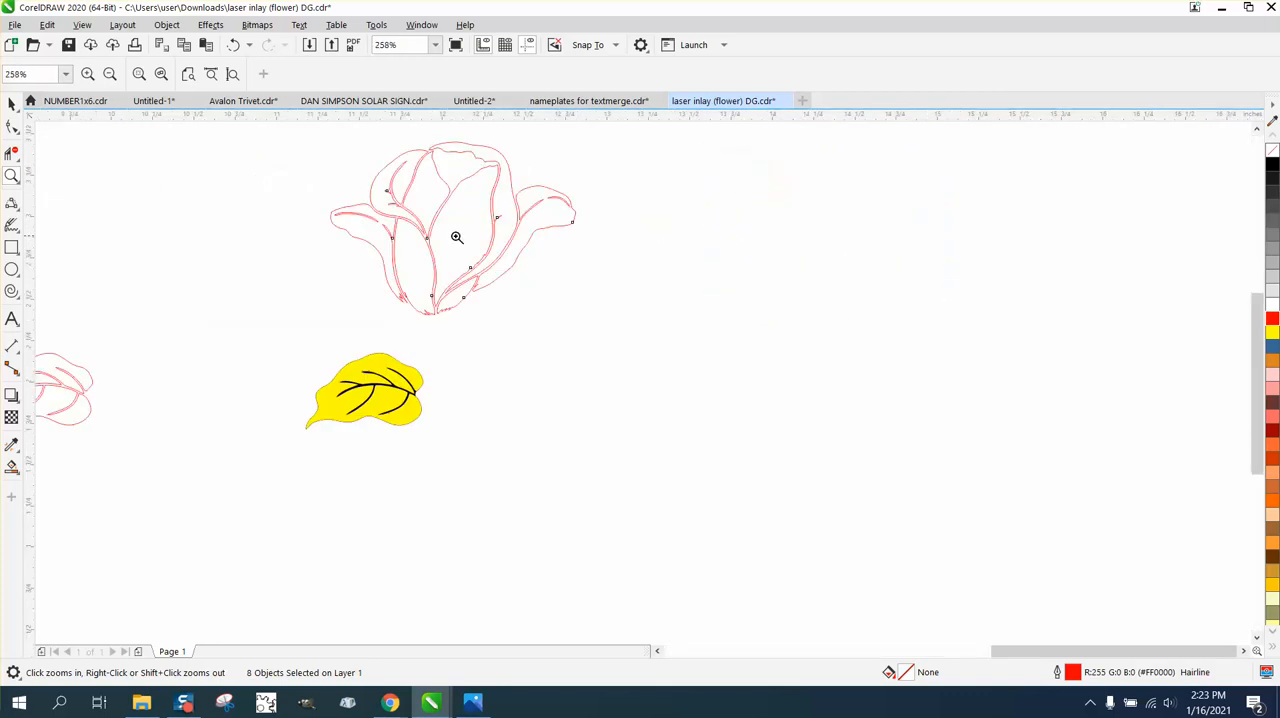
pyautogui.click(12, 104)
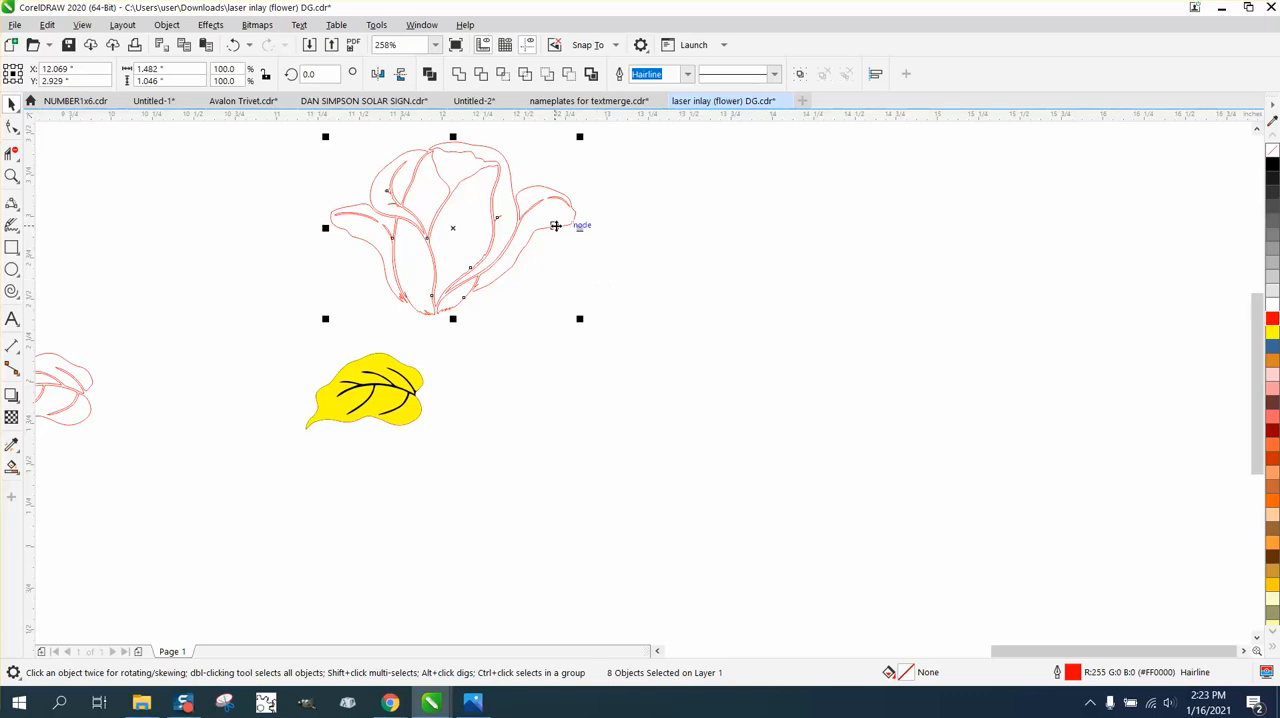
pyautogui.click(572, 223)
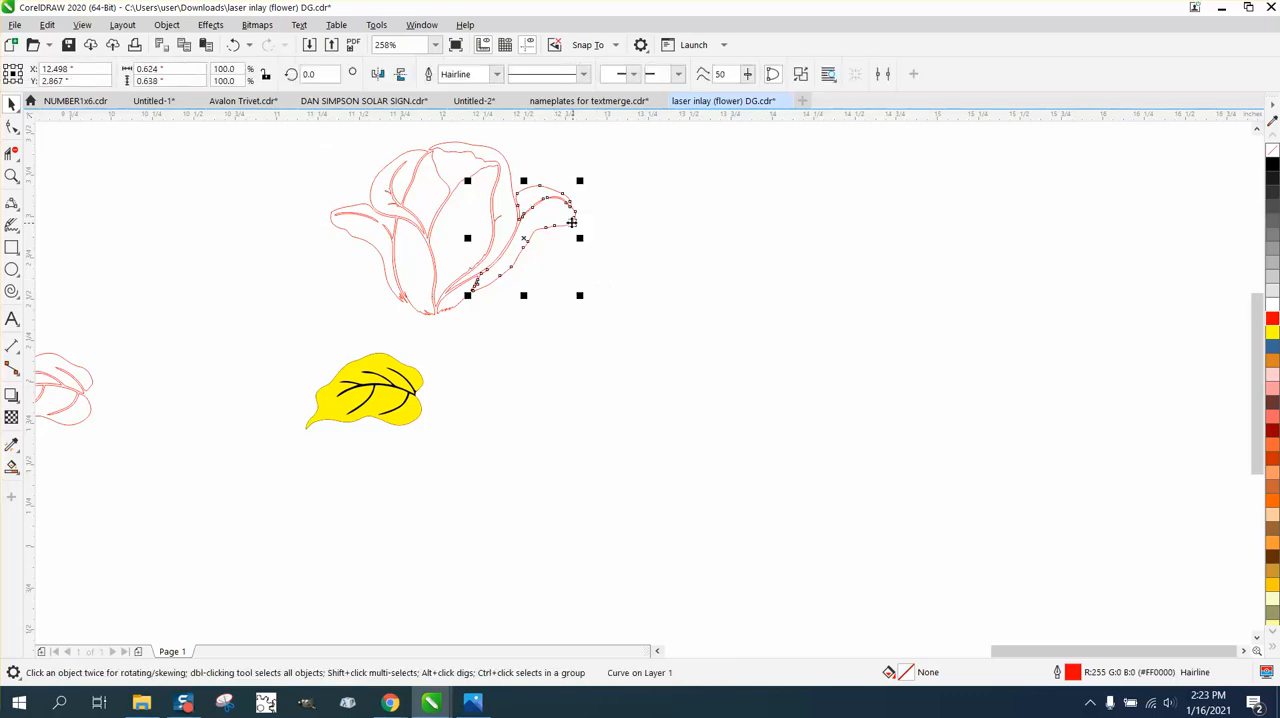
pyautogui.press('Right')
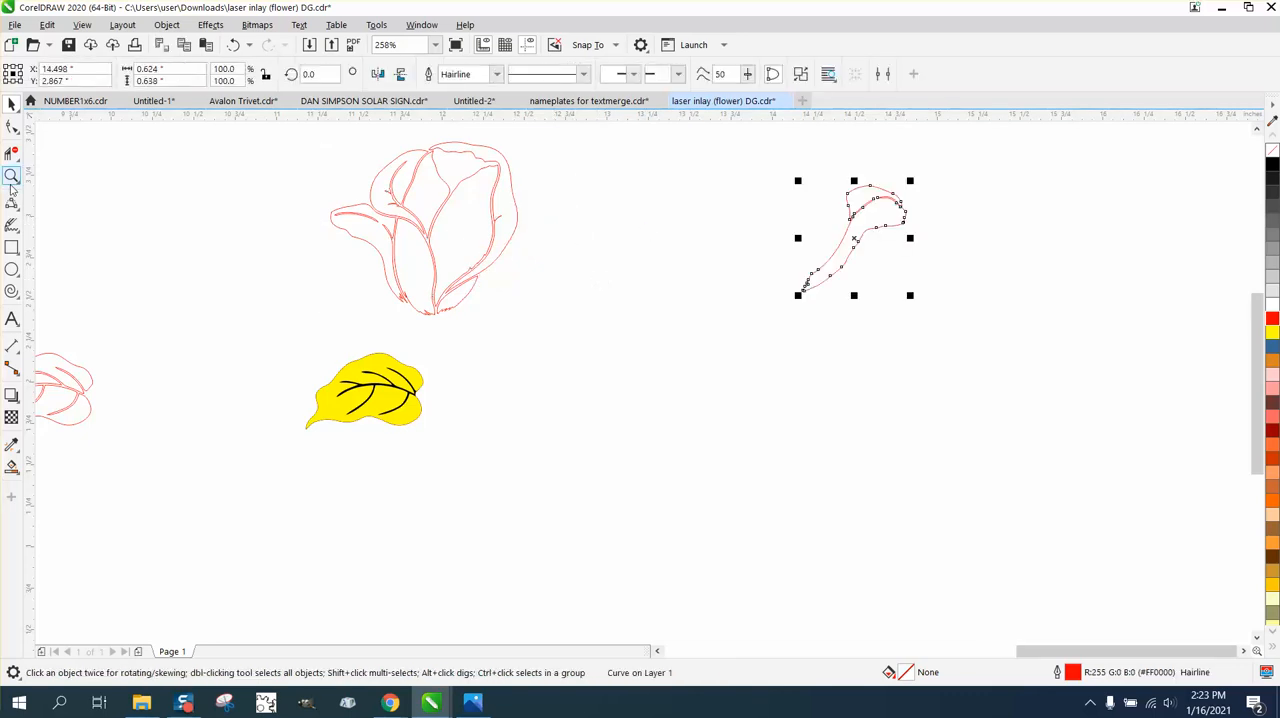
# Delete the two stray nodes forming the small spur at the separated petal's lower tip with the Shape tool.
pyautogui.click(12, 185)
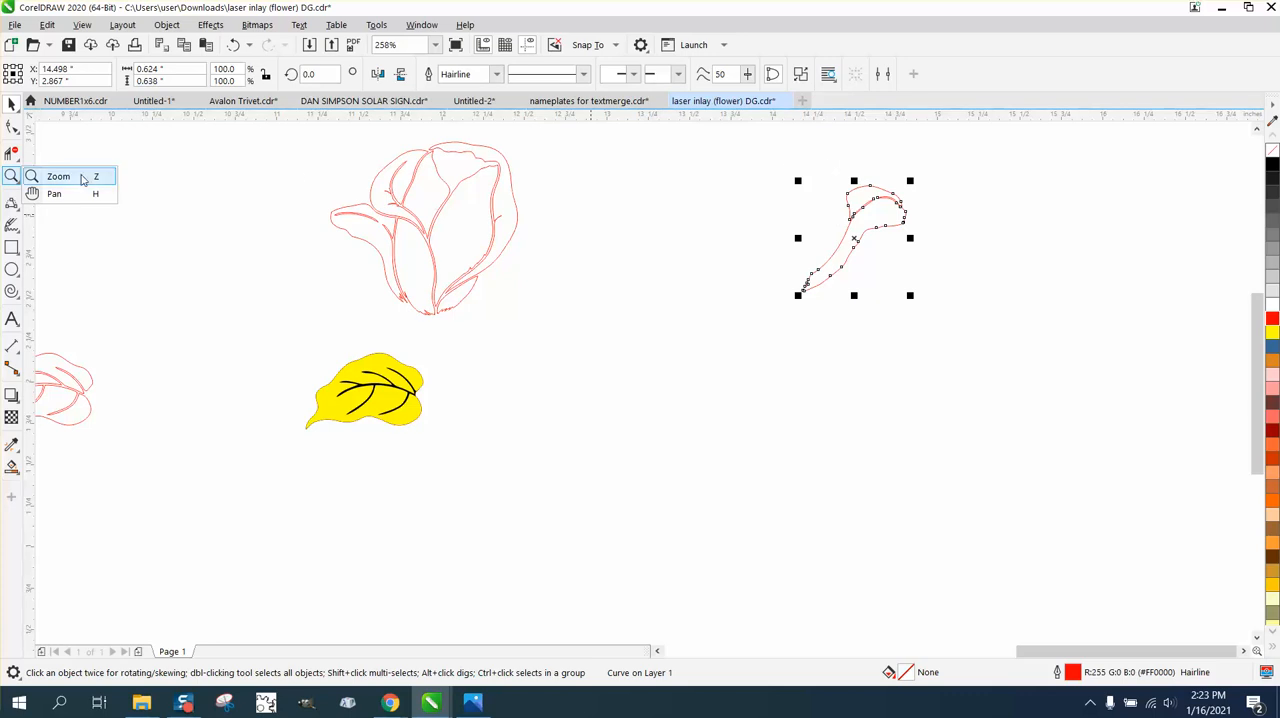
pyautogui.click(55, 176)
pyautogui.moveTo(787, 243); pyautogui.dragTo(846, 312)
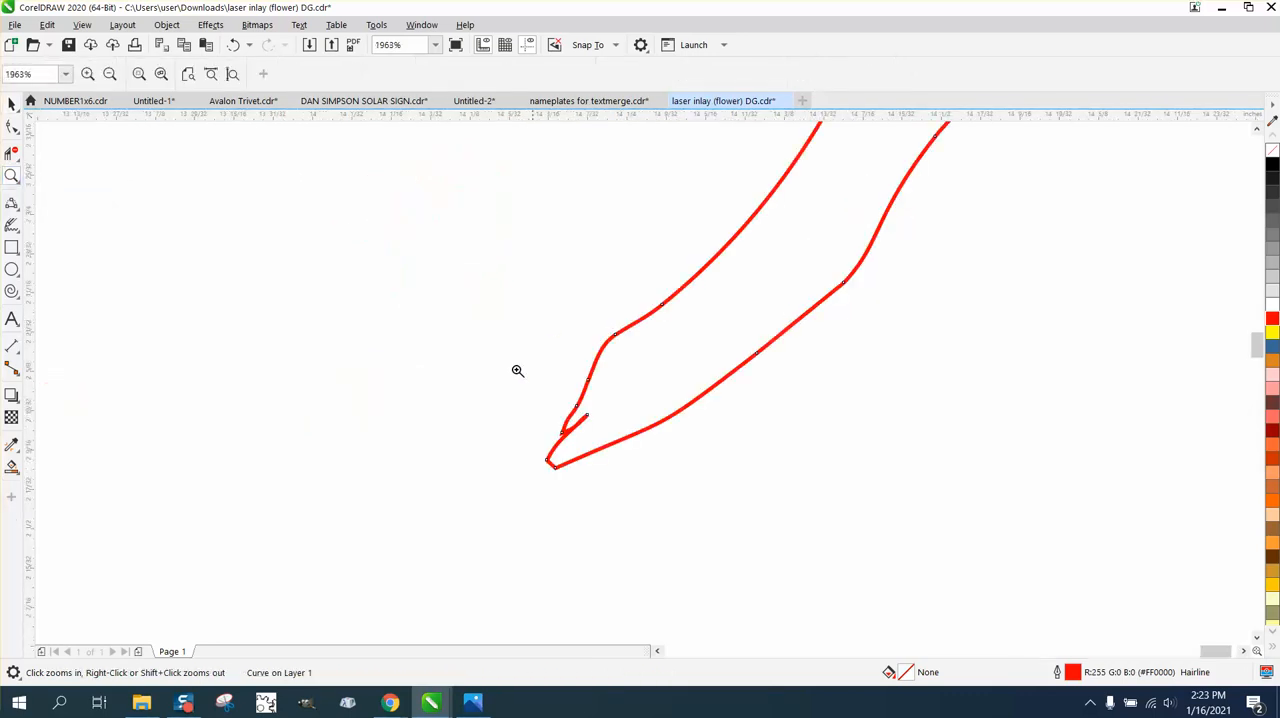
pyautogui.moveTo(789, 489); pyautogui.dragTo(543, 411)
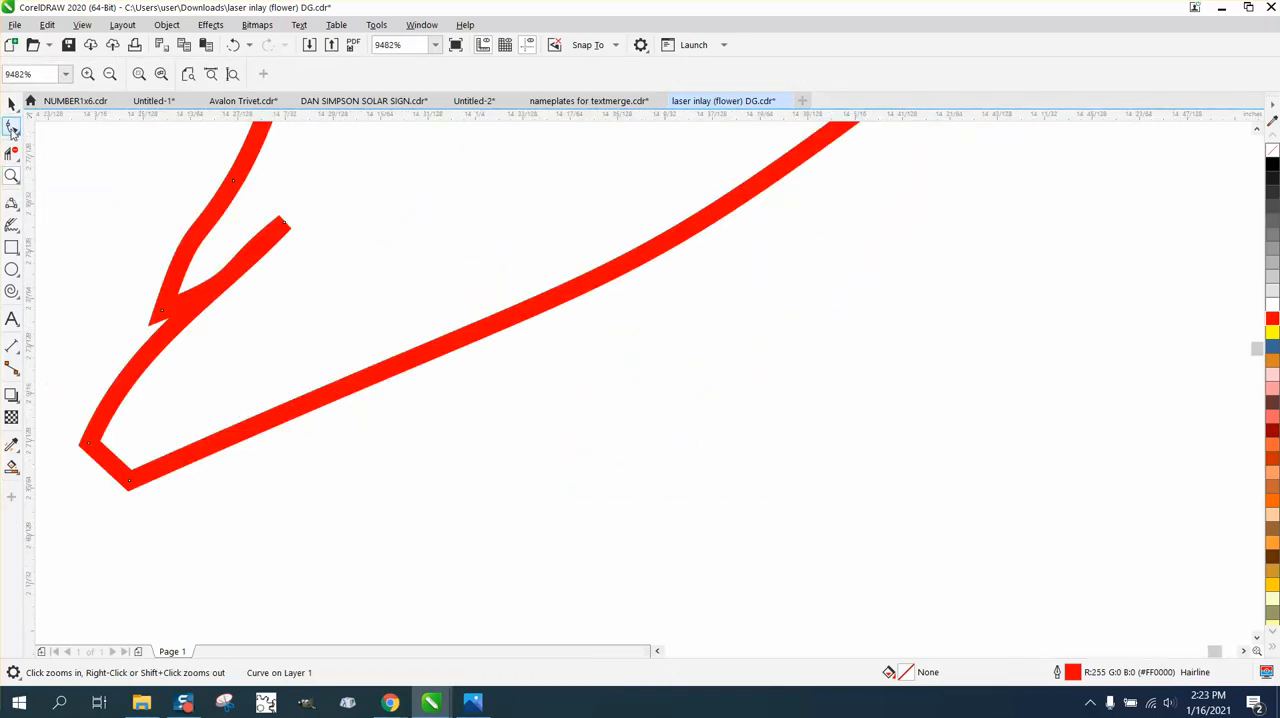
pyautogui.click(12, 127)
pyautogui.doubleClick(283, 222)
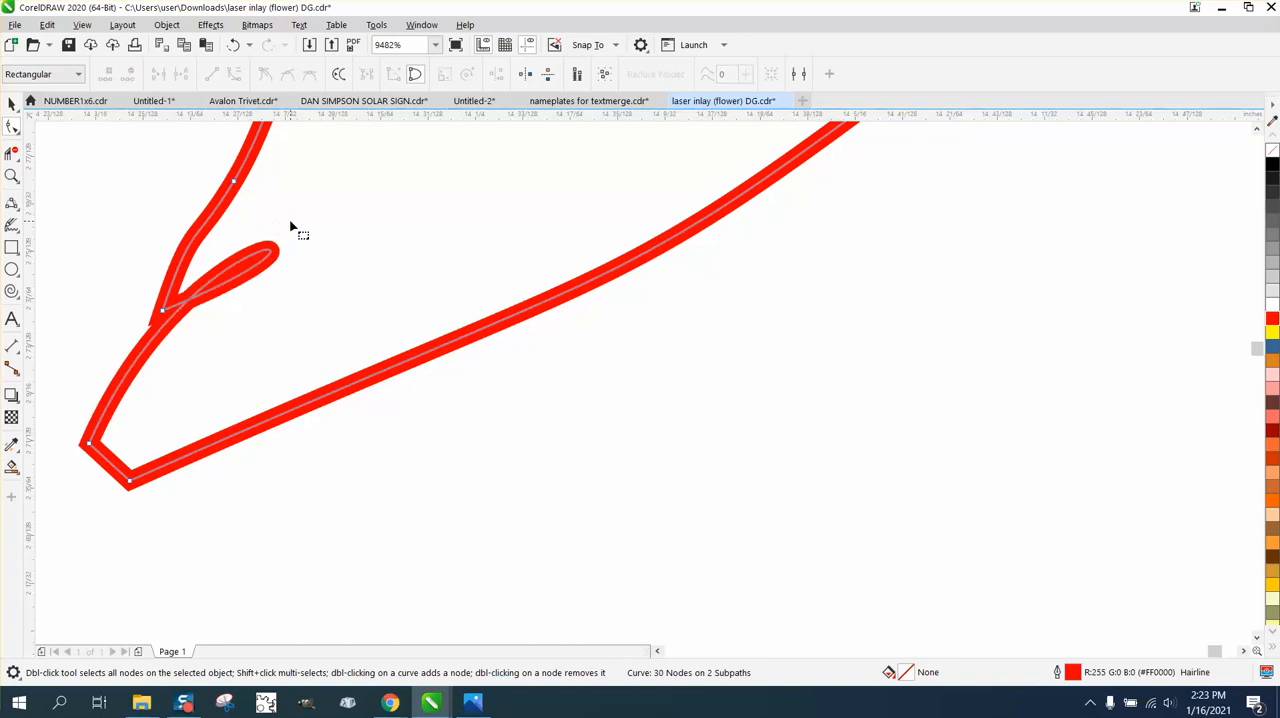
pyautogui.doubleClick(165, 312)
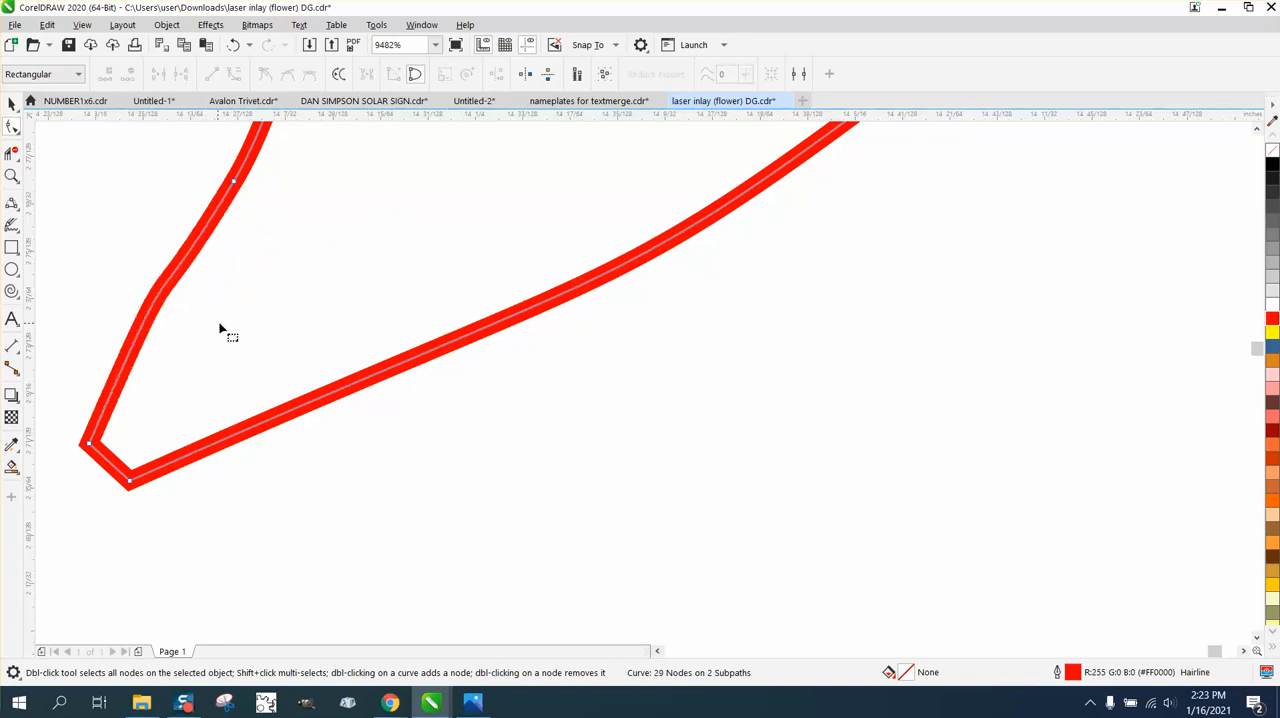
# Remove the thin crescent inside the separated petal's upper lobe by deleting all of its nodes.
pyautogui.scroll(-10, 508, 366)
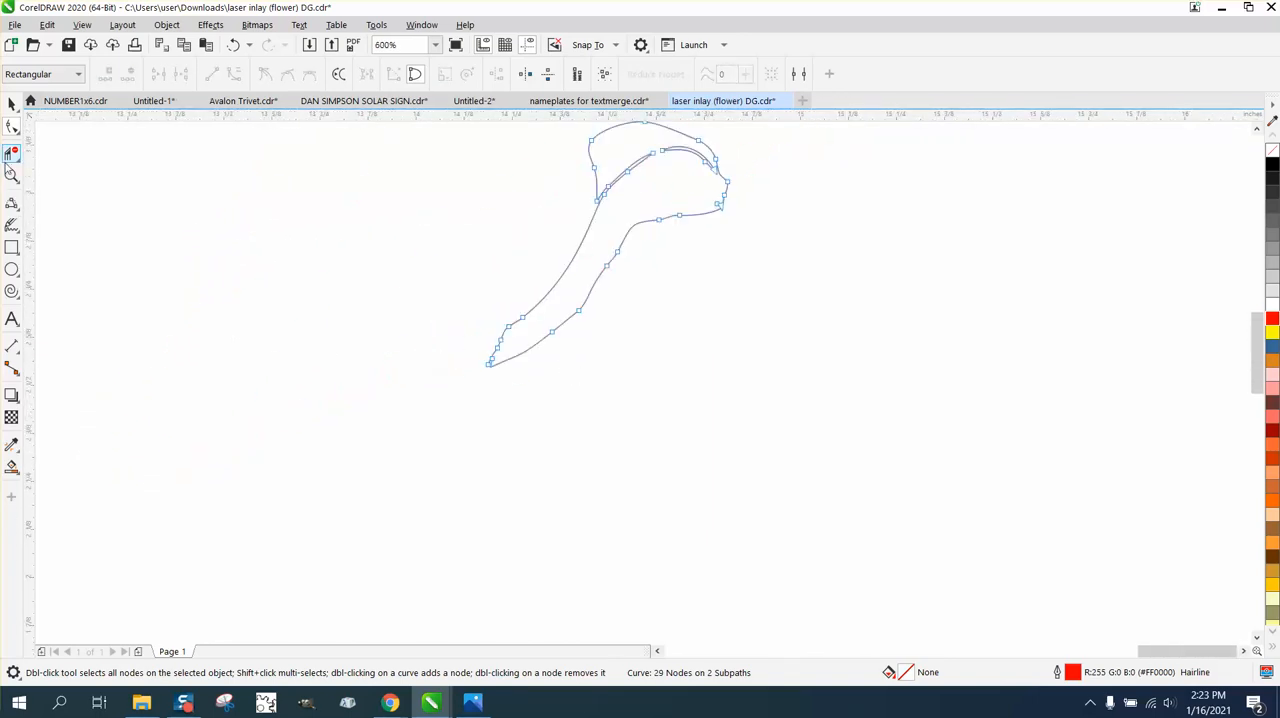
pyautogui.click(12, 175)
pyautogui.rightClick(565, 255)
pyautogui.moveTo(723, 259); pyautogui.dragTo(722, 257)
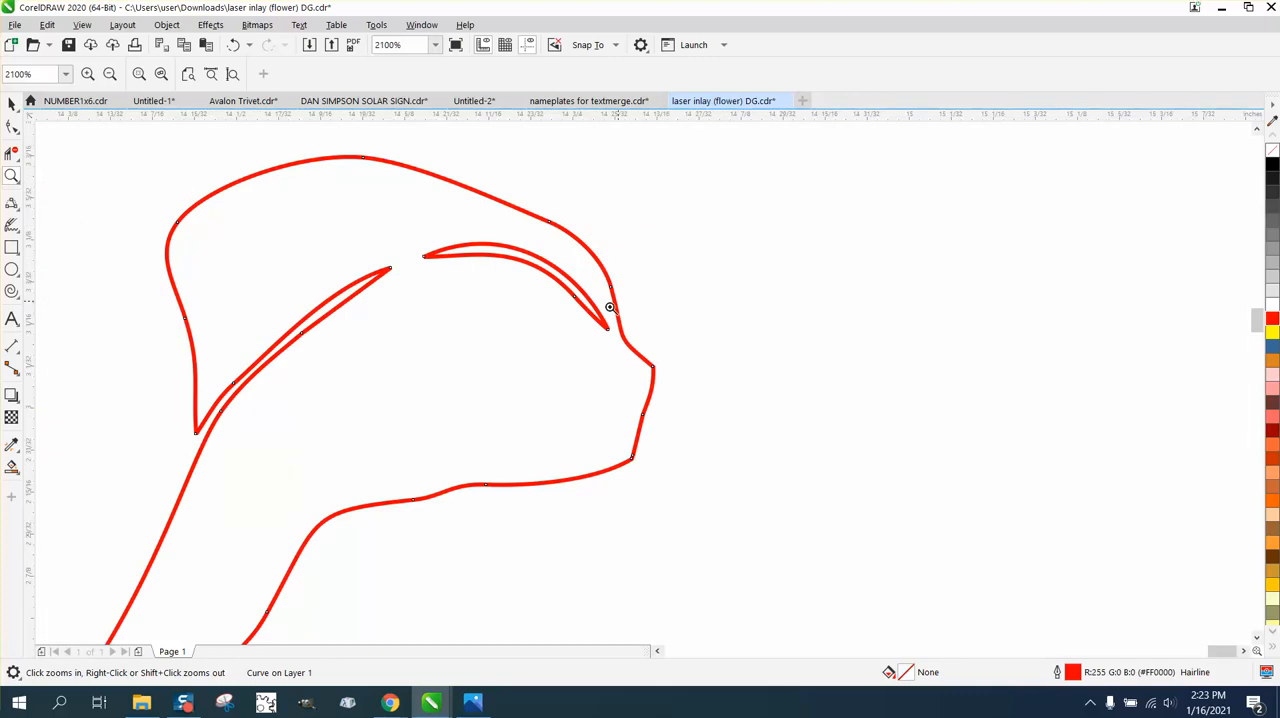
pyautogui.click(12, 127)
pyautogui.click(506, 258)
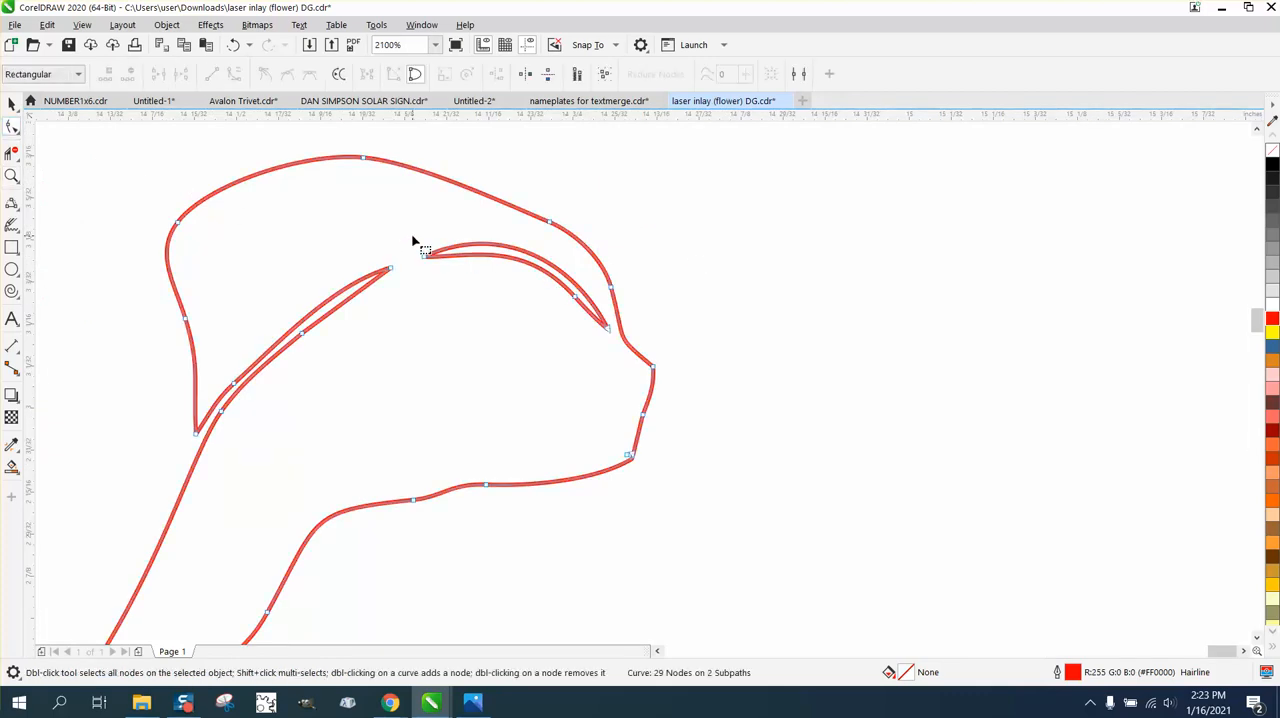
pyautogui.moveTo(414, 243); pyautogui.dragTo(438, 269)
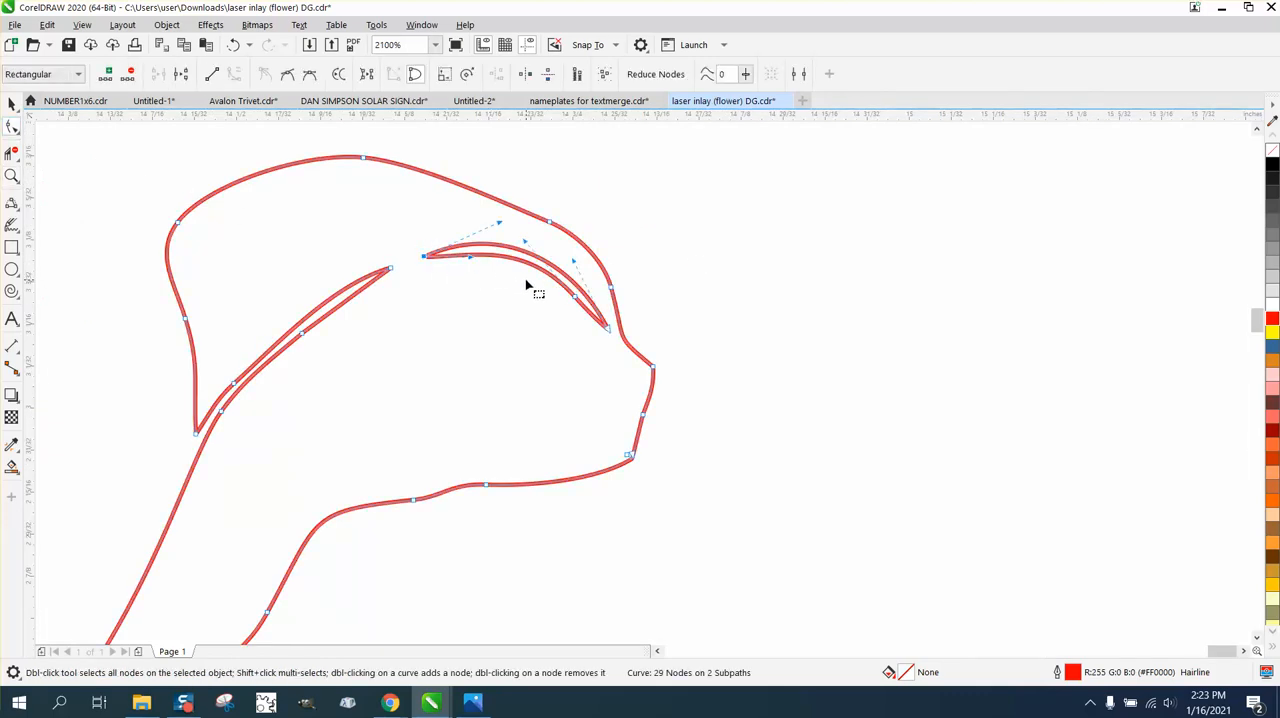
pyautogui.press('Delete')
pyautogui.doubleClick(606, 330)
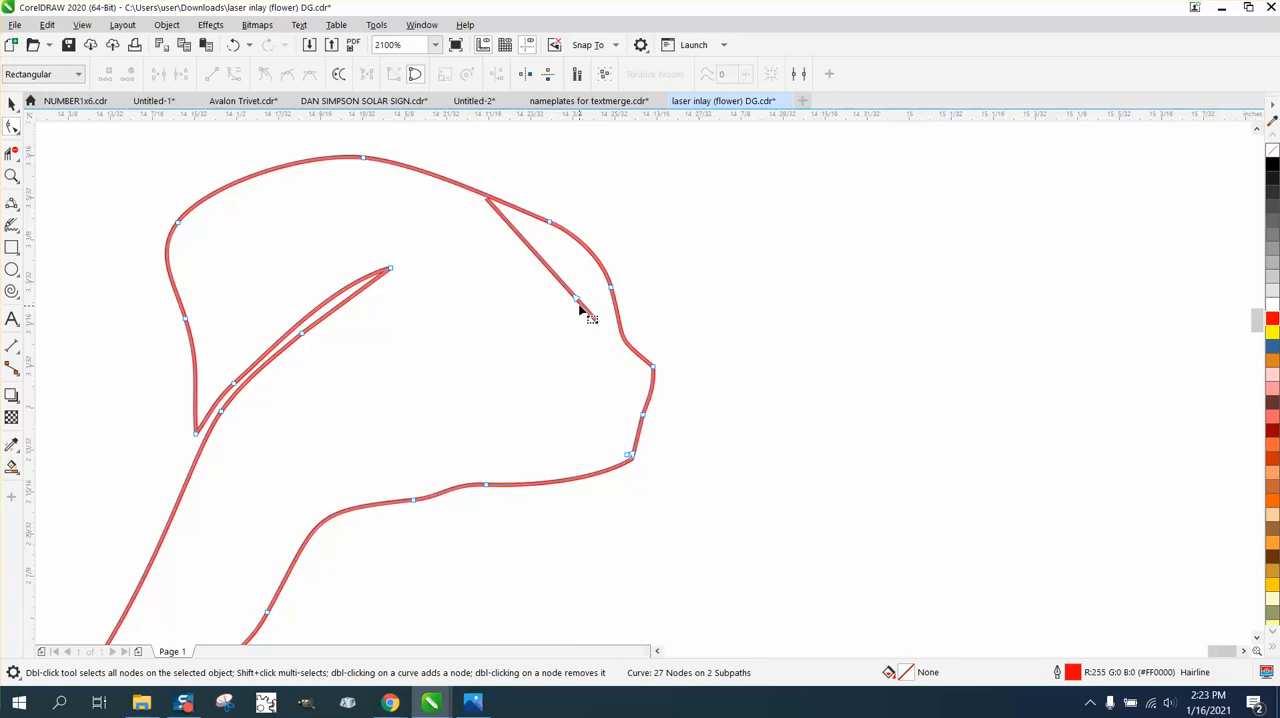
pyautogui.doubleClick(576, 299)
# Delete the nodes of the narrow slit cutting into the separated petal so its left edge is one continuous curve.
pyautogui.doubleClick(390, 270)
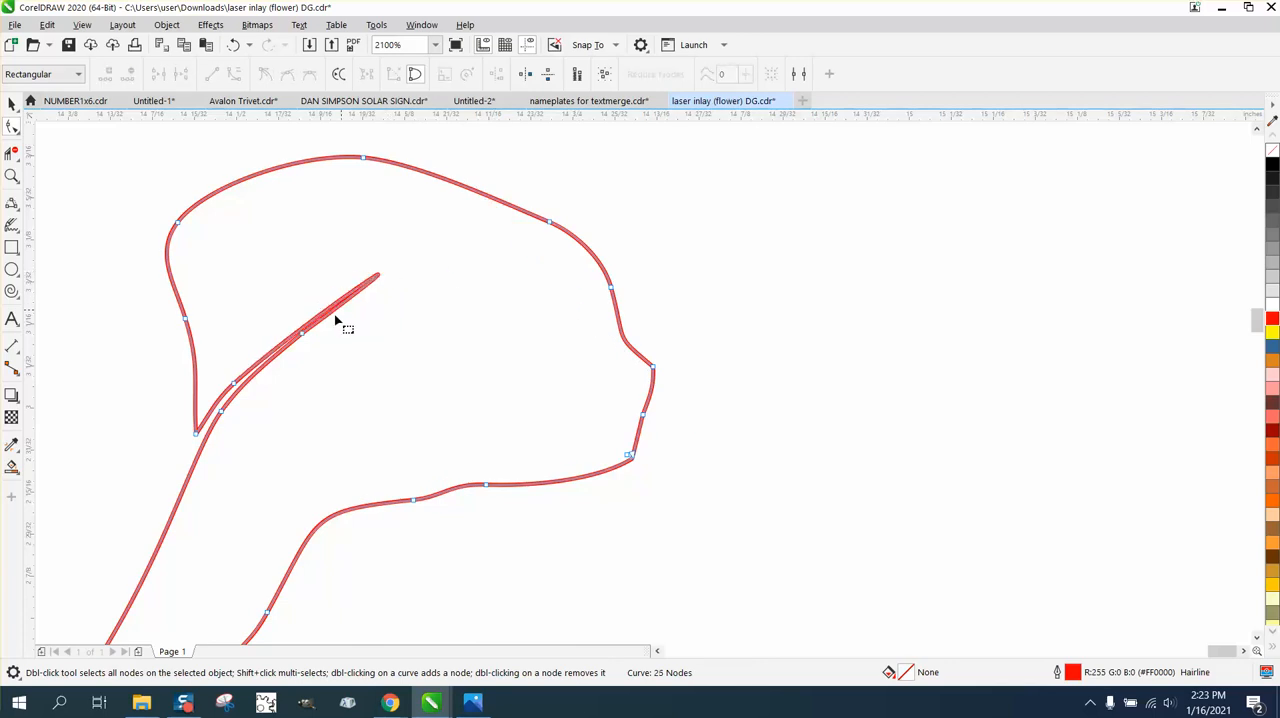
pyautogui.doubleClick(300, 338)
pyautogui.click(233, 385)
pyautogui.doubleClick(233, 385)
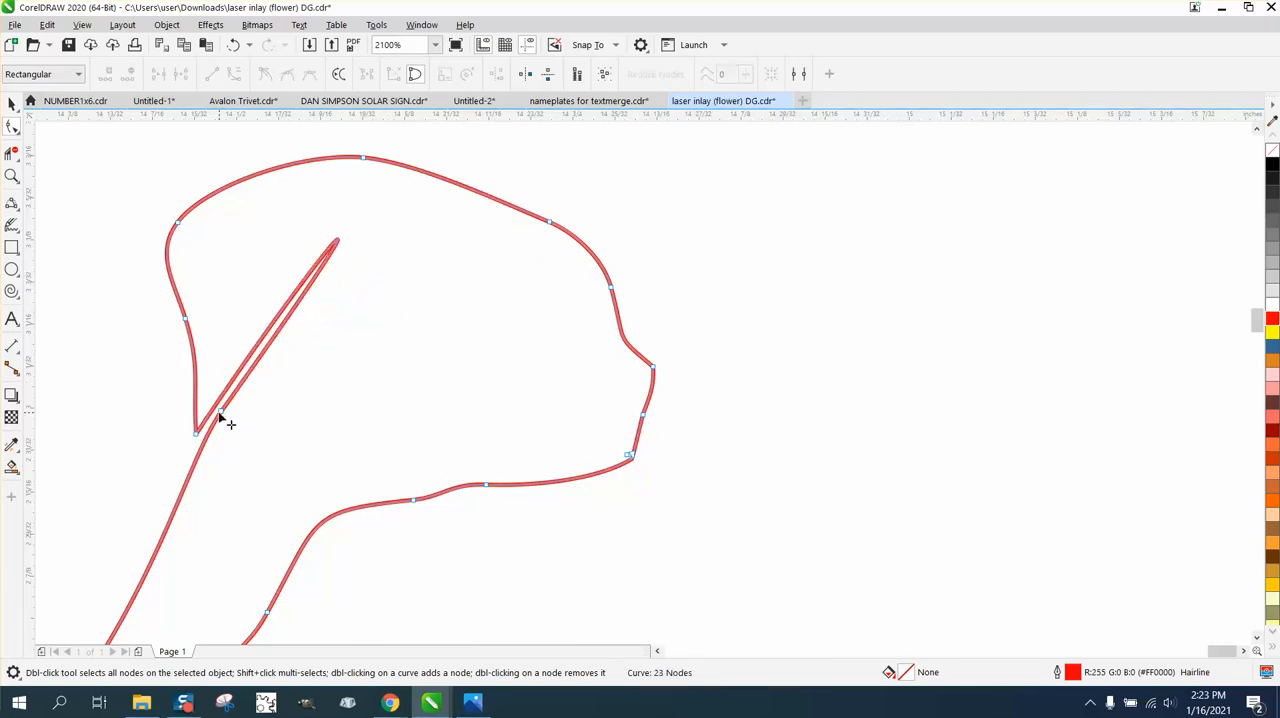
pyautogui.doubleClick(221, 413)
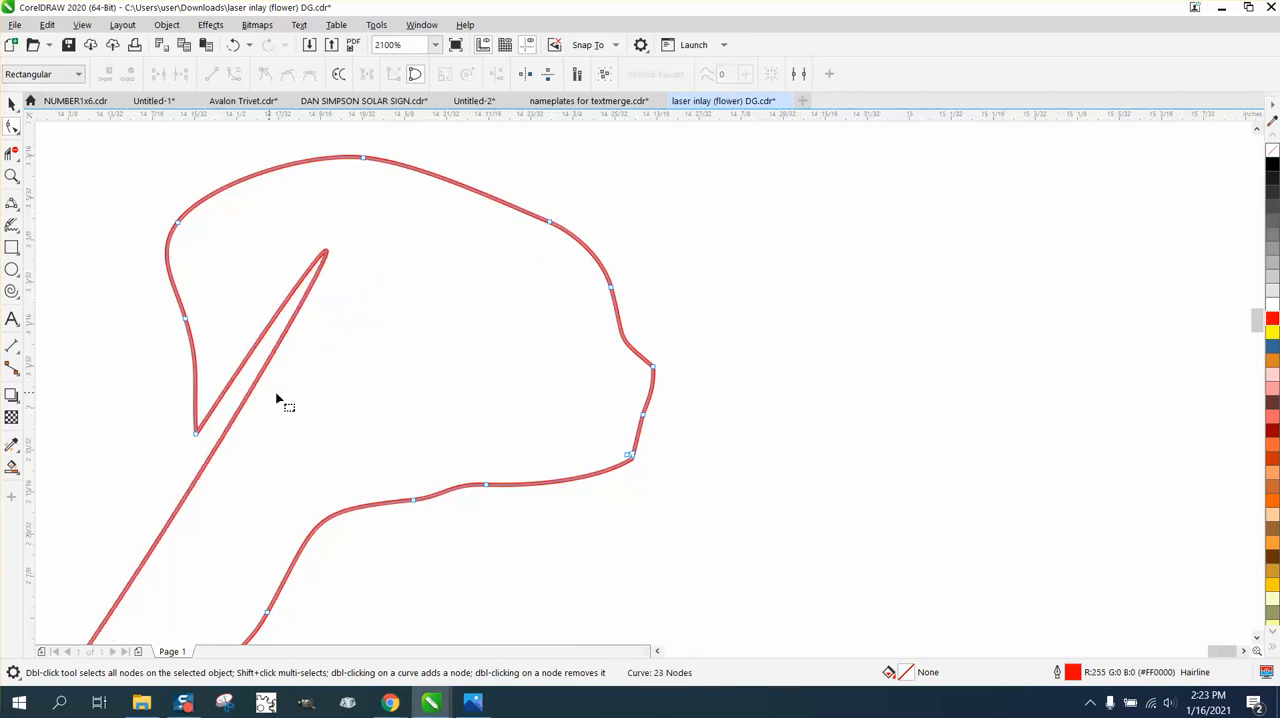
pyautogui.doubleClick(196, 432)
pyautogui.scroll(-6, 491, 346)
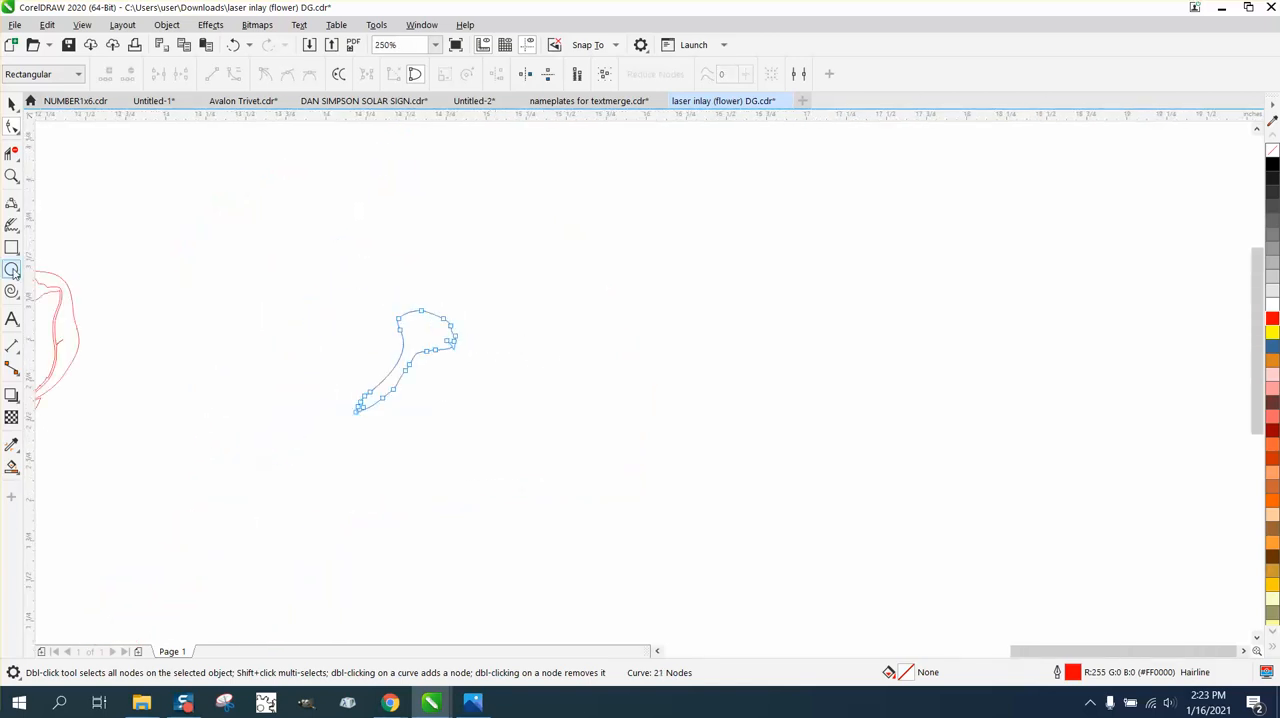
# Round off the two sharp corners on the right edge of the separated petal's upper lobe with the Smooth tool.
pyautogui.click(12, 176)
pyautogui.moveTo(397, 309); pyautogui.dragTo(498, 368)
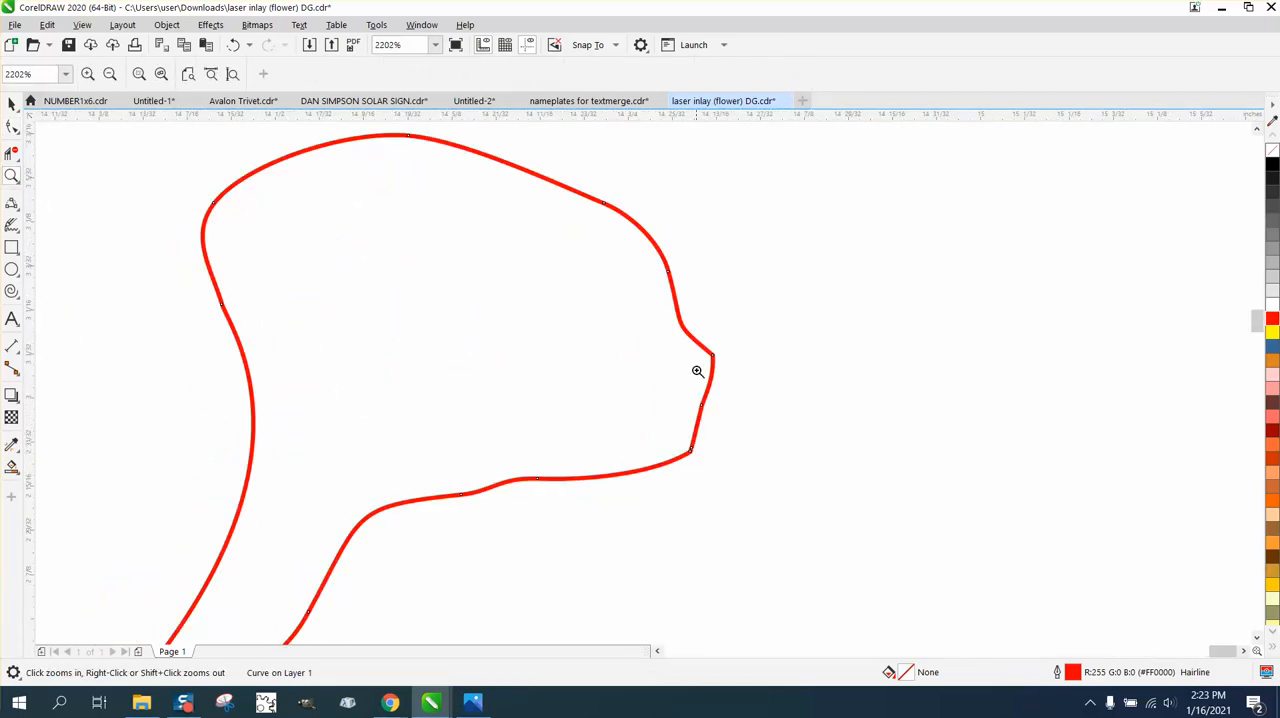
pyautogui.click(16, 156)
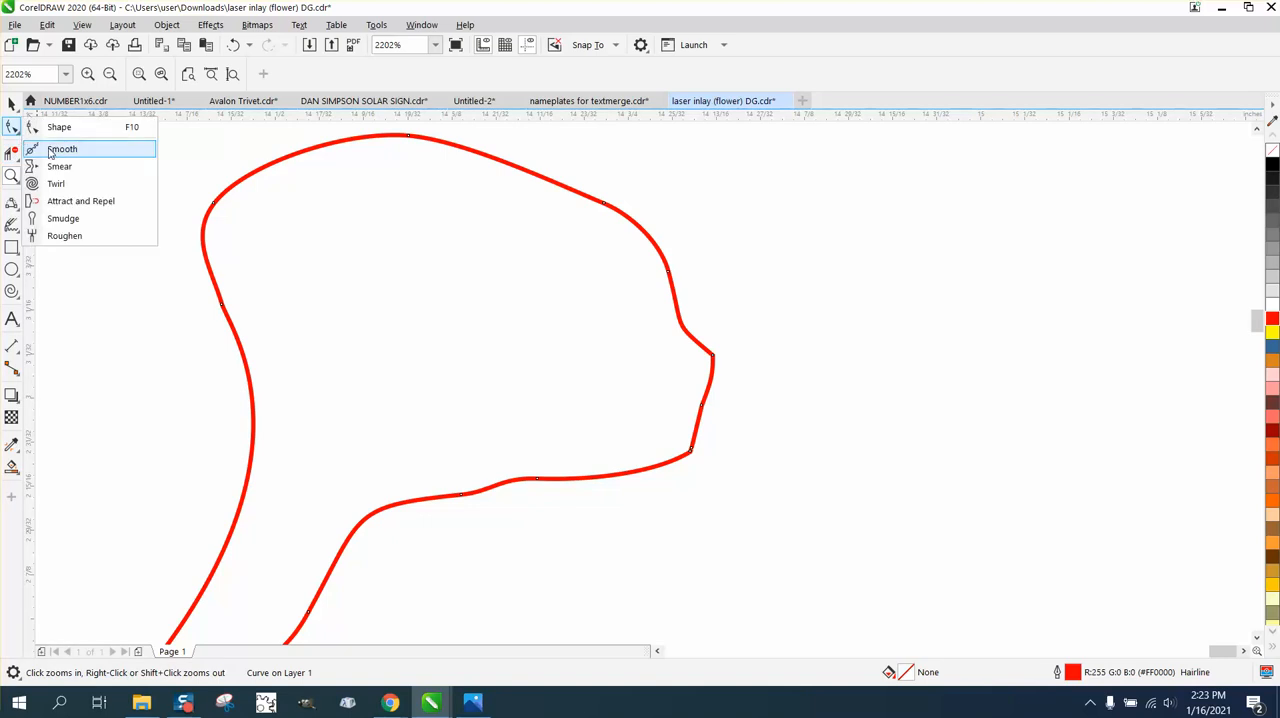
pyautogui.click(60, 146)
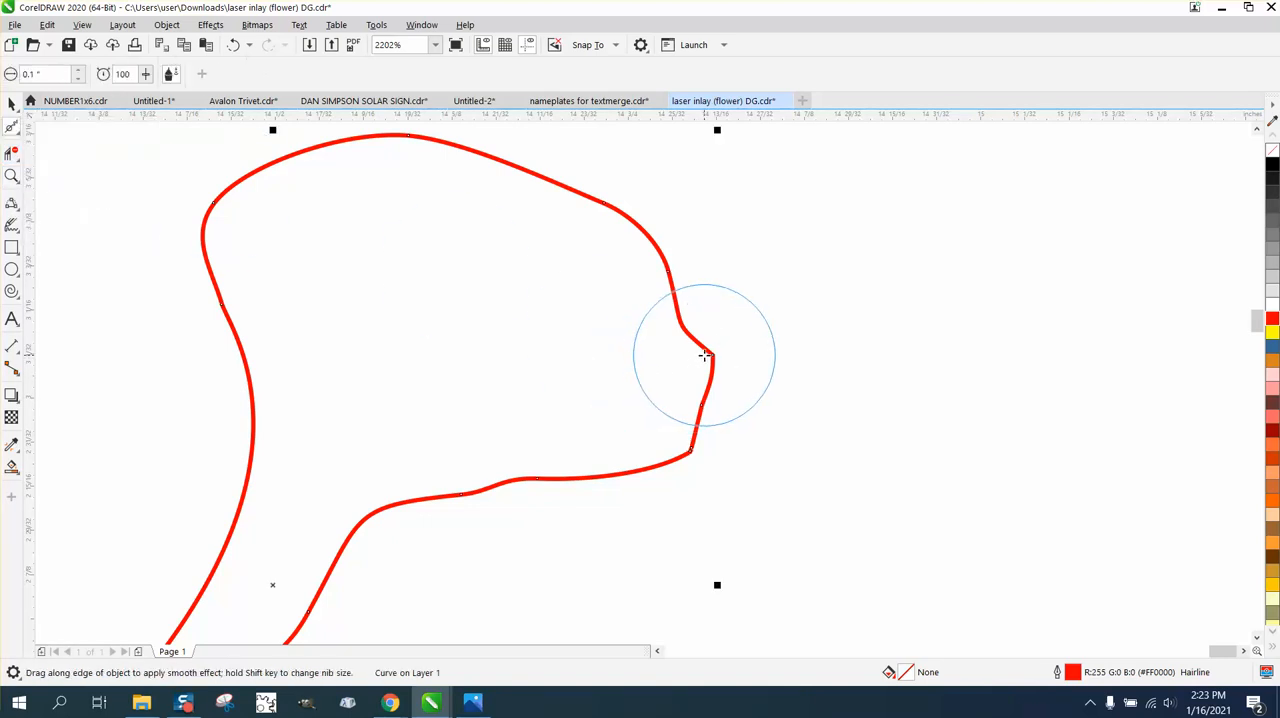
pyautogui.moveTo(706, 355); pyautogui.dragTo(715, 382)
pyautogui.moveTo(709, 446); pyautogui.dragTo(699, 454)
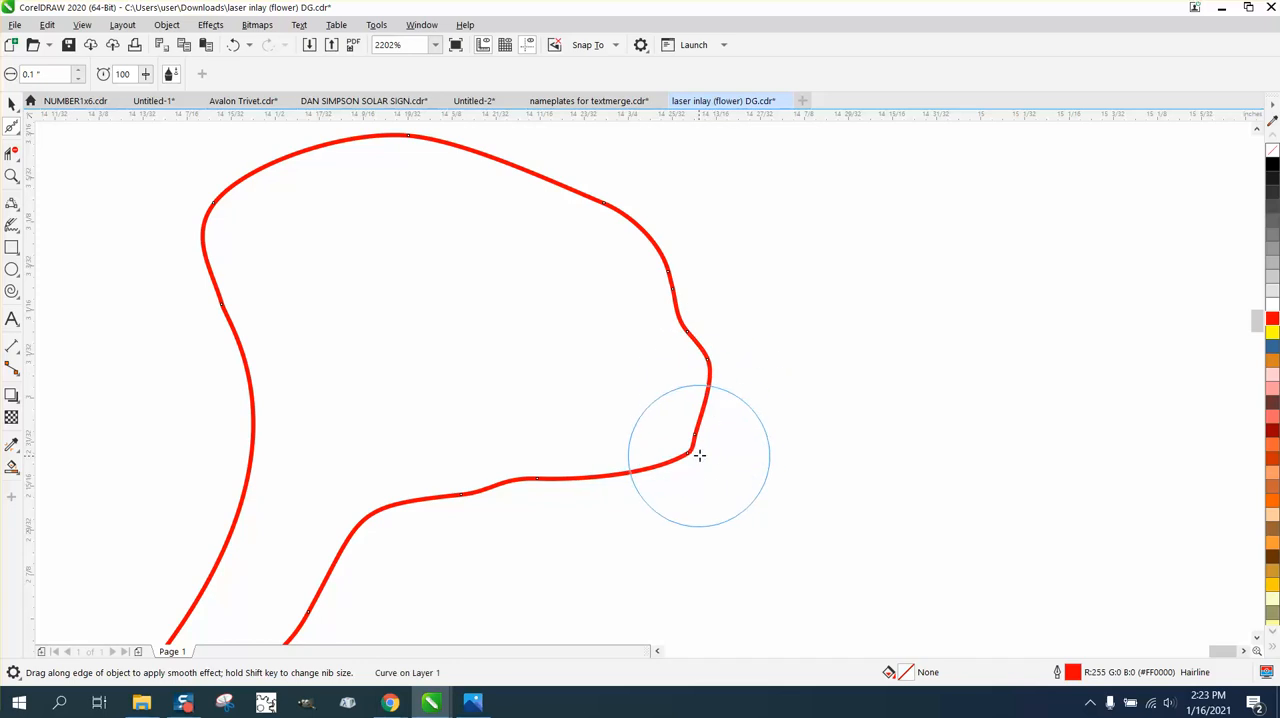
pyautogui.scroll(-5, 437, 360)
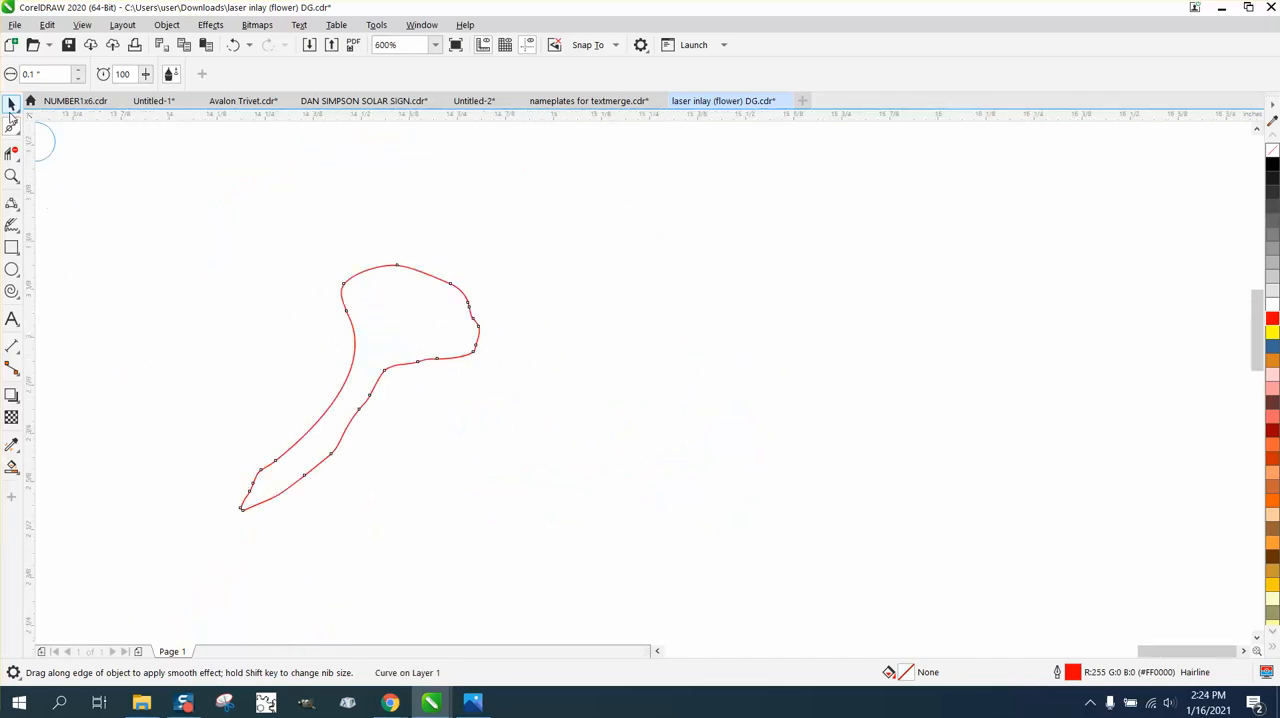
# Move the large inner petal of the copied bloom 2 inches to the right.
pyautogui.click(12, 105)
pyautogui.scroll(-4, 138, 397)
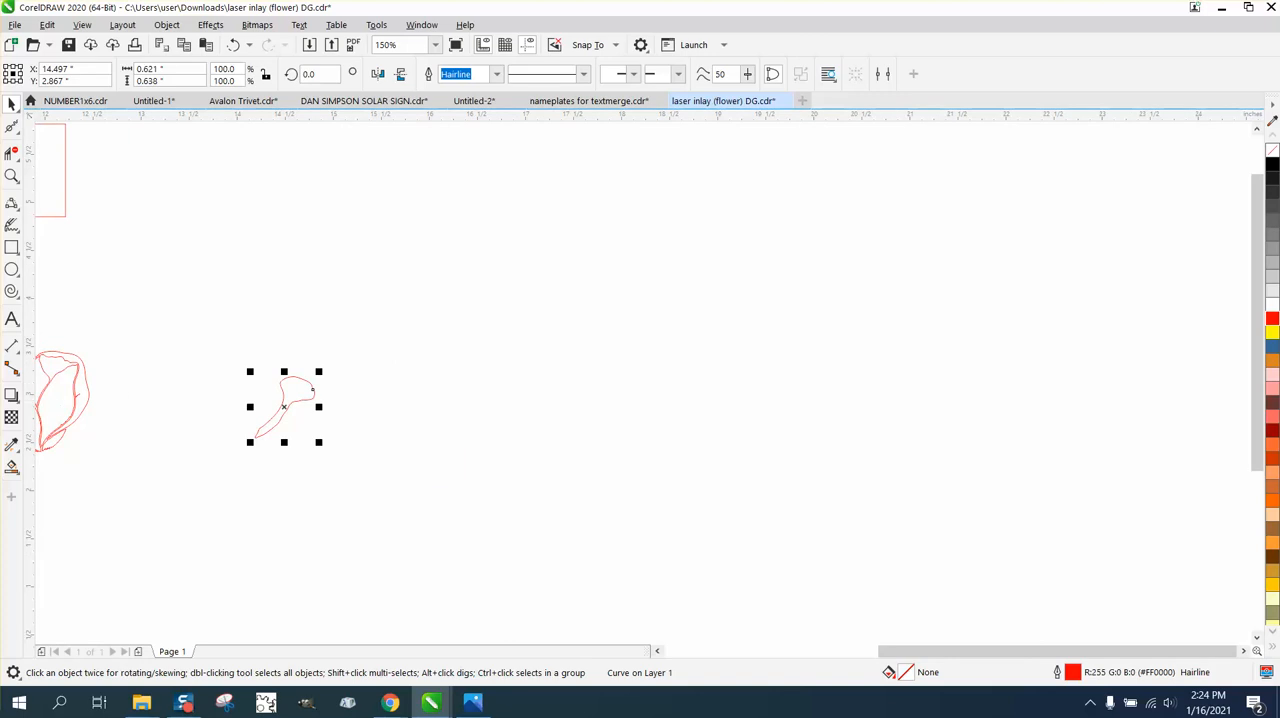
pyautogui.click(51, 399)
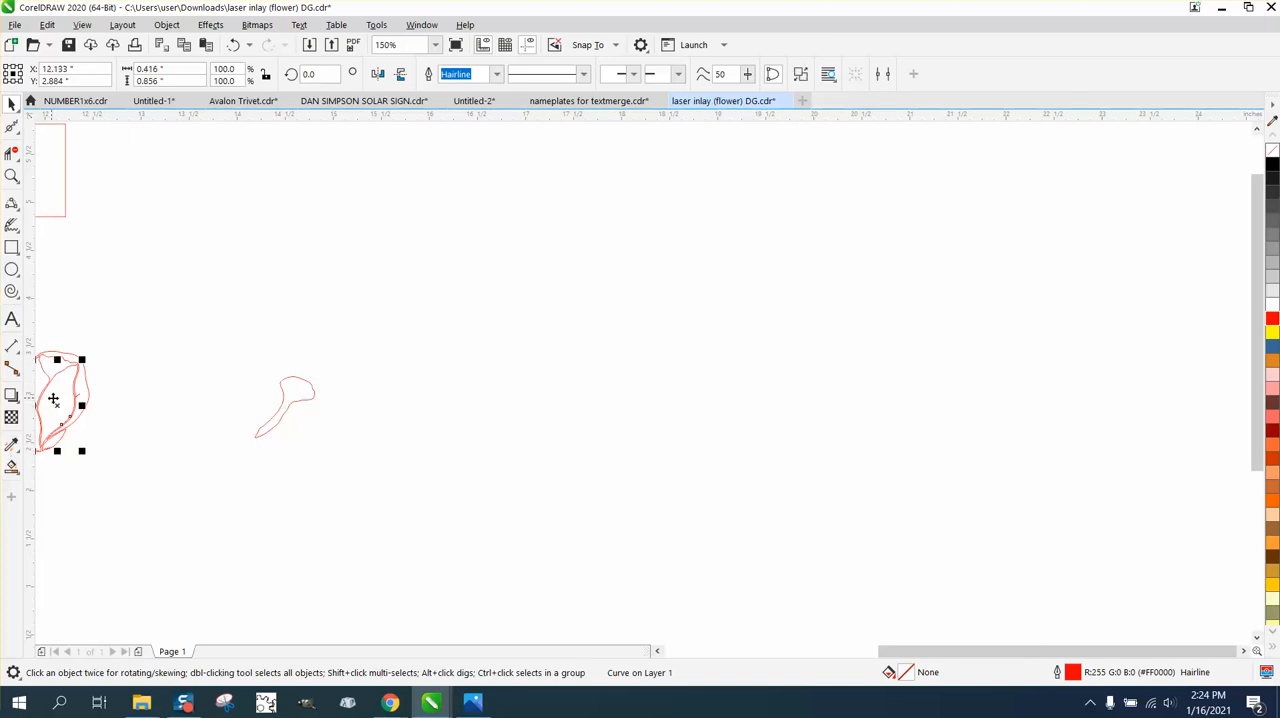
pyautogui.press('Right')
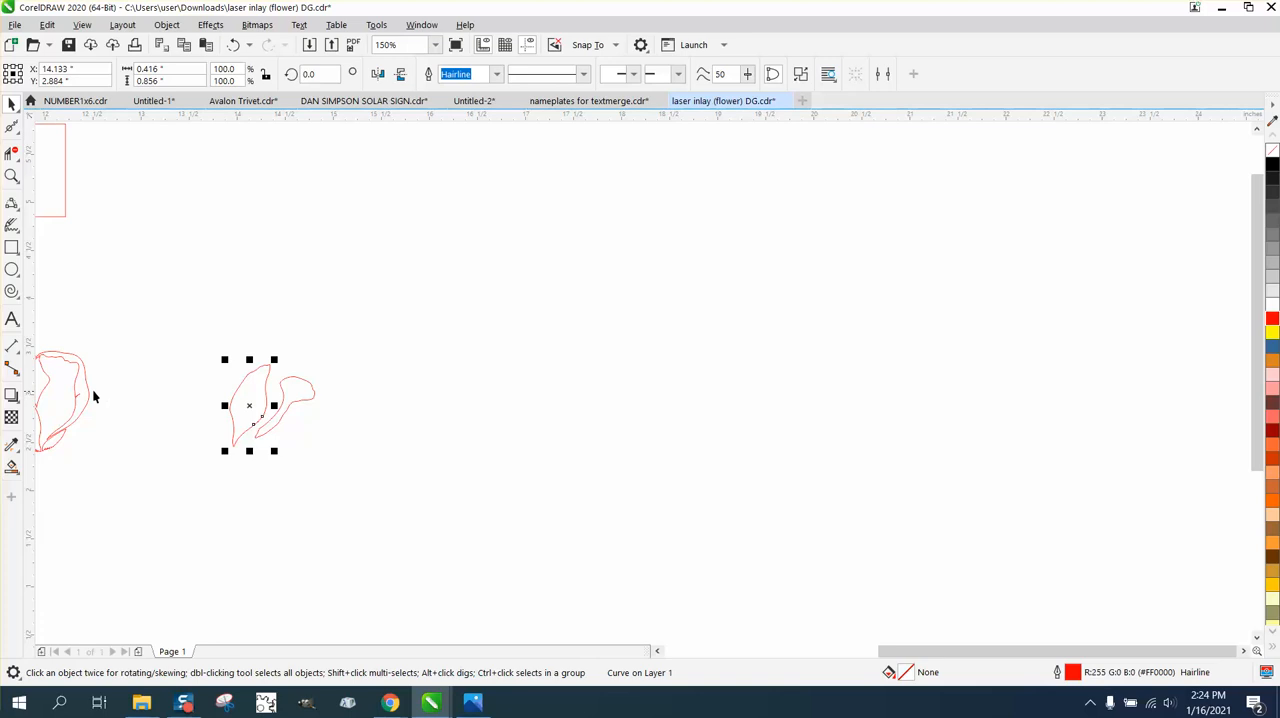
# Move the crescent-shaped outer petal 2 inches to the right and return the large inner petal 2 inches to the left.
pyautogui.click(83, 392)
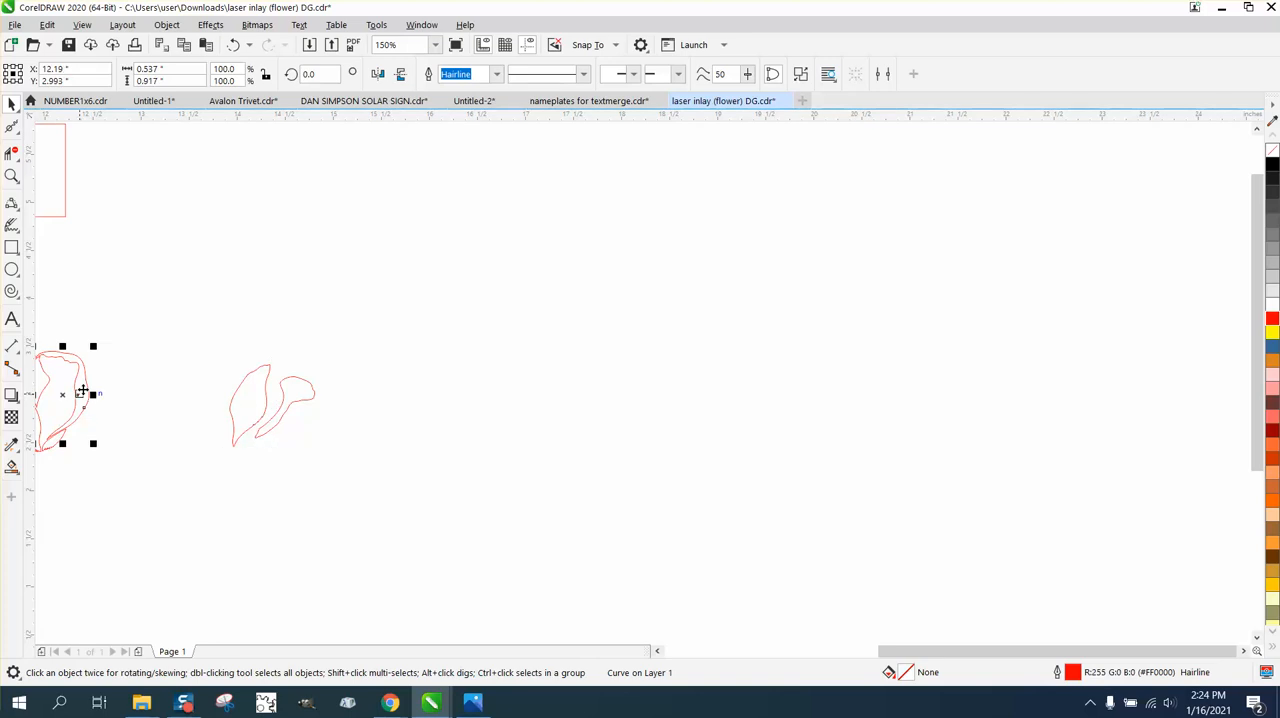
pyautogui.press('Right')
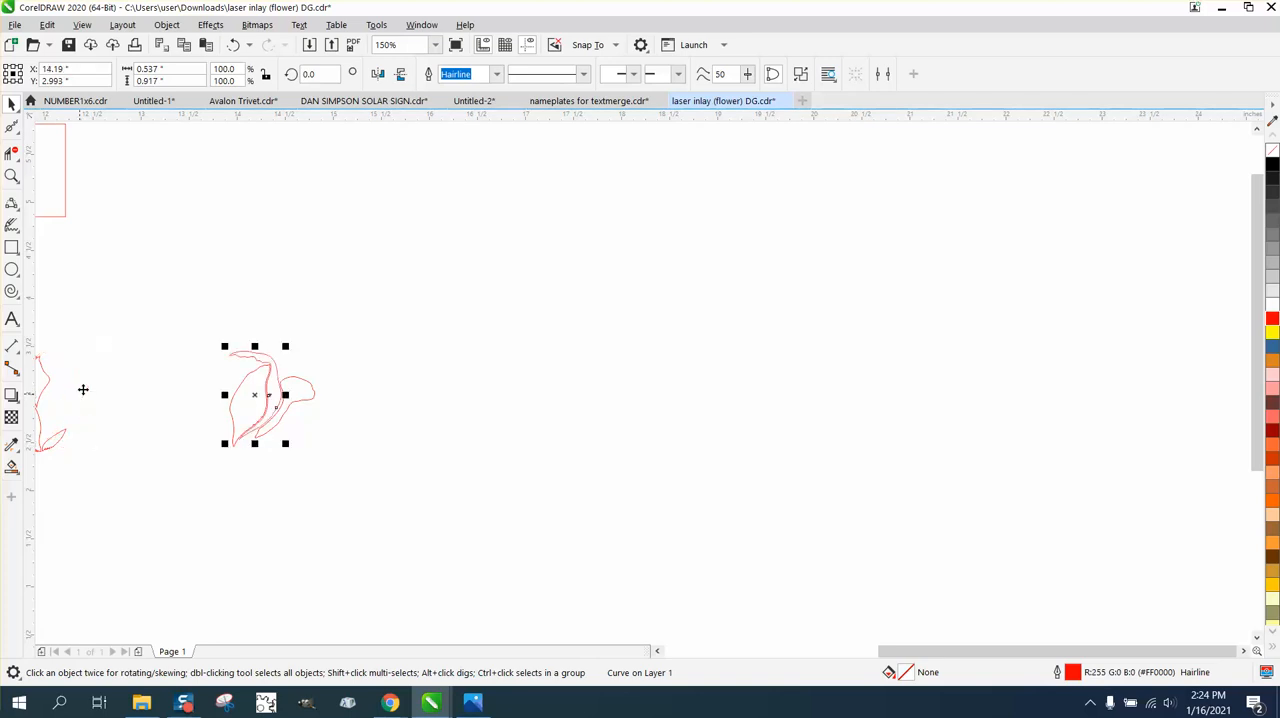
pyautogui.click(248, 407)
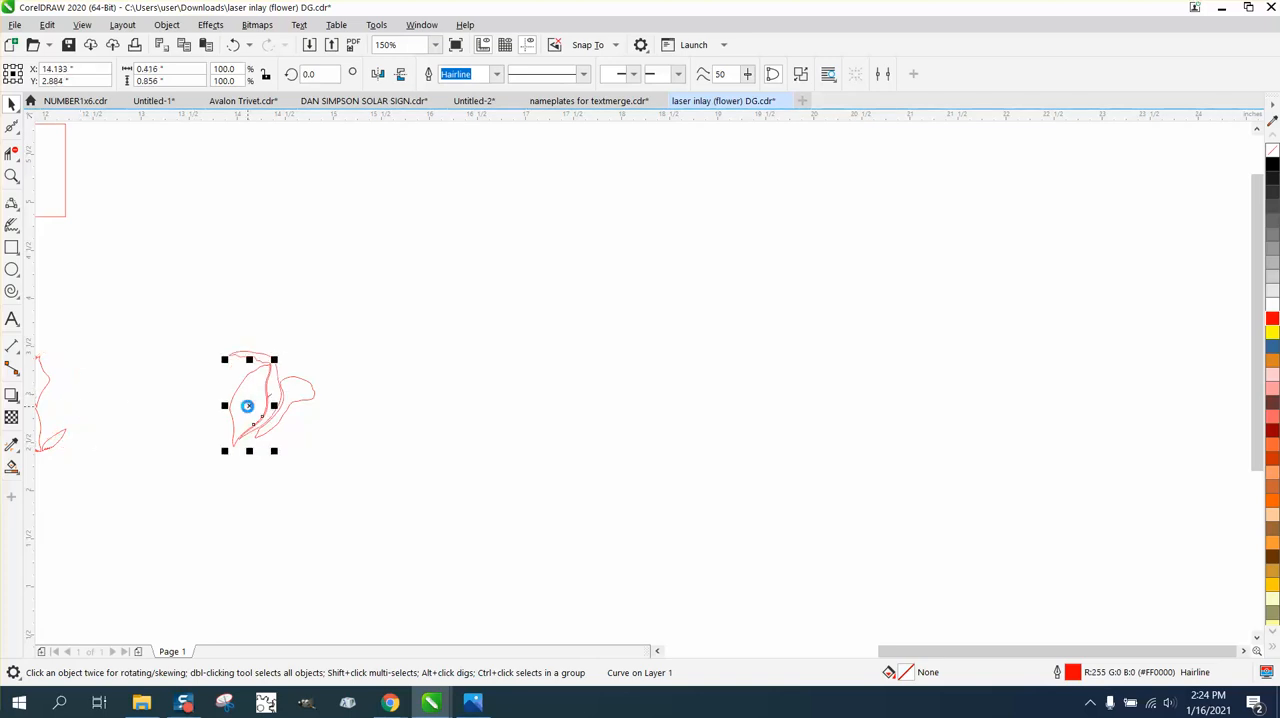
pyautogui.press('Left')
# Delete the outer nodes of the thin spur on the crescent petal's inner edge with the Shape tool, undoing the last deletion.
pyautogui.press('z')
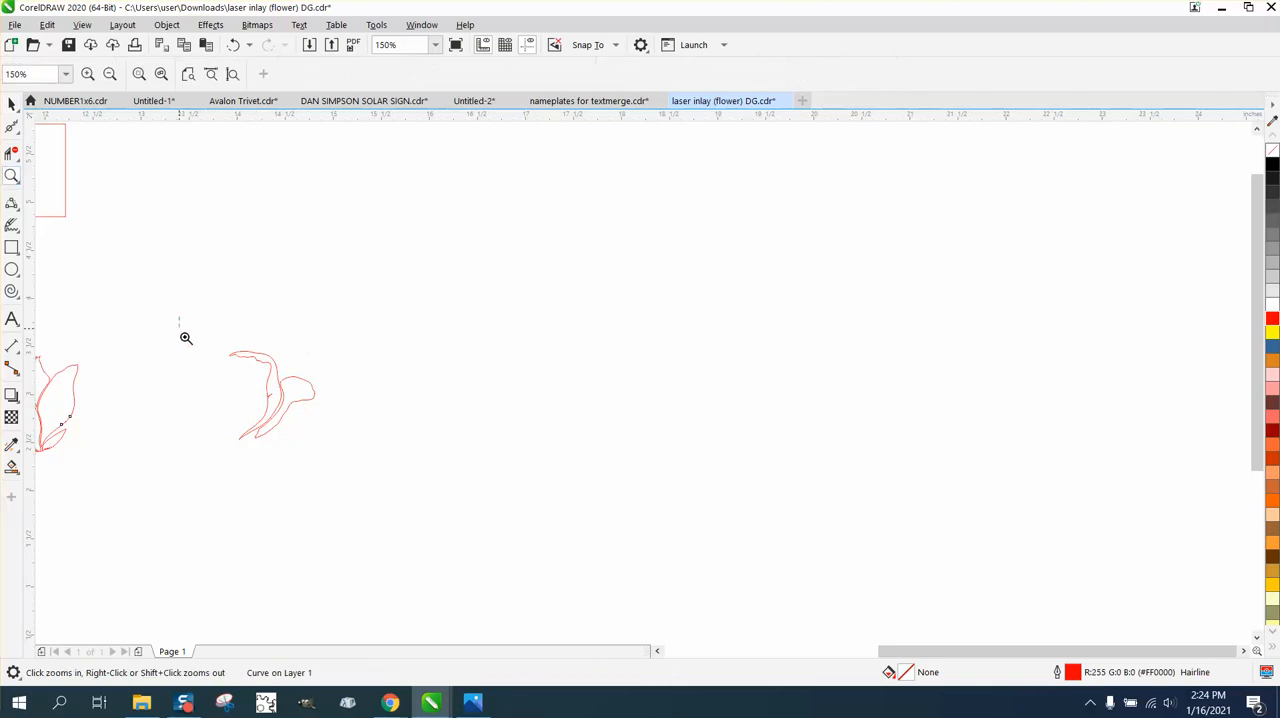
pyautogui.moveTo(186, 337); pyautogui.dragTo(543, 522)
pyautogui.moveTo(315, 247); pyautogui.dragTo(563, 460)
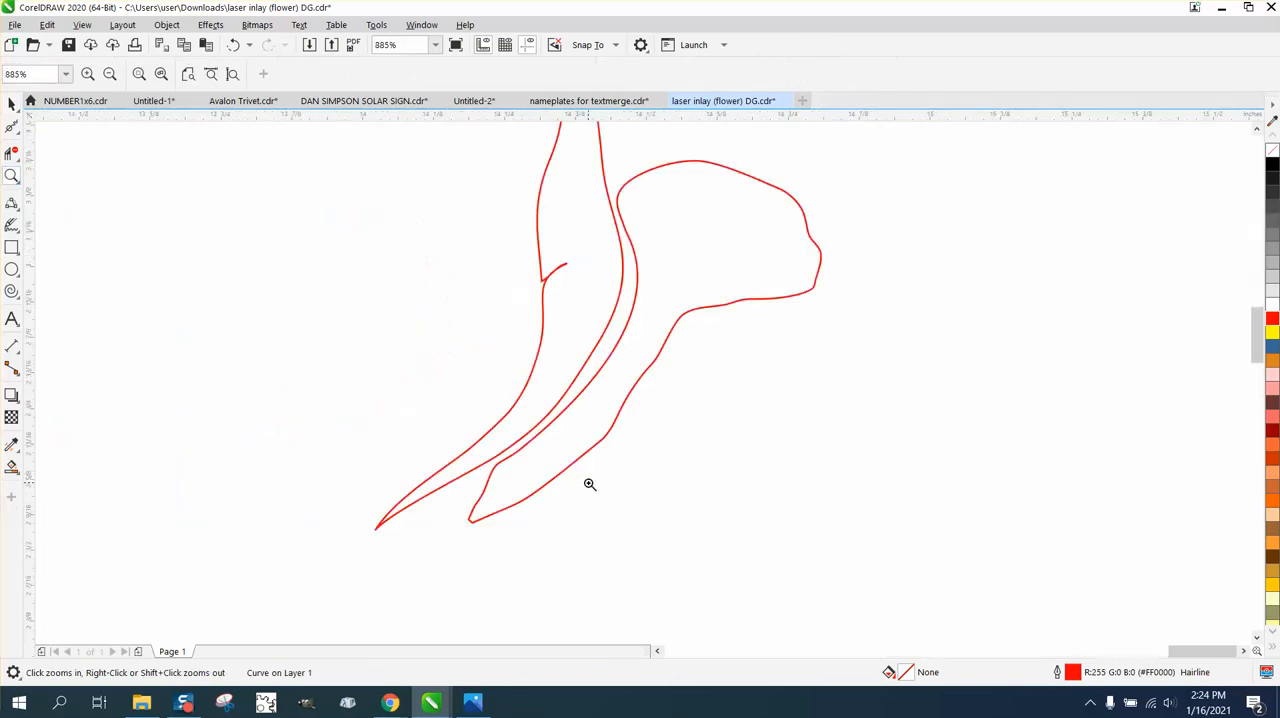
pyautogui.click(17, 131)
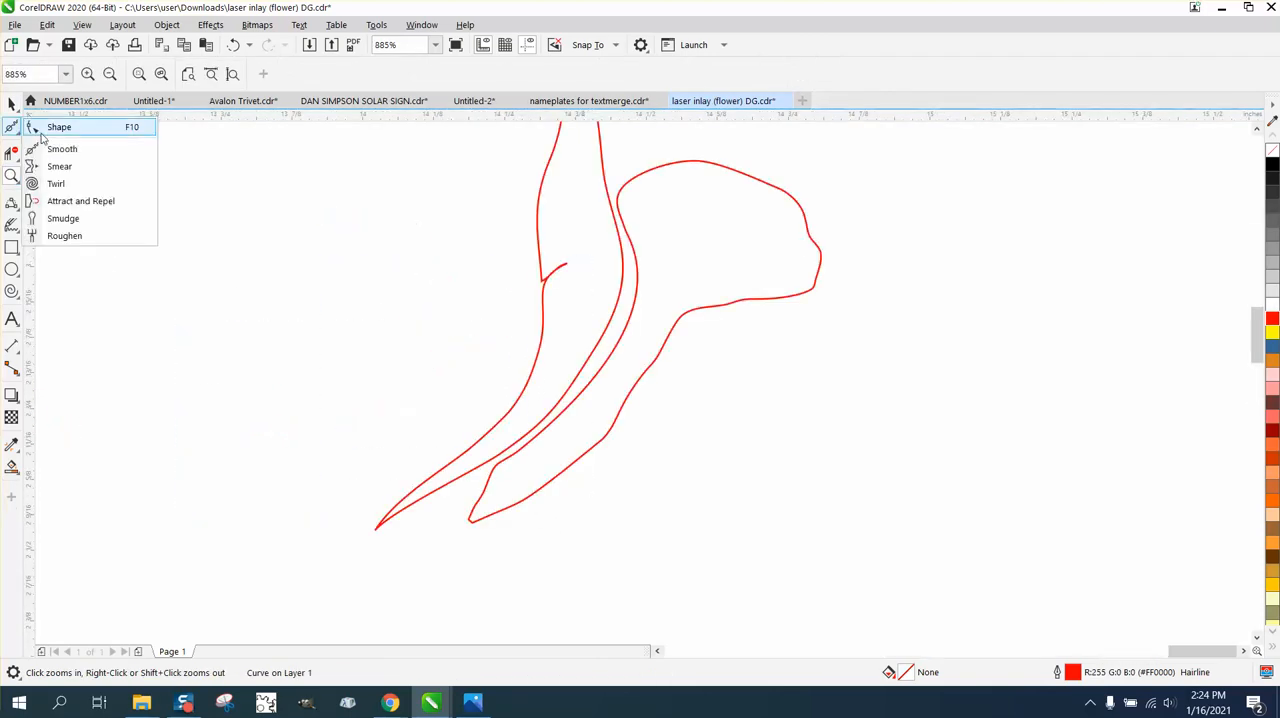
pyautogui.click(58, 128)
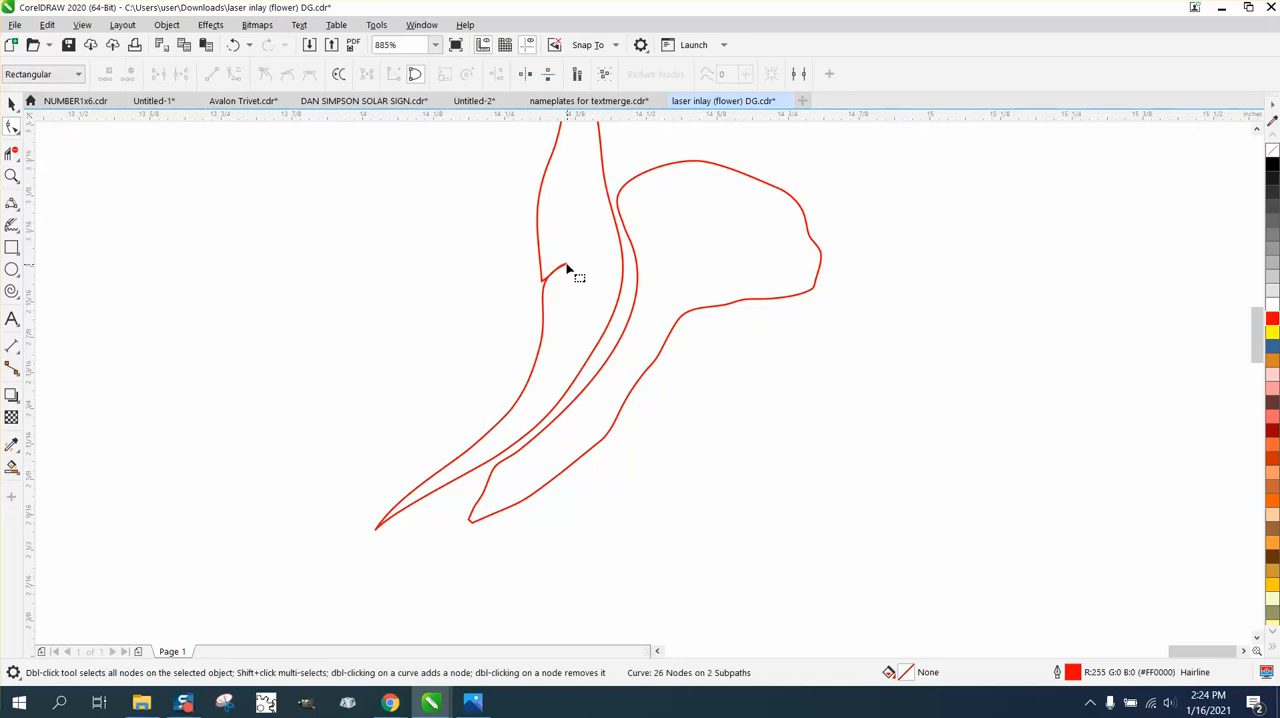
pyautogui.click(567, 267)
pyautogui.moveTo(572, 252); pyautogui.dragTo(549, 286)
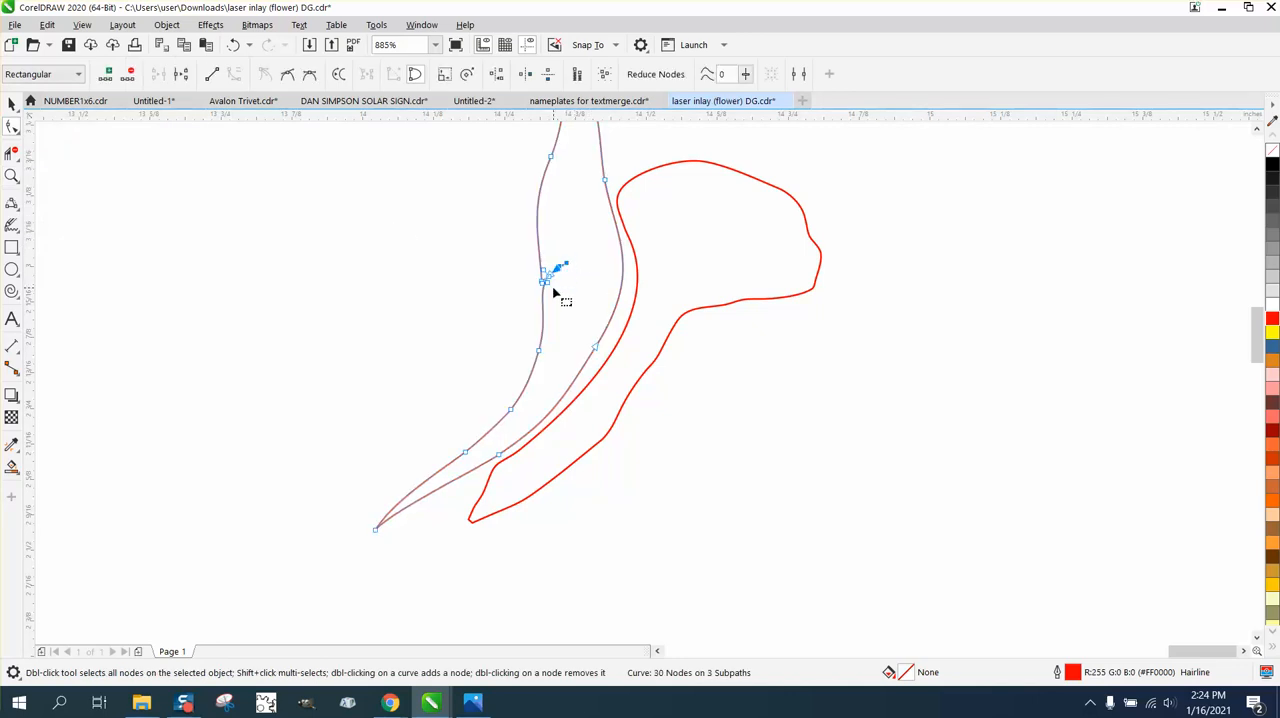
pyautogui.press('Delete')
pyautogui.doubleClick(551, 275)
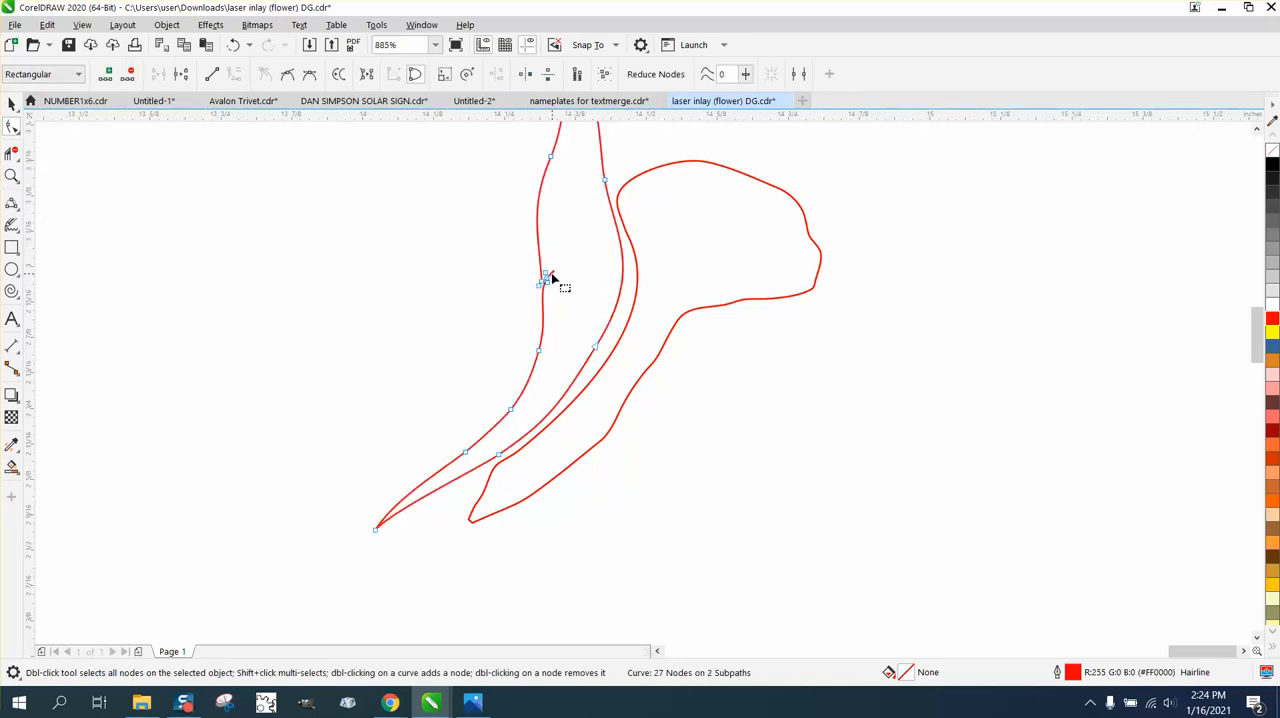
pyautogui.doubleClick(546, 271)
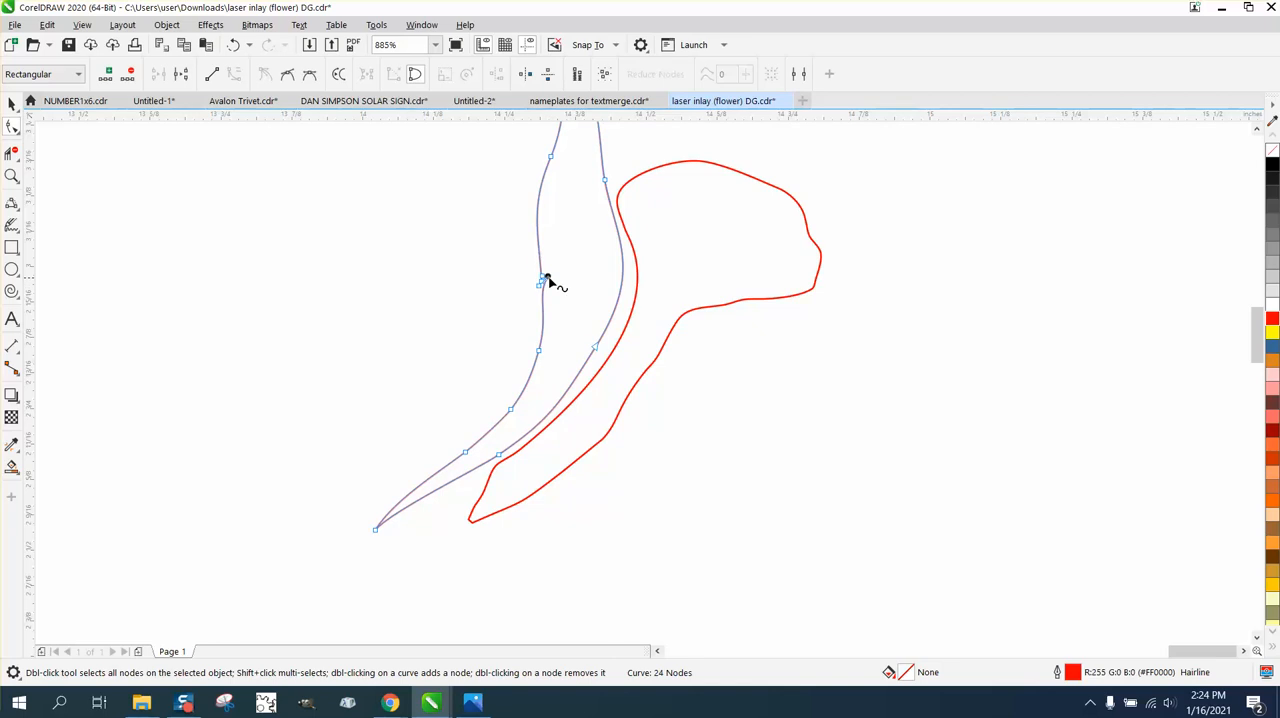
pyautogui.doubleClick(546, 283)
pyautogui.doubleClick(543, 282)
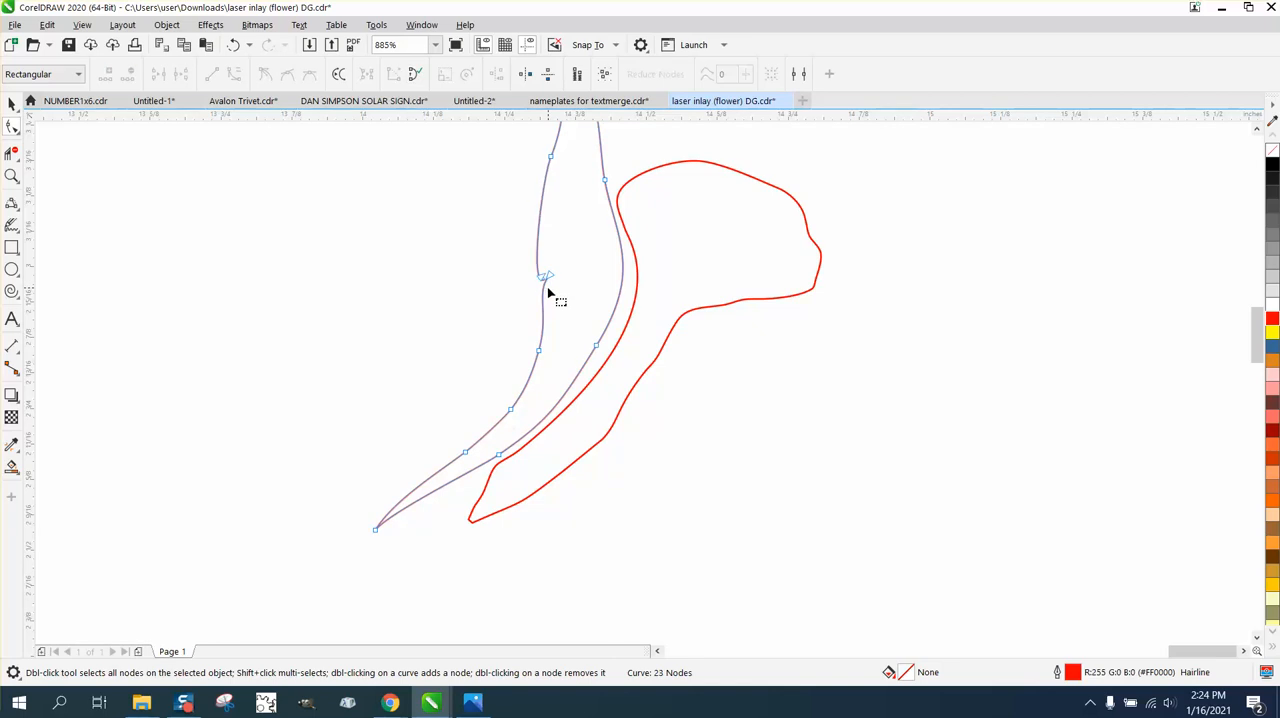
pyautogui.doubleClick(541, 276)
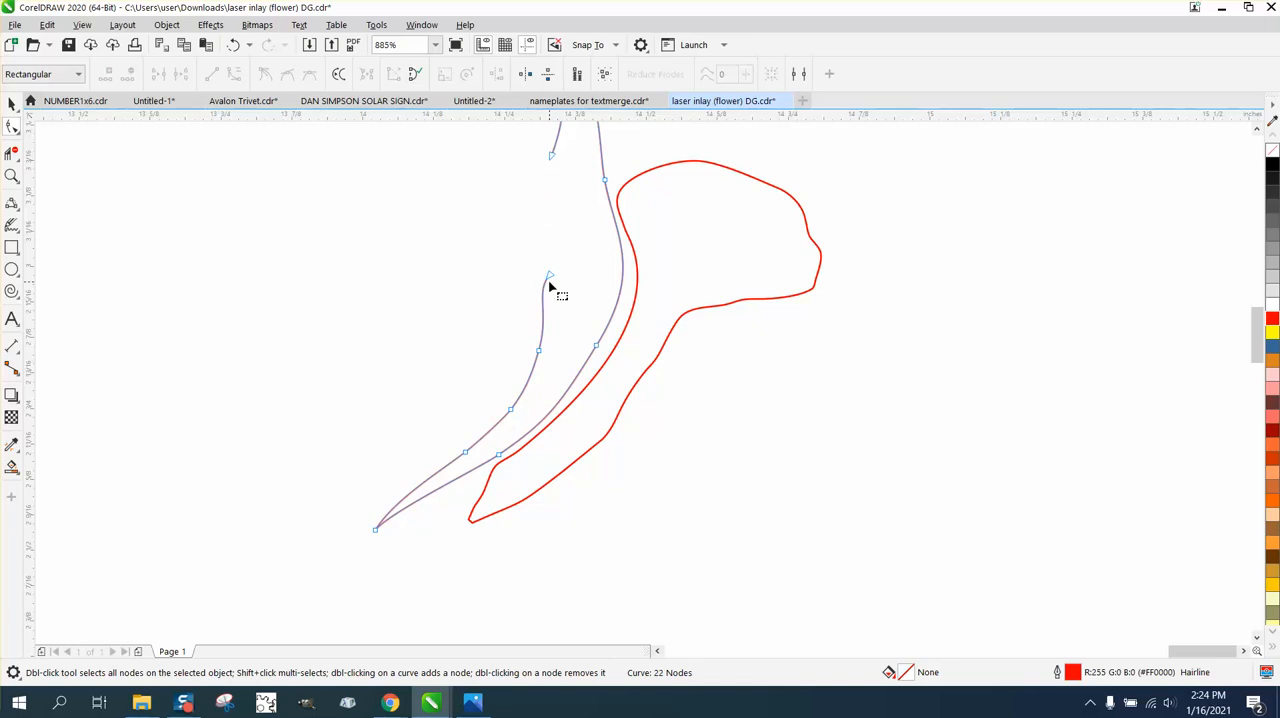
pyautogui.click(233, 44)
# Move the remaining spur's tip node back to the adjacent node and toggle Close Curve on the crescent petal.
pyautogui.click(11, 176)
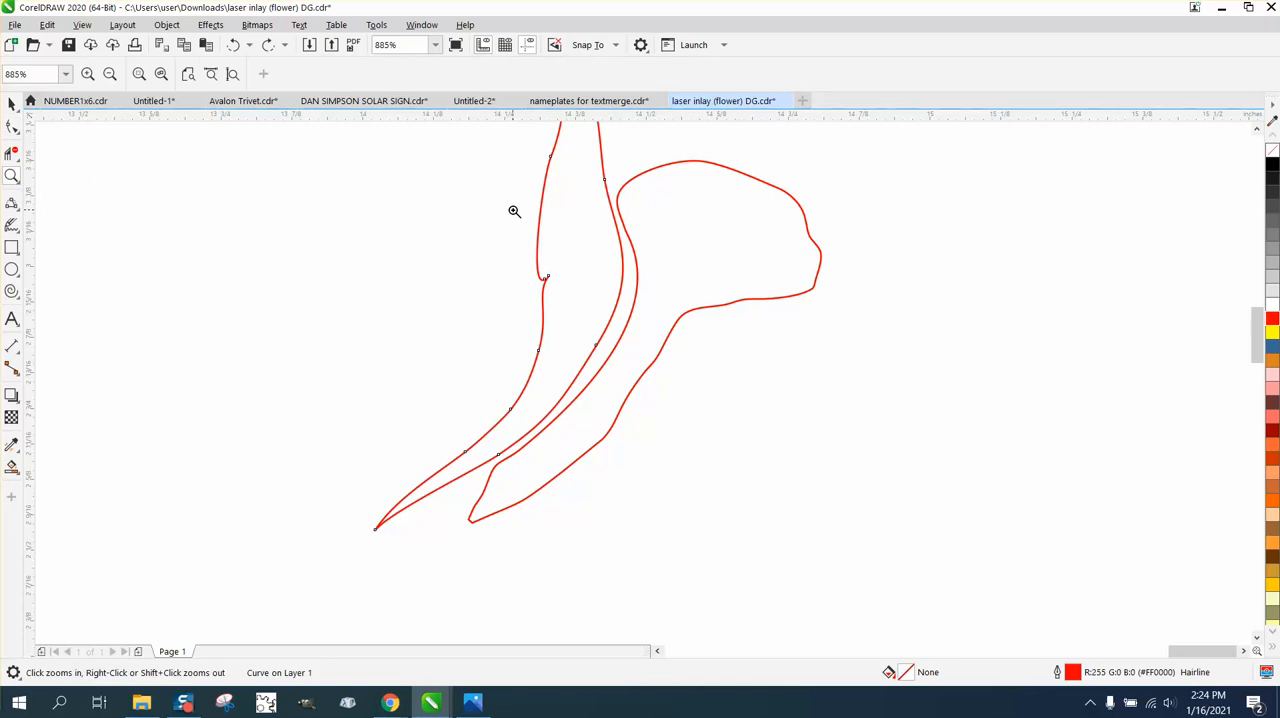
pyautogui.moveTo(639, 339); pyautogui.dragTo(639, 339)
pyautogui.press('F10')
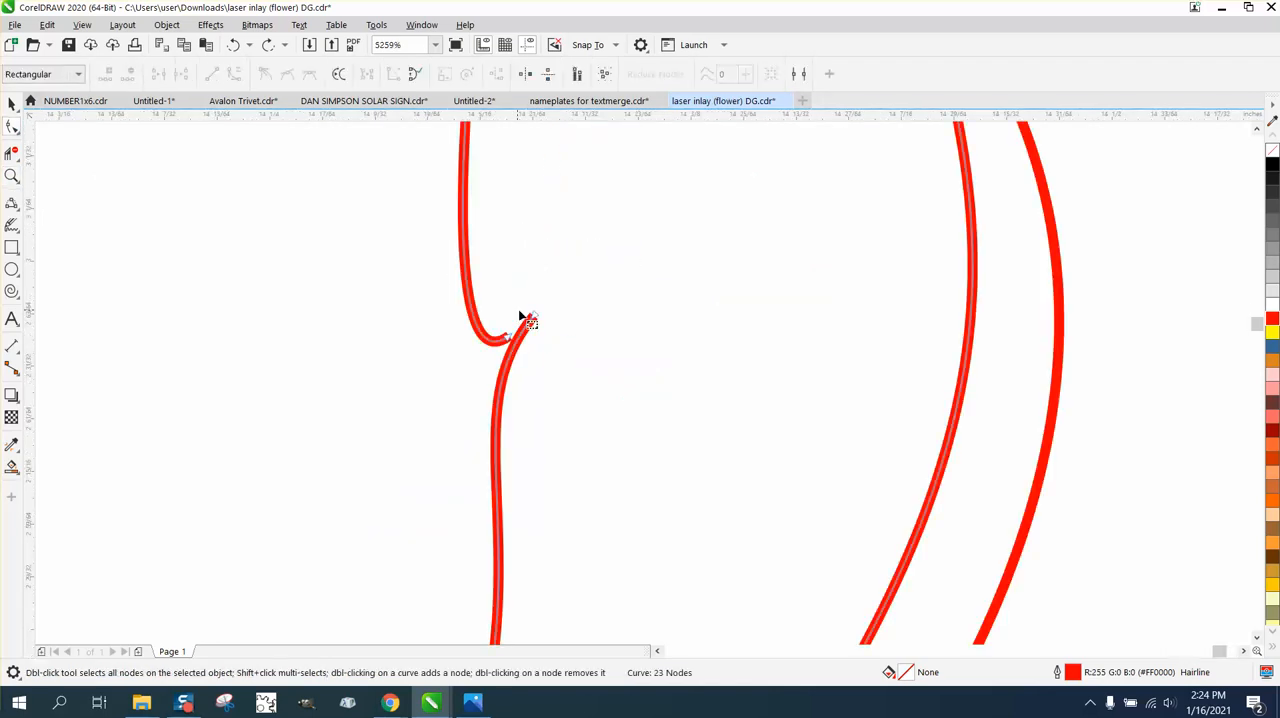
pyautogui.moveTo(533, 316); pyautogui.dragTo(507, 337)
pyautogui.moveTo(420, 295); pyautogui.dragTo(531, 361)
pyautogui.rightClick(507, 338)
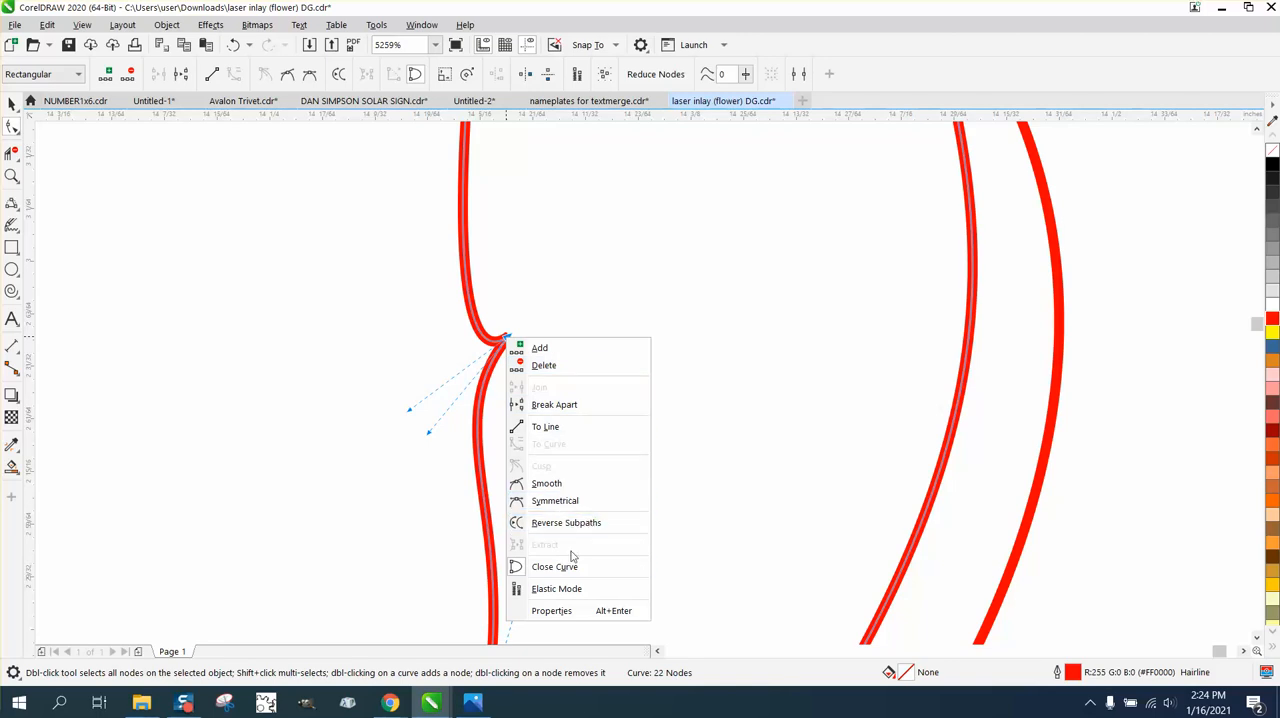
pyautogui.click(566, 567)
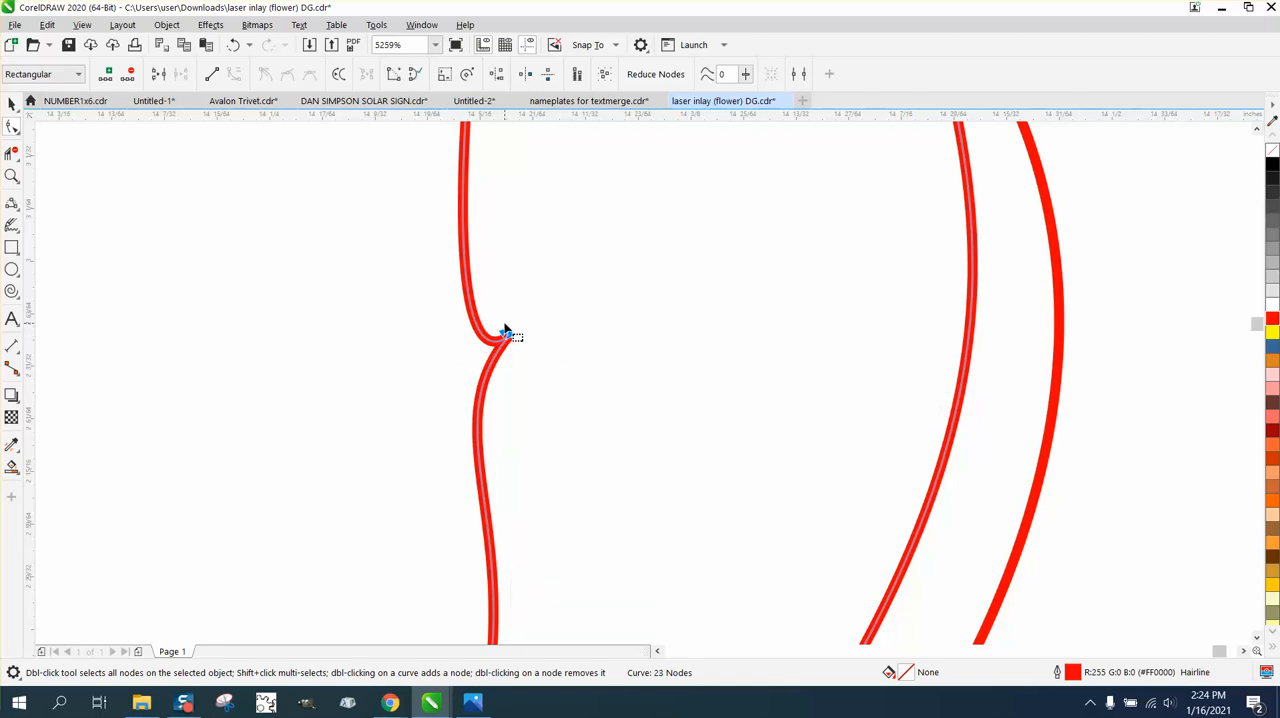
# Try to delete the overlapping nodes at the notch in the crescent petal's inner edge.
pyautogui.moveTo(501, 322); pyautogui.dragTo(486, 354)
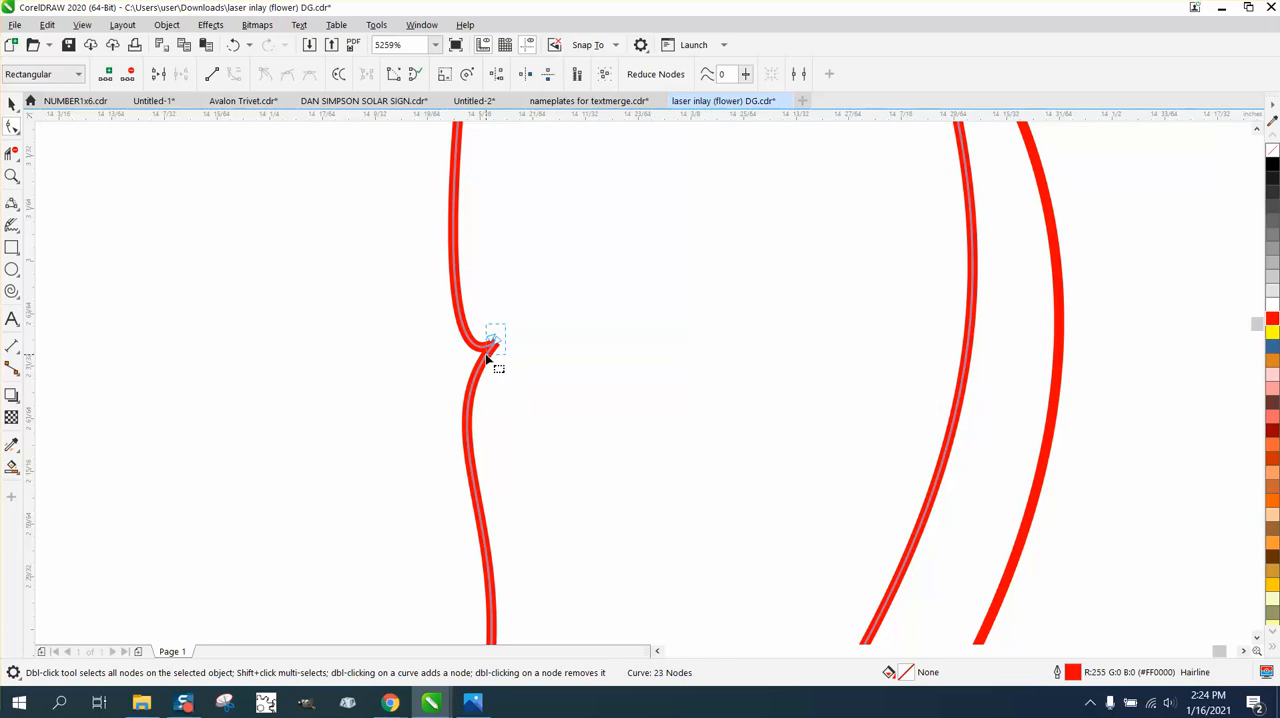
pyautogui.press('Delete')
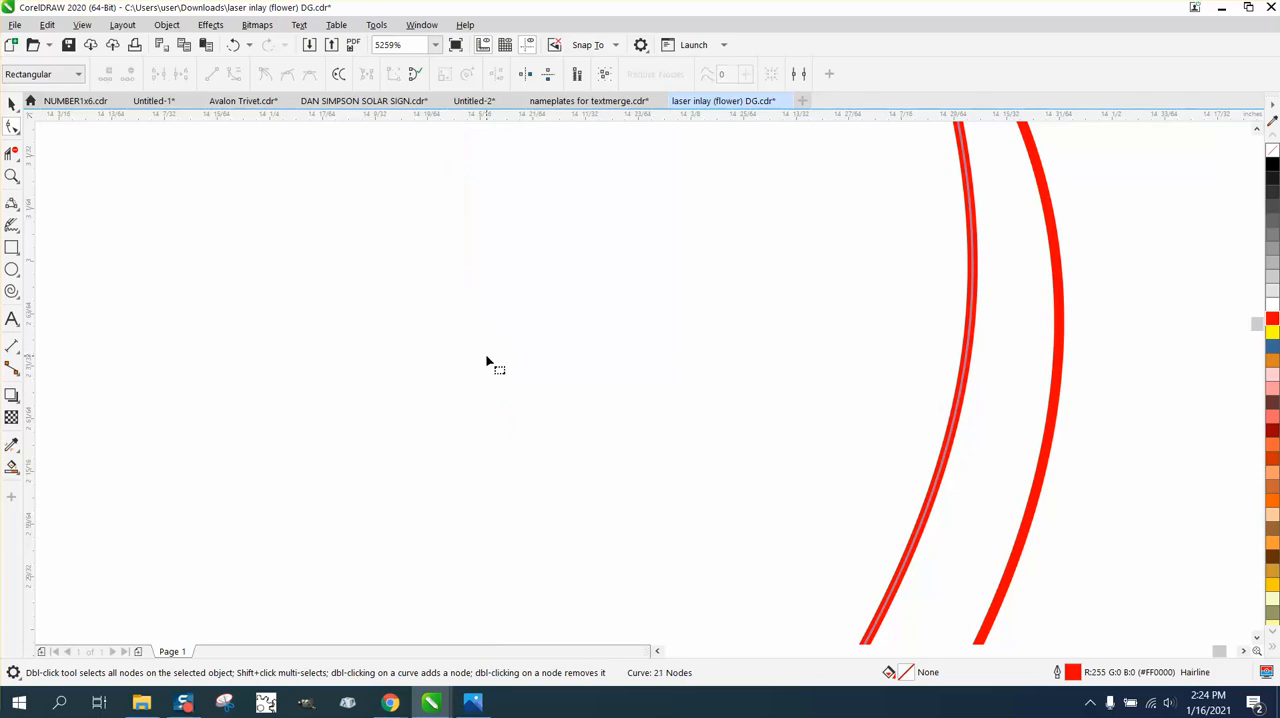
pyautogui.click(233, 44)
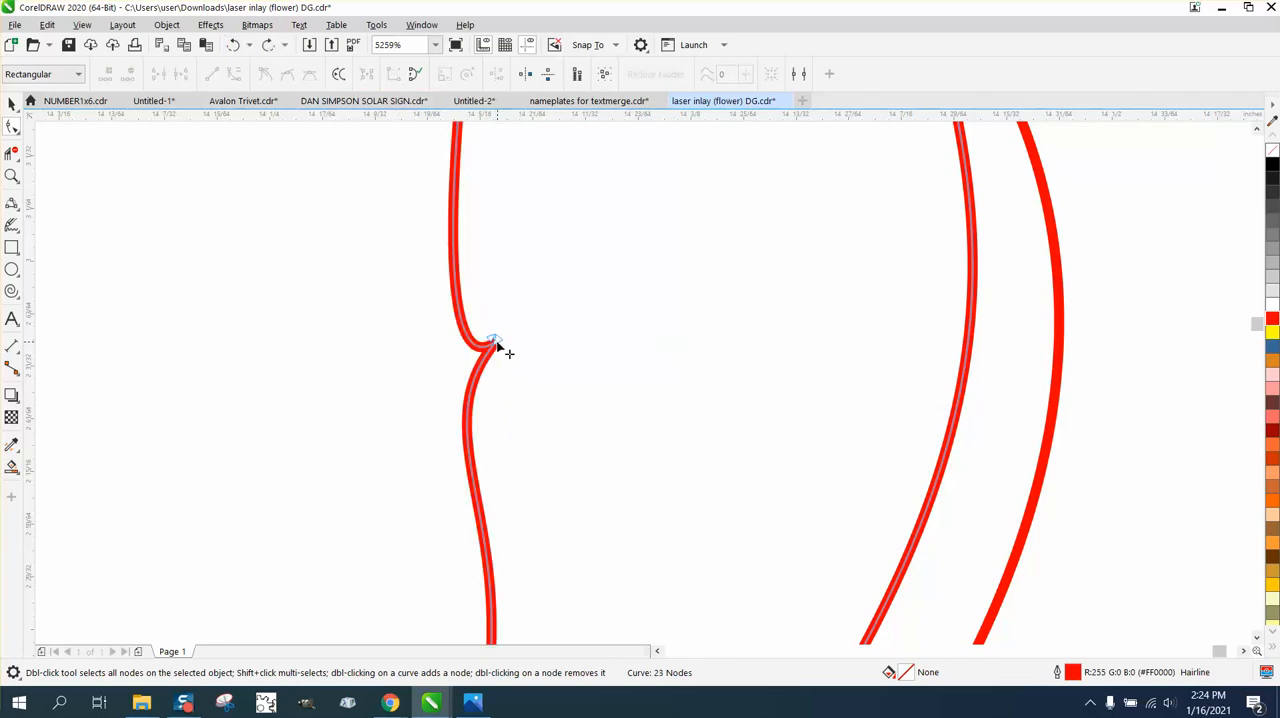
# Adjust the curve handles at the notch so the crescent petal's inner edge runs nearly straight above and below it.
pyautogui.click(494, 343)
pyautogui.moveTo(415, 440); pyautogui.dragTo(484, 452)
pyautogui.click(490, 341)
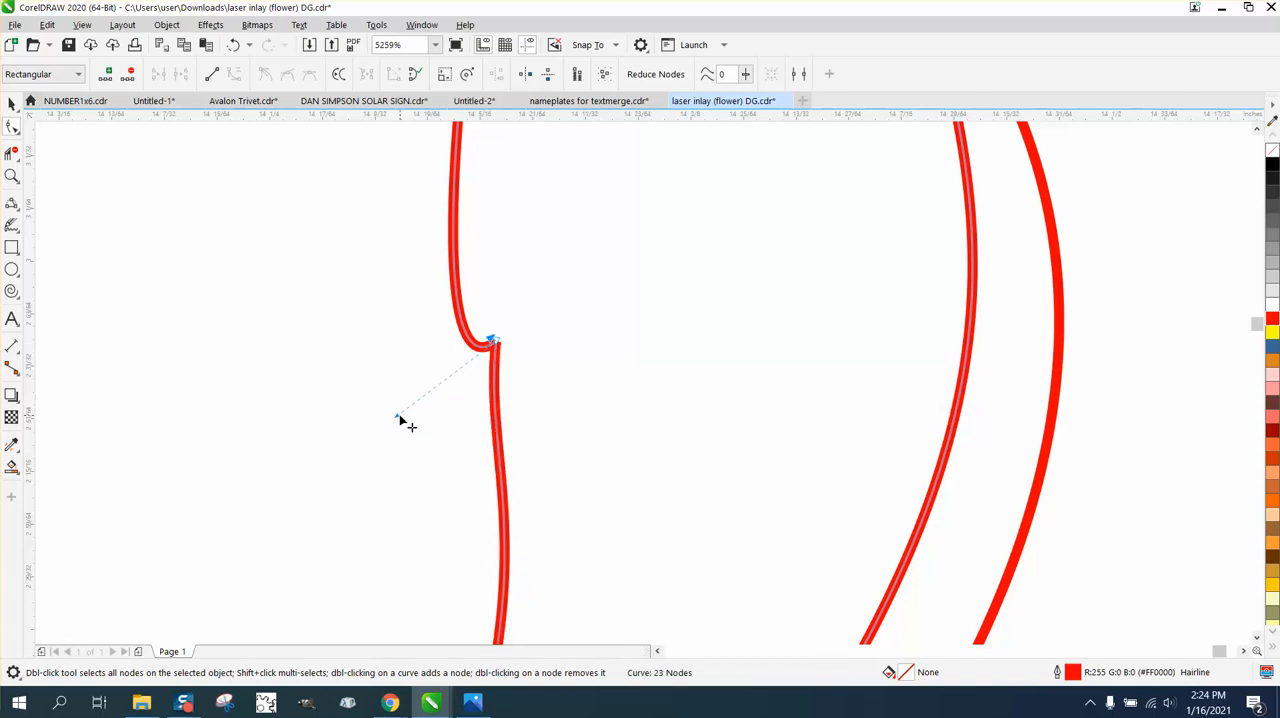
pyautogui.moveTo(399, 416); pyautogui.dragTo(419, 224)
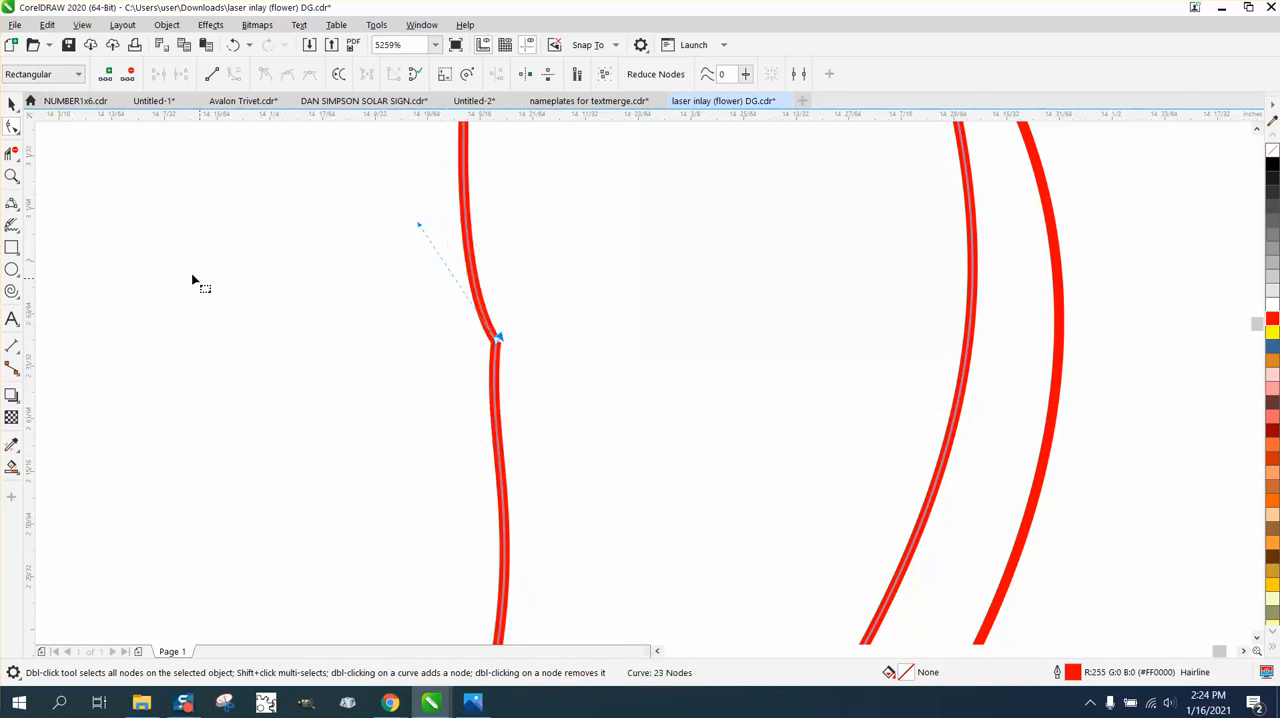
# Push the remaining kink in the crescent petal's inner edge slightly outward with the Smear tool.
pyautogui.click(20, 136)
pyautogui.click(60, 166)
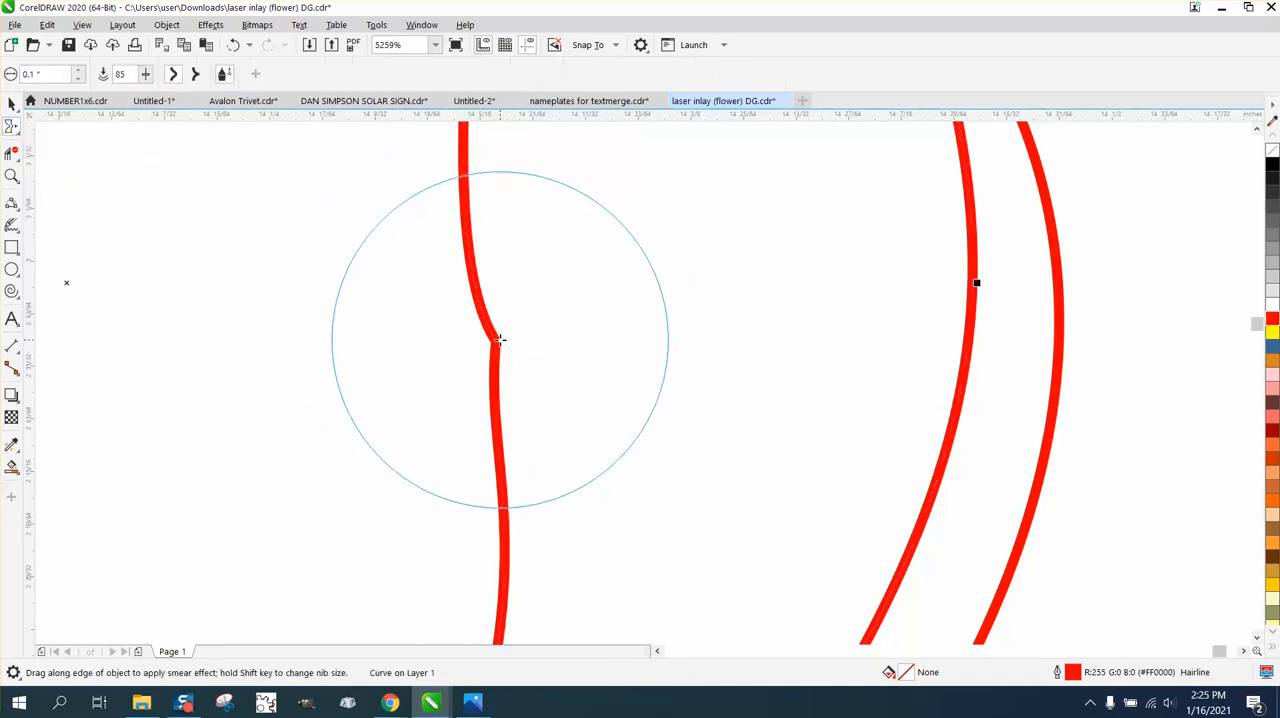
pyautogui.moveTo(502, 350); pyautogui.dragTo(497, 355)
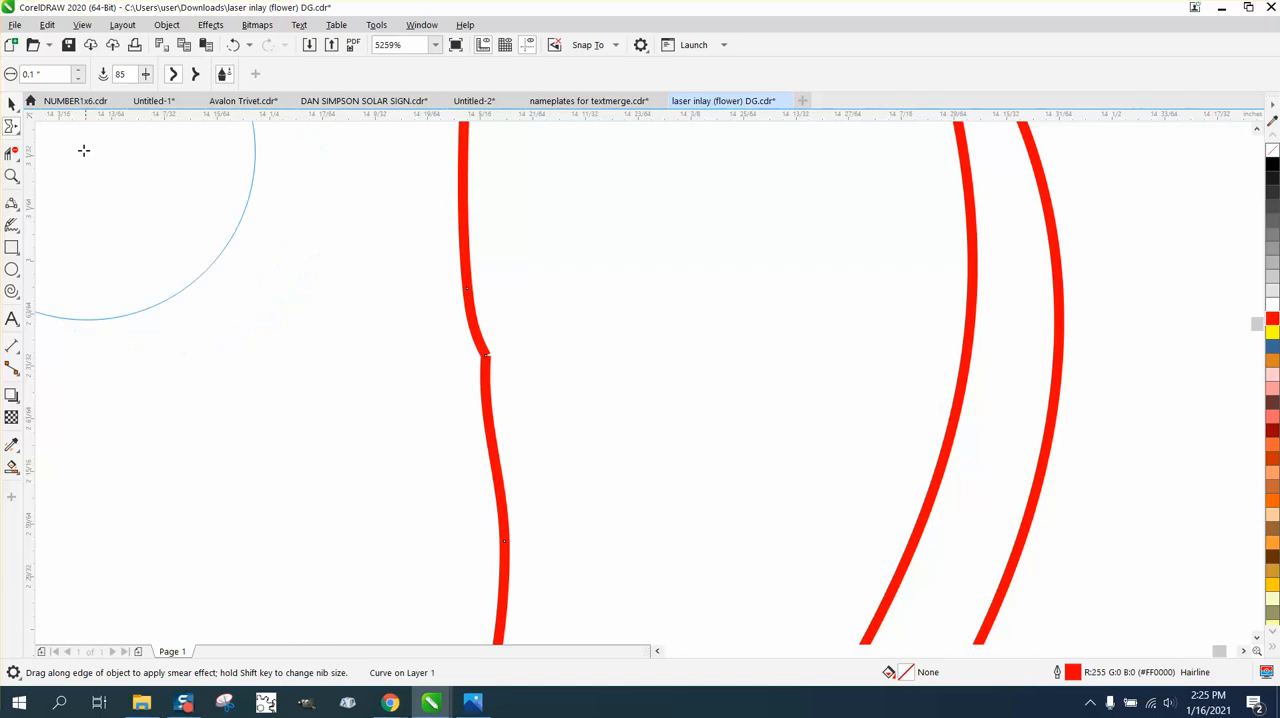
# Join the two open end nodes at the kink in the crescent petal's inner edge using Join Curves with Extend and 0.1" gap tolerance.
pyautogui.click(12, 175)
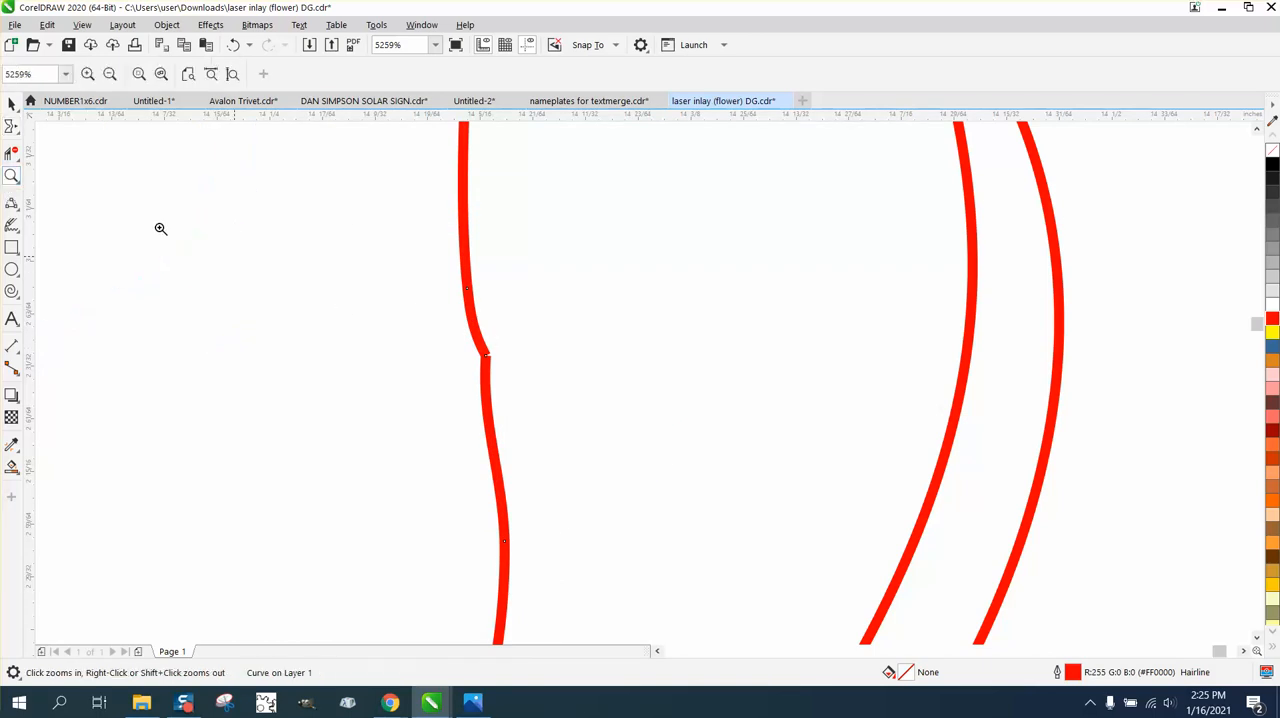
pyautogui.moveTo(548, 388); pyautogui.dragTo(548, 388)
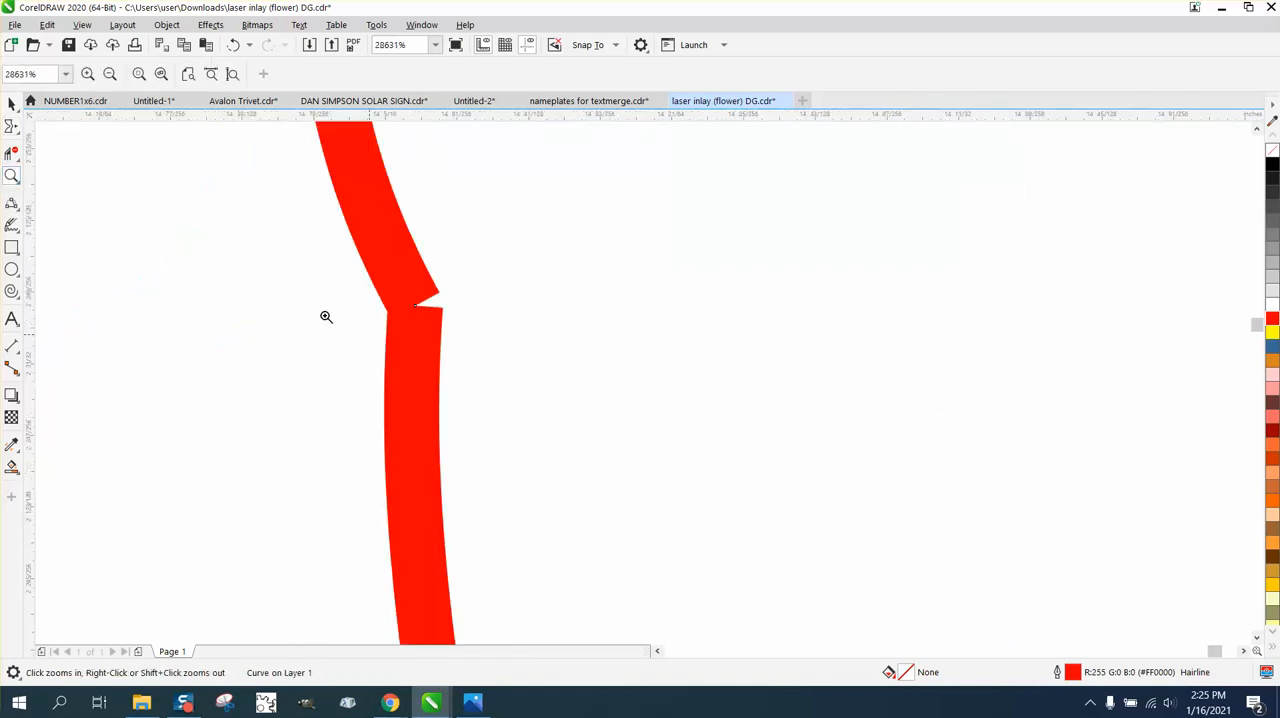
pyautogui.click(12, 152)
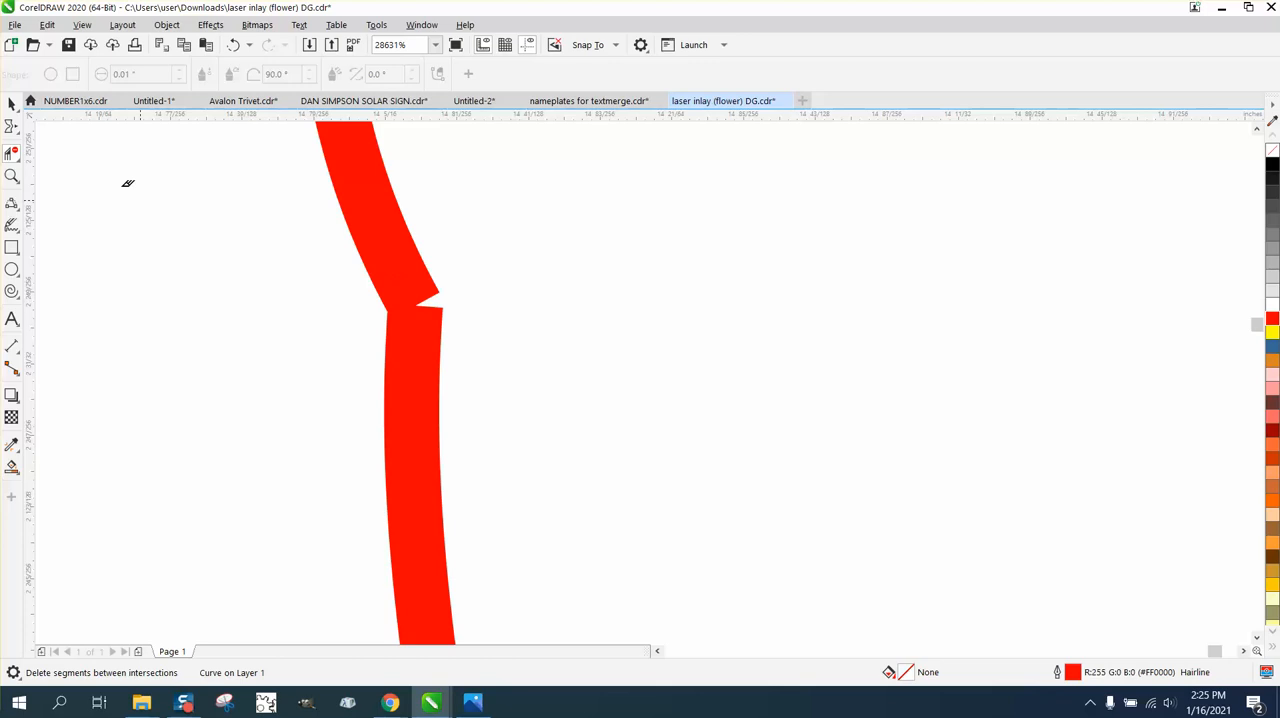
pyautogui.click(17, 130)
pyautogui.click(50, 128)
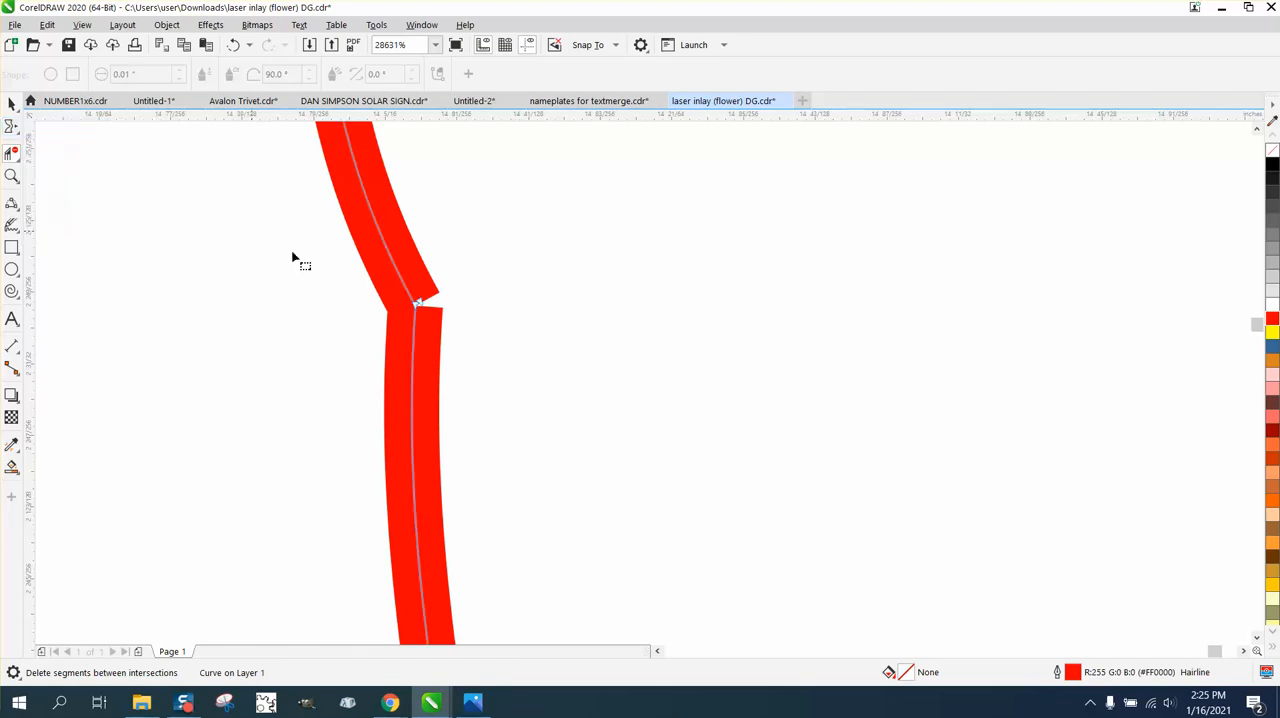
pyautogui.moveTo(367, 361); pyautogui.dragTo(368, 362)
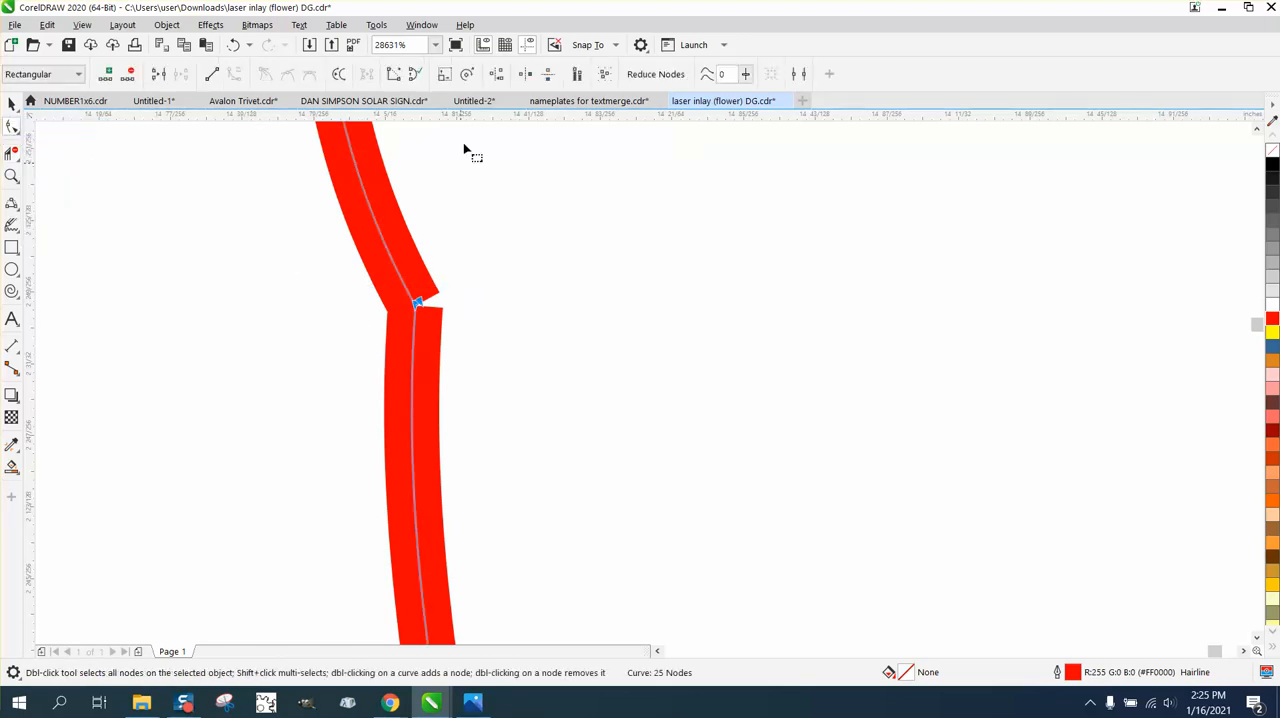
pyautogui.click(418, 25)
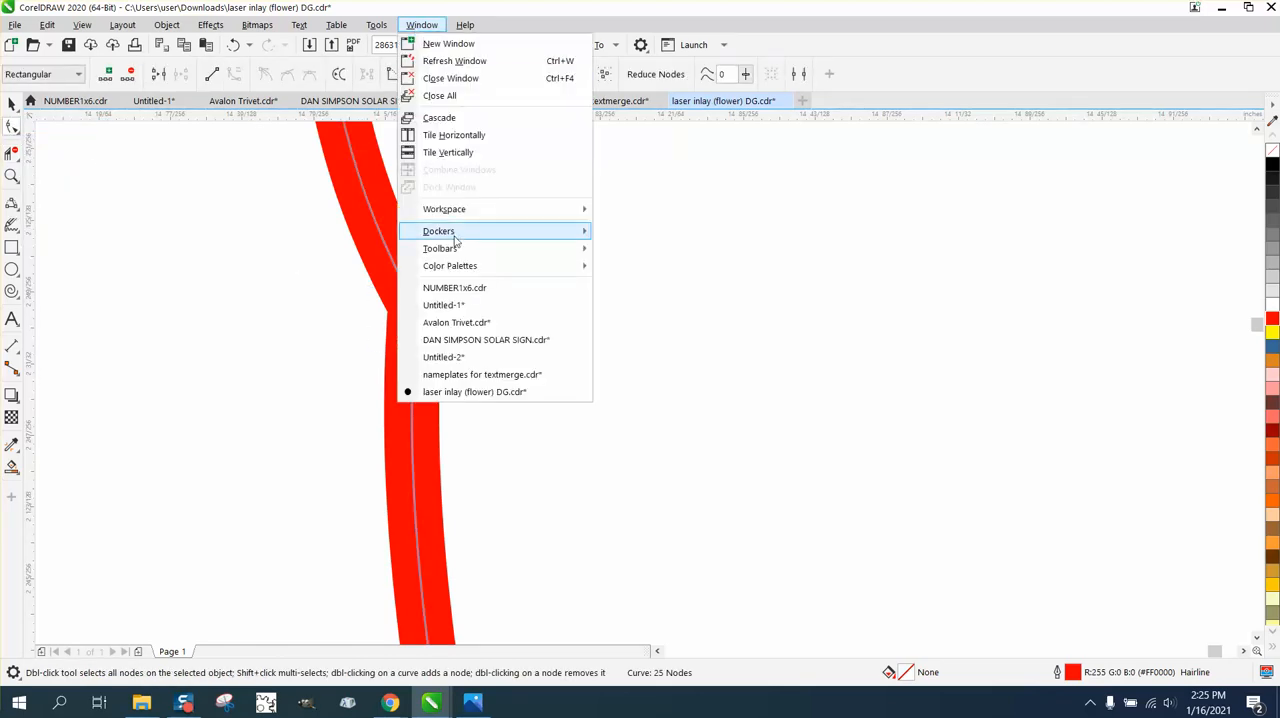
pyautogui.moveTo(450, 231)
pyautogui.click(690, 347)
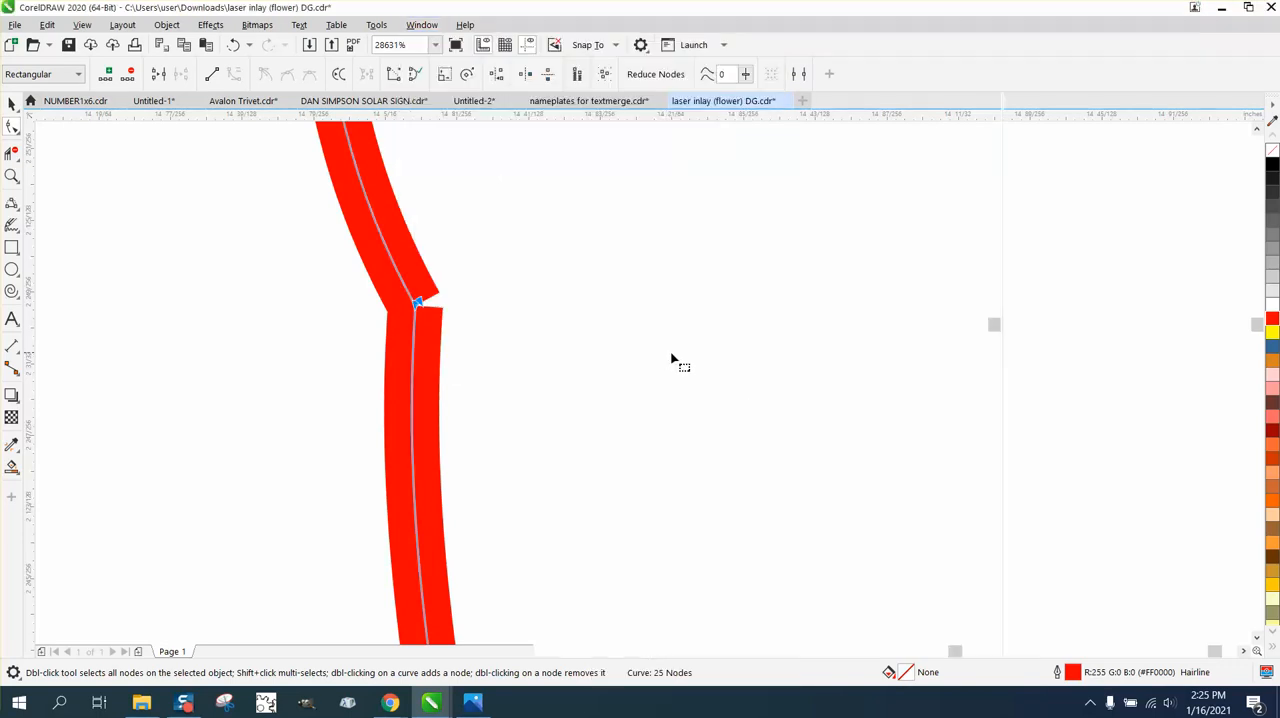
pyautogui.click(1131, 247)
pyautogui.scroll(-3, 314, 289)
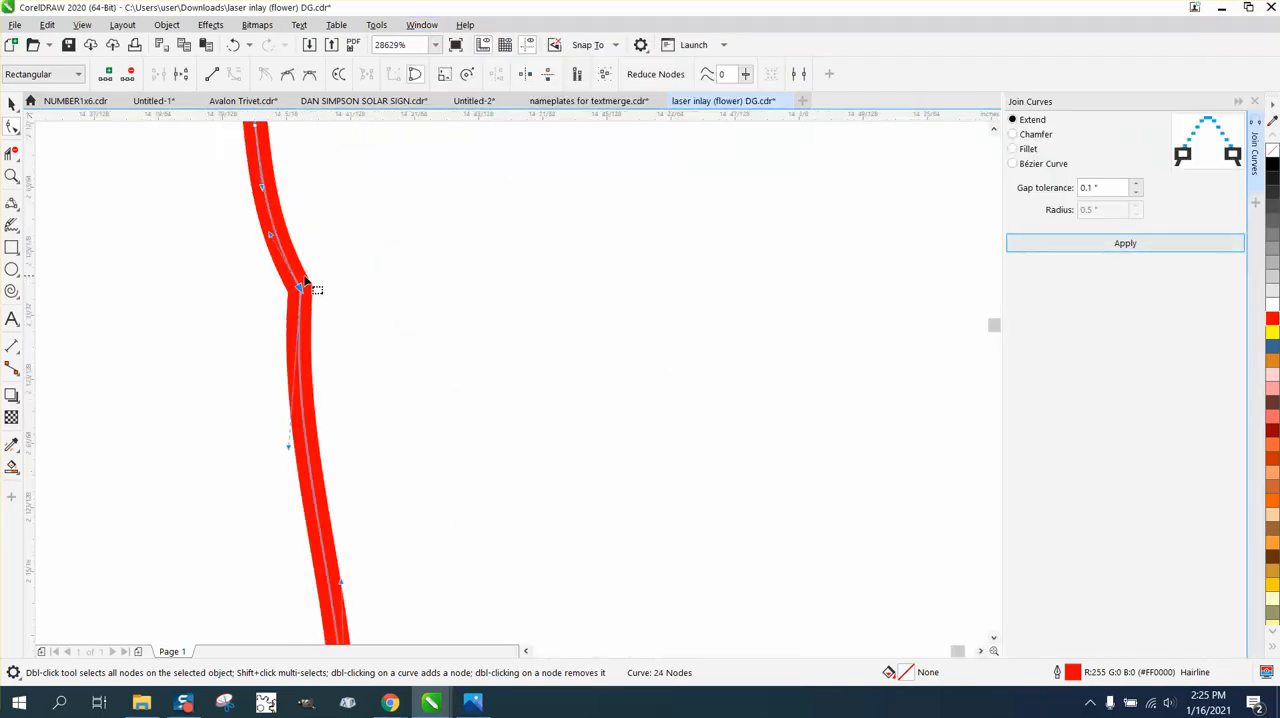
# Round off the sharp corners along the wavy upper part of the crescent petal's inner edge with the Smooth tool.
pyautogui.scroll(-5, 200, 266)
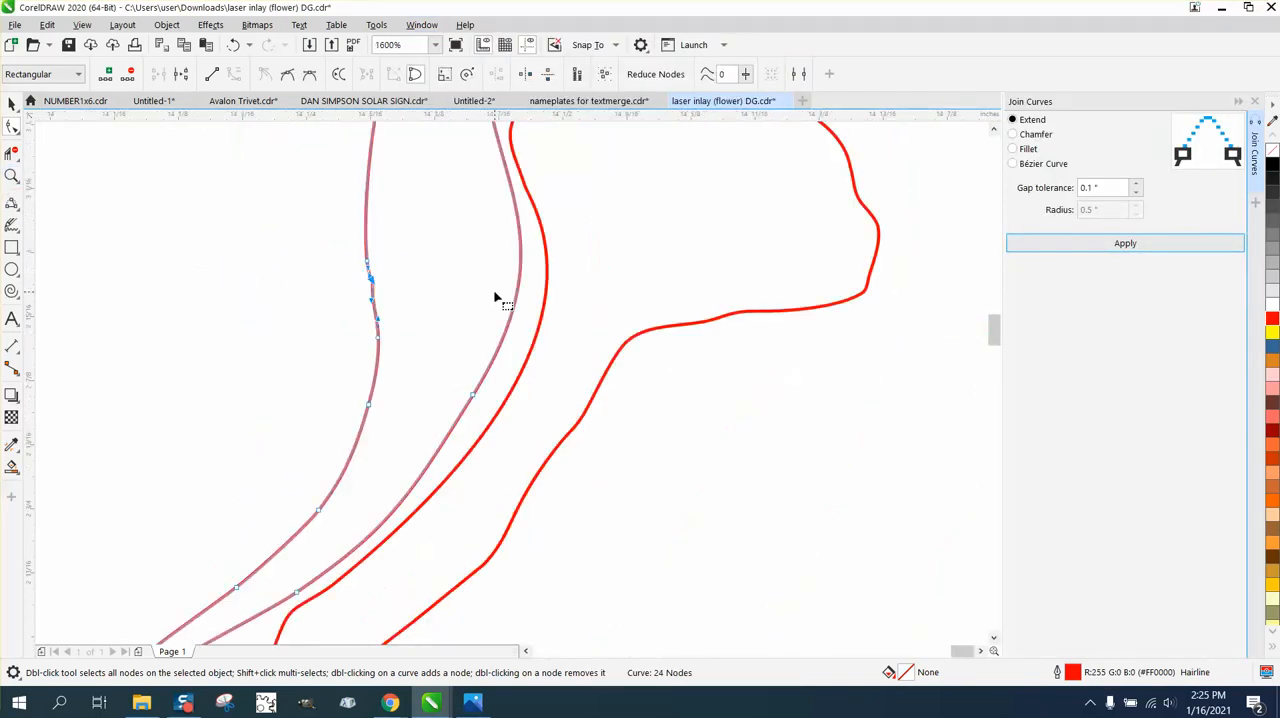
pyautogui.scroll(-1, 576, 378)
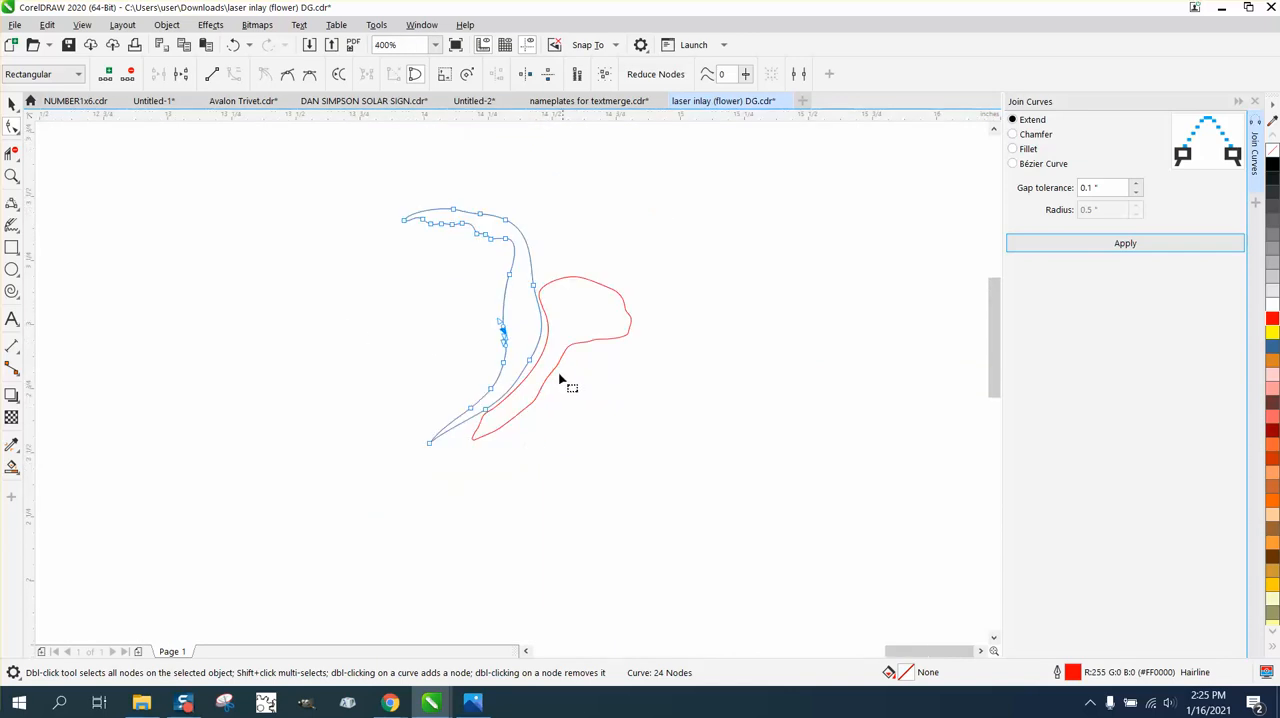
pyautogui.click(12, 178)
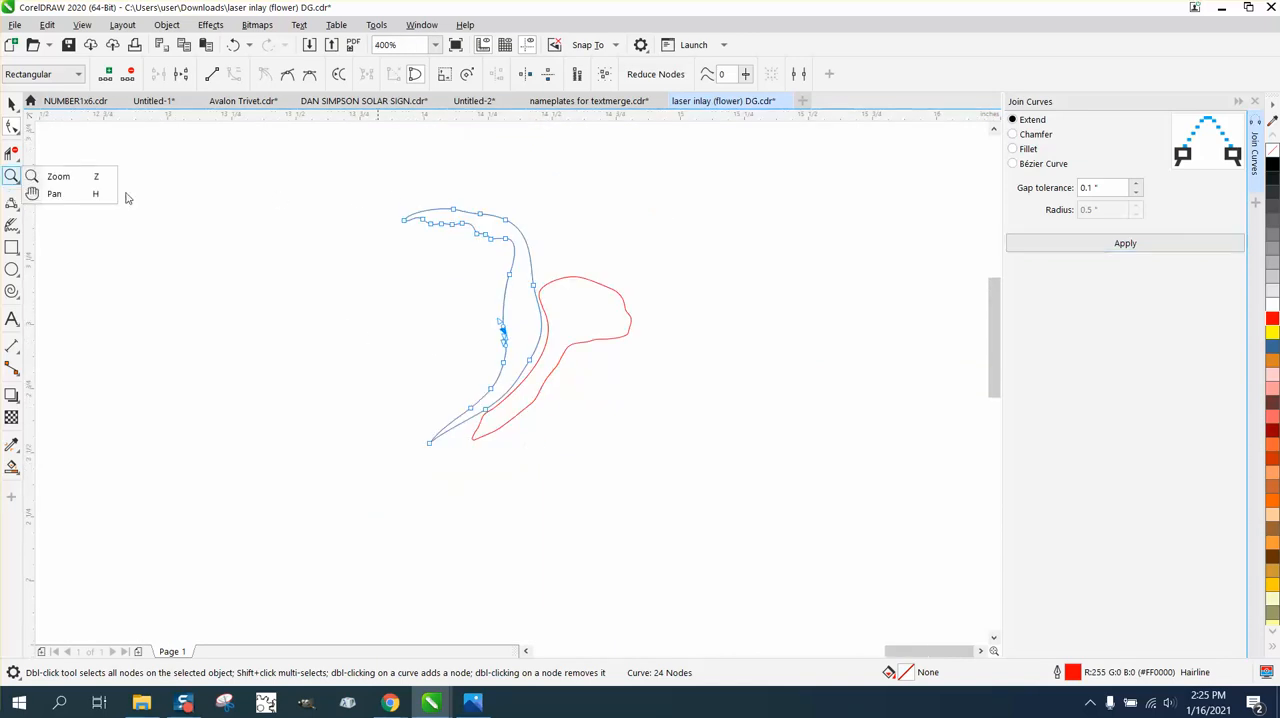
pyautogui.click(56, 176)
pyautogui.moveTo(623, 289); pyautogui.dragTo(623, 290)
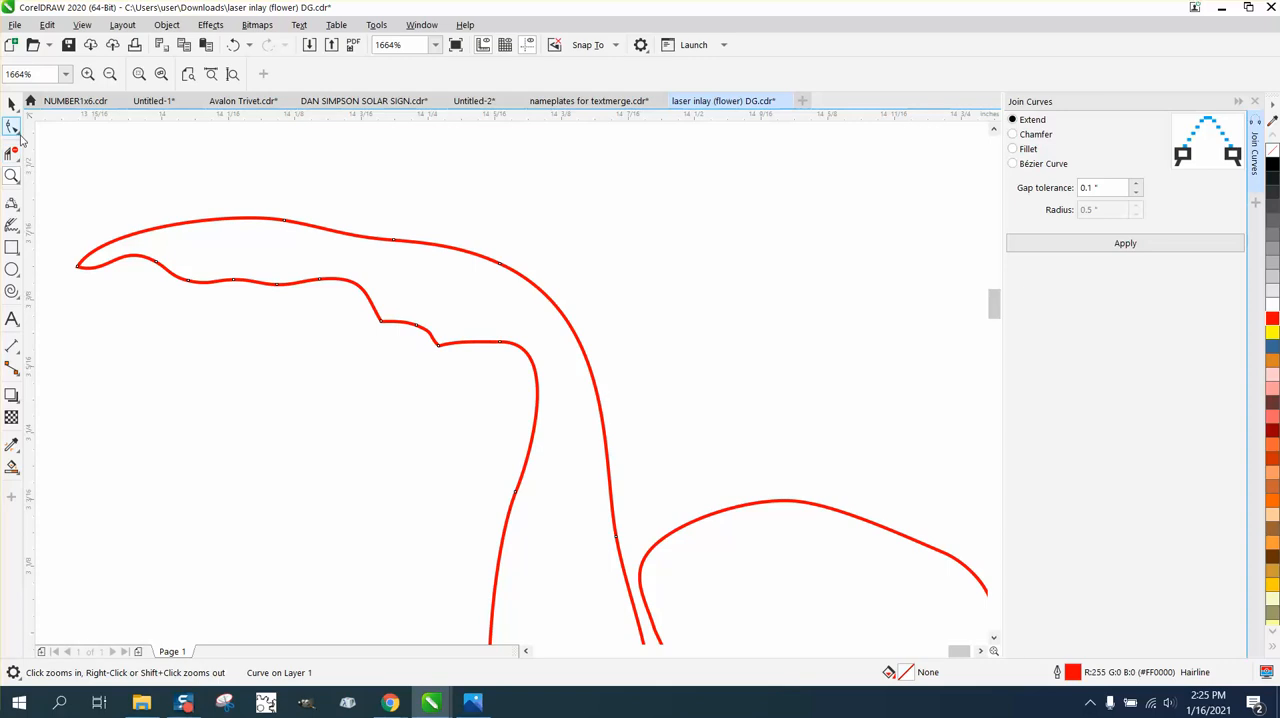
pyautogui.click(12, 127)
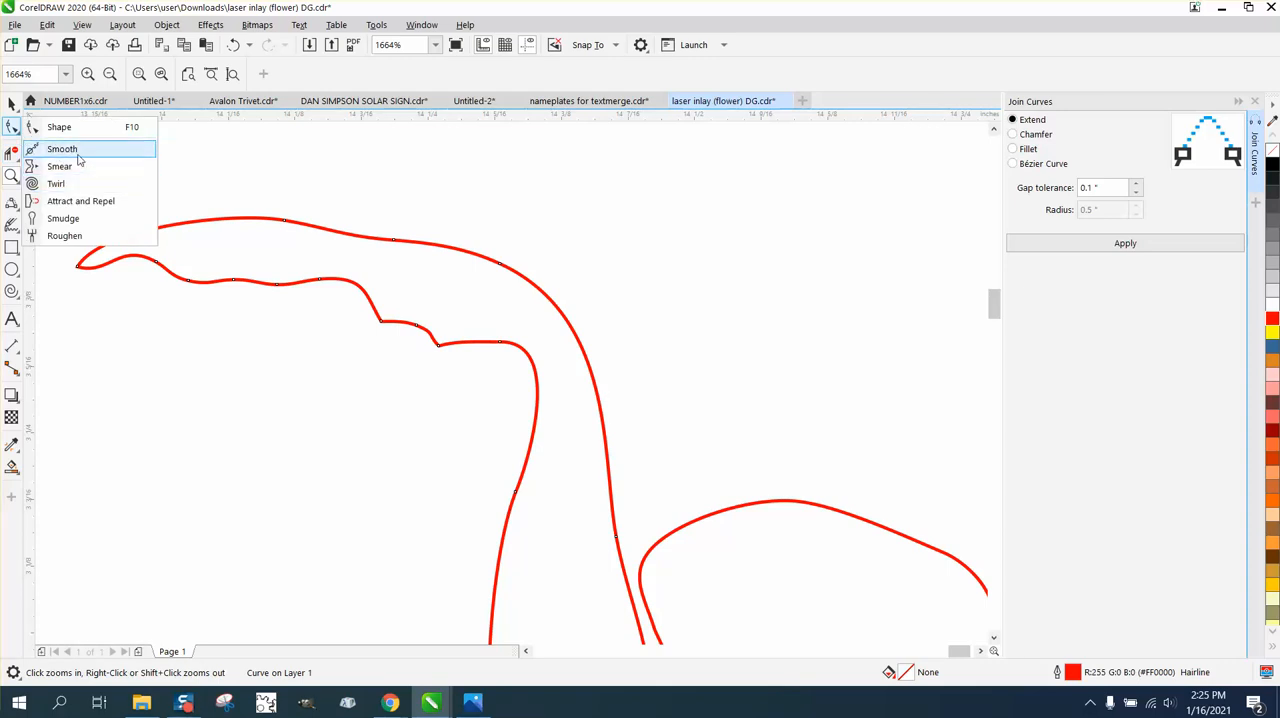
pyautogui.click(80, 154)
pyautogui.moveTo(277, 281)
pyautogui.mouseDown()
pyautogui.moveTo(414, 337)
pyautogui.moveTo(620, 377)
pyautogui.moveTo(429, 349)
pyautogui.mouseUp()
pyautogui.scroll(1, 415, 337)
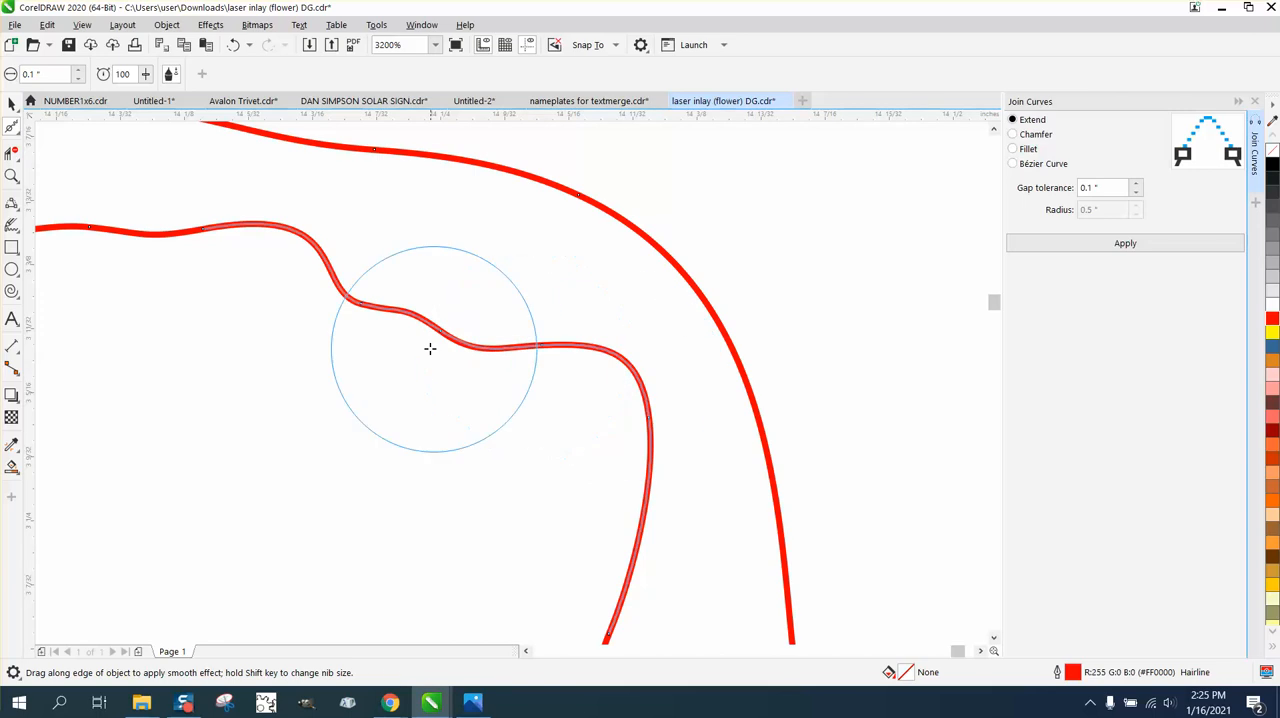
# Push the bump midway down the crescent petal's inner edge upward along the outline with the Smear tool.
pyautogui.scroll(-2, 189, 297)
pyautogui.scroll(-1, 380, 357)
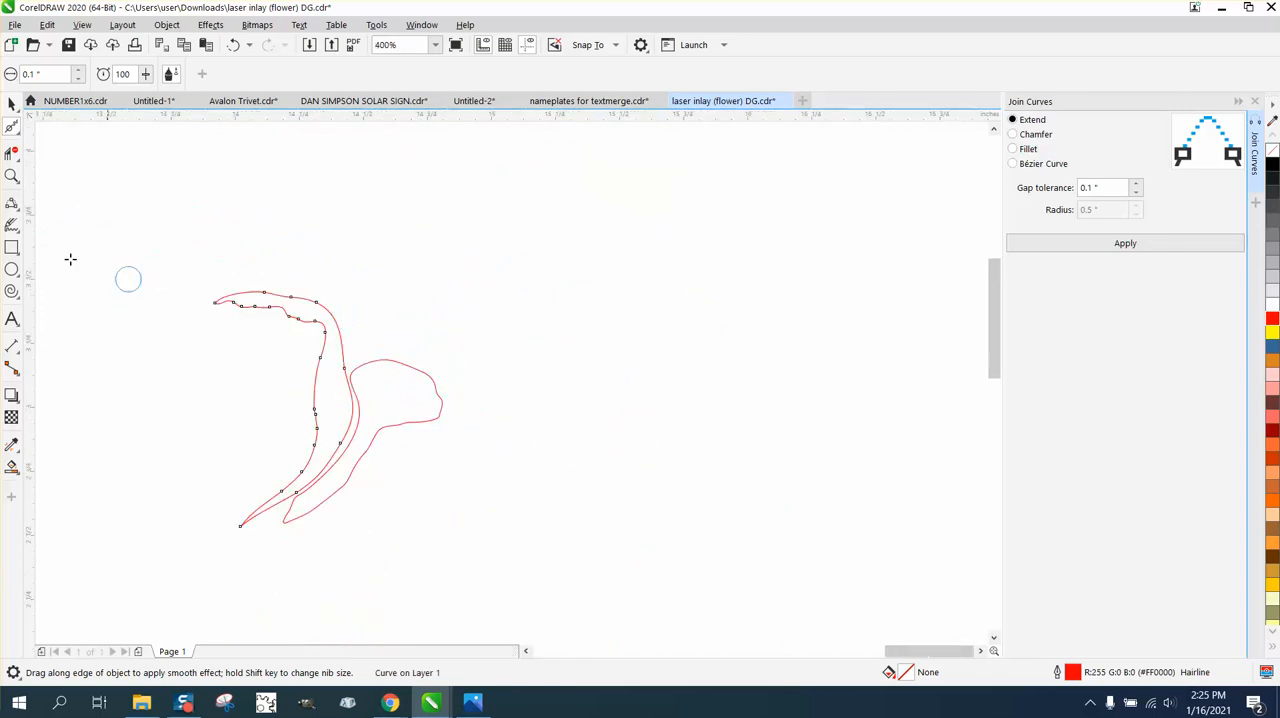
pyautogui.press('z')
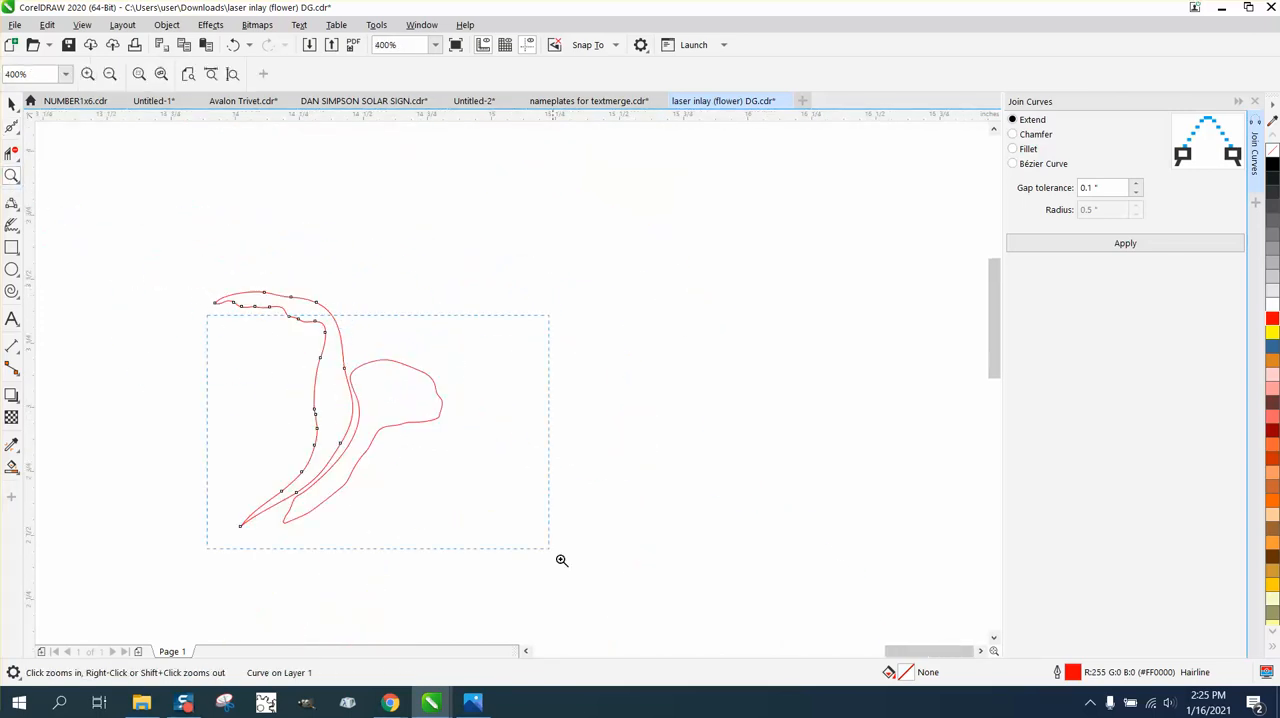
pyautogui.hotkey('shift', 'F2')
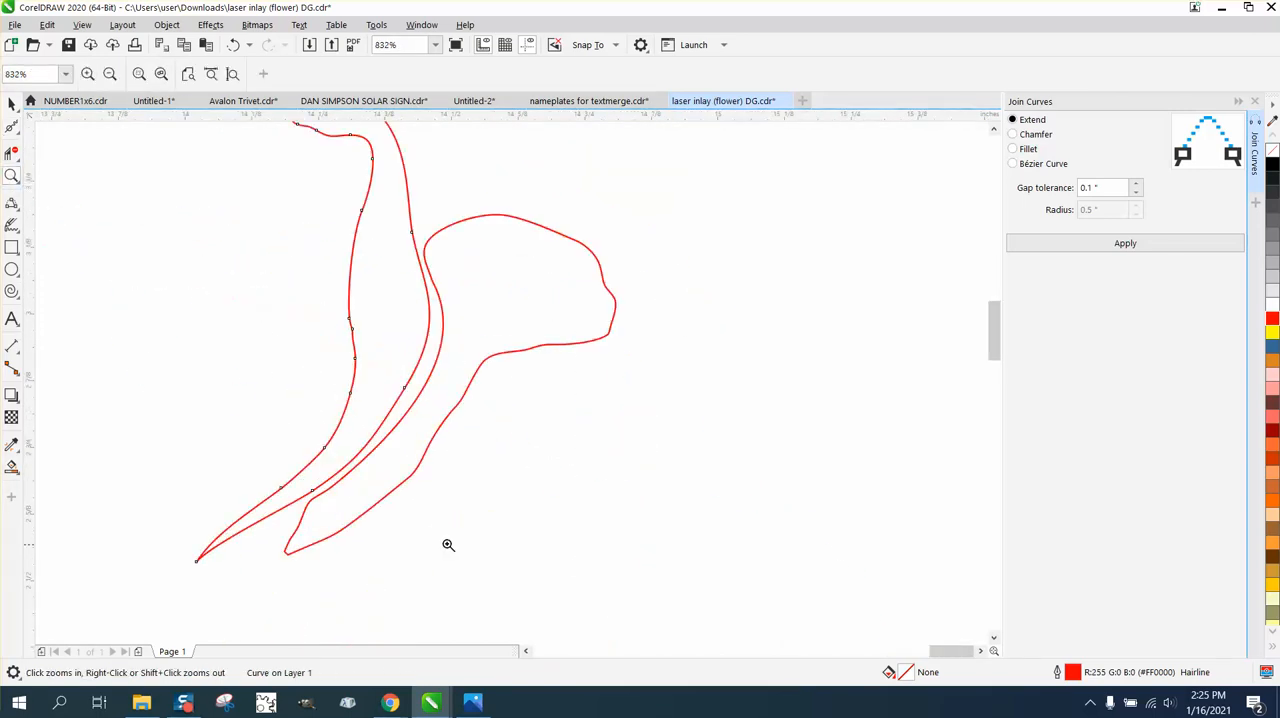
pyautogui.click(14, 128)
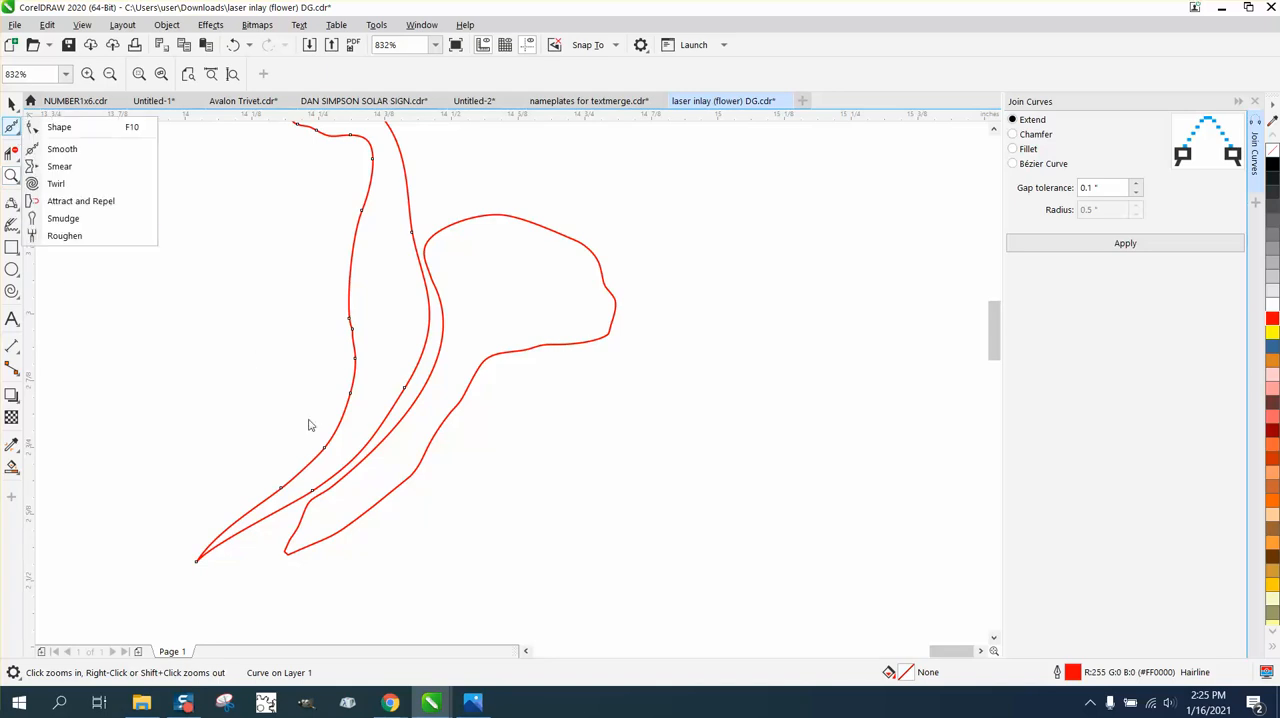
pyautogui.click(58, 166)
pyautogui.moveTo(354, 329)
pyautogui.mouseDown()
pyautogui.moveTo(357, 350)
pyautogui.moveTo(354, 238)
pyautogui.mouseUp()
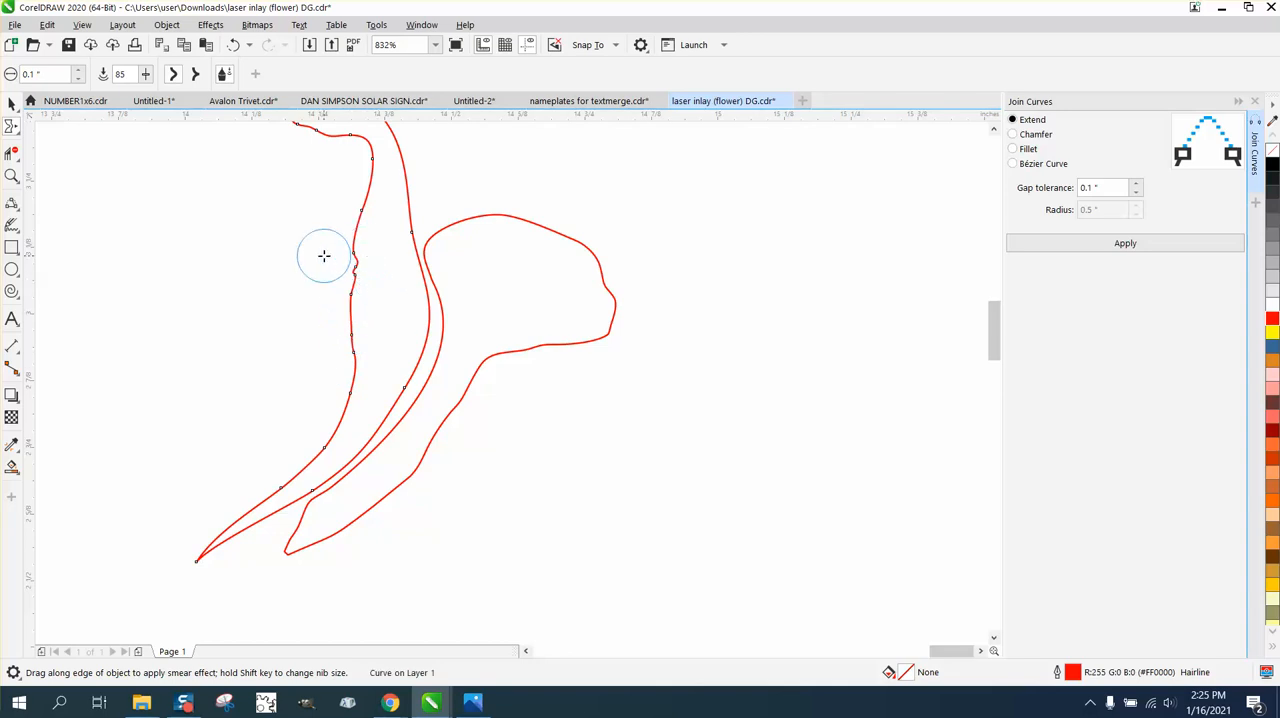
# Even out the smeared bumps midway down the crescent petal's inner edge with the Smooth tool.
pyautogui.click(12, 126)
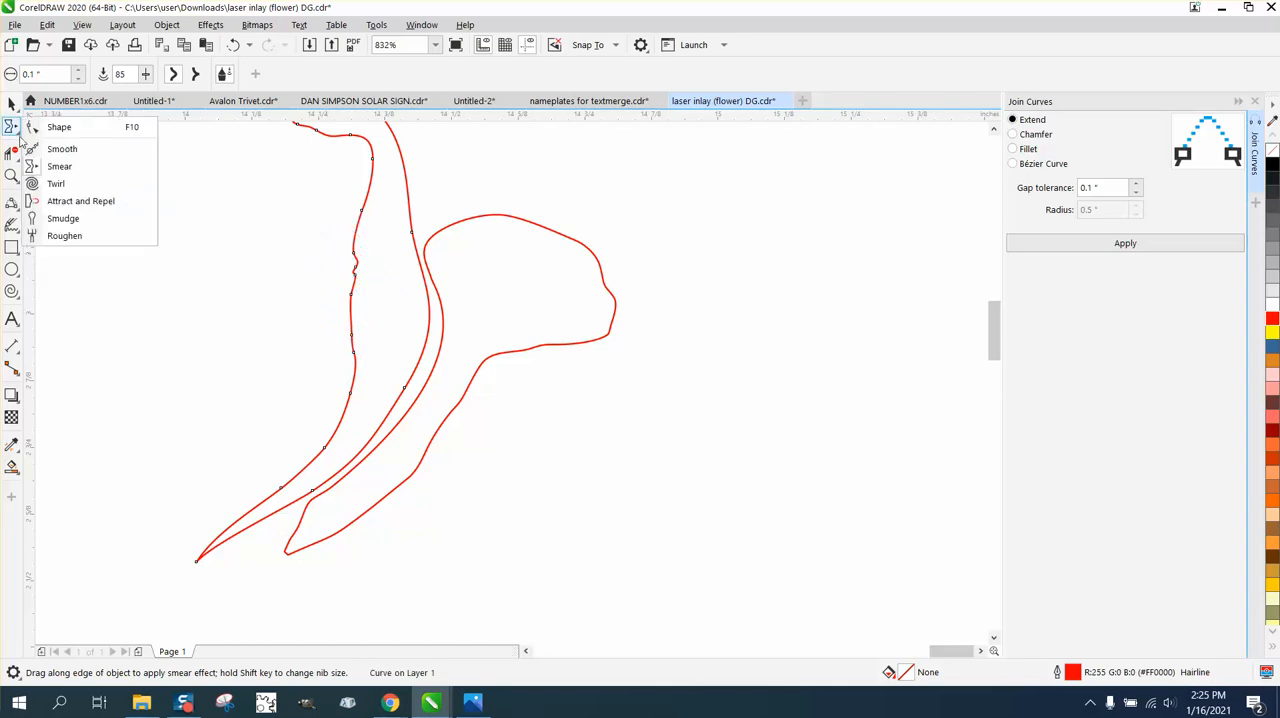
pyautogui.click(45, 146)
pyautogui.moveTo(363, 263)
pyautogui.mouseDown()
pyautogui.moveTo(343, 297)
pyautogui.moveTo(354, 254)
pyautogui.moveTo(349, 320)
pyautogui.moveTo(354, 240)
pyautogui.moveTo(354, 360)
pyautogui.moveTo(349, 271)
pyautogui.moveTo(336, 372)
pyautogui.mouseUp()
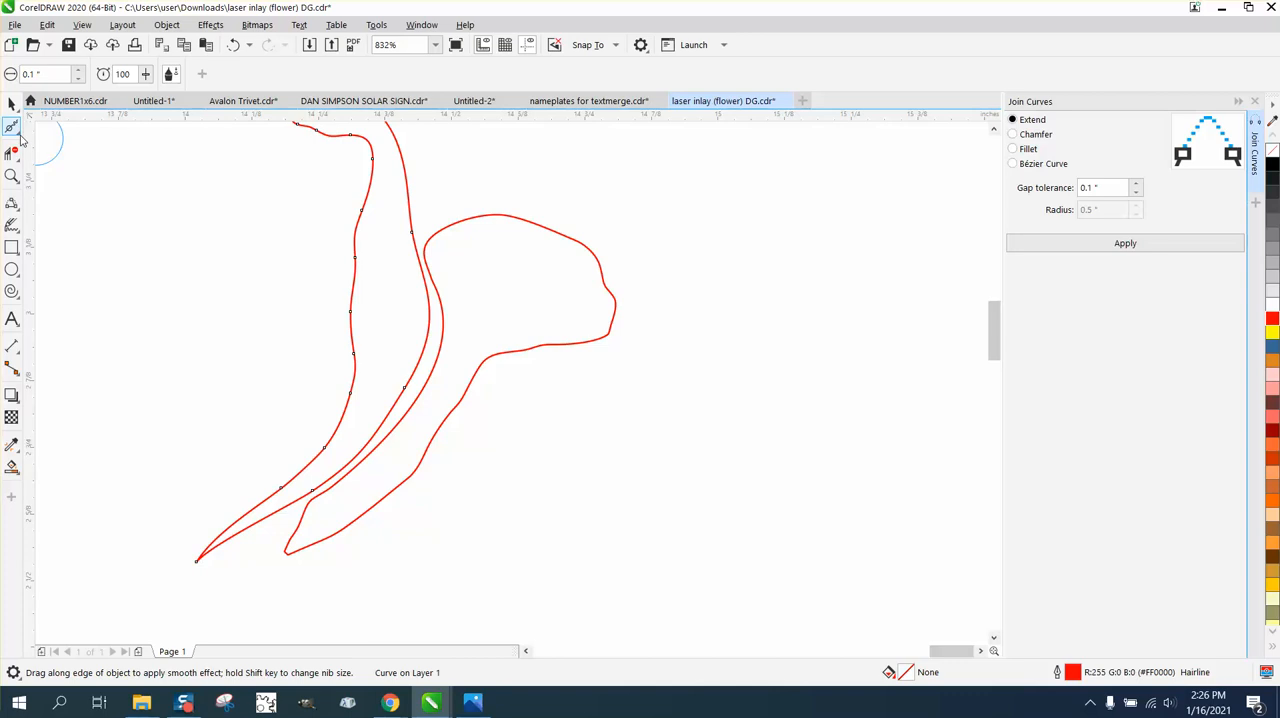
# Reshape the neighbouring petal's long inner edge by its lower node's curve handle, bringing the edge closer to the crescent petal.
pyautogui.click(14, 130)
pyautogui.click(50, 127)
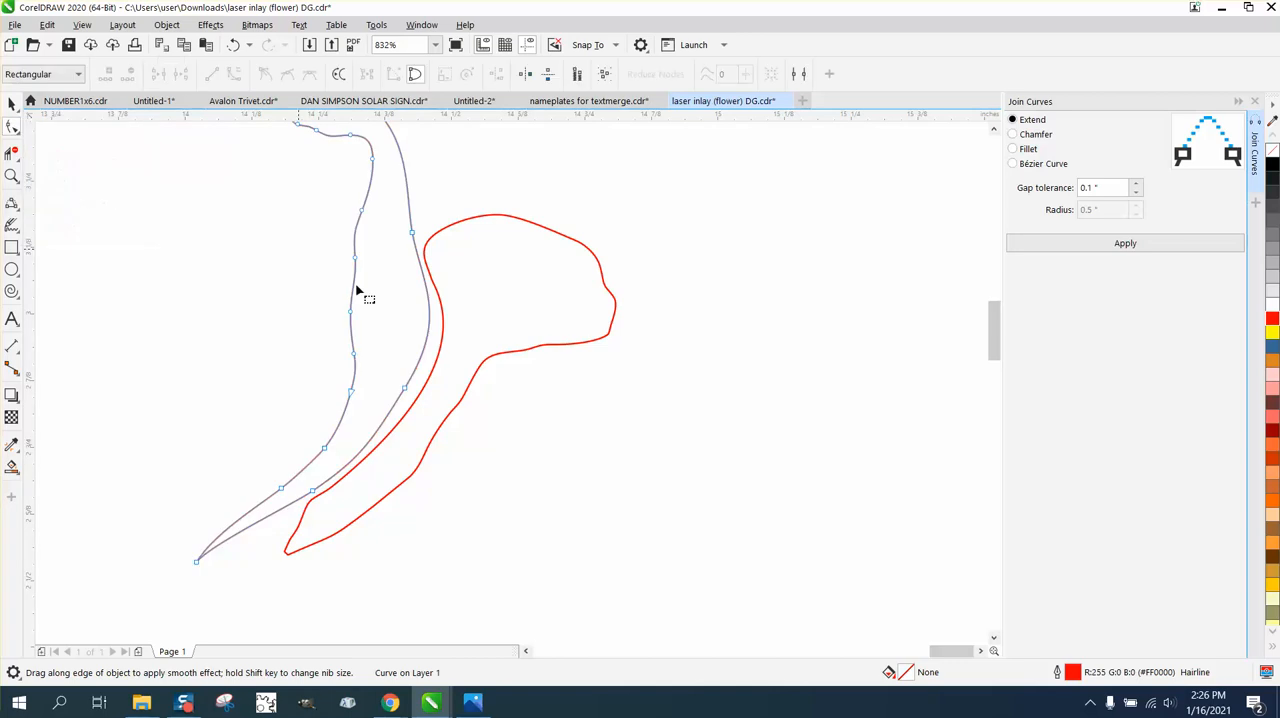
pyautogui.click(341, 485)
pyautogui.click(336, 487)
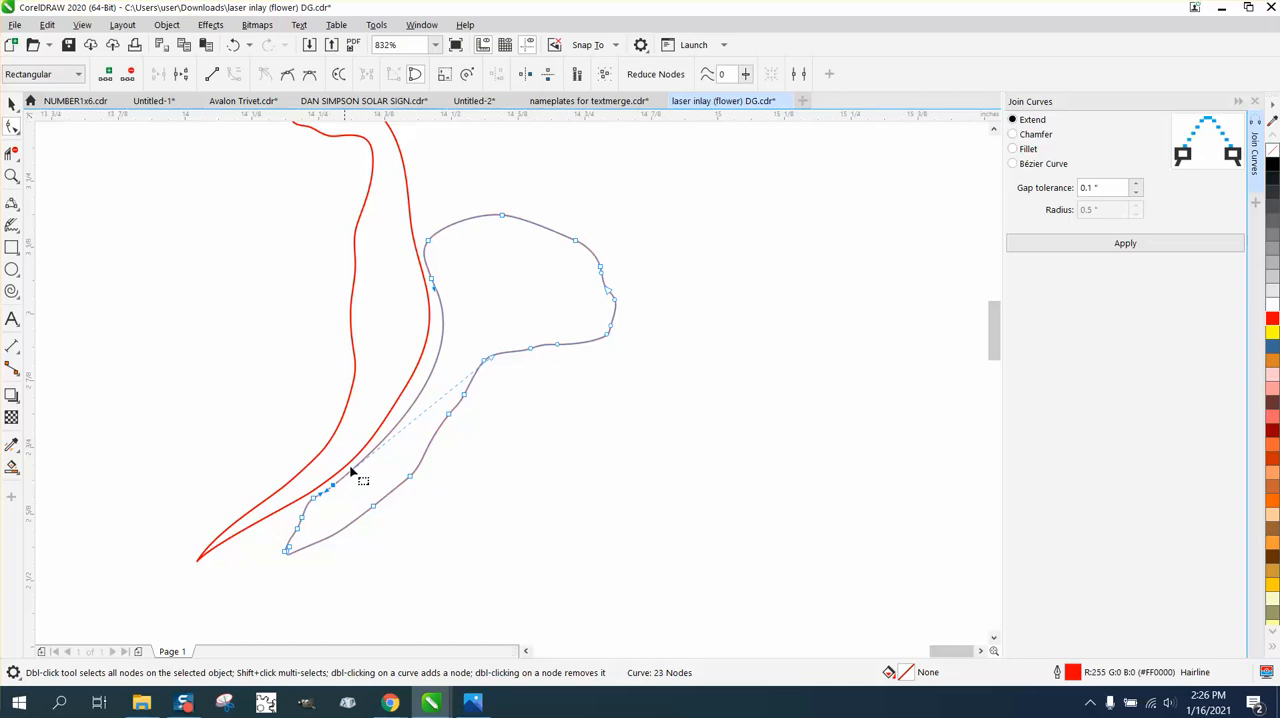
pyautogui.click(486, 361)
pyautogui.click(433, 370)
pyautogui.click(334, 487)
pyautogui.moveTo(489, 361); pyautogui.dragTo(474, 352)
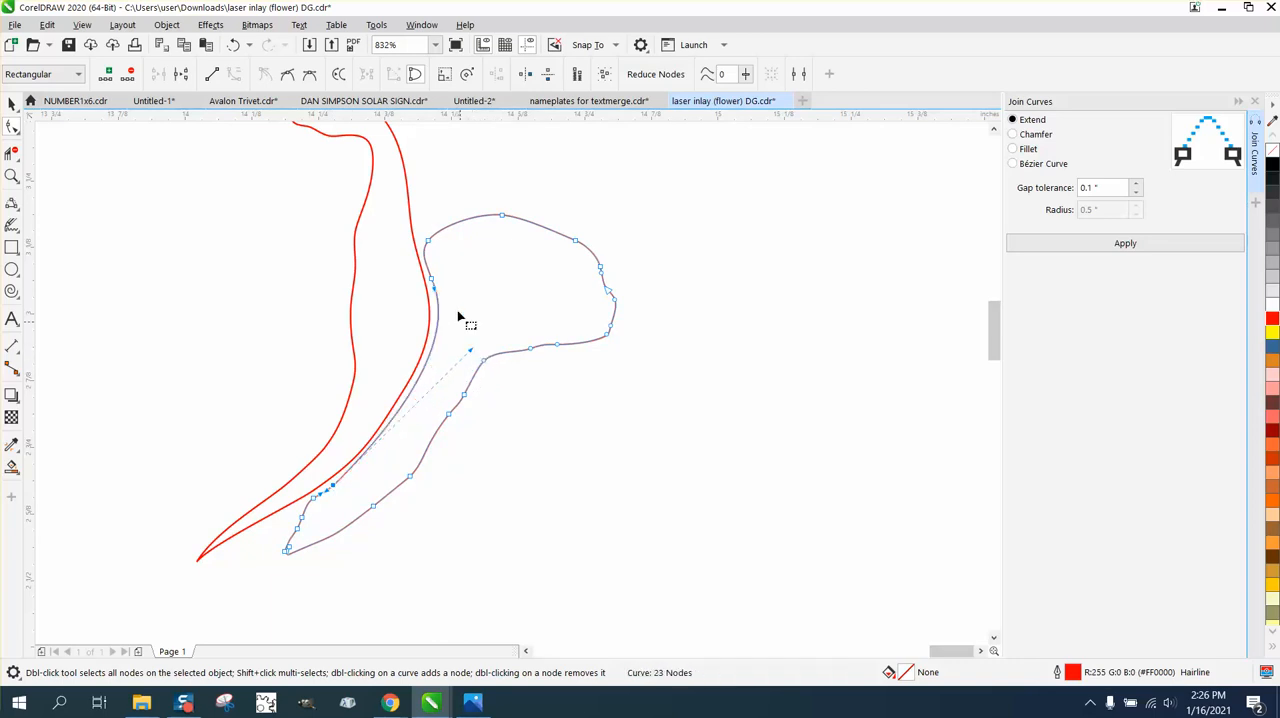
# Fine-tune the same lower node's curve handle so the neighbouring petal's inner edge follows the crescent petal's outer curve more evenly.
pyautogui.click(11, 176)
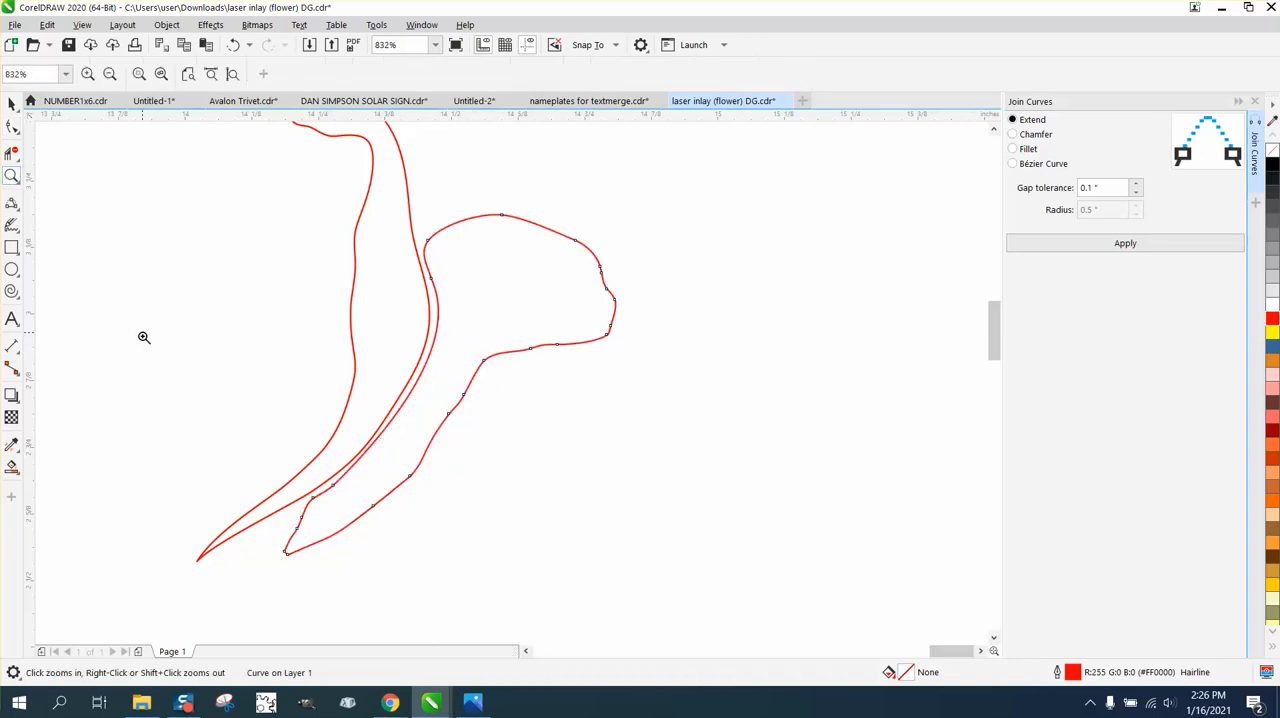
pyautogui.moveTo(143, 337); pyautogui.dragTo(592, 556)
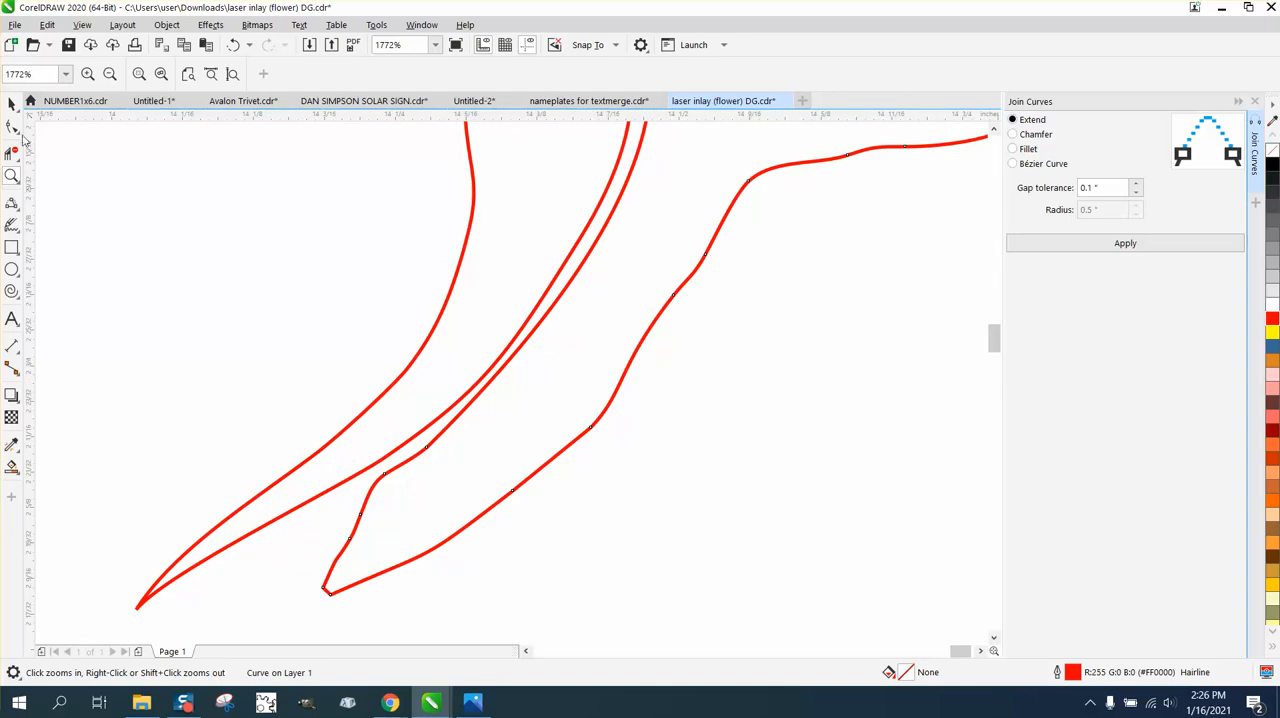
pyautogui.click(12, 127)
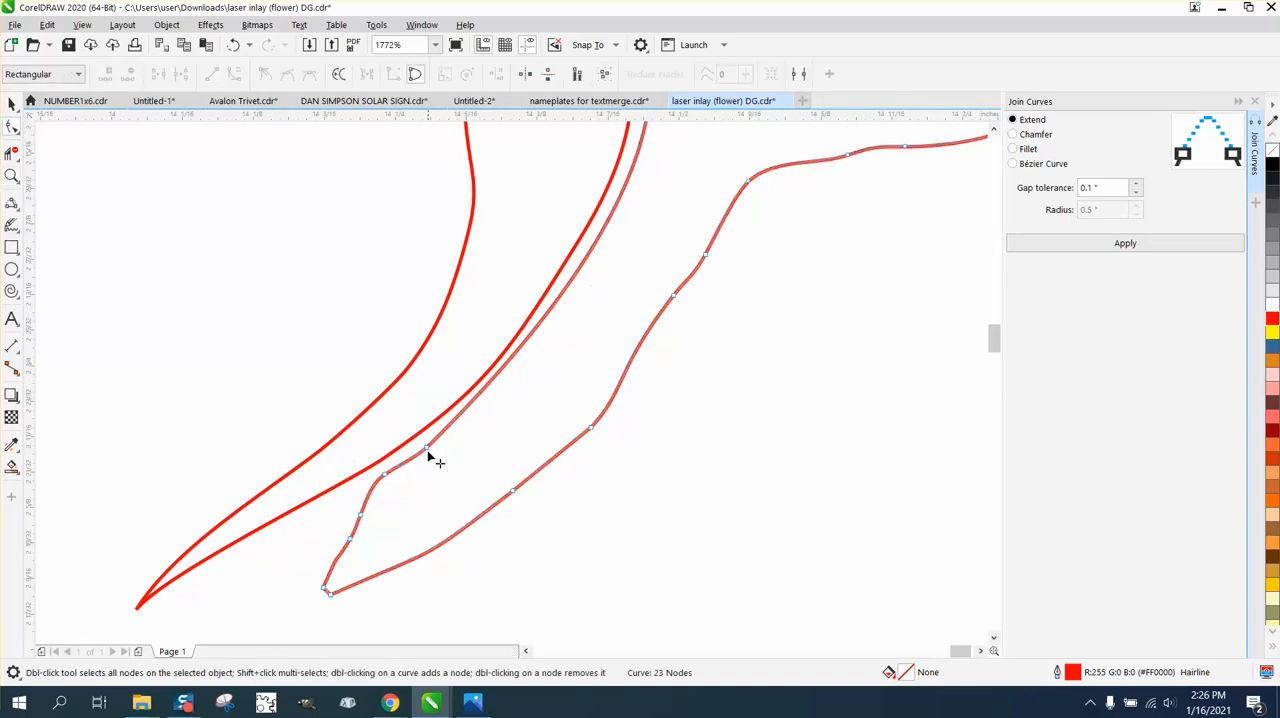
pyautogui.click(428, 449)
pyautogui.scroll(-3, 490, 468)
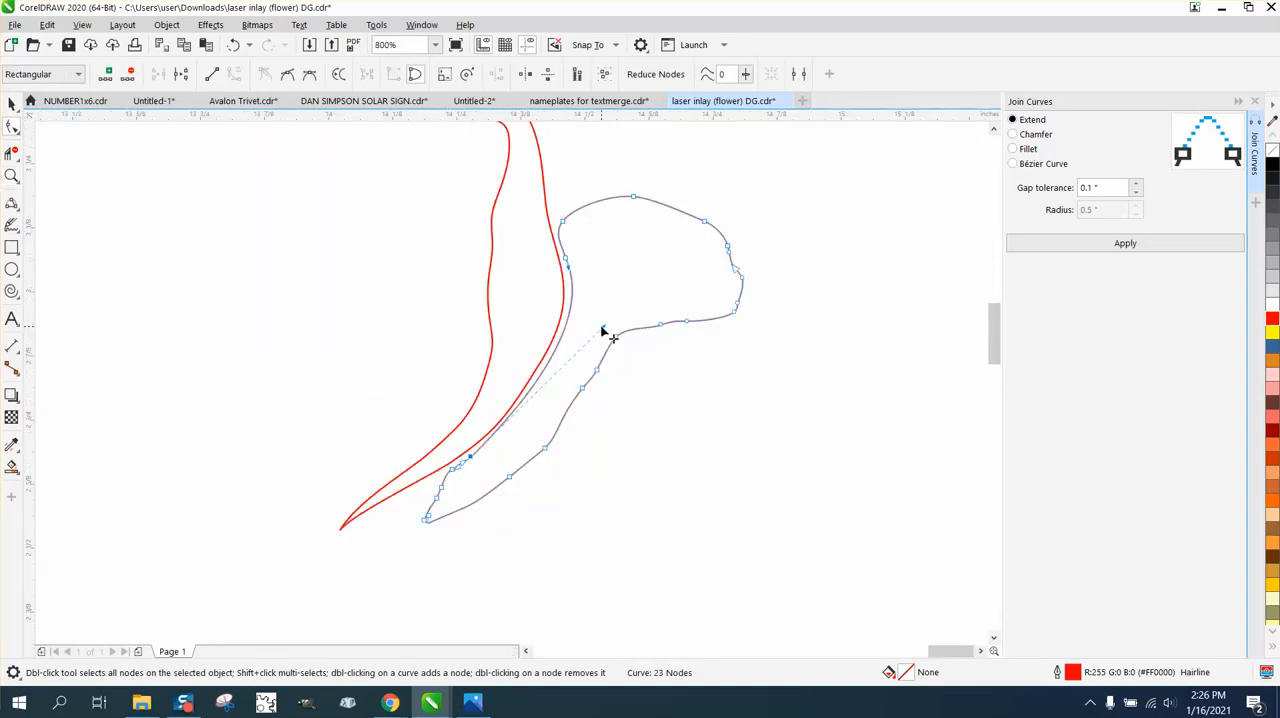
pyautogui.moveTo(602, 327); pyautogui.dragTo(595, 355)
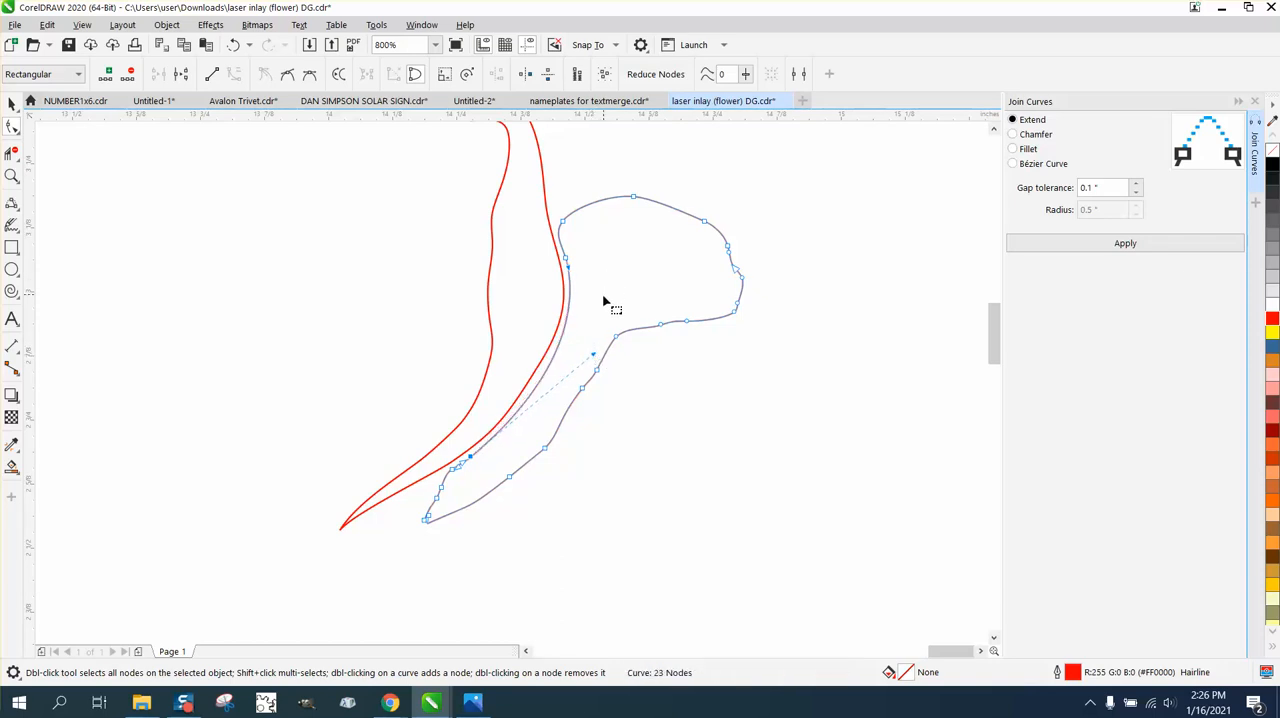
# Examine the two reshaped petals up close and alongside the original rose drawing.
pyautogui.click(12, 104)
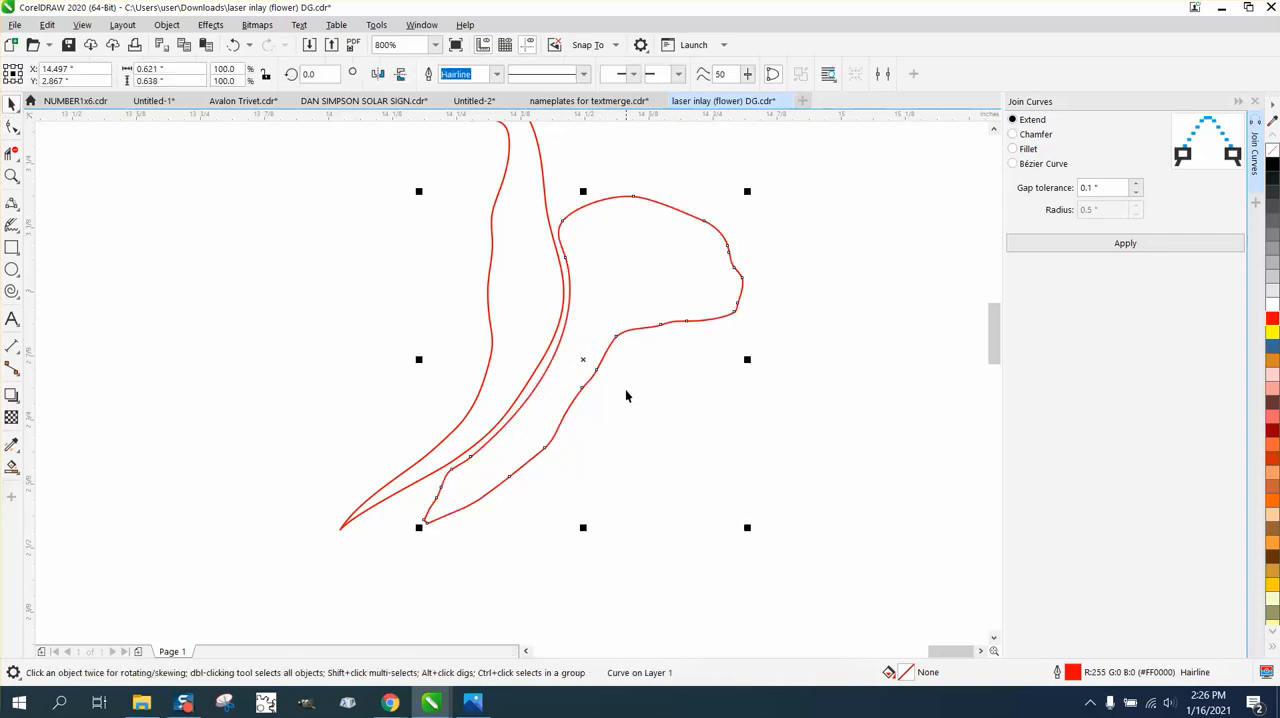
pyautogui.scroll(-2, 627, 403)
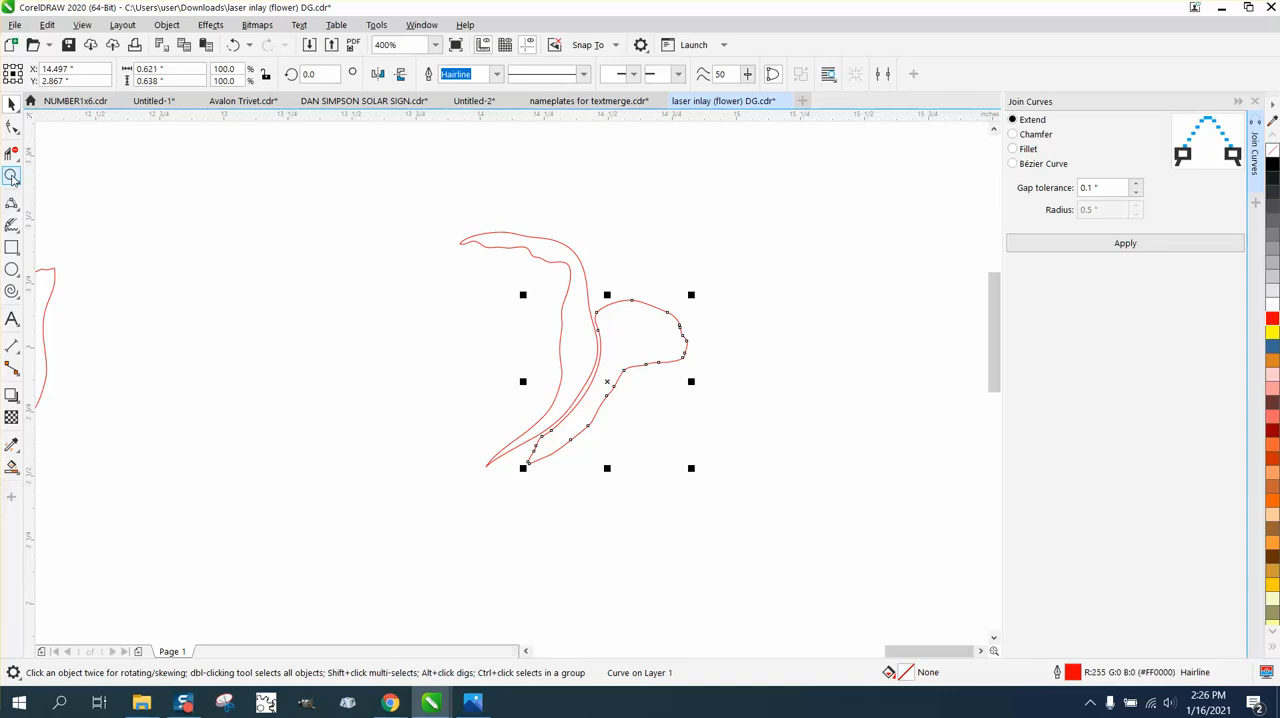
pyautogui.click(12, 176)
pyautogui.moveTo(771, 428); pyautogui.dragTo(771, 428)
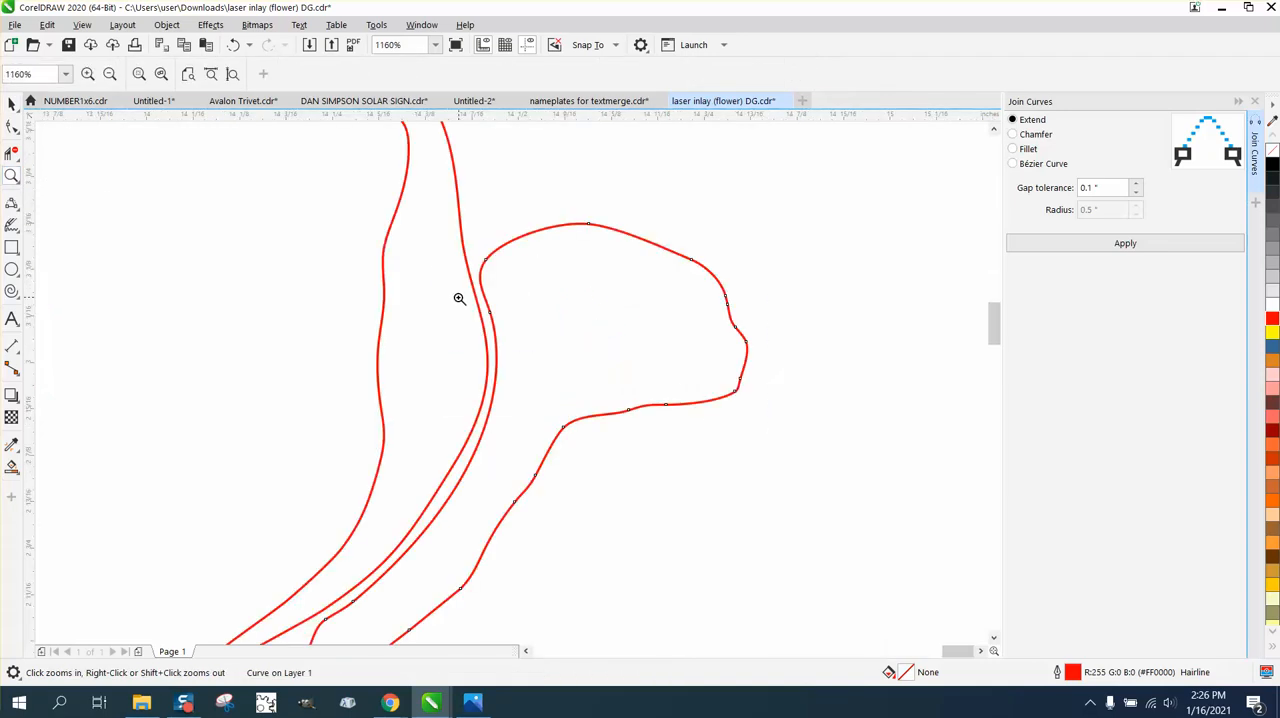
pyautogui.rightClick(459, 298)
pyautogui.scroll(-2, 477, 319)
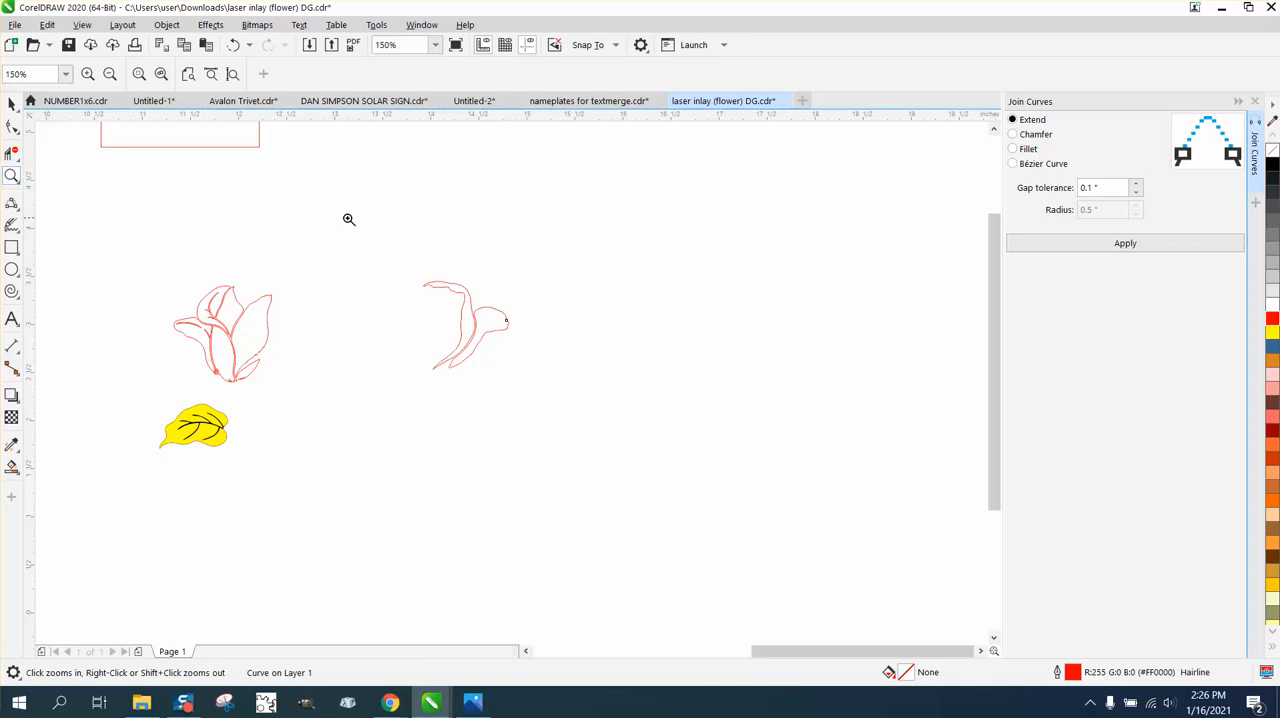
pyautogui.moveTo(501, 340); pyautogui.dragTo(607, 386)
pyautogui.scroll(-2, 533, 347)
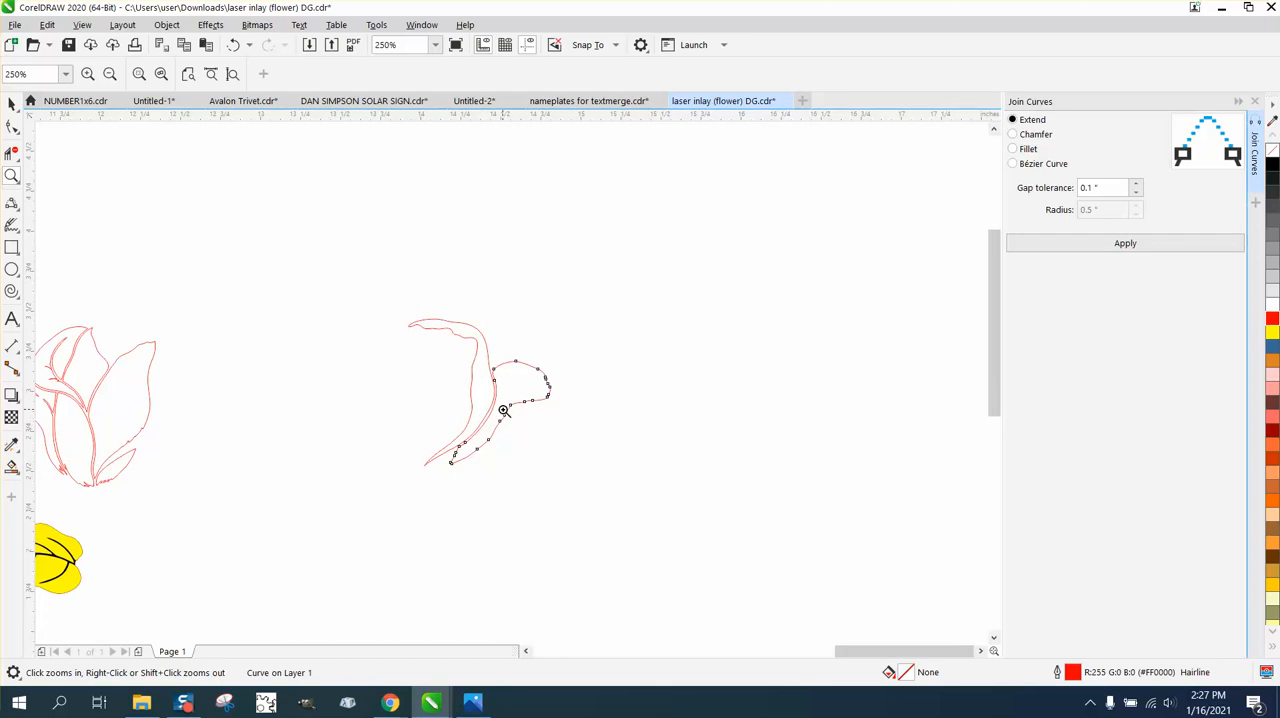
pyautogui.click(12, 103)
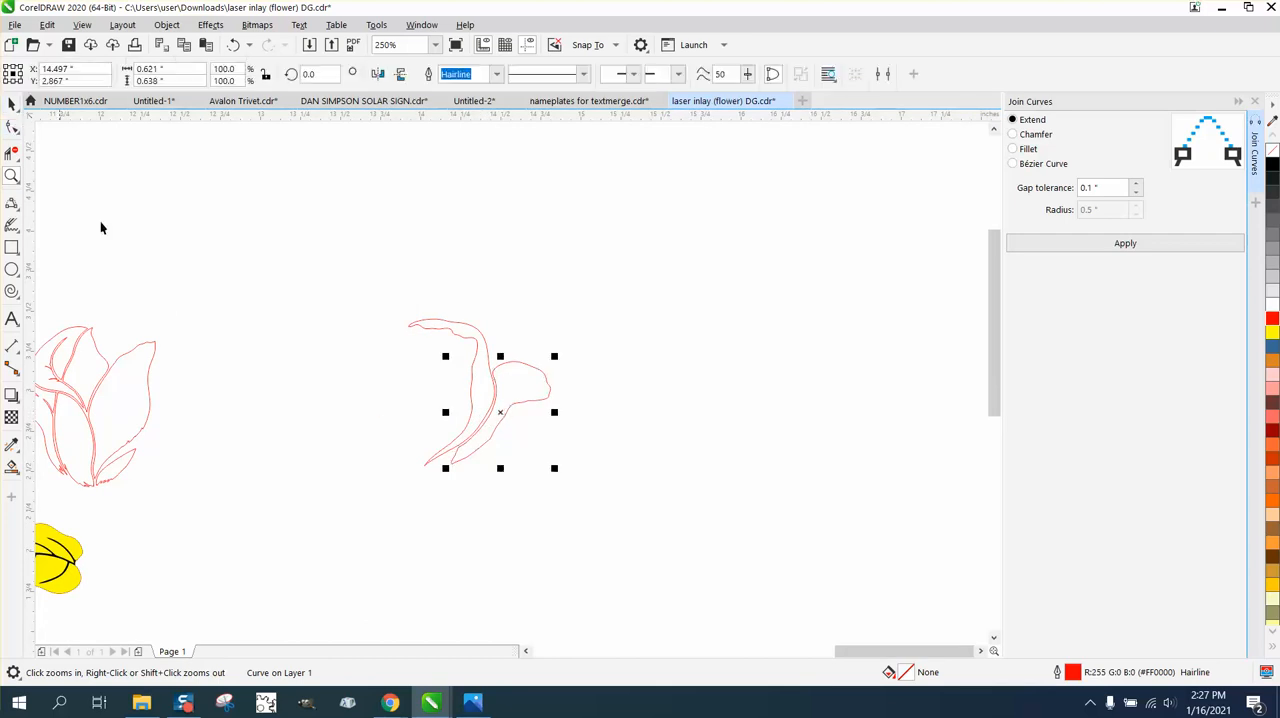
# Move the small lower petal of the original rose 2 inches right so it joins the two separated petals.
pyautogui.click(206, 357)
pyautogui.click(134, 455)
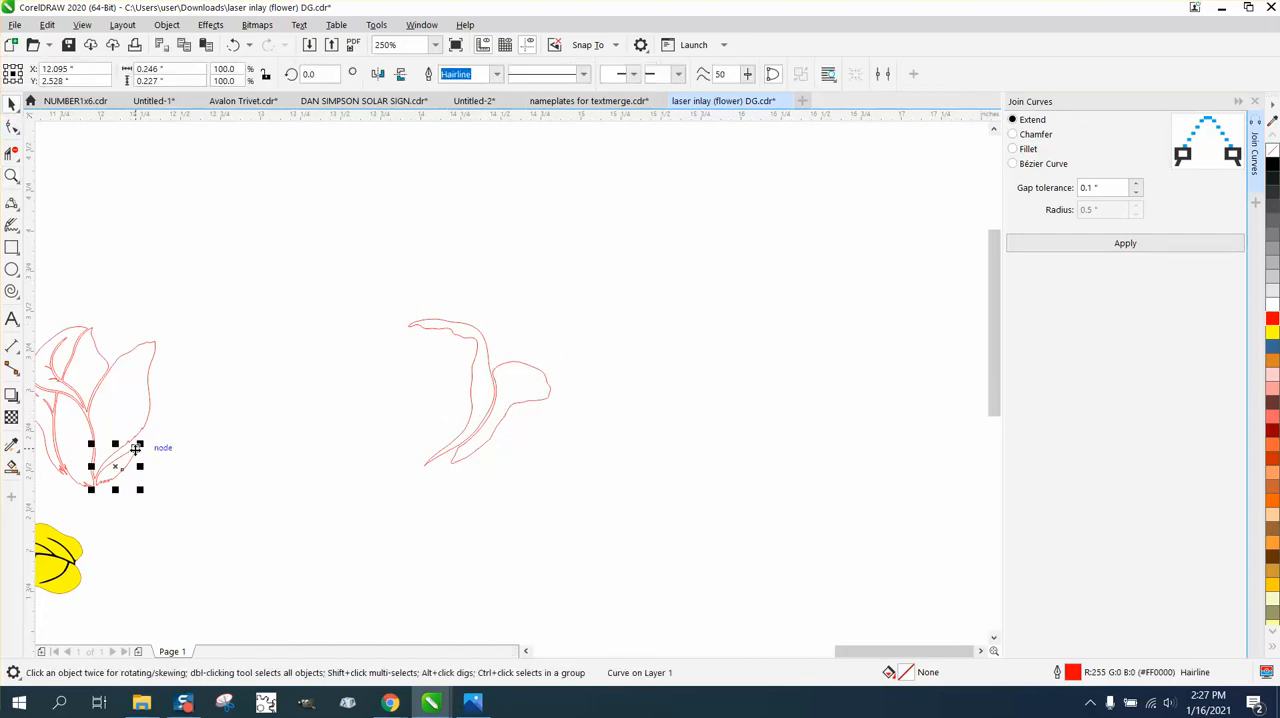
pyautogui.press('Right')
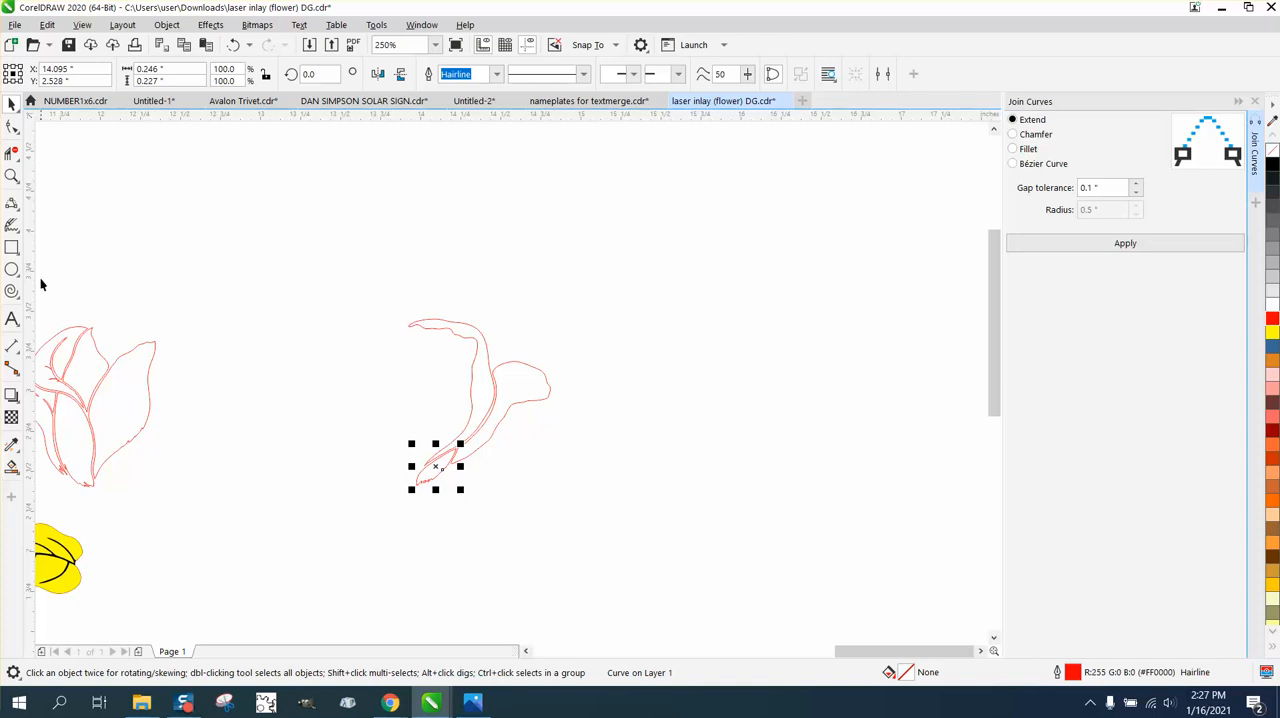
# Smooth the small petal's jagged lower edge with the Smooth tool at a 0.1" nib.
pyautogui.click(12, 176)
pyautogui.moveTo(397, 426); pyautogui.dragTo(632, 531)
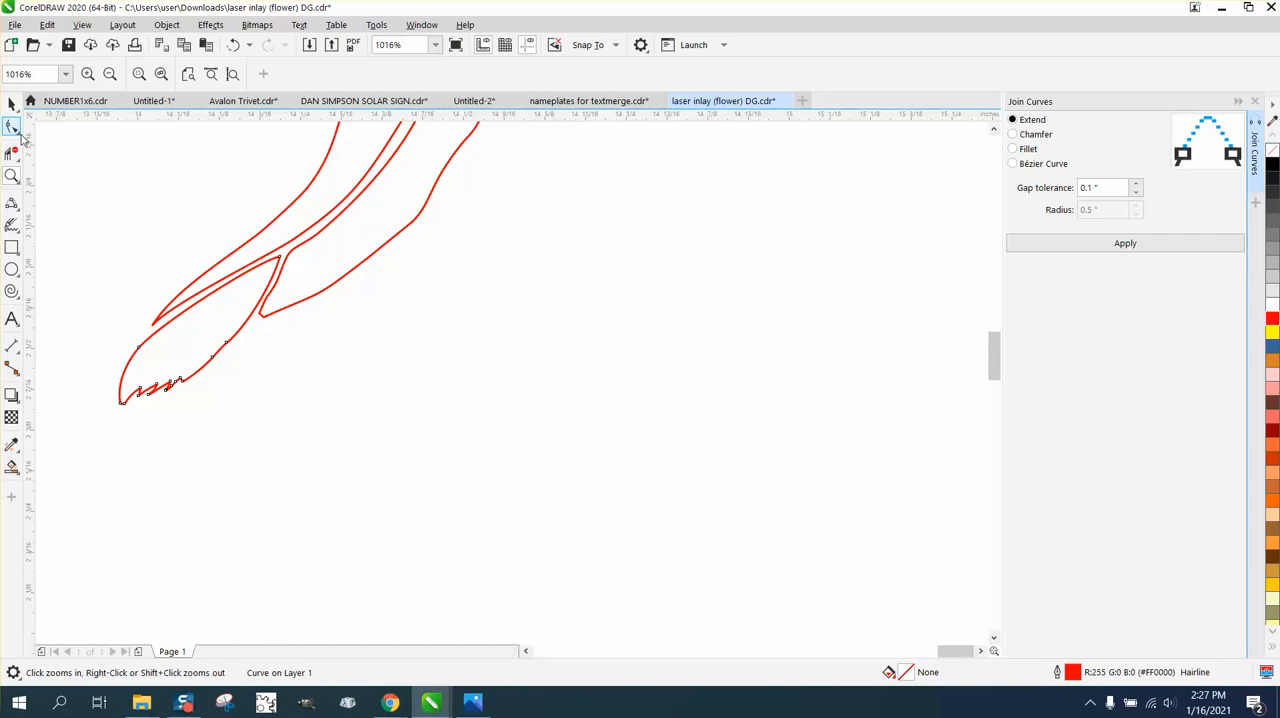
pyautogui.click(21, 135)
pyautogui.click(47, 149)
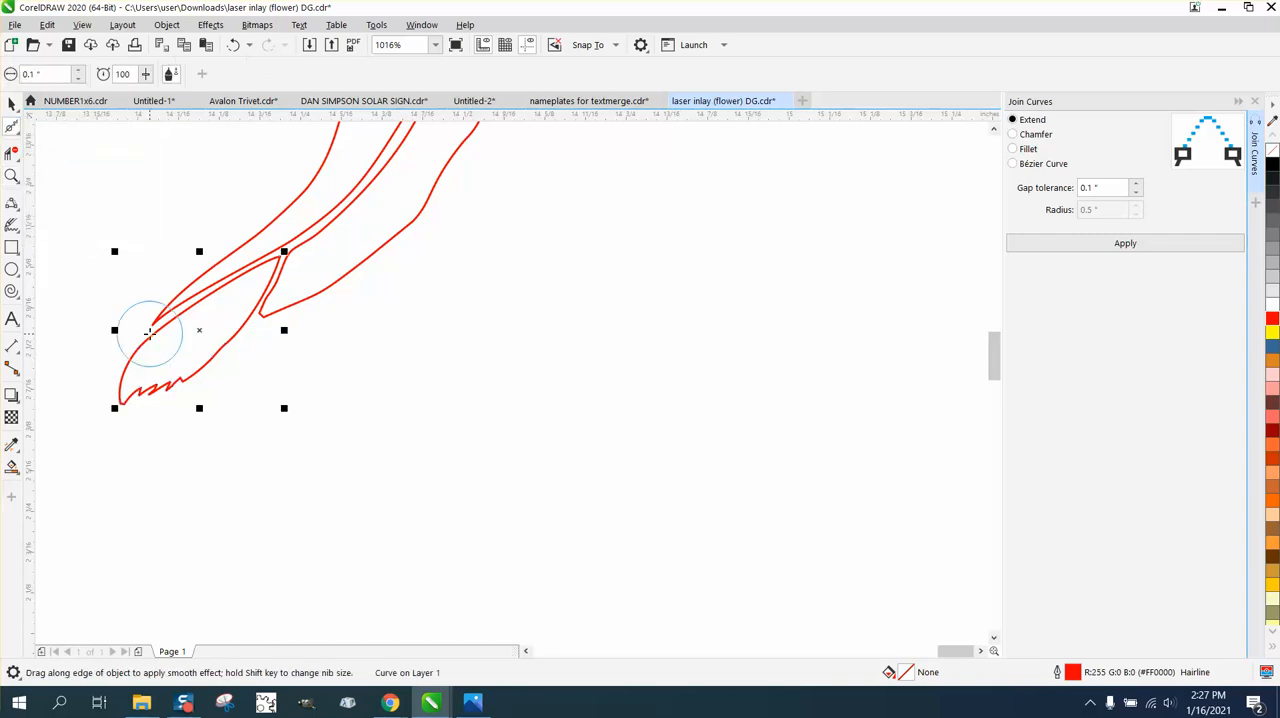
pyautogui.moveTo(157, 329)
pyautogui.mouseDown()
pyautogui.moveTo(189, 380)
pyautogui.moveTo(149, 404)
pyautogui.moveTo(163, 391)
pyautogui.moveTo(129, 394)
pyautogui.moveTo(192, 383)
pyautogui.moveTo(149, 417)
pyautogui.moveTo(189, 406)
pyautogui.mouseUp()
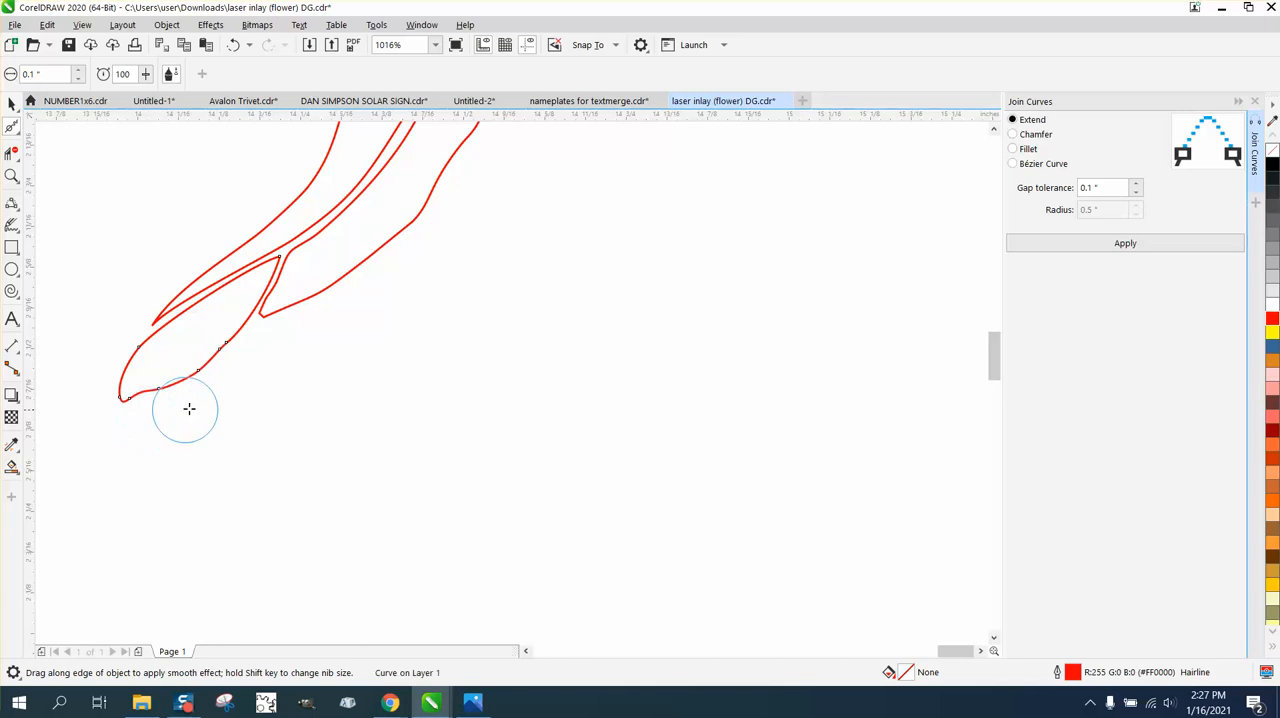
# Round off the blunt lower tip of the neighbouring outer petal with the Smooth tool.
pyautogui.click(12, 175)
pyautogui.moveTo(427, 389); pyautogui.dragTo(427, 389)
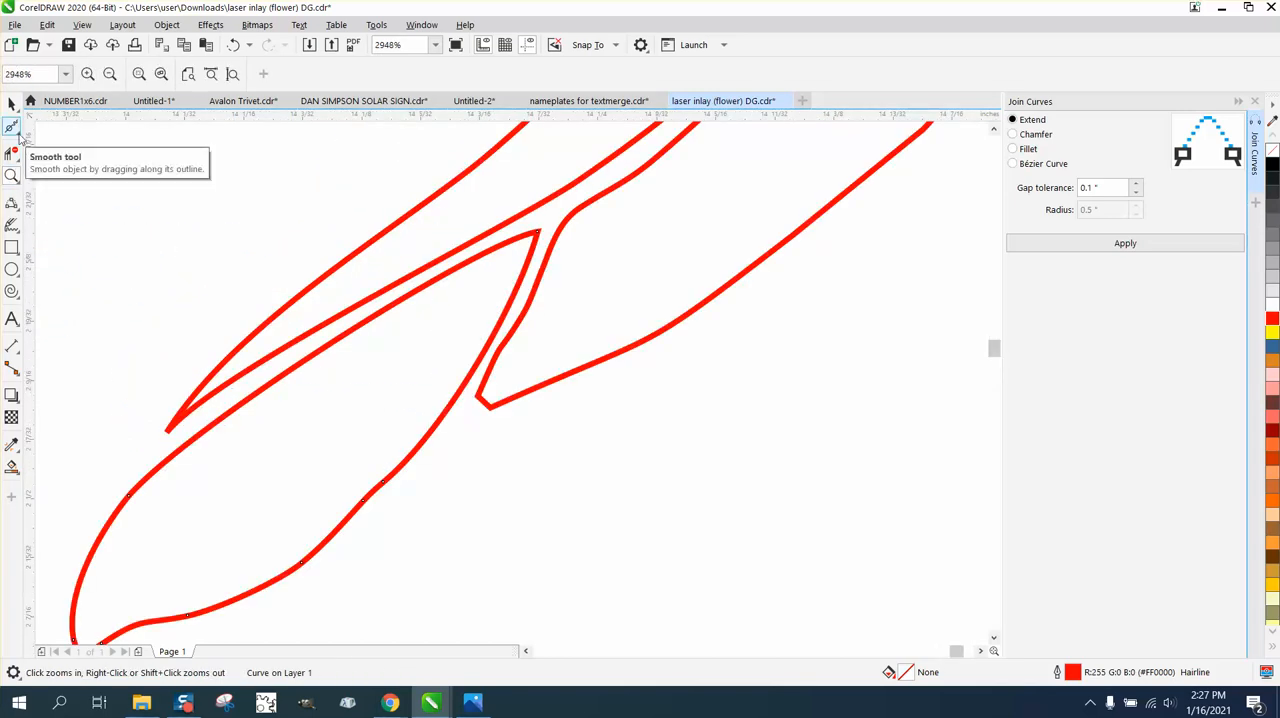
pyautogui.click(18, 134)
pyautogui.click(62, 150)
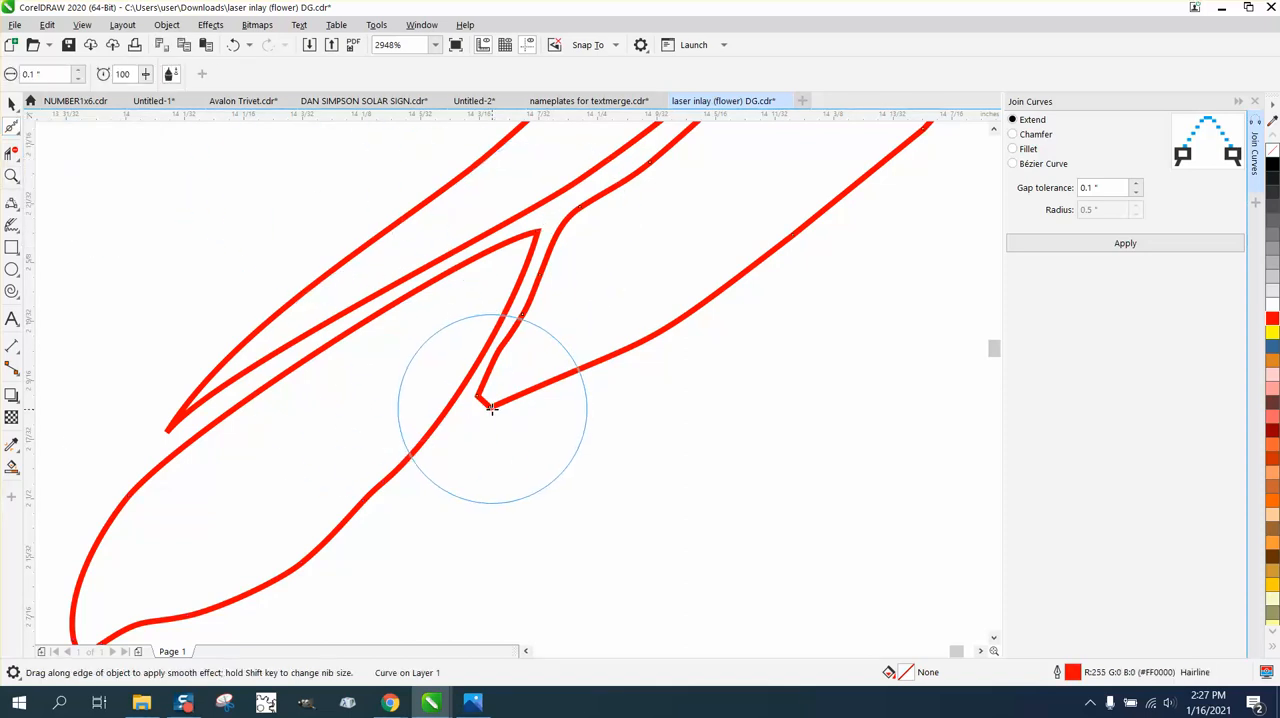
pyautogui.moveTo(471, 411); pyautogui.dragTo(486, 408)
# Move the large pointed petal from the original rose 2 inches right, fitting it inside the crescent petal.
pyautogui.scroll(-2, 561, 405)
pyautogui.scroll(-2, 561, 405)
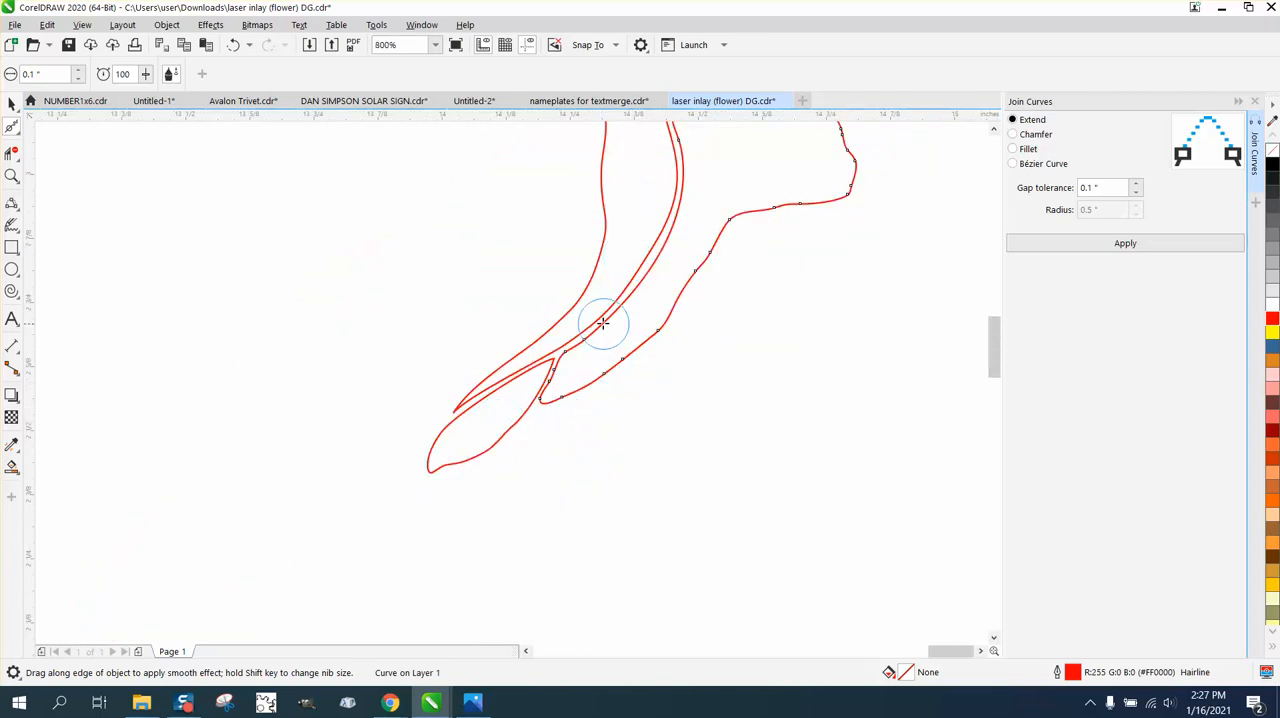
pyautogui.scroll(-2, 604, 326)
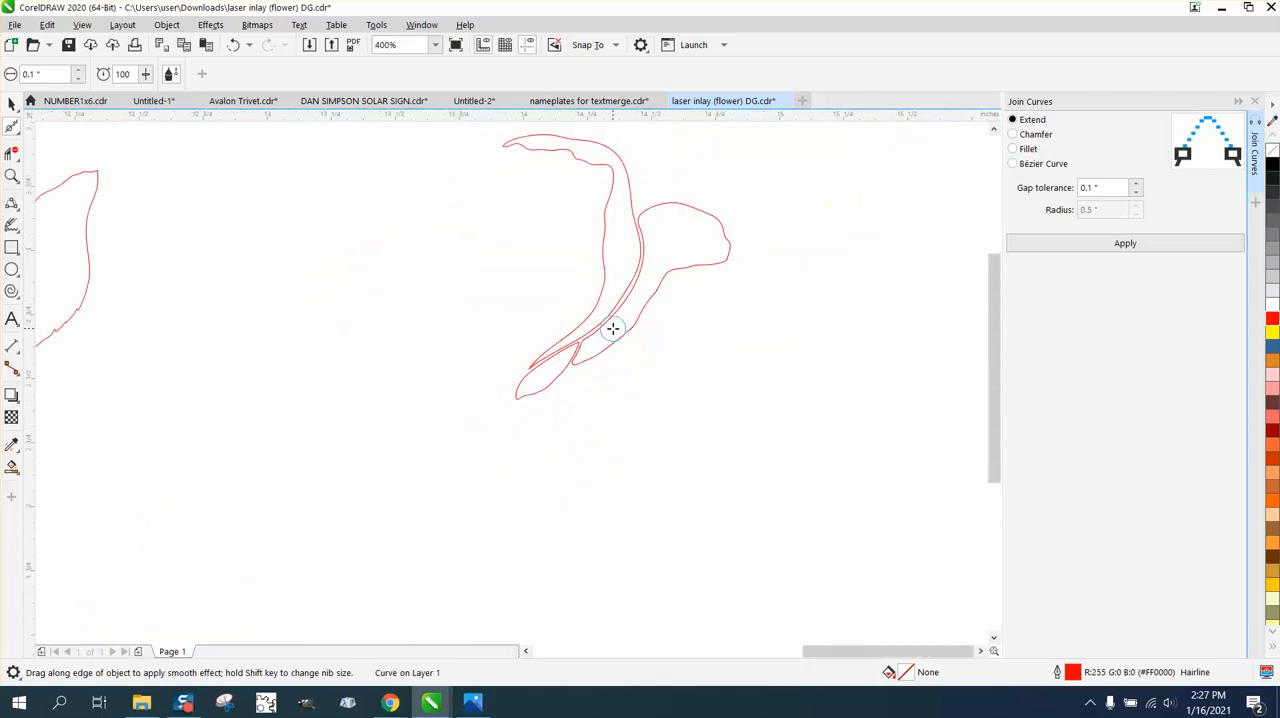
pyautogui.scroll(-2, 606, 328)
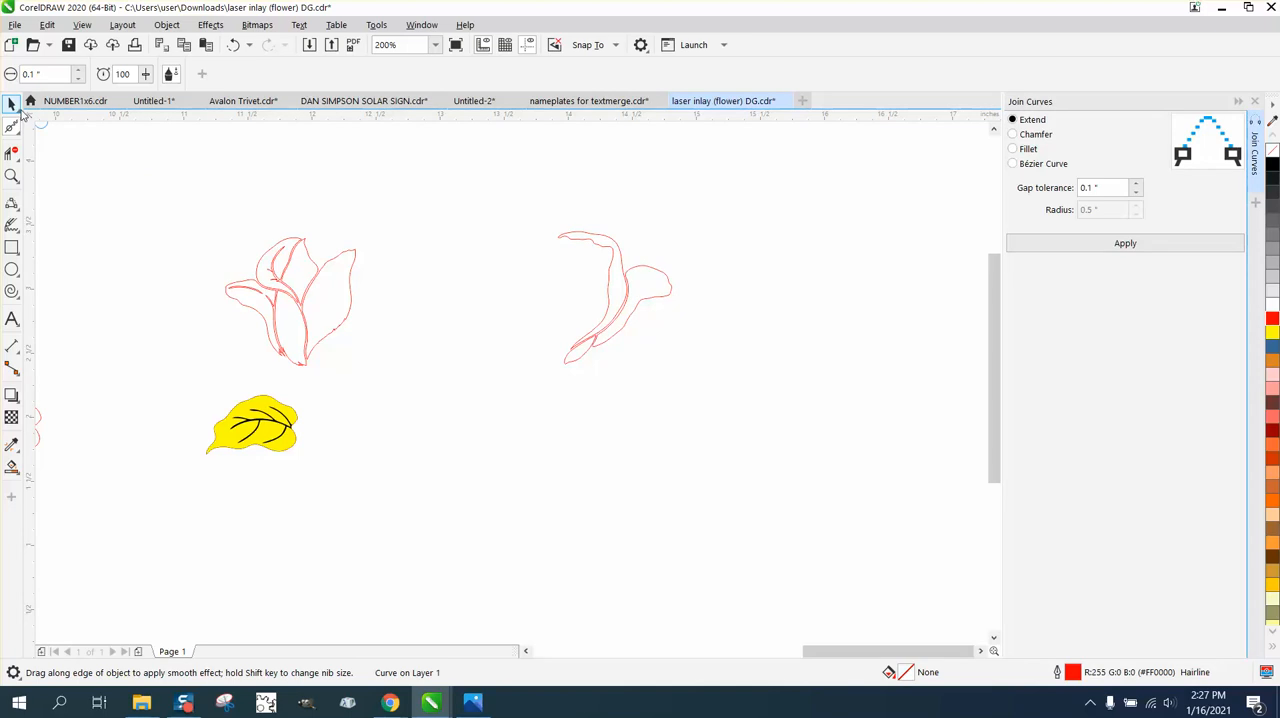
pyautogui.click(12, 103)
pyautogui.click(414, 171)
pyautogui.click(349, 275)
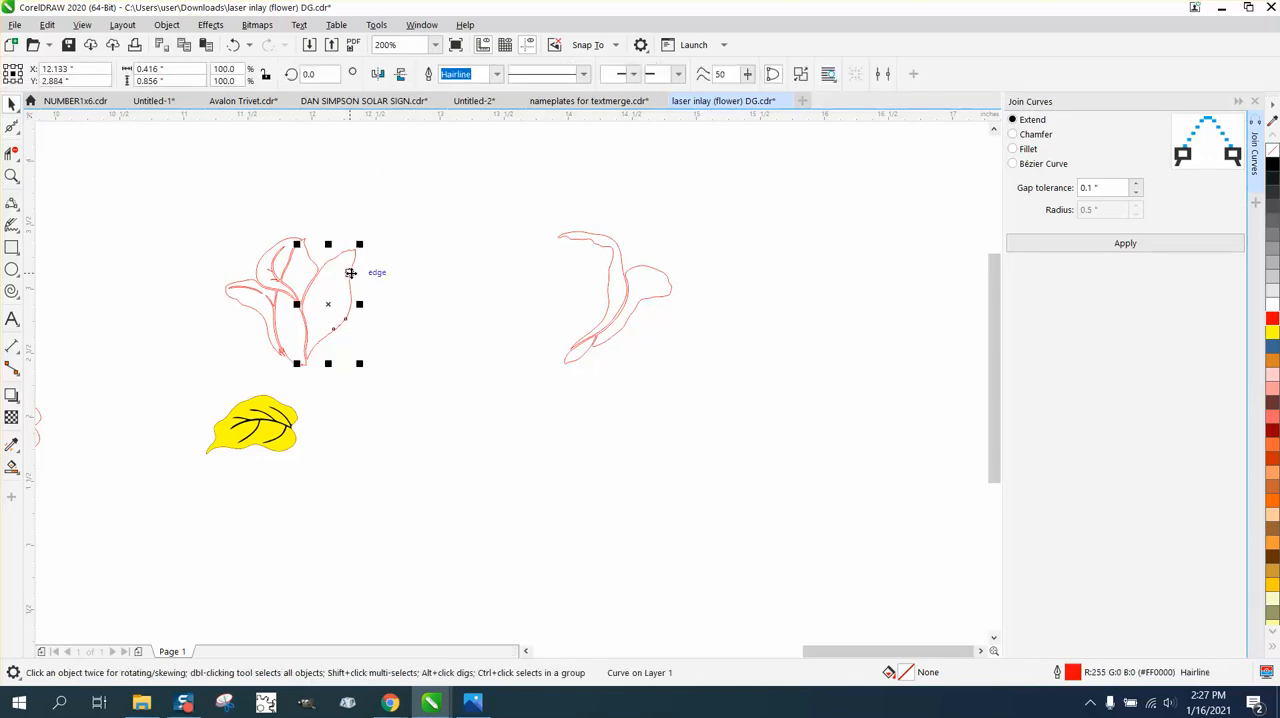
pyautogui.press('Right')
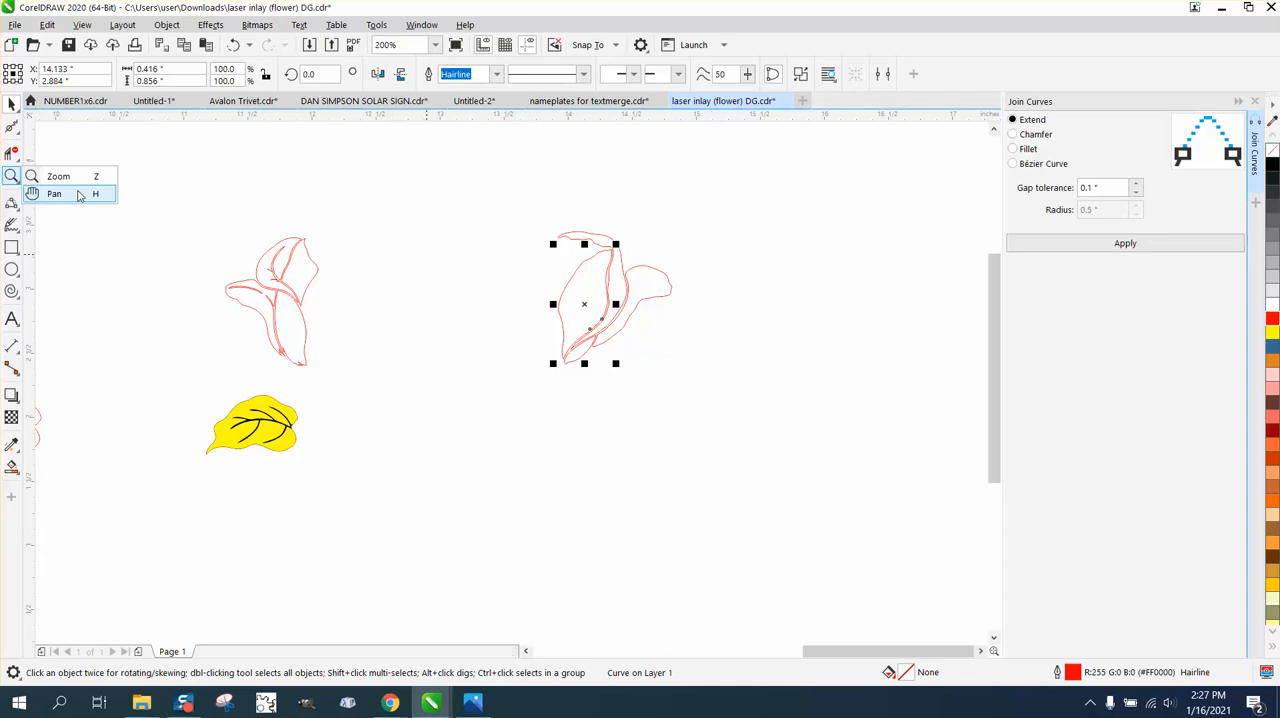
# Smooth out the notches along the large petal's lower inner edge and the kinks beside its upper tip.
pyautogui.click(22, 172)
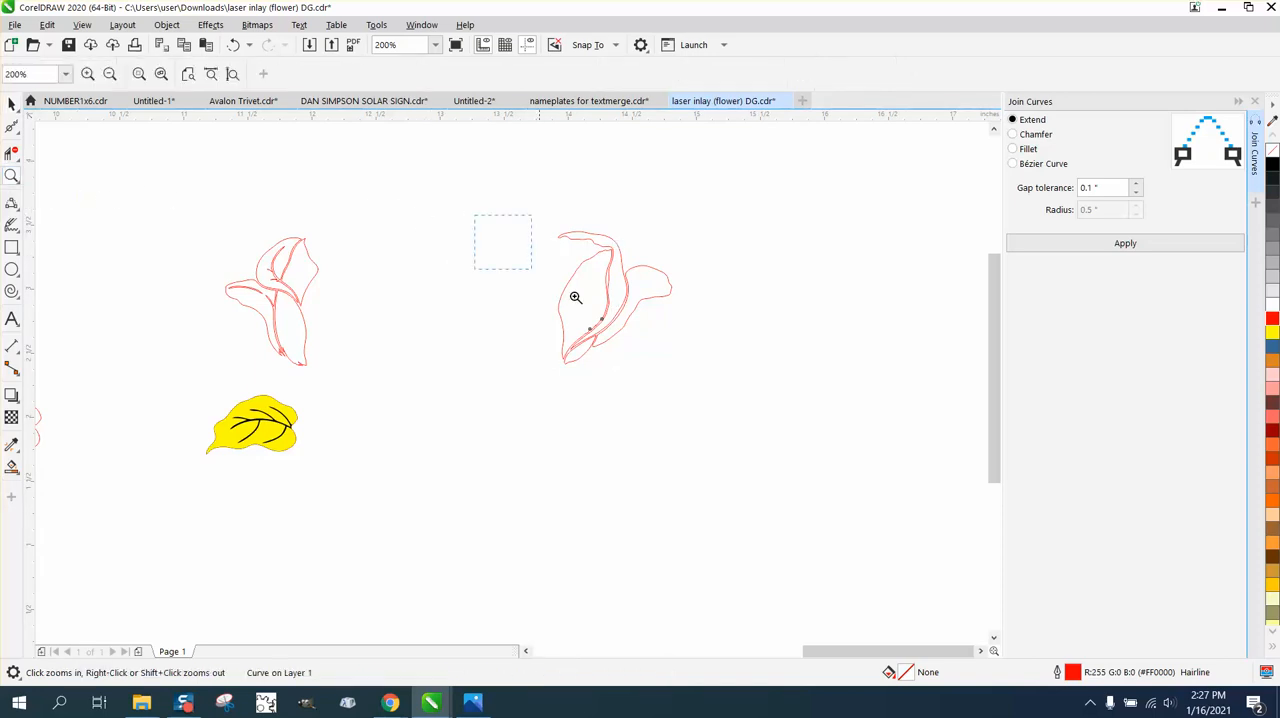
pyautogui.moveTo(575, 297); pyautogui.dragTo(790, 420)
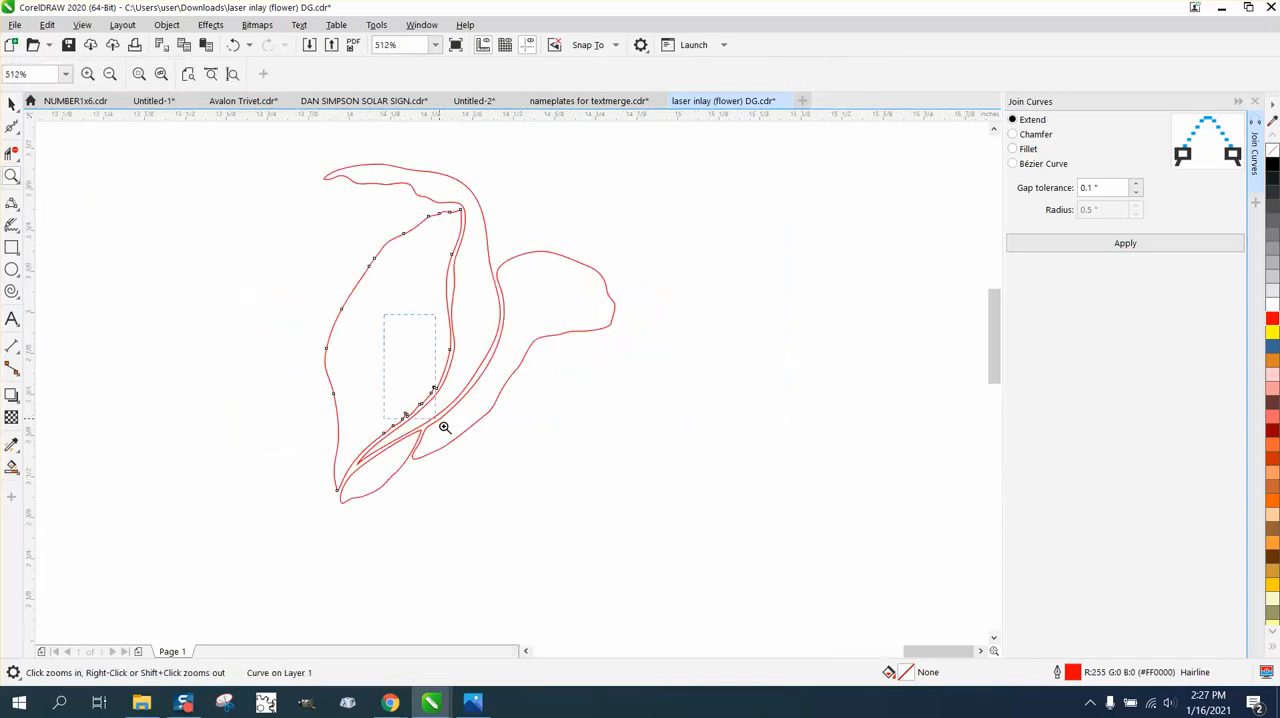
pyautogui.moveTo(444, 427); pyautogui.dragTo(445, 428)
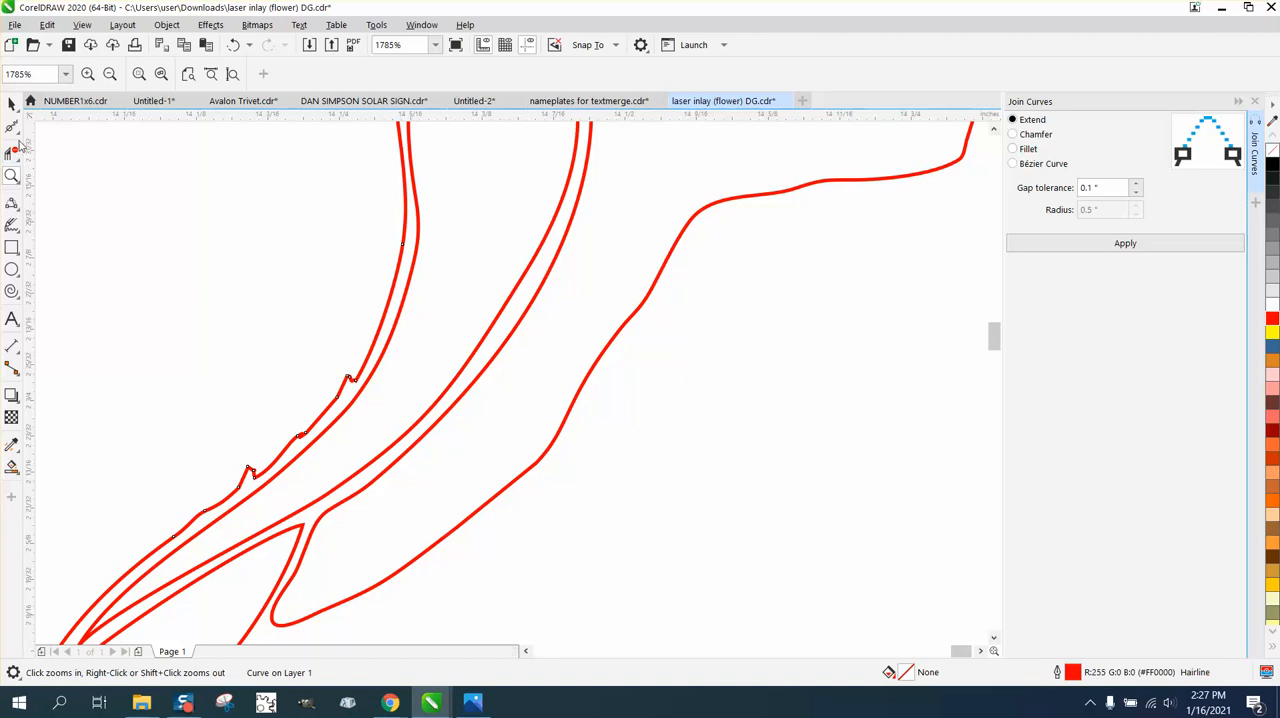
pyautogui.click(18, 134)
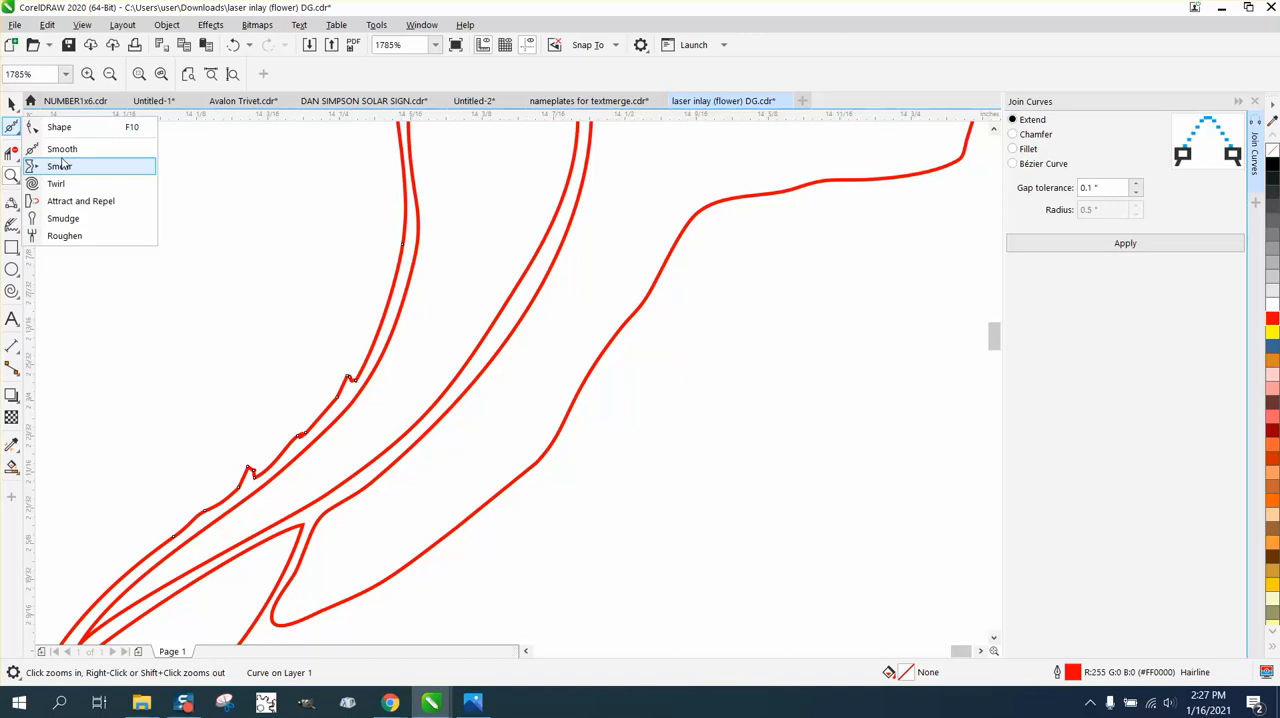
pyautogui.click(73, 156)
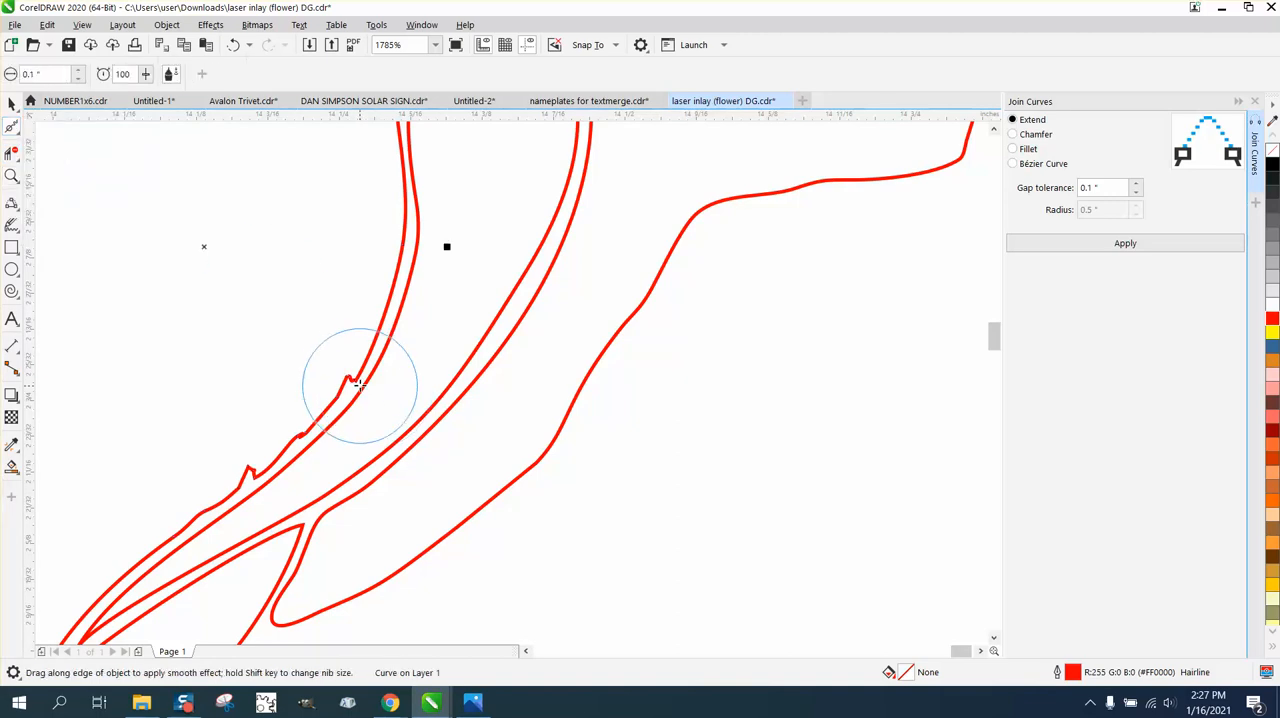
pyautogui.moveTo(332, 400)
pyautogui.mouseDown()
pyautogui.moveTo(257, 479)
pyautogui.moveTo(353, 372)
pyautogui.moveTo(338, 386)
pyautogui.moveTo(341, 368)
pyautogui.moveTo(210, 485)
pyautogui.moveTo(257, 457)
pyautogui.mouseUp()
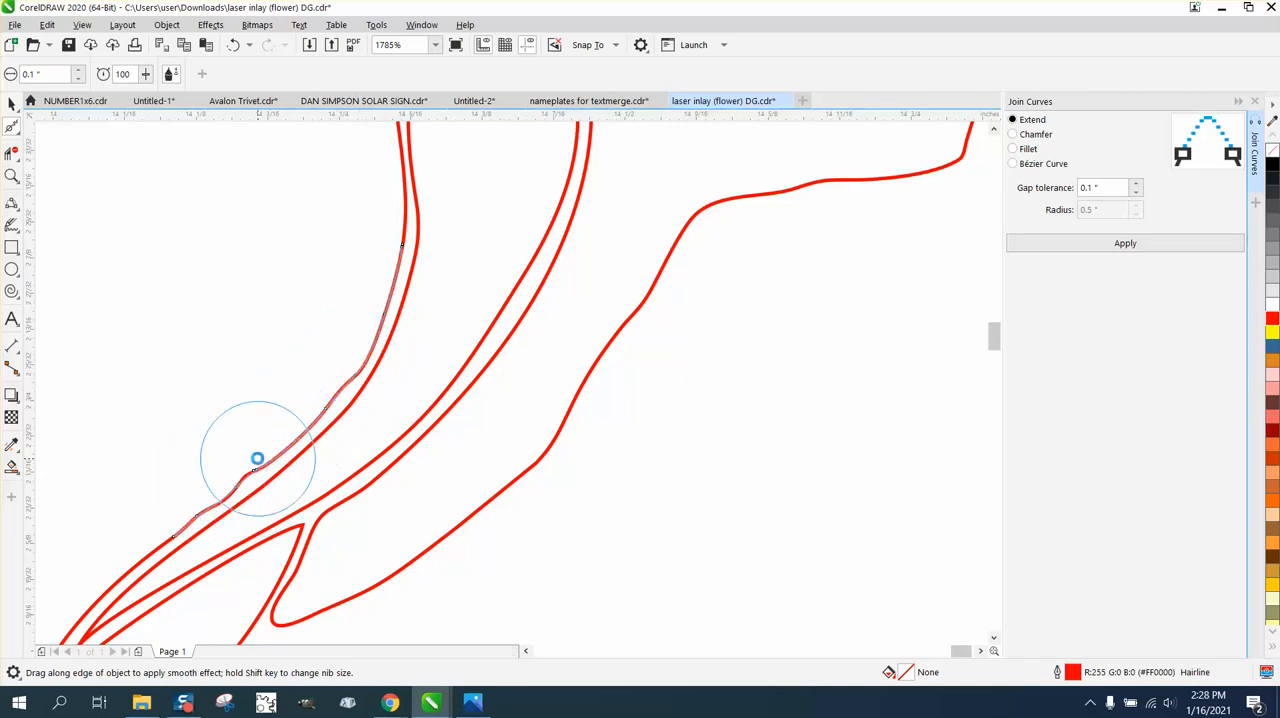
pyautogui.scroll(-2, 288, 466)
pyautogui.moveTo(323, 163)
pyautogui.mouseDown()
pyautogui.moveTo(343, 154)
pyautogui.moveTo(323, 151)
pyautogui.moveTo(348, 153)
pyautogui.moveTo(280, 180)
pyautogui.moveTo(143, 400)
pyautogui.moveTo(148, 545)
pyautogui.moveTo(266, 466)
pyautogui.moveTo(329, 391)
pyautogui.moveTo(344, 172)
pyautogui.mouseUp()
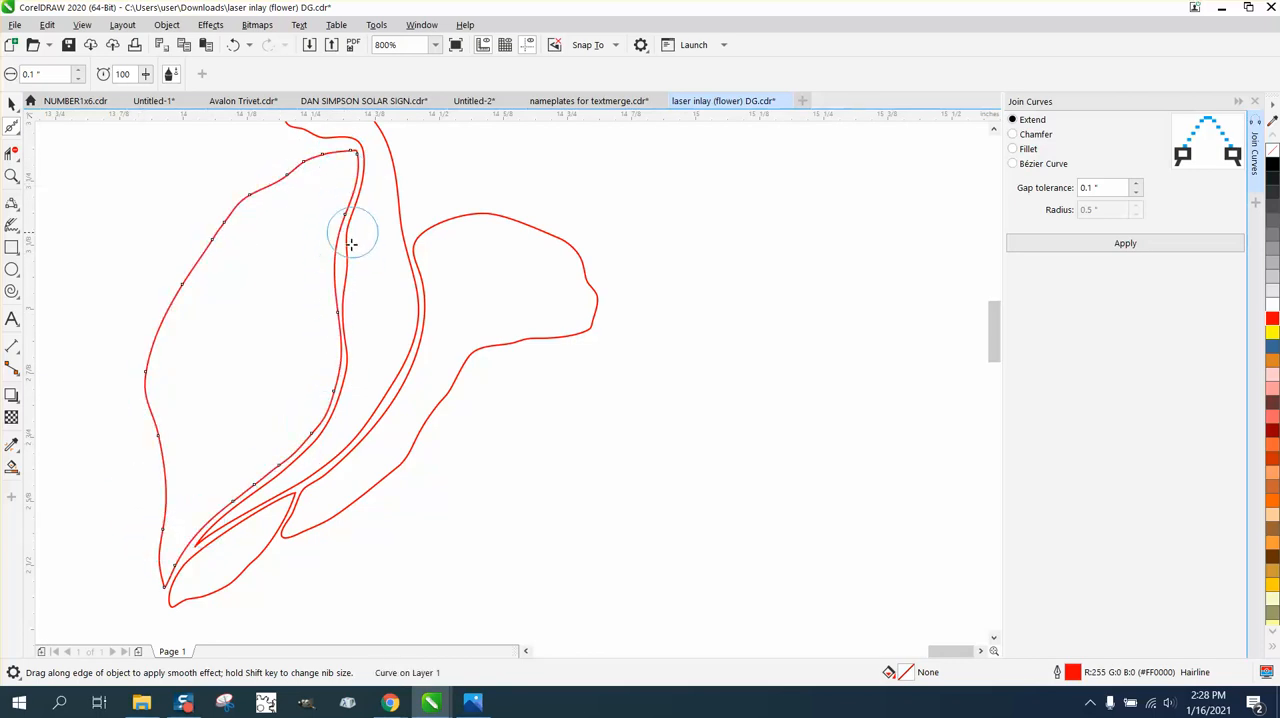
# Move the four remaining rose petals 2 inches right one at a time to reassemble the flower beside the cleaned petals.
pyautogui.scroll(-2, 397, 346)
pyautogui.scroll(-2, 445, 363)
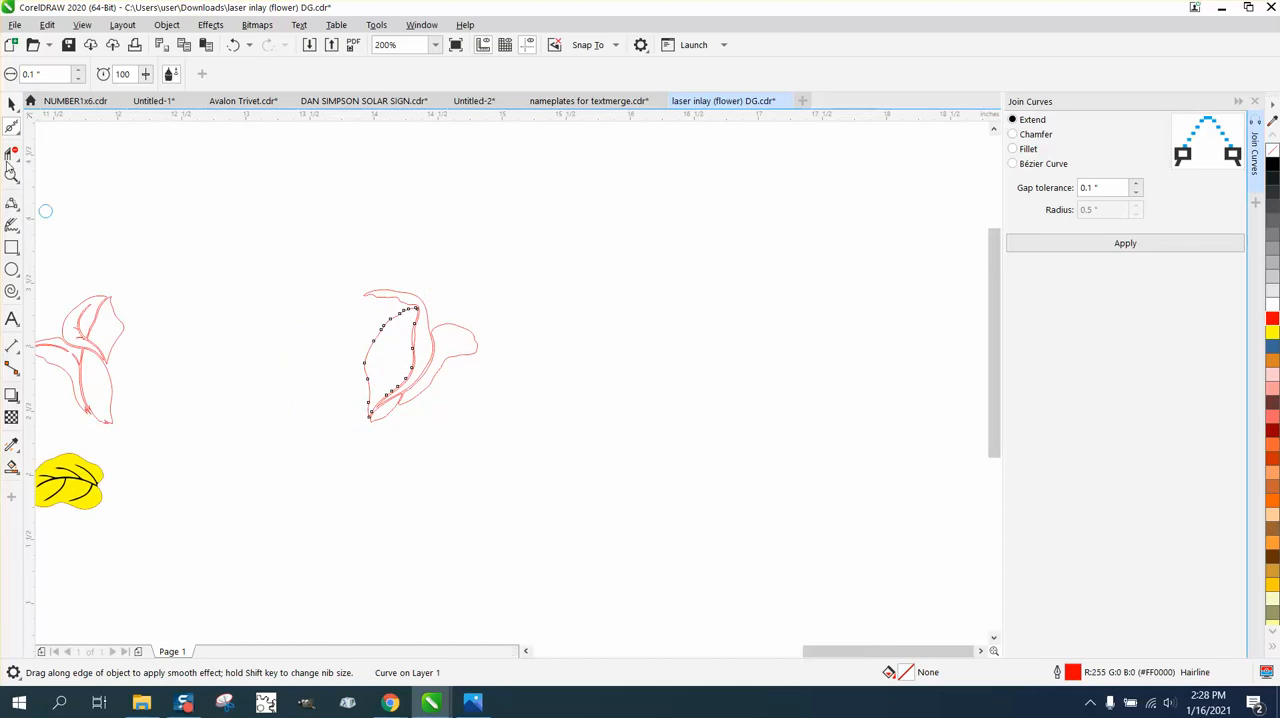
pyautogui.press('space')
pyautogui.click(108, 318)
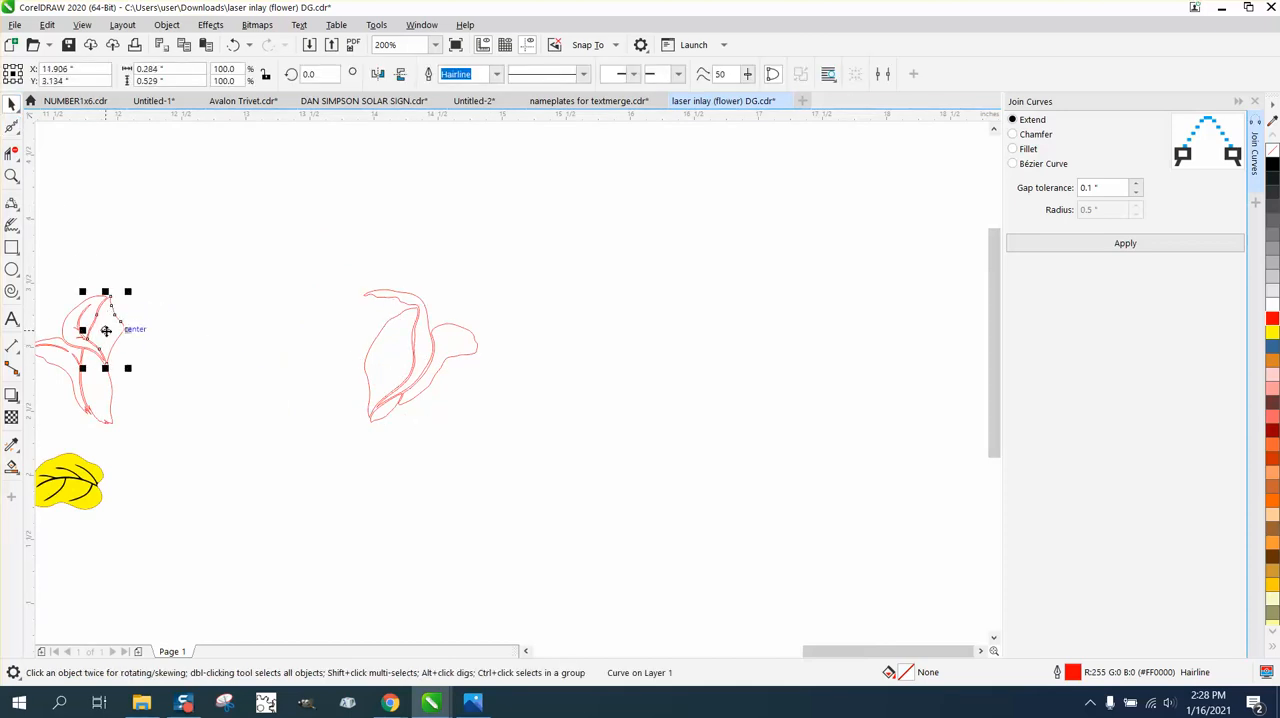
pyautogui.press('Right')
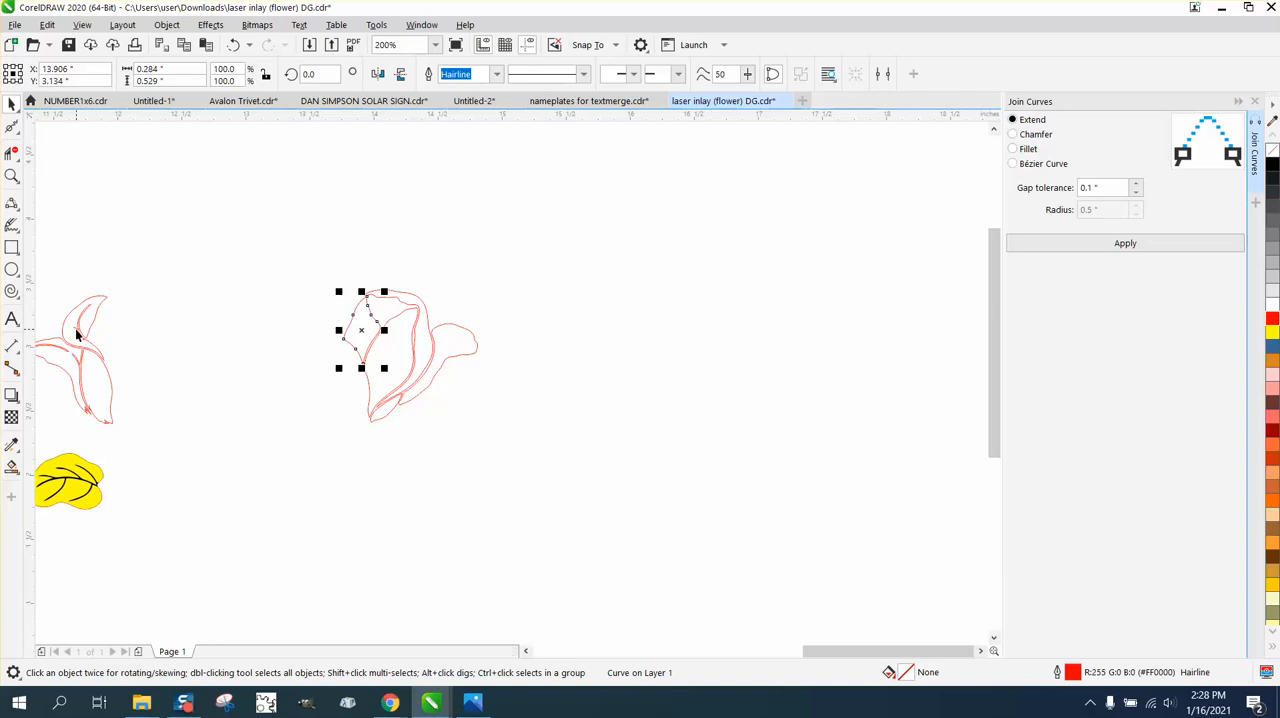
pyautogui.click(75, 329)
pyautogui.press('Right')
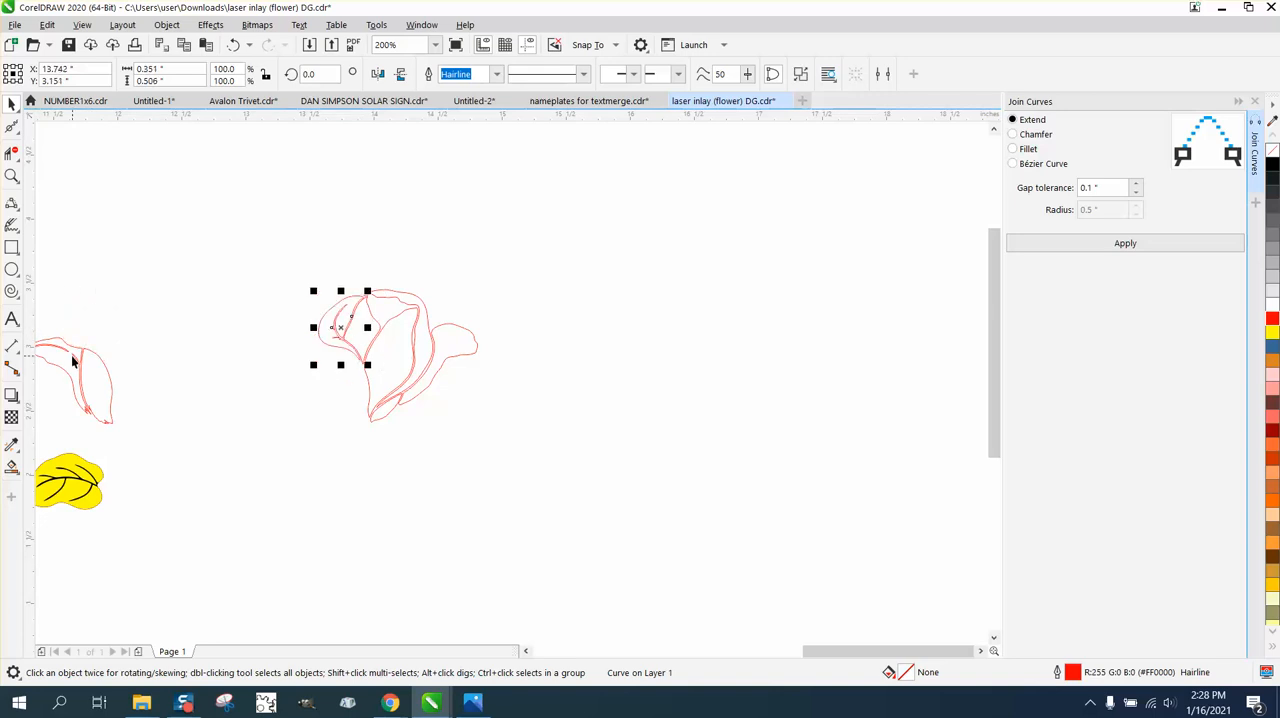
pyautogui.click(72, 362)
pyautogui.press('Right')
pyautogui.click(97, 383)
pyautogui.press('Right')
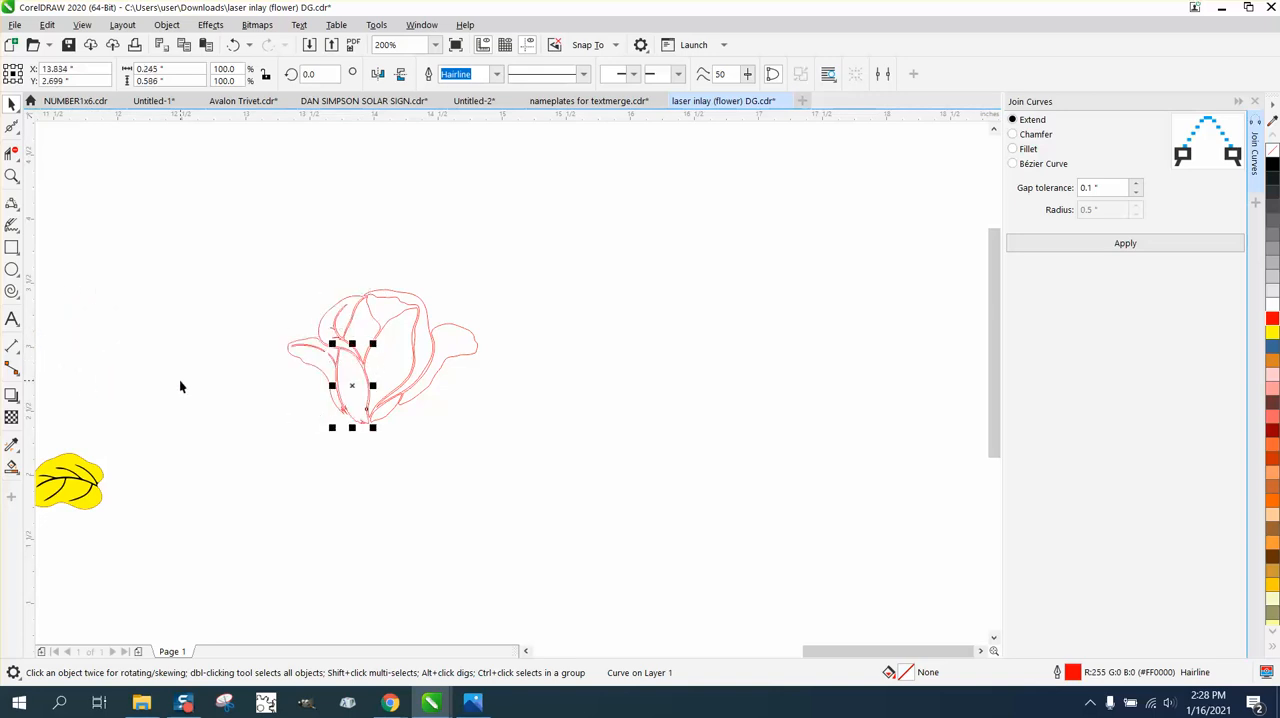
# Smooth away the jagged zigzags at the lower tip of the flower's outer left petal.
pyautogui.click(11, 178)
pyautogui.moveTo(243, 314); pyautogui.dragTo(483, 472)
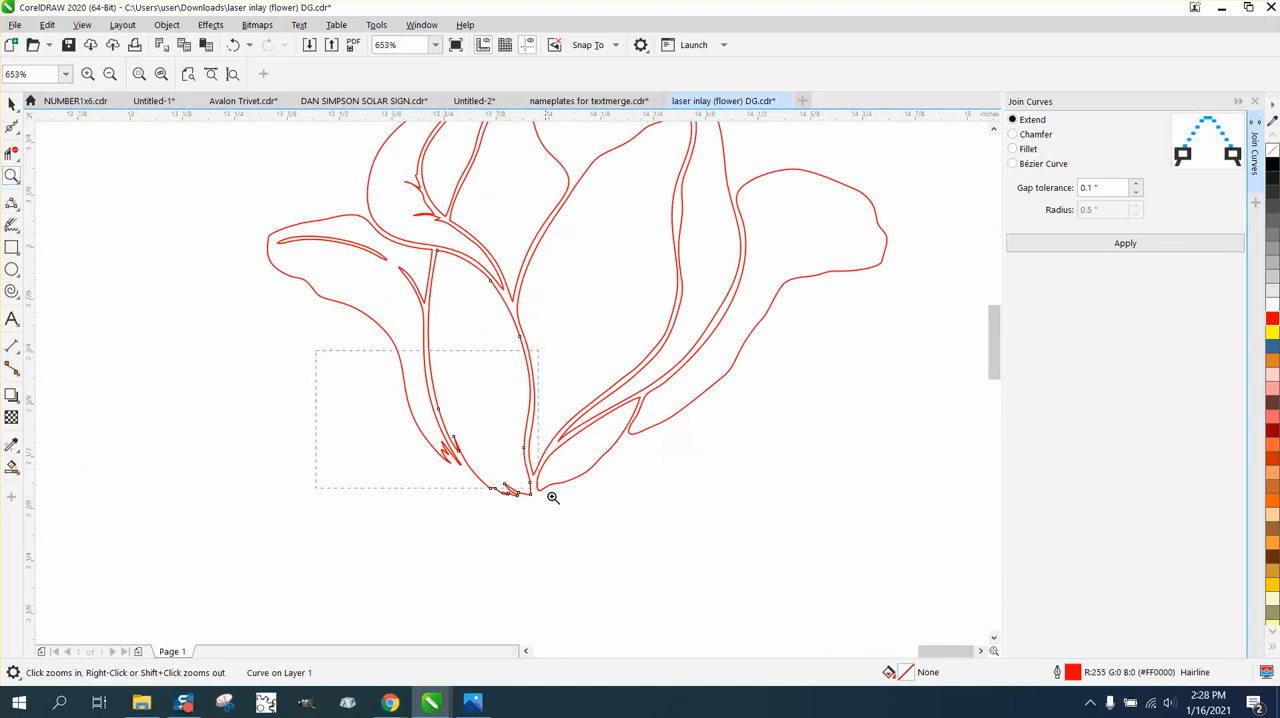
pyautogui.moveTo(553, 497); pyautogui.dragTo(577, 513)
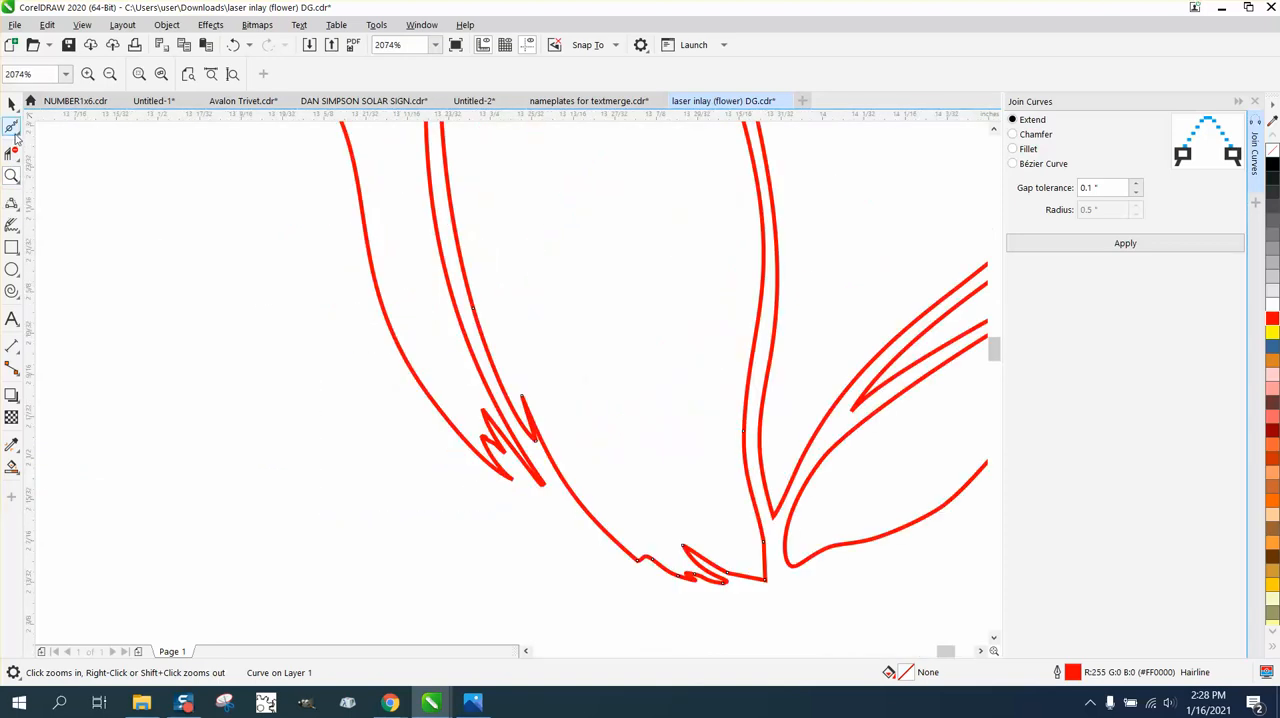
pyautogui.click(13, 130)
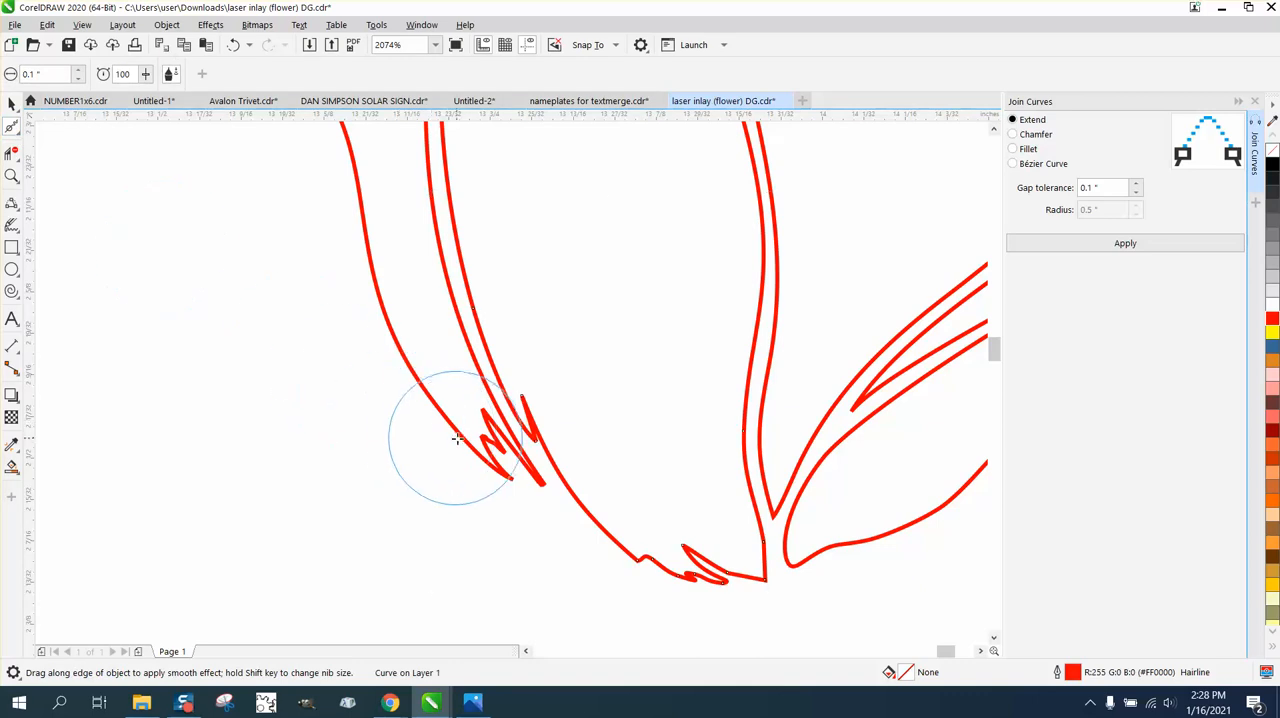
pyautogui.press('Escape')
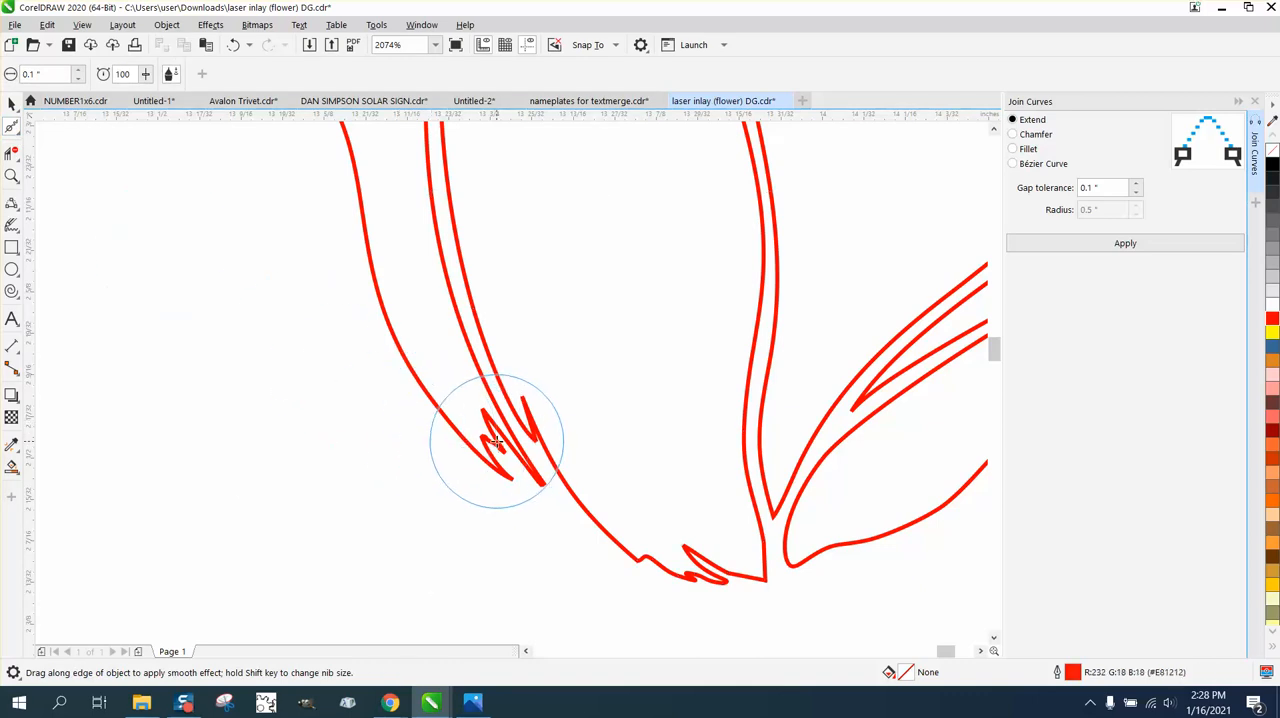
pyautogui.moveTo(496, 441)
pyautogui.mouseDown()
pyautogui.moveTo(529, 488)
pyautogui.moveTo(504, 440)
pyautogui.moveTo(524, 479)
pyautogui.moveTo(499, 454)
pyautogui.moveTo(514, 469)
pyautogui.moveTo(547, 446)
pyautogui.mouseUp()
pyautogui.click(540, 436)
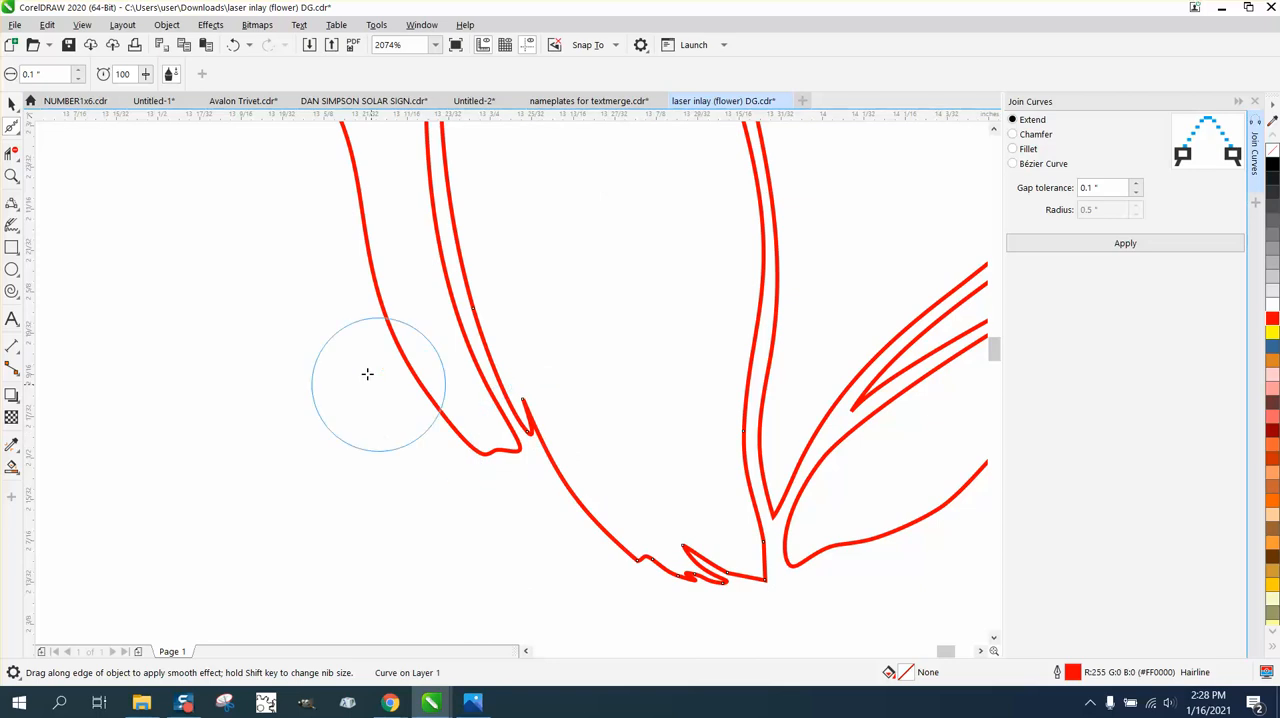
# Delete the nodes forming the side spike and the jagged base of the central lower petal.
pyautogui.click(17, 131)
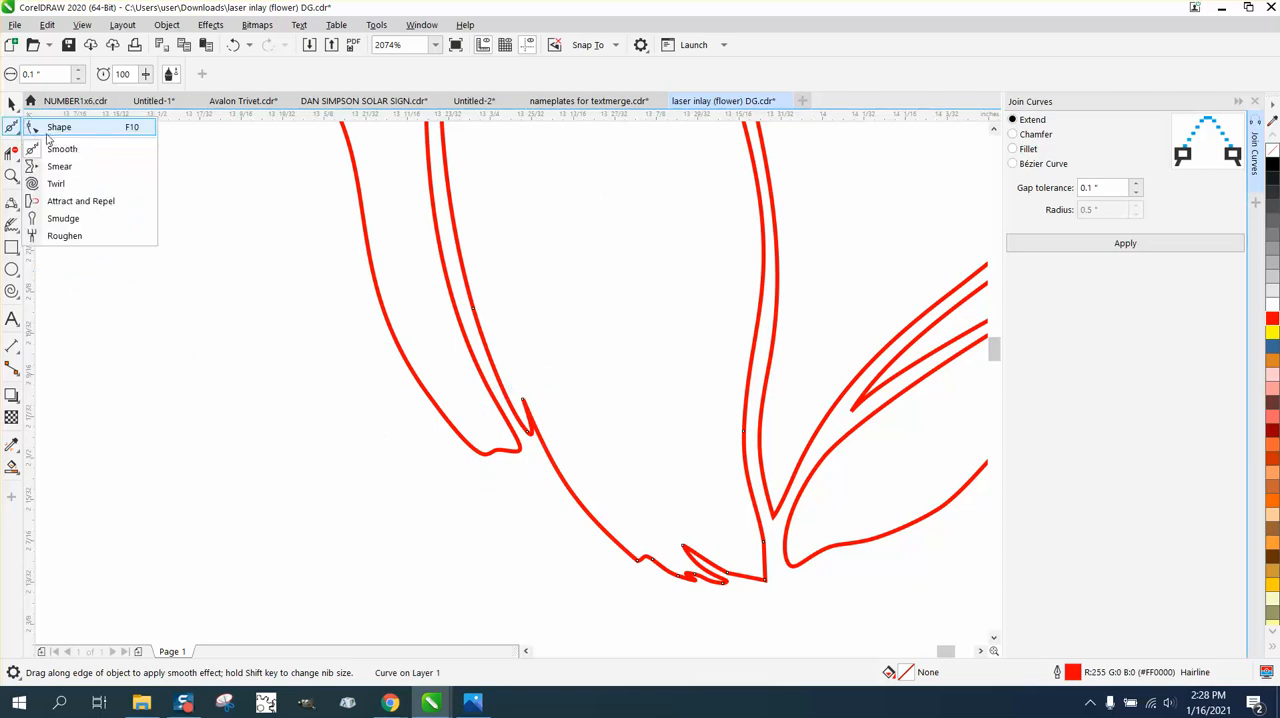
pyautogui.click(58, 131)
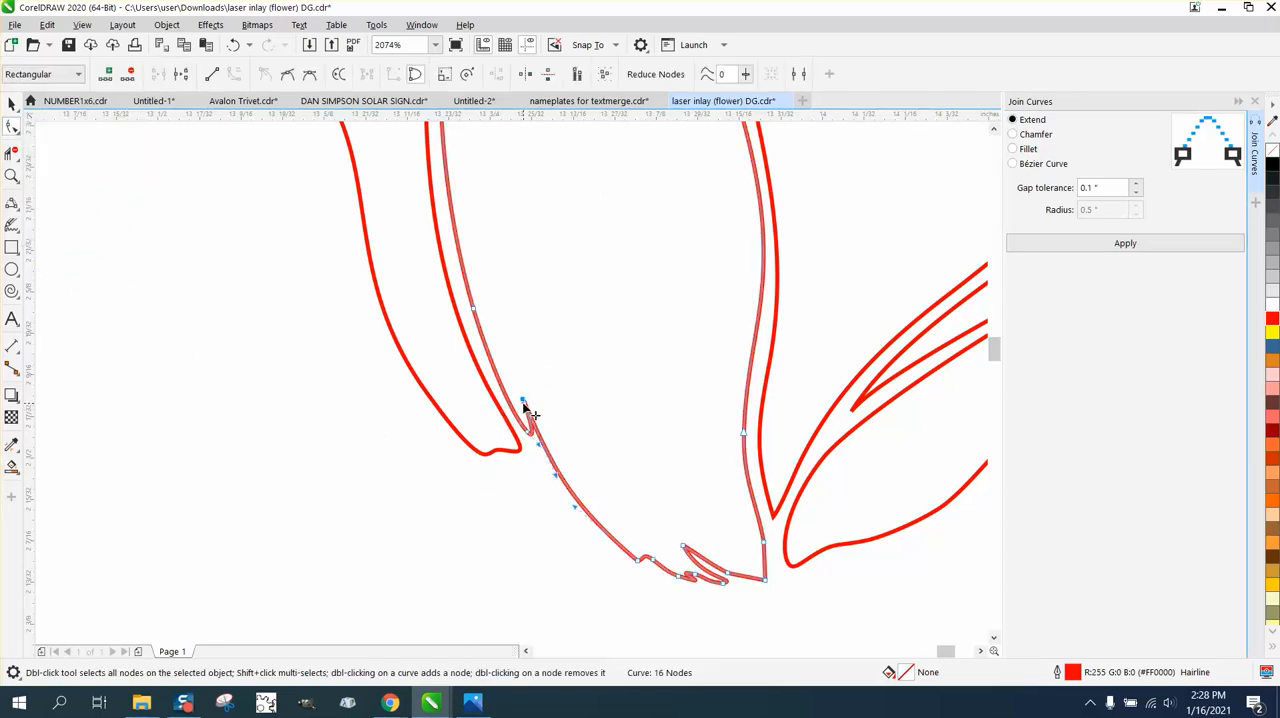
pyautogui.press('Delete')
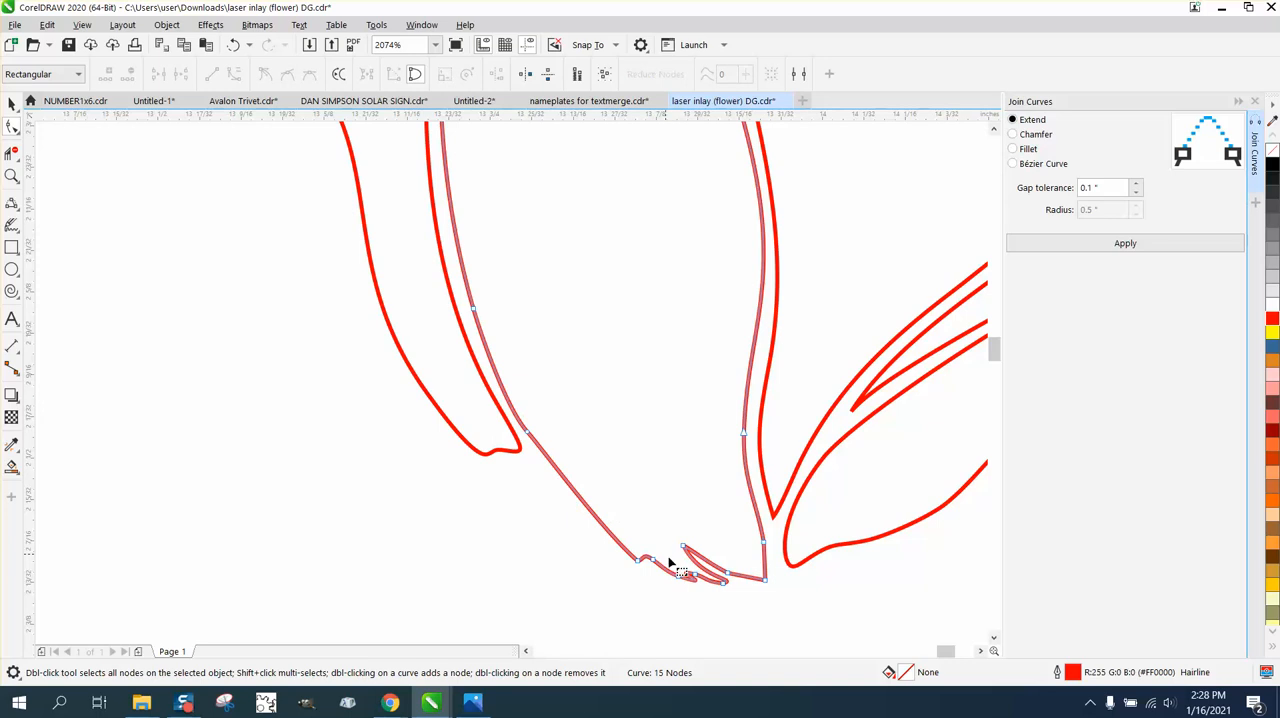
pyautogui.moveTo(648, 525); pyautogui.dragTo(690, 566)
pyautogui.moveTo(742, 600); pyautogui.dragTo(737, 594)
pyautogui.press('Delete')
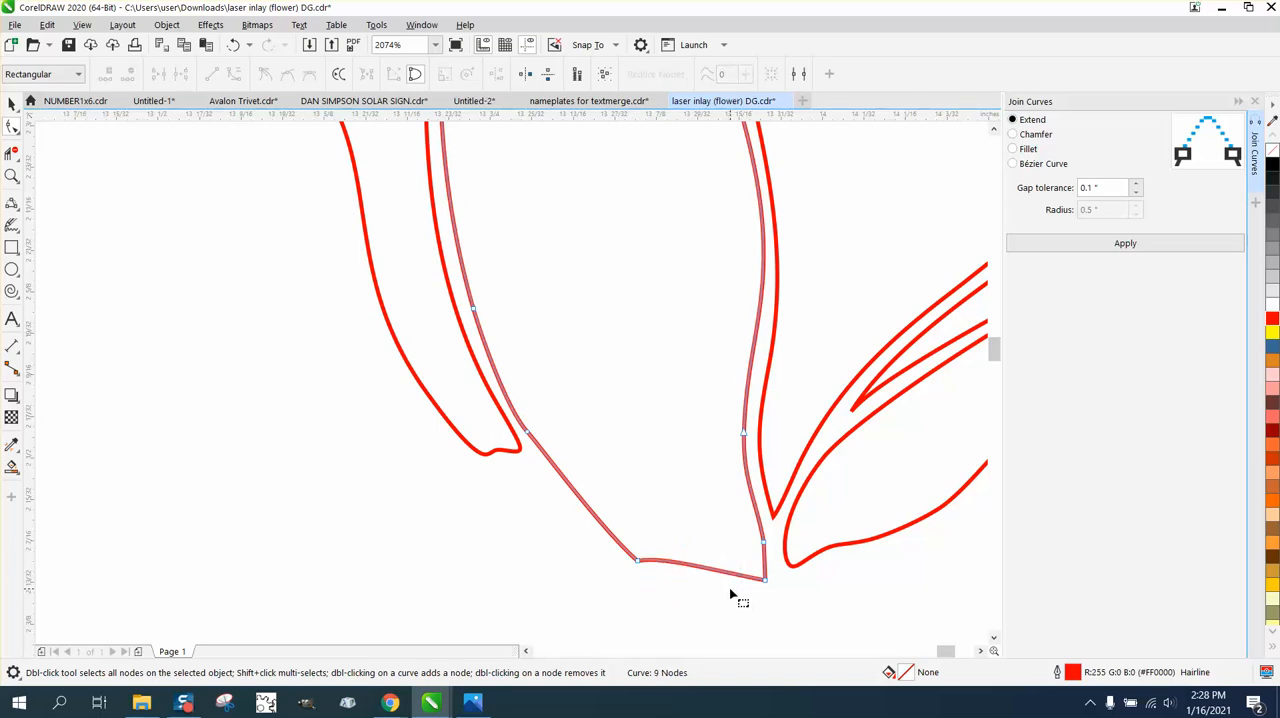
# Smooth the corner at the base of the central lower petal.
pyautogui.click(14, 128)
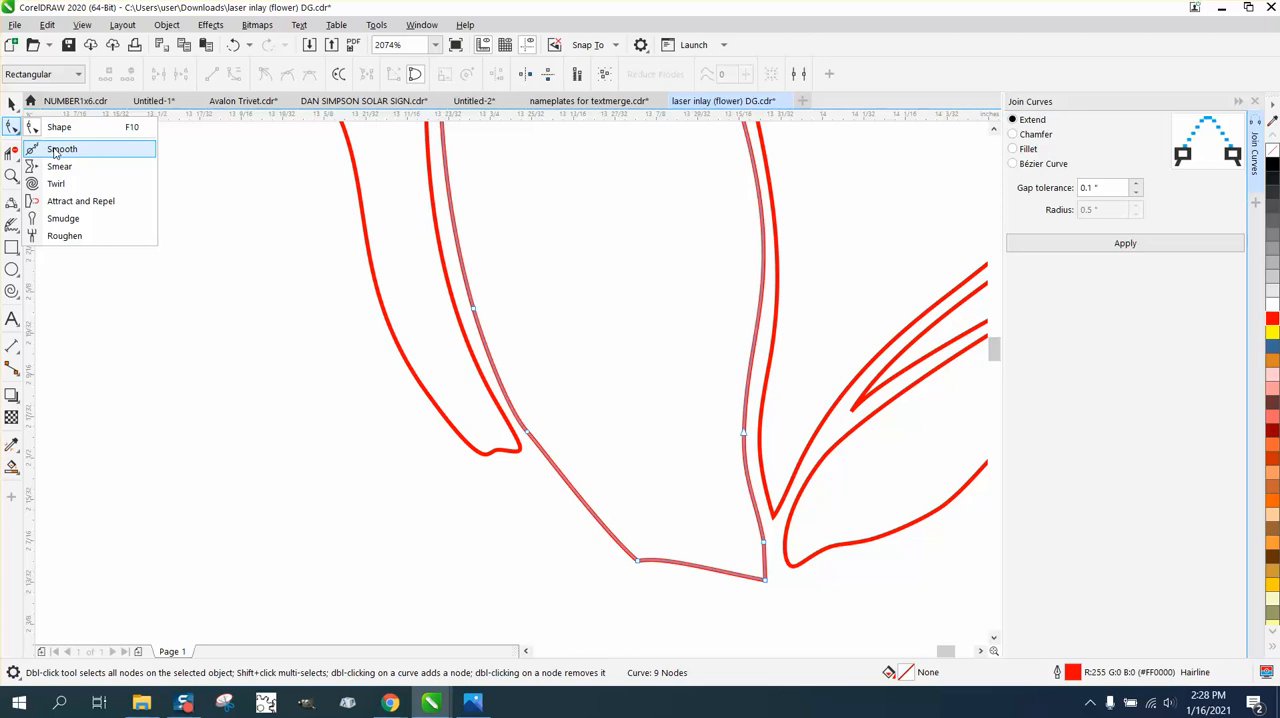
pyautogui.click(55, 150)
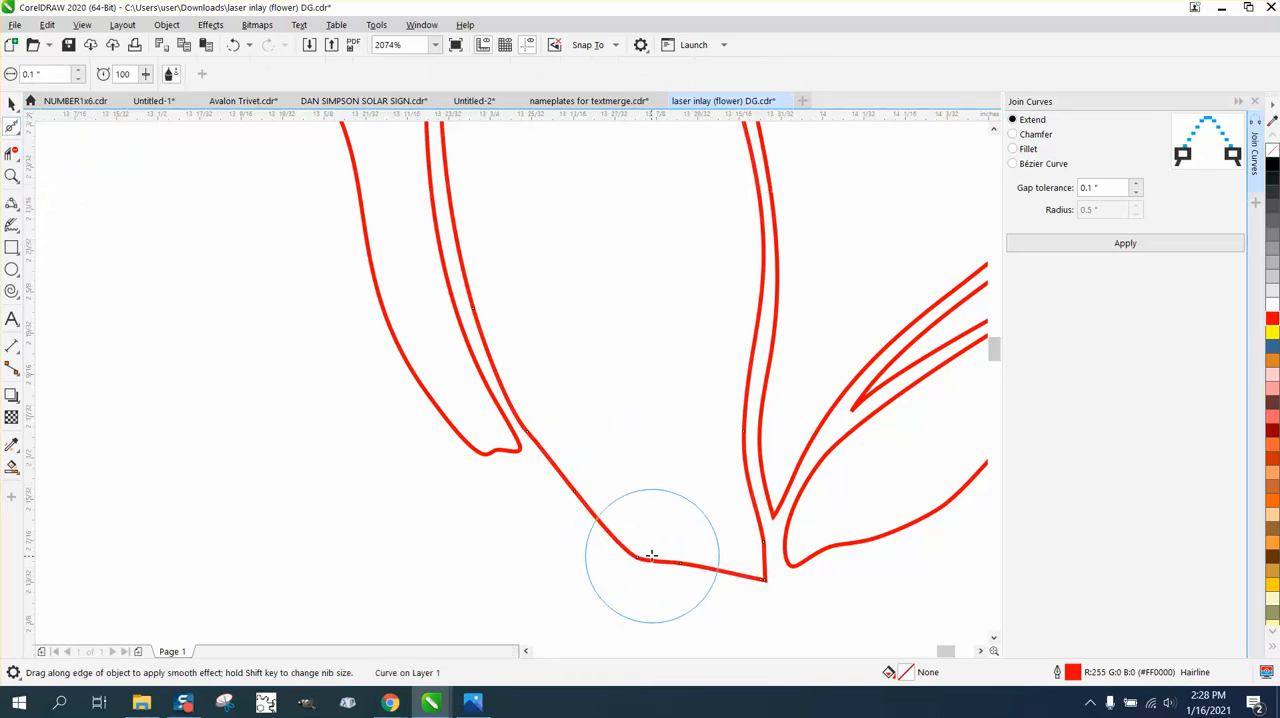
pyautogui.scroll(-2, 717, 586)
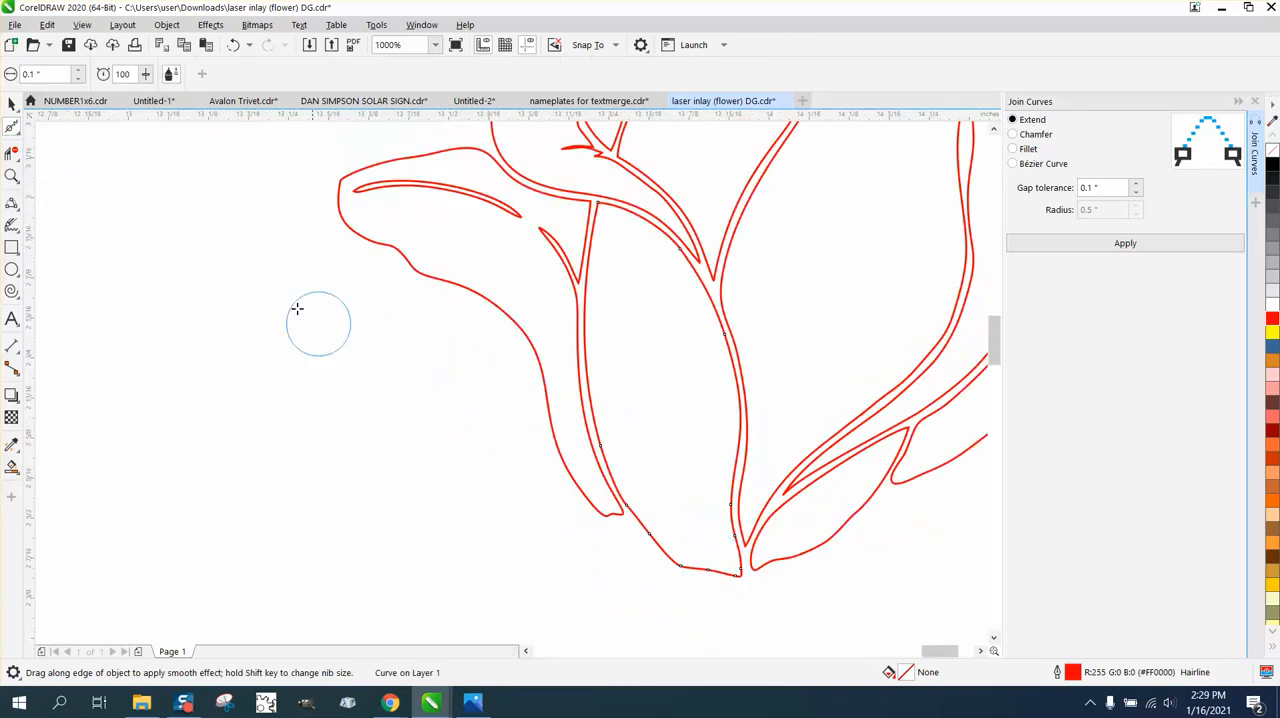
pyautogui.scroll(-2, 470, 345)
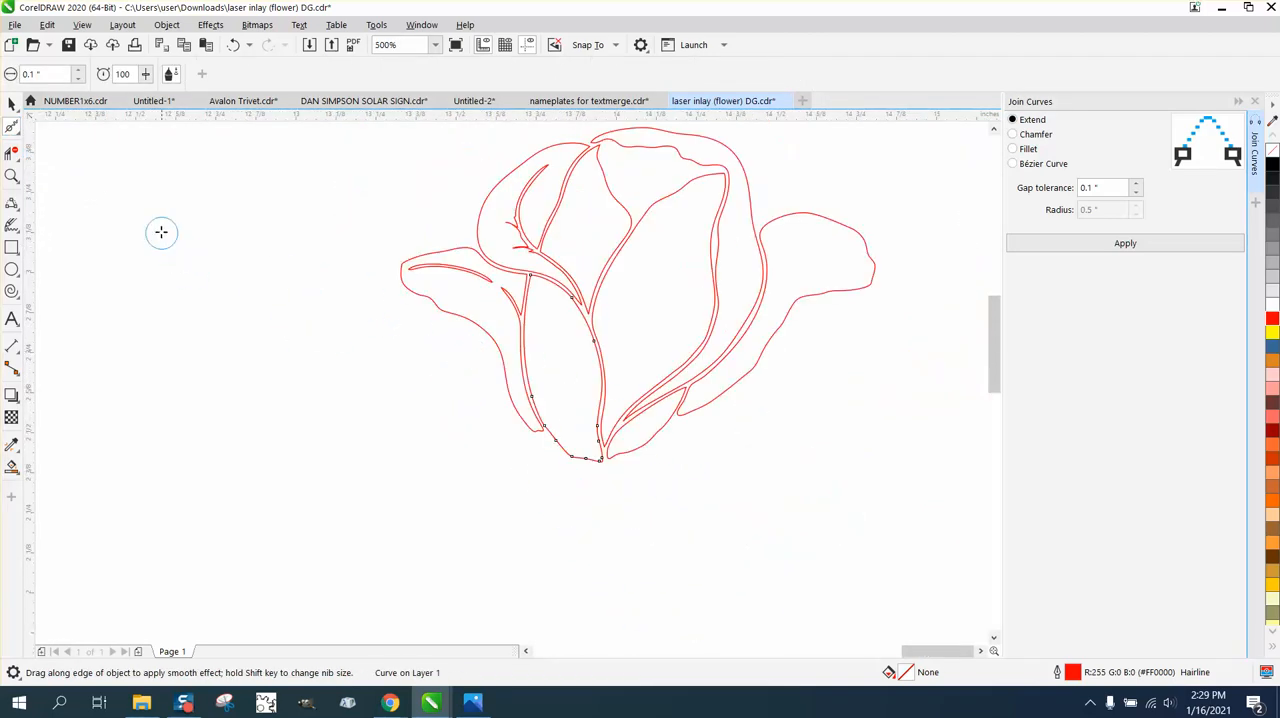
# Delete the nodes forming the upper spur and the small notch above it on the upper-left petal's inner edge.
pyautogui.click(16, 180)
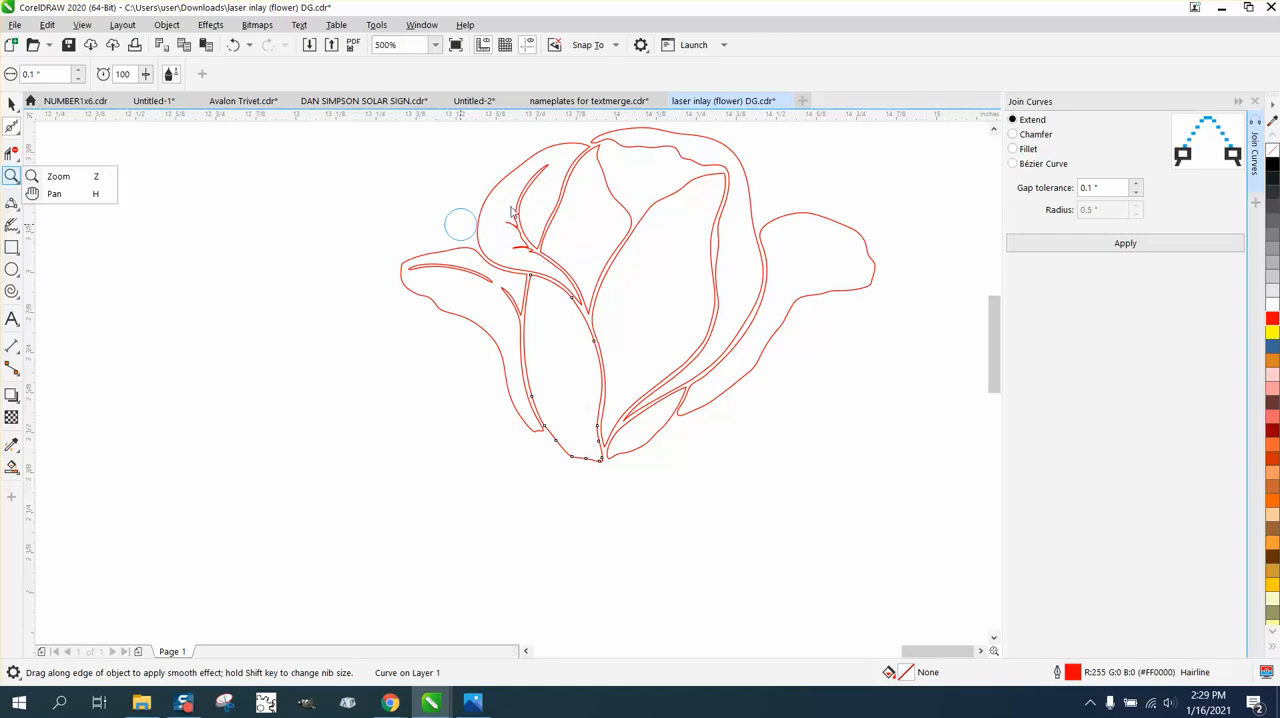
pyautogui.moveTo(497, 203); pyautogui.dragTo(609, 283)
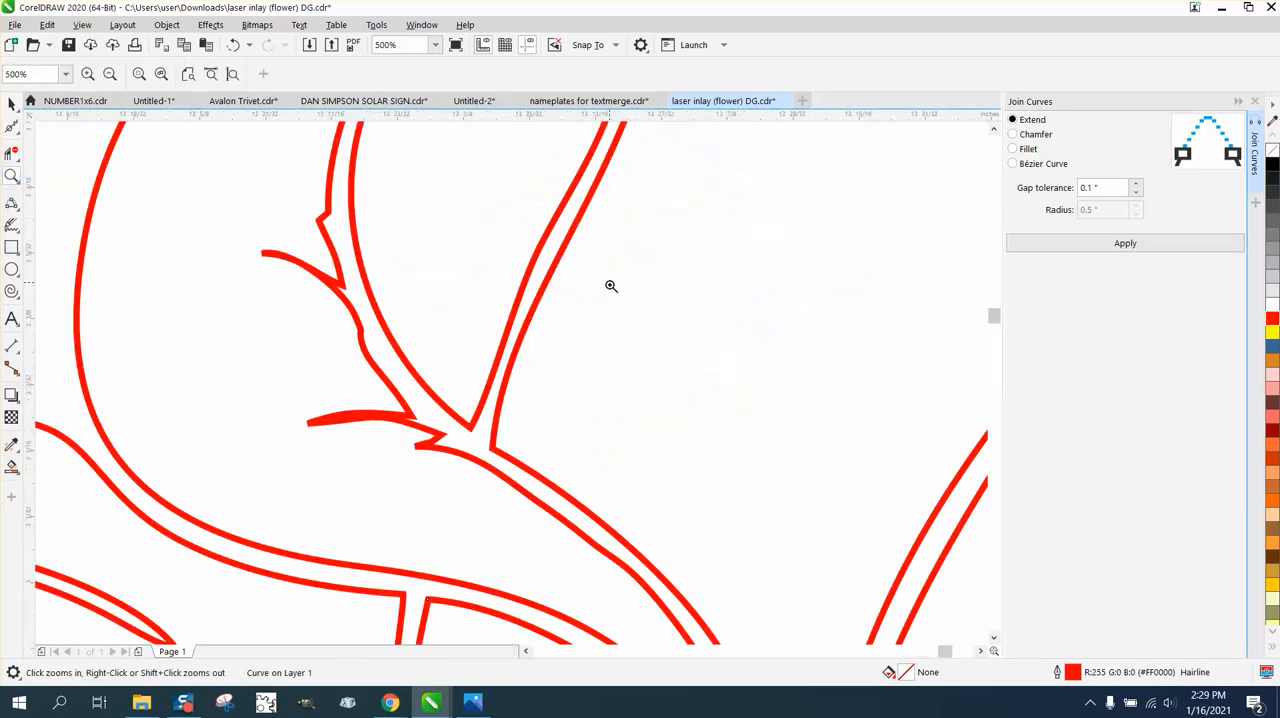
pyautogui.click(12, 127)
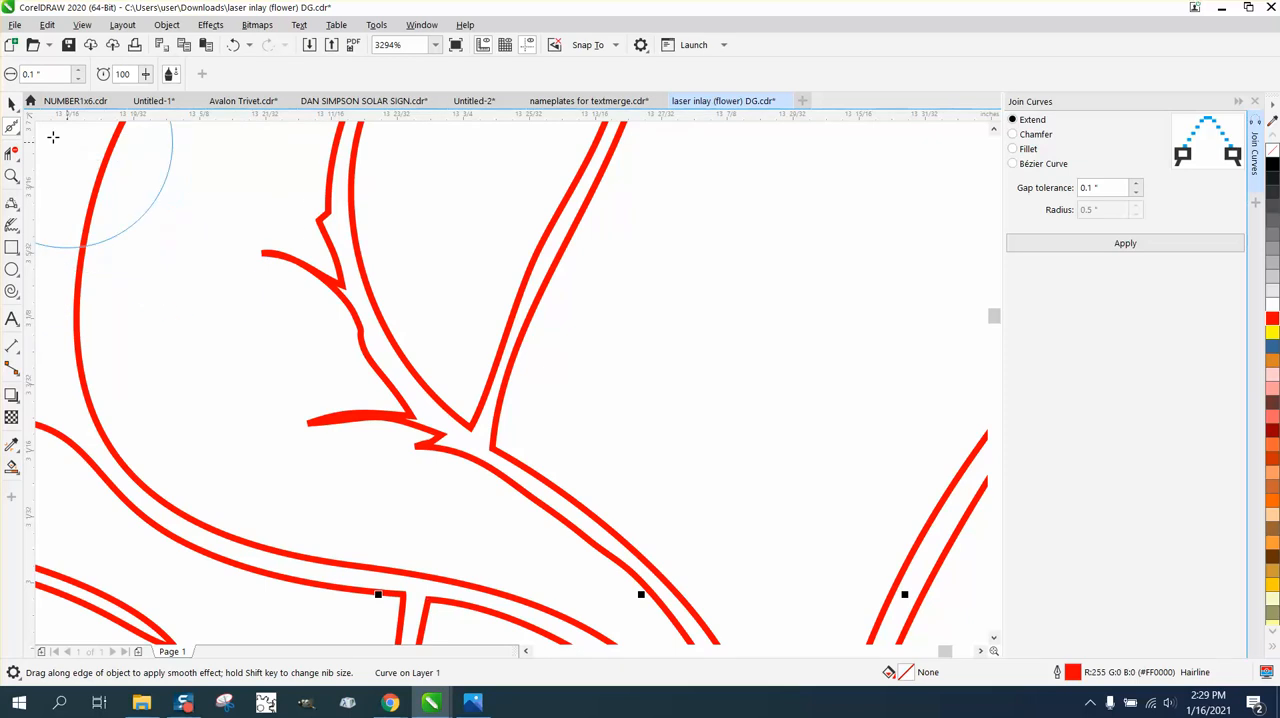
pyautogui.click(17, 131)
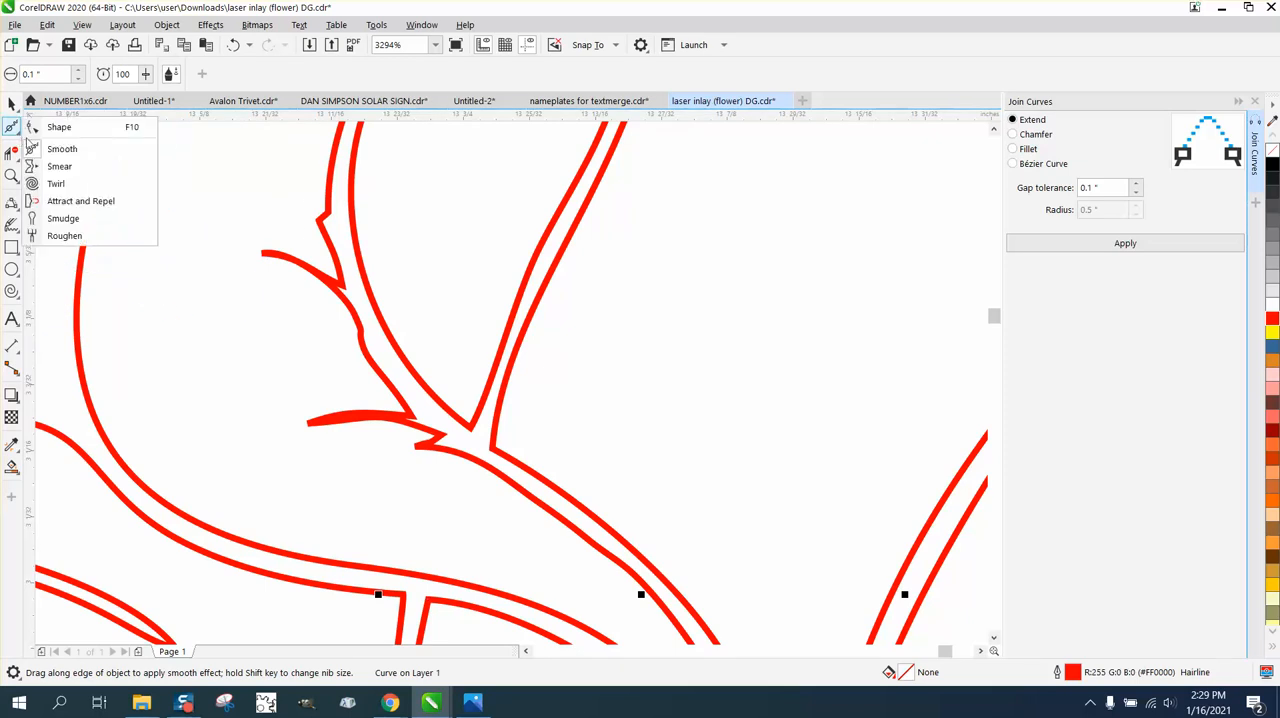
pyautogui.click(59, 128)
pyautogui.click(301, 265)
pyautogui.moveTo(256, 237); pyautogui.dragTo(303, 297)
pyautogui.press('Delete')
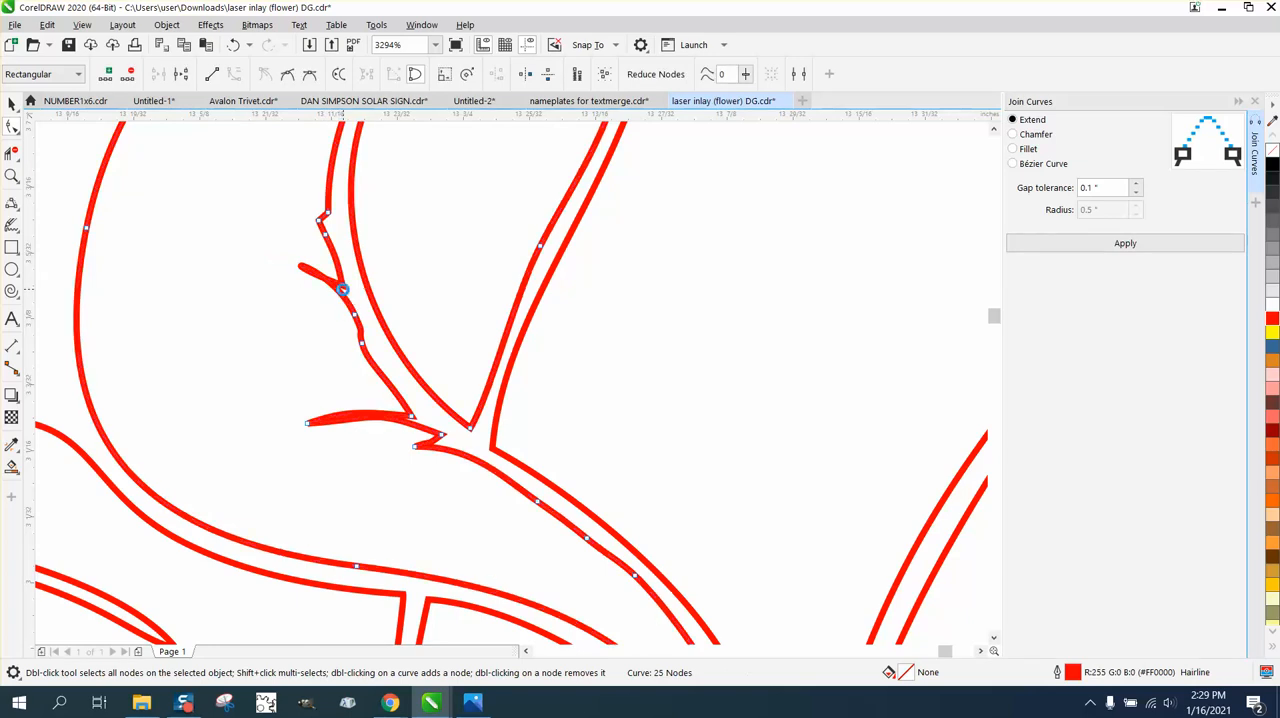
pyautogui.doubleClick(342, 289)
pyautogui.moveTo(312, 211); pyautogui.dragTo(327, 250)
pyautogui.press('Delete')
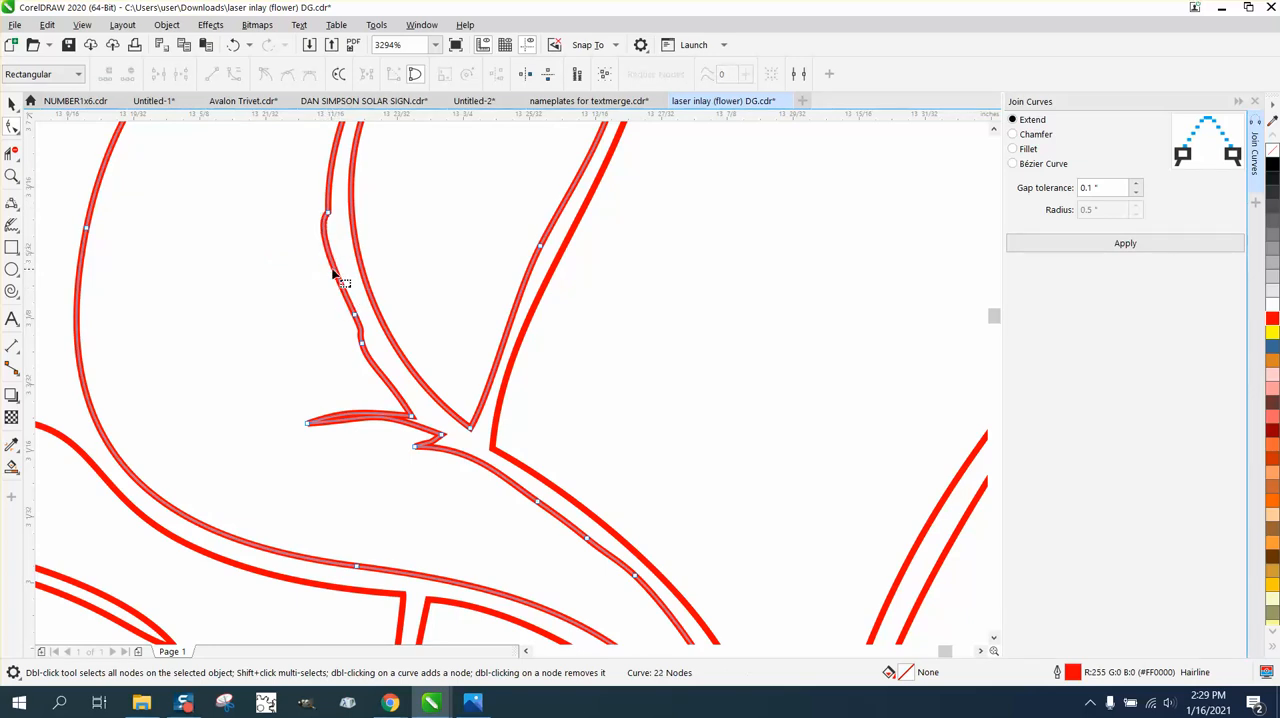
# Delete the nodes forming the lower spike on the upper-left petal's inner edge and the kink node above it.
pyautogui.moveTo(303, 380); pyautogui.dragTo(402, 442)
pyautogui.click(309, 422)
pyautogui.press('Delete')
pyautogui.moveTo(357, 390); pyautogui.dragTo(448, 457)
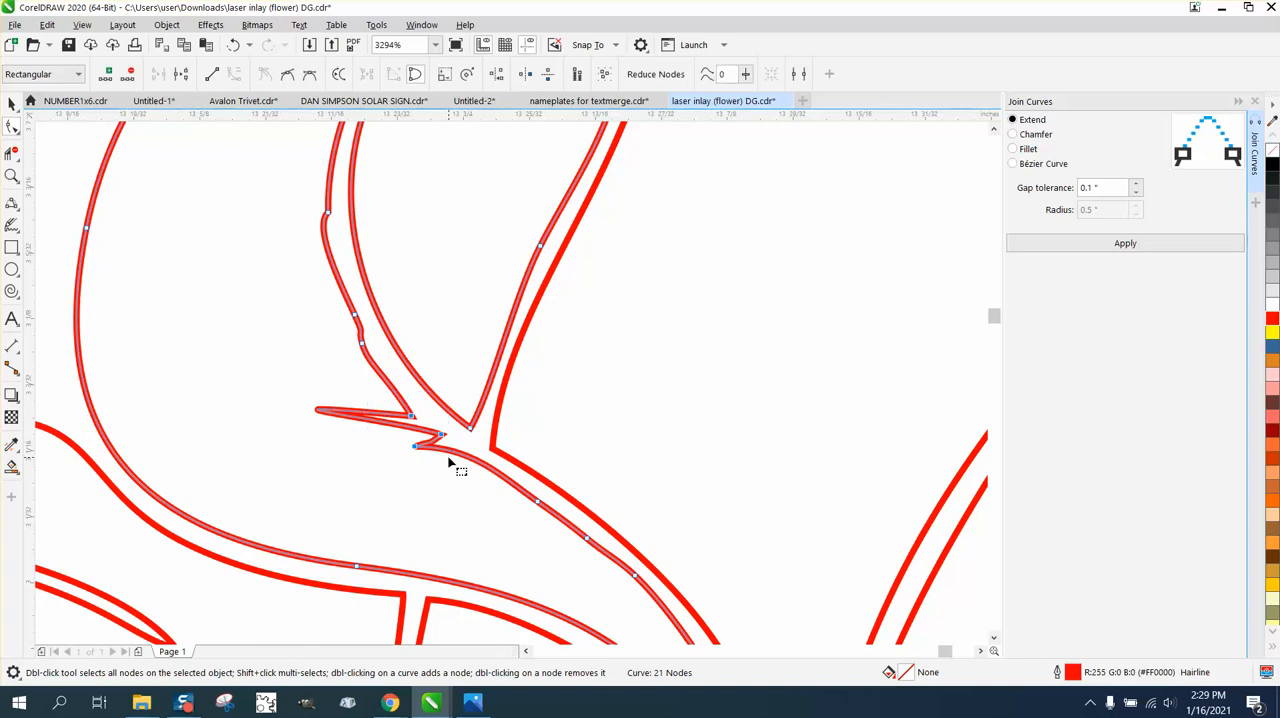
pyautogui.press('Delete')
pyautogui.doubleClick(362, 344)
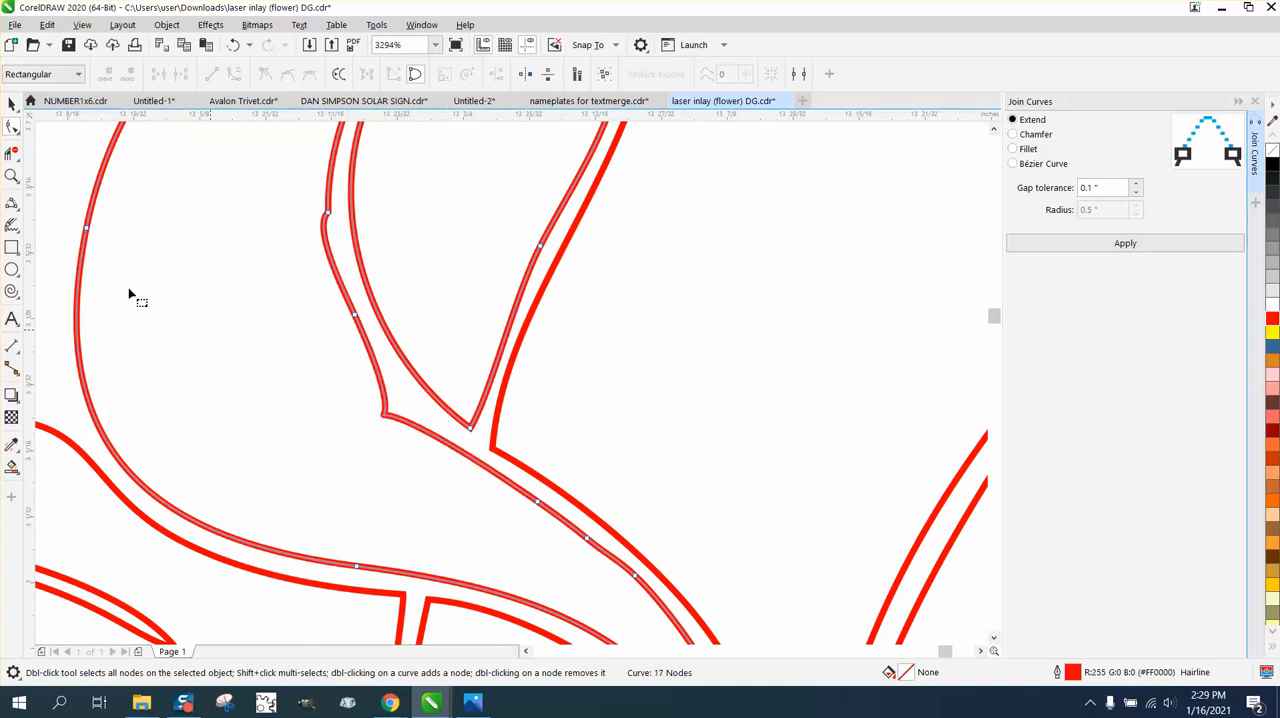
# Smooth the upper-left petal's inner edge where the spurs were removed, along with the adjacent V-shaped tip.
pyautogui.click(12, 153)
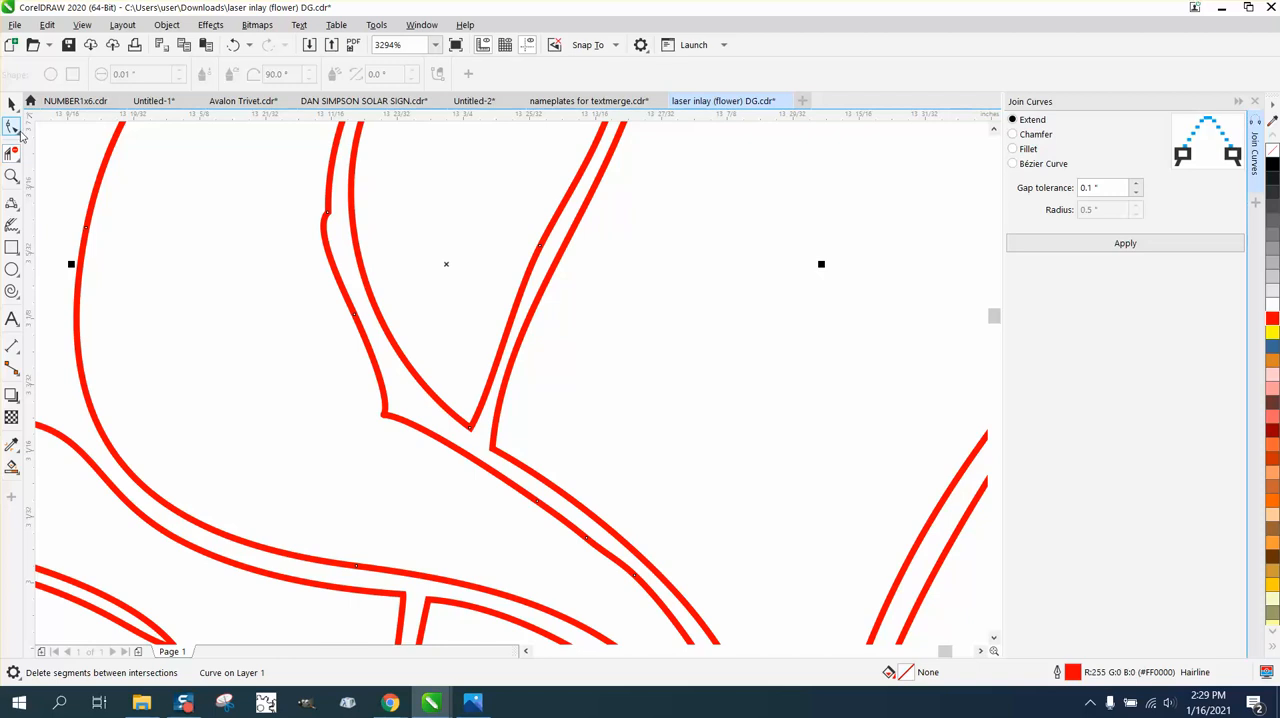
pyautogui.click(12, 128)
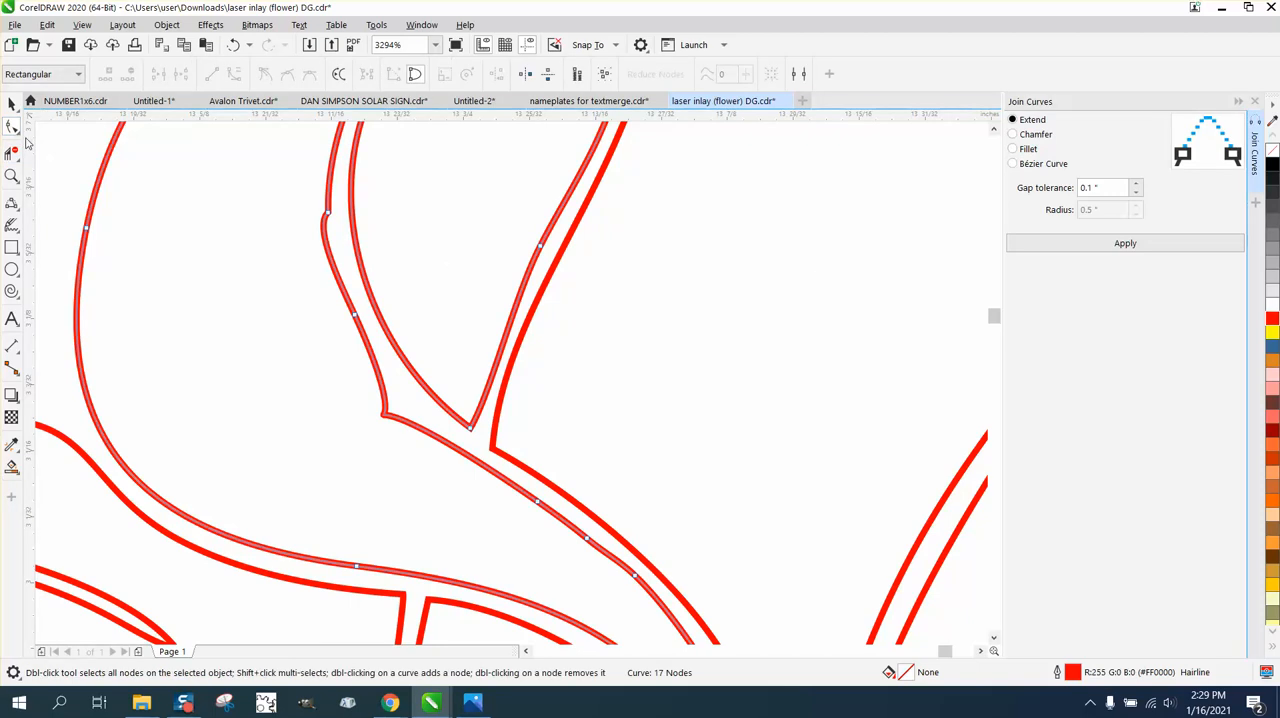
pyautogui.click(19, 134)
pyautogui.click(62, 145)
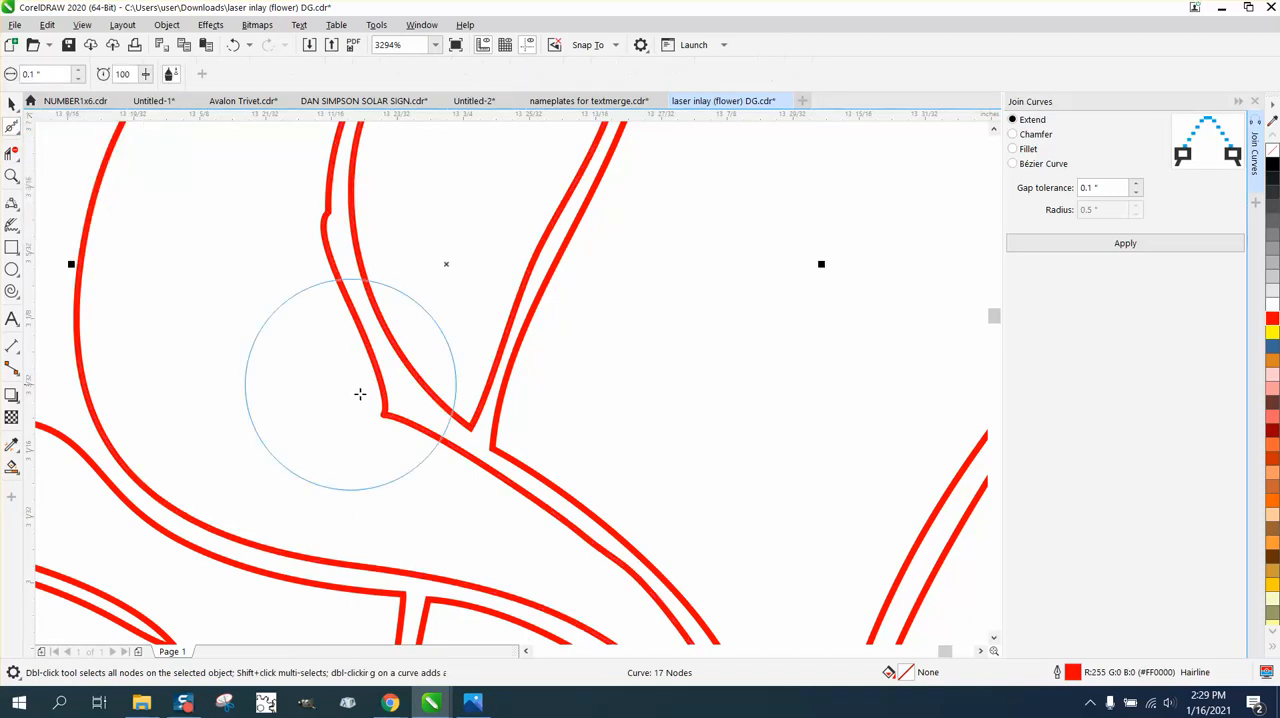
pyautogui.moveTo(360, 394)
pyautogui.mouseDown()
pyautogui.moveTo(400, 414)
pyautogui.moveTo(391, 423)
pyautogui.moveTo(320, 303)
pyautogui.moveTo(317, 214)
pyautogui.mouseUp()
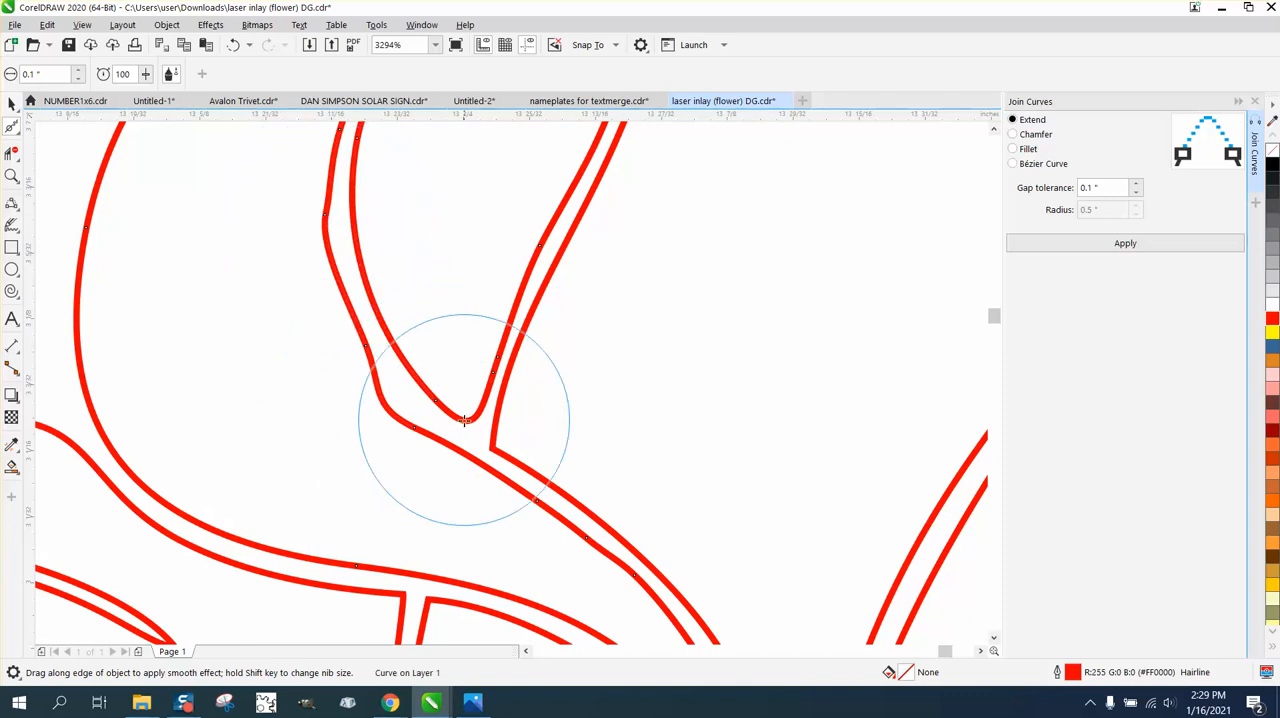
pyautogui.scroll(-2, 464, 420)
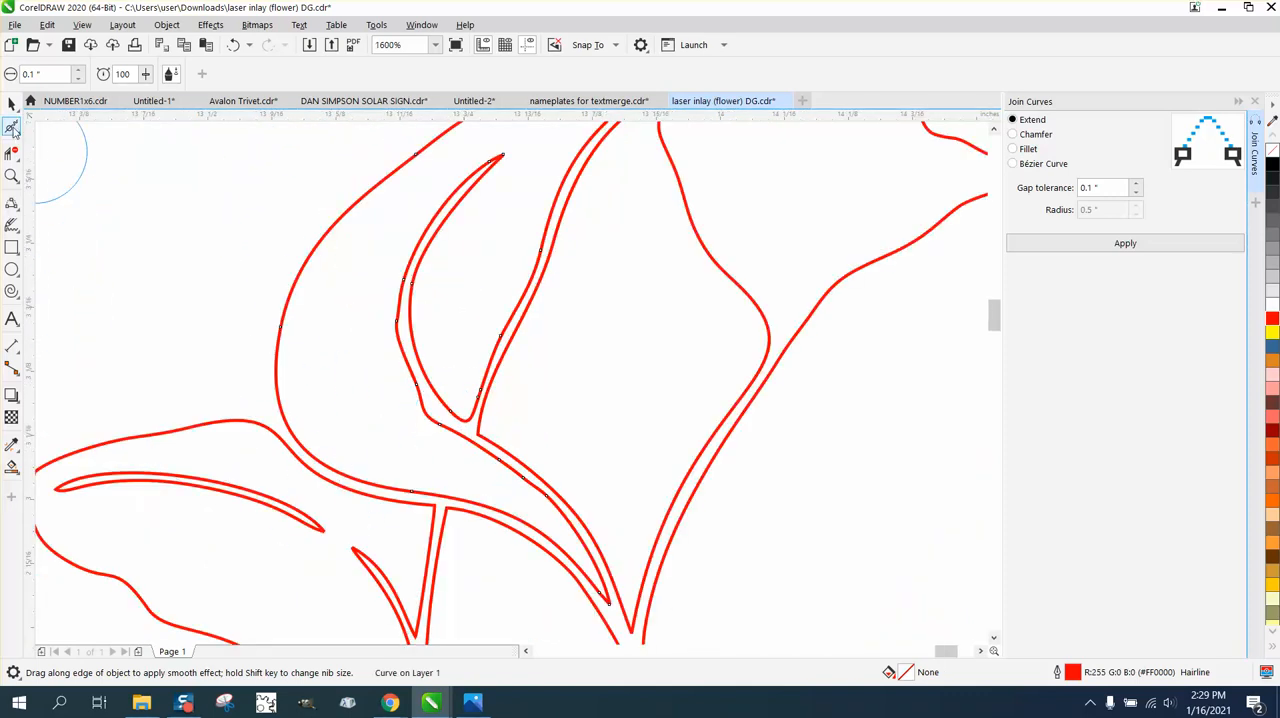
# Break the outer left petal's curve apart and delete the thin vein shape inside it.
pyautogui.click(14, 130)
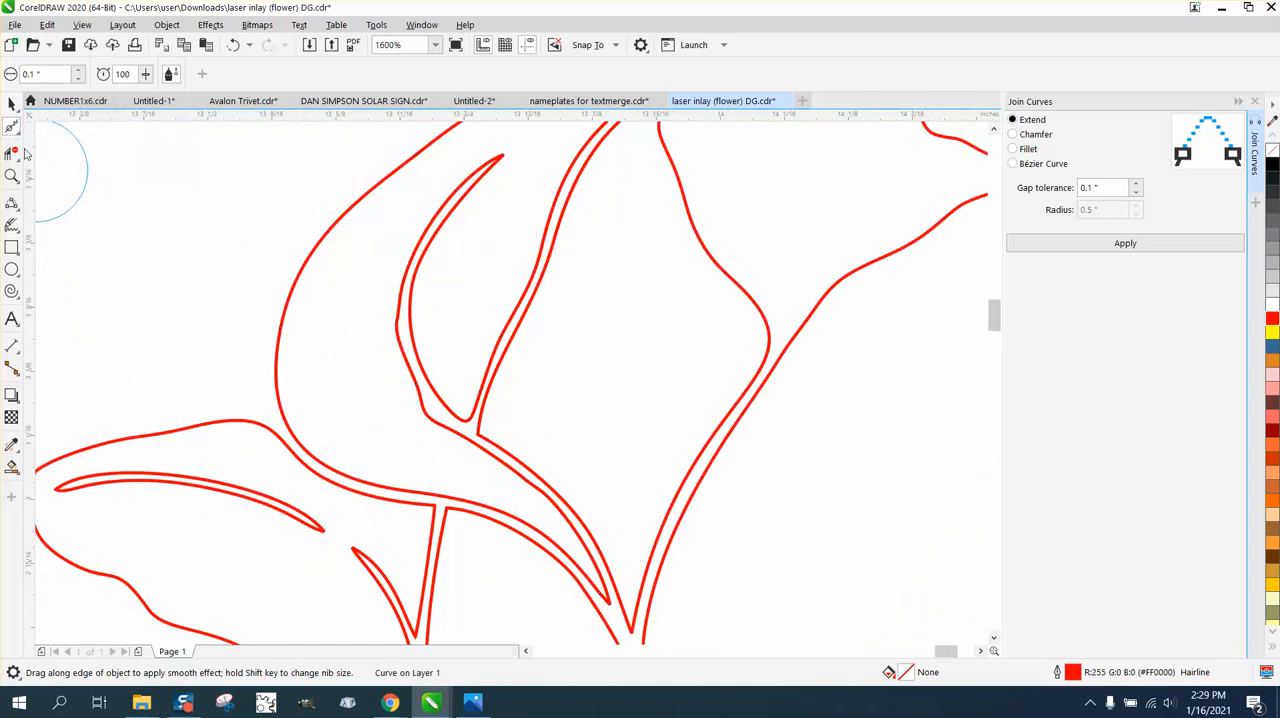
pyautogui.click(12, 104)
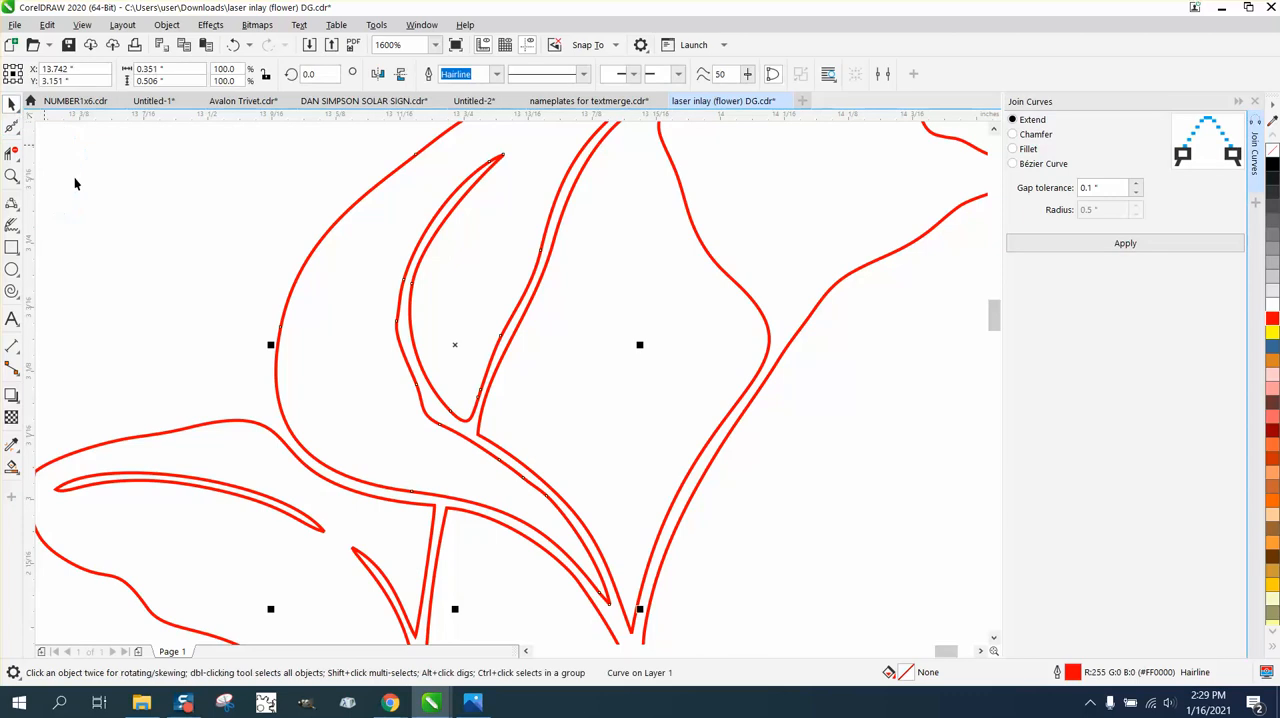
pyautogui.click(263, 503)
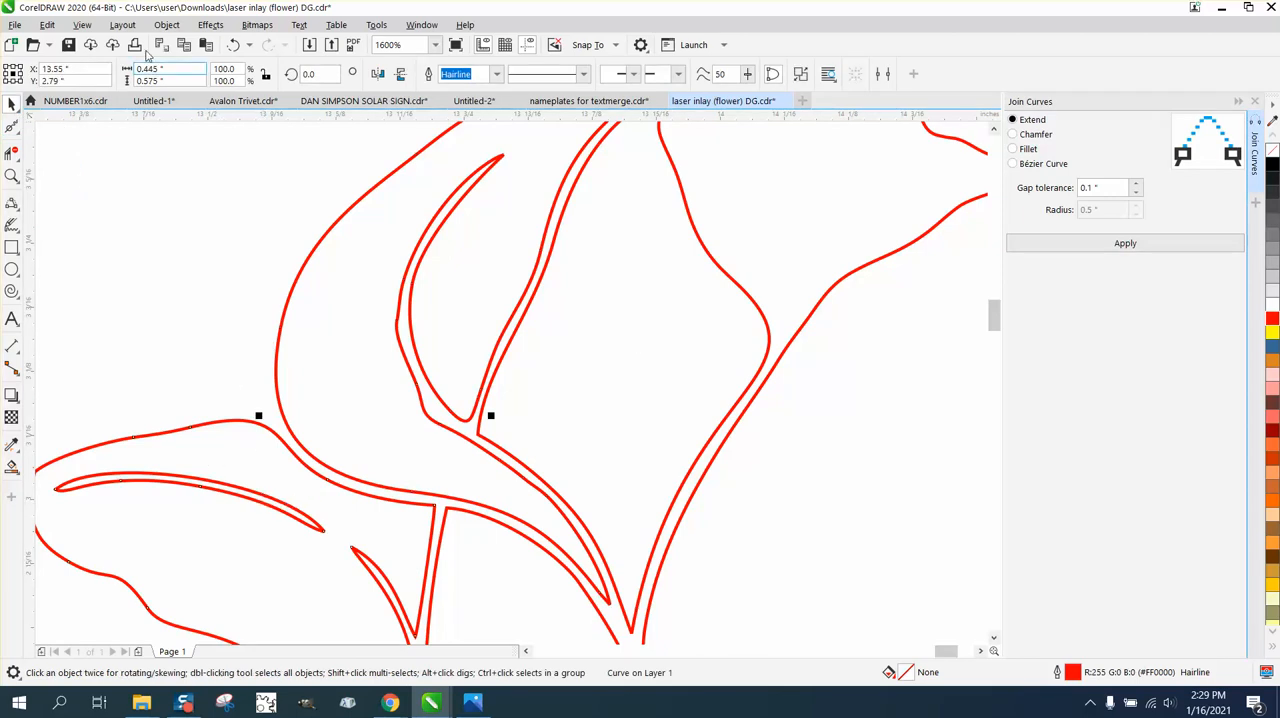
pyautogui.click(166, 24)
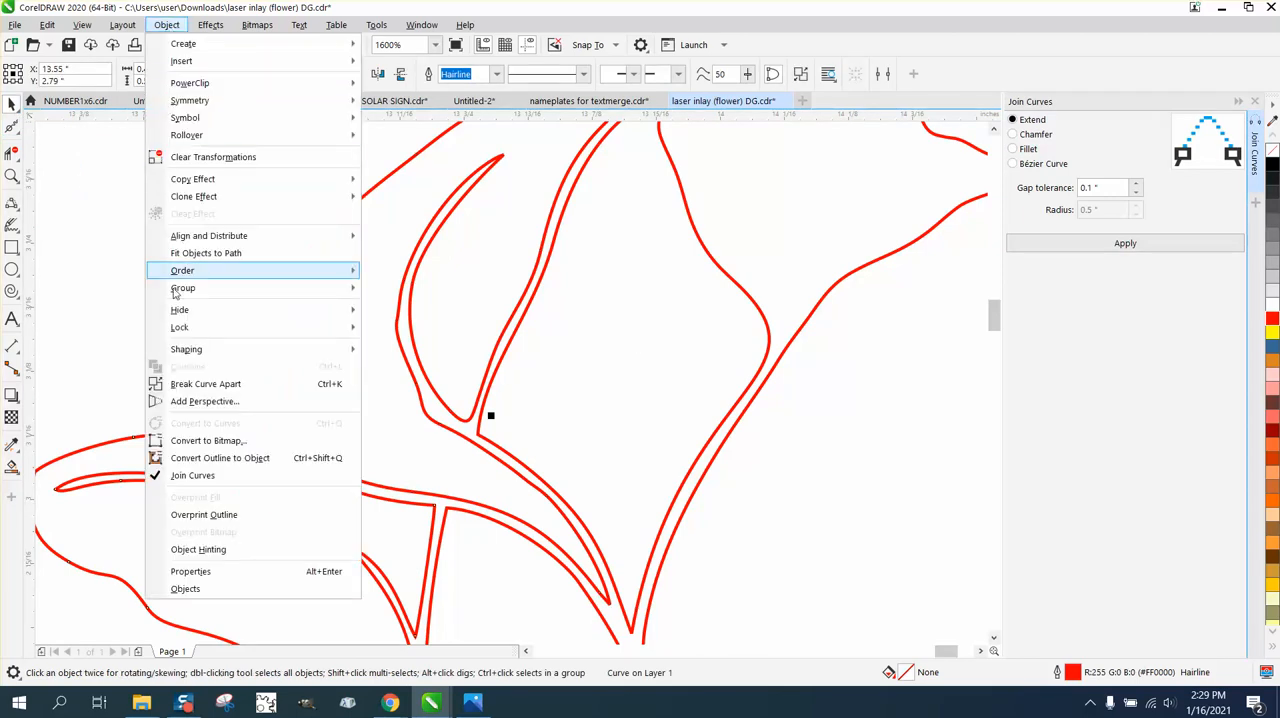
pyautogui.click(180, 384)
pyautogui.click(186, 479)
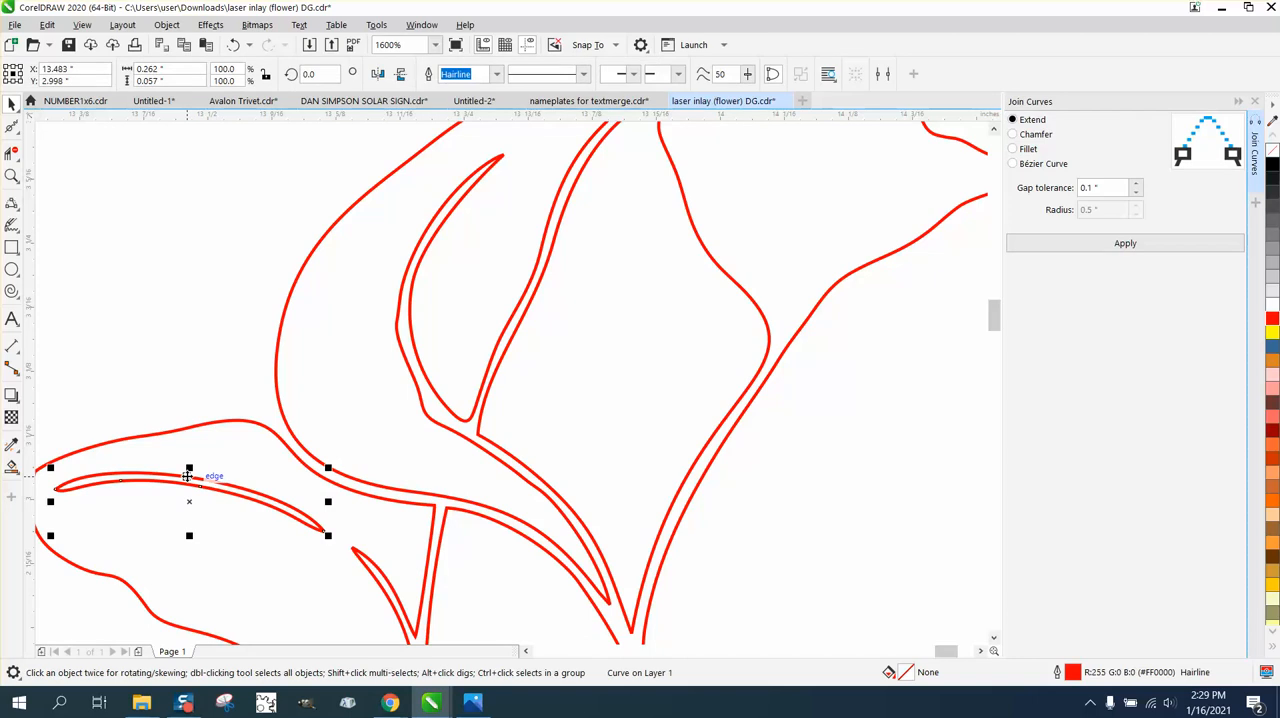
pyautogui.press('Delete')
# Delete the nodes forming the pointed slit on the outer left petal's inner edge beside the central lower petal.
pyautogui.scroll(-1, 390, 587)
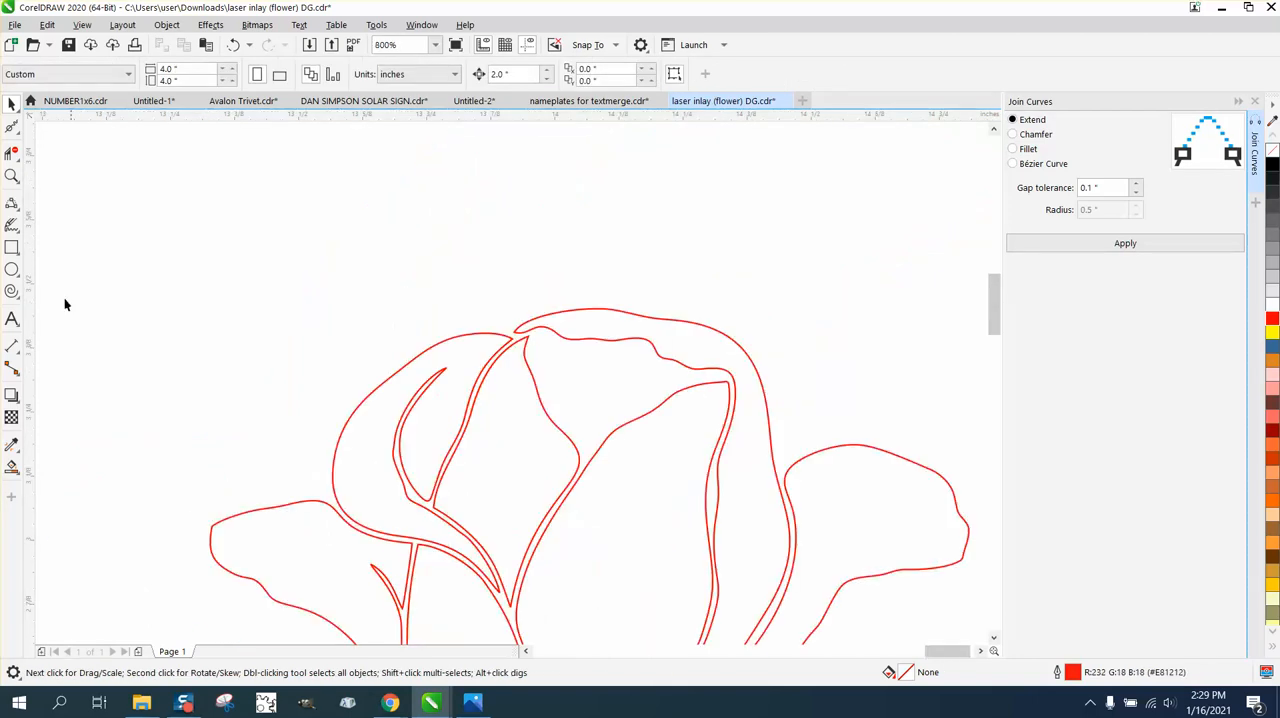
pyautogui.click(12, 176)
pyautogui.rightClick(320, 386)
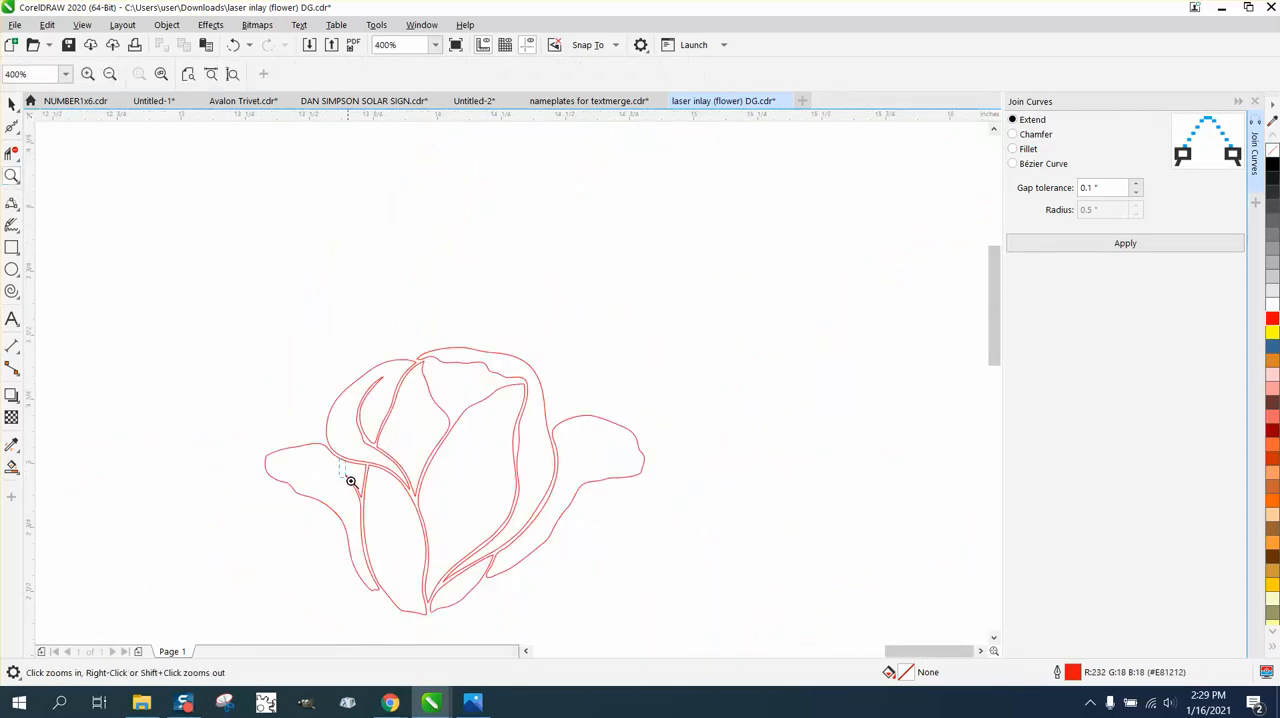
pyautogui.moveTo(350, 481); pyautogui.dragTo(410, 520)
pyautogui.click(12, 125)
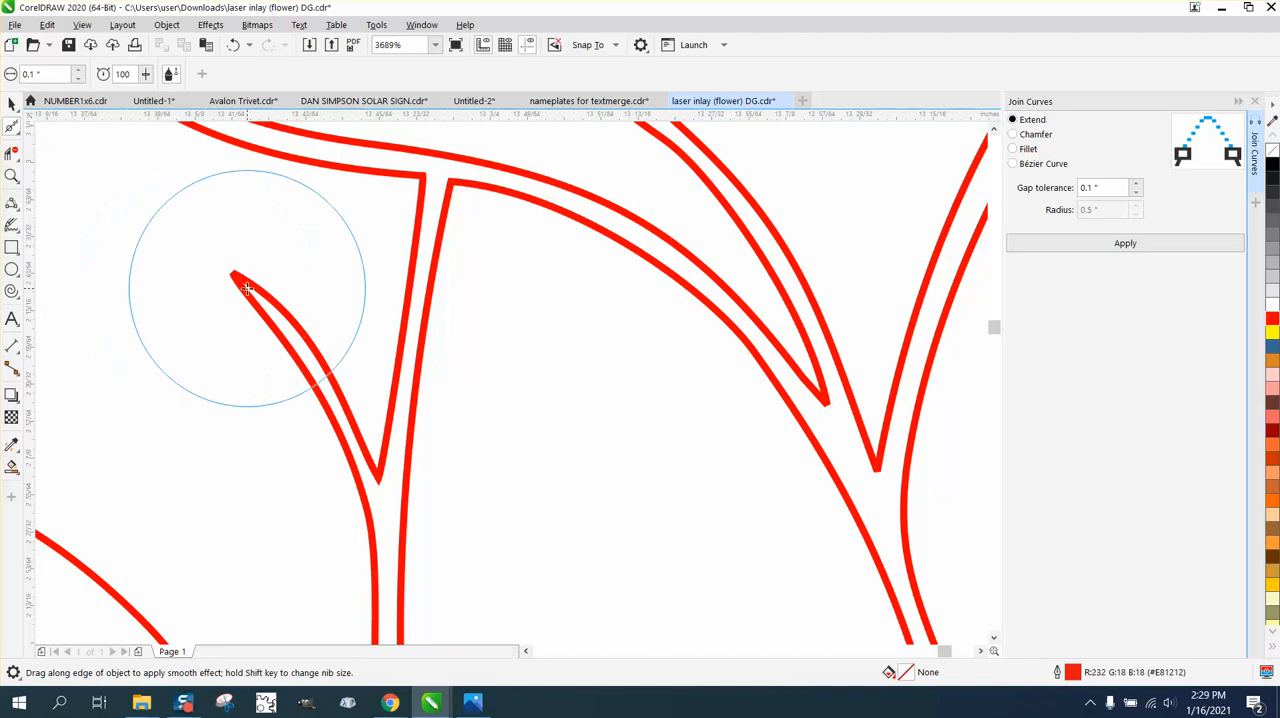
pyautogui.click(20, 132)
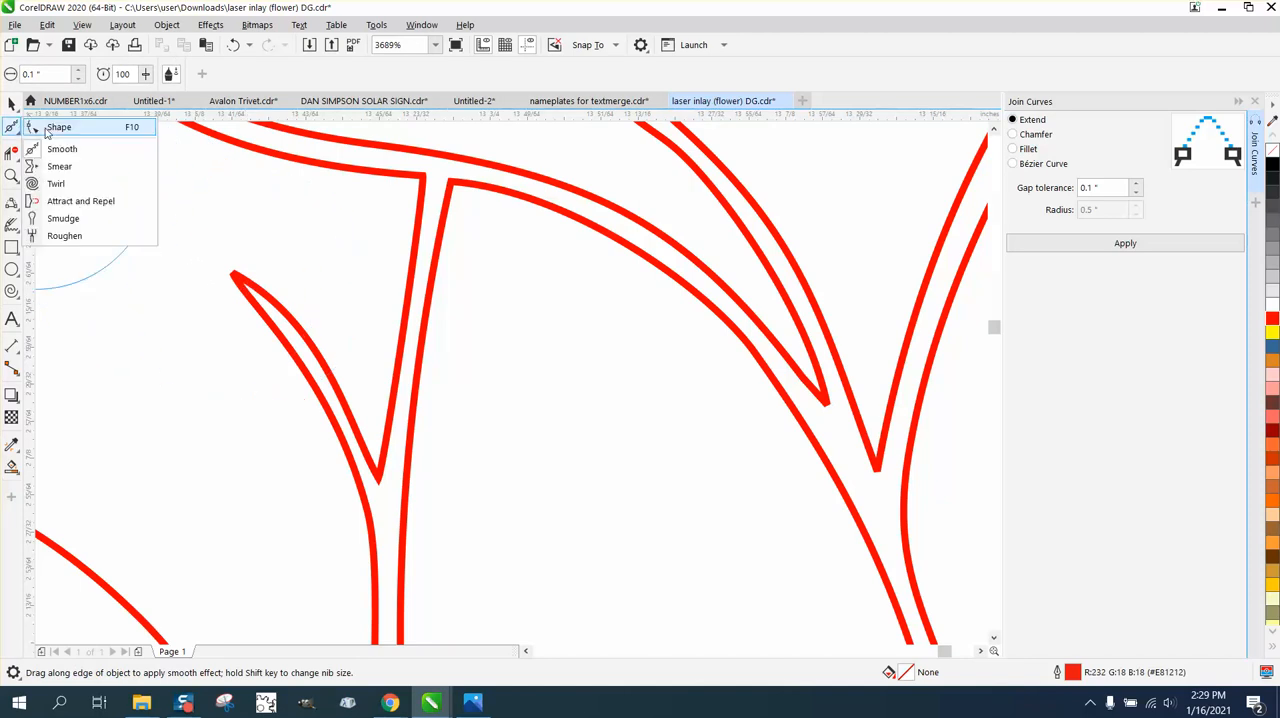
pyautogui.click(52, 128)
pyautogui.click(236, 283)
pyautogui.click(232, 279)
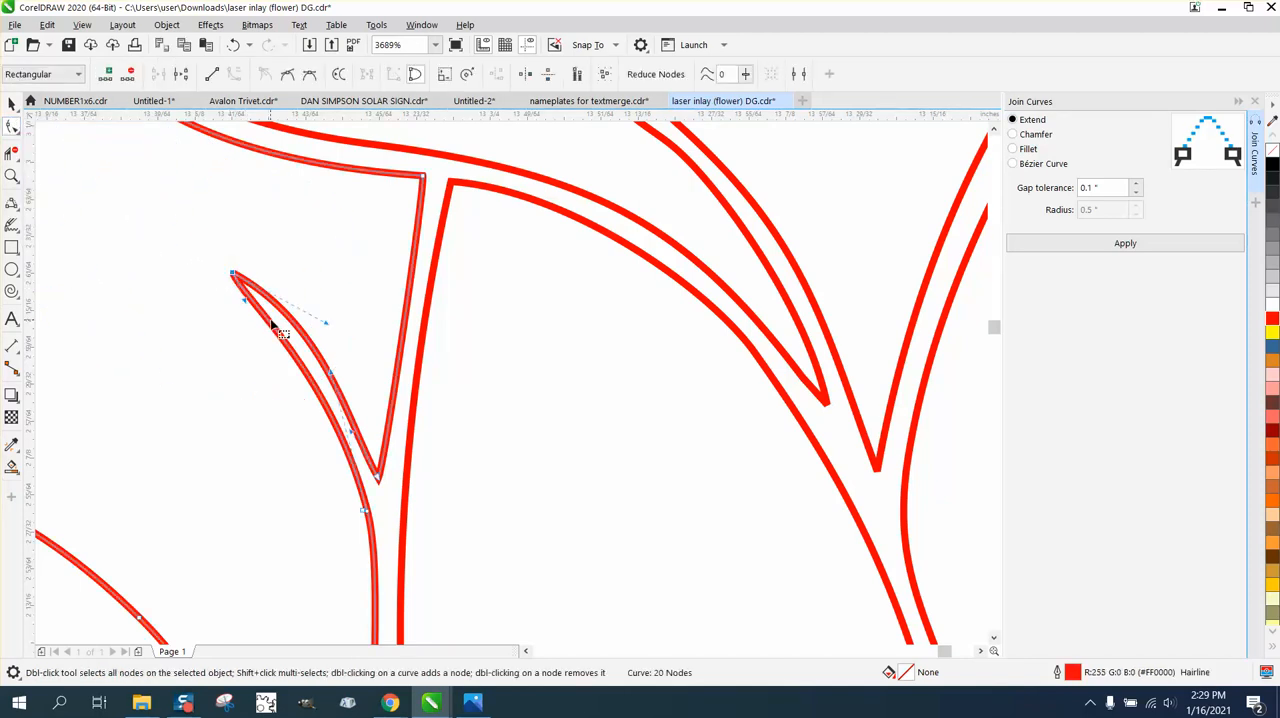
pyautogui.press('Delete')
pyautogui.doubleClick(366, 514)
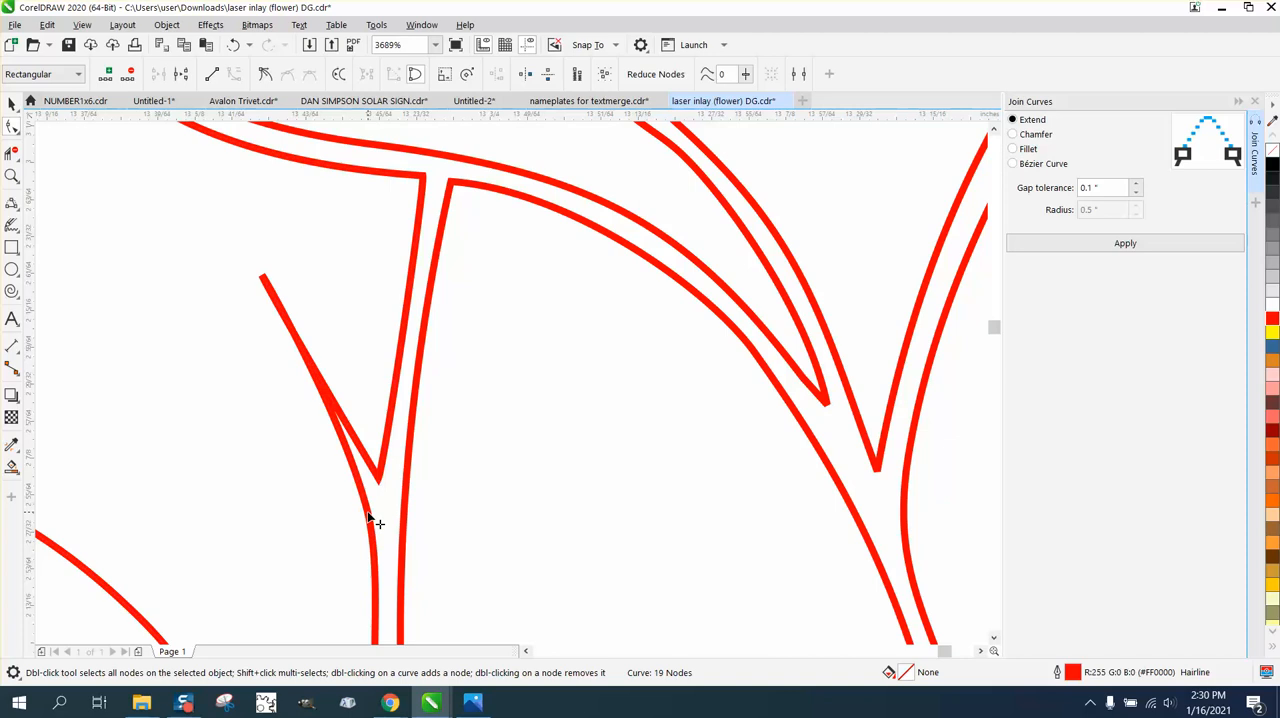
pyautogui.doubleClick(379, 477)
pyautogui.scroll(-2, 391, 466)
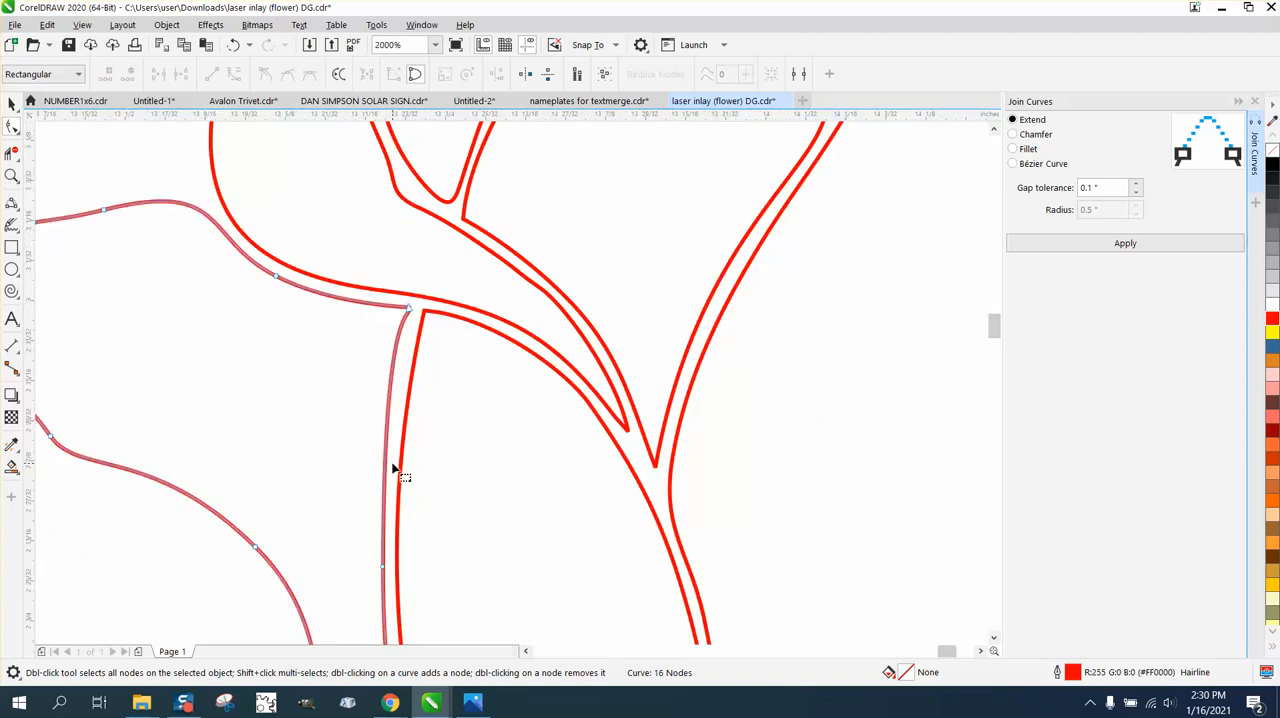
pyautogui.scroll(-1, 392, 467)
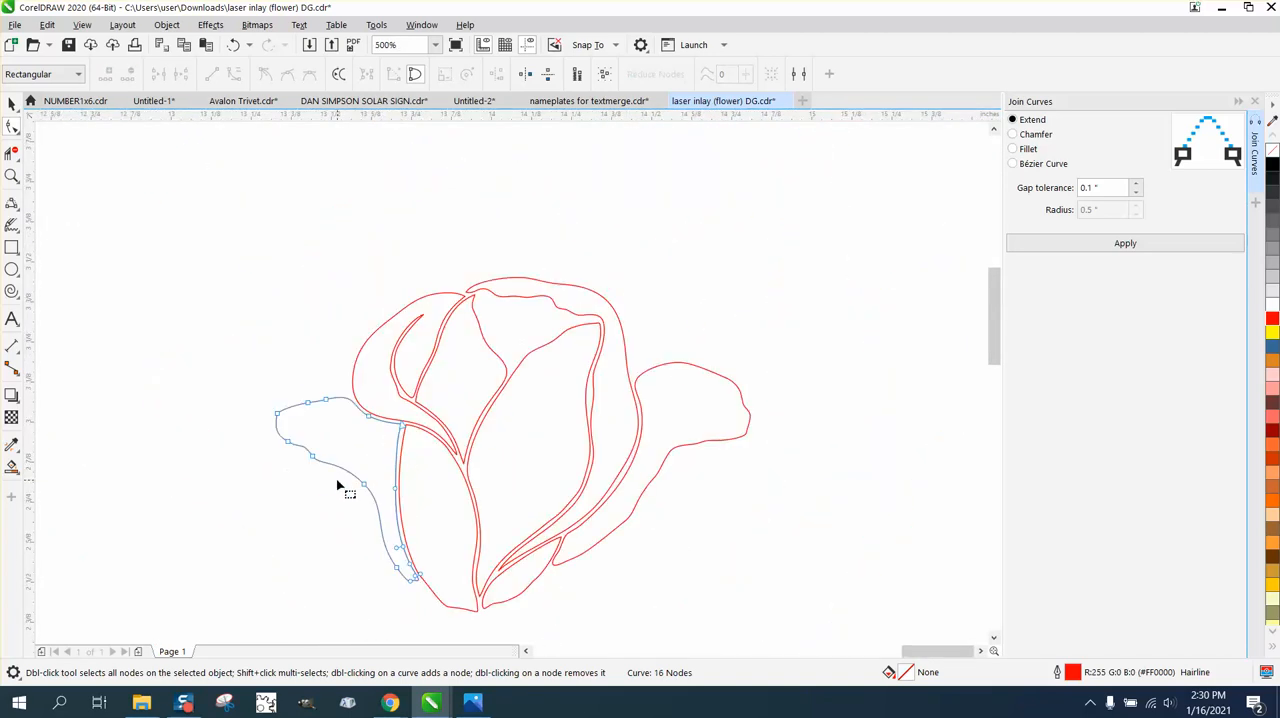
# Delete one of the two nearly overlapping nodes on the lower inner edge of the outer left petal.
pyautogui.click(12, 176)
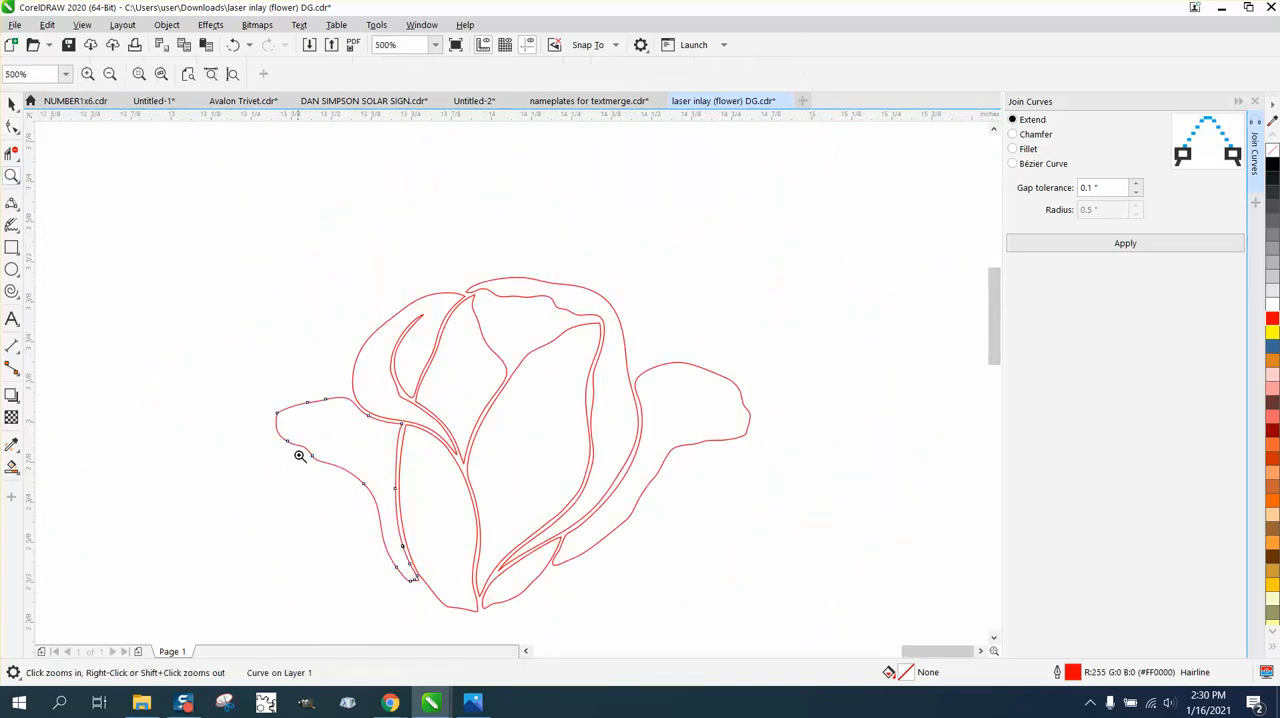
pyautogui.moveTo(338, 518); pyautogui.dragTo(491, 586)
pyautogui.moveTo(383, 317); pyautogui.dragTo(635, 426)
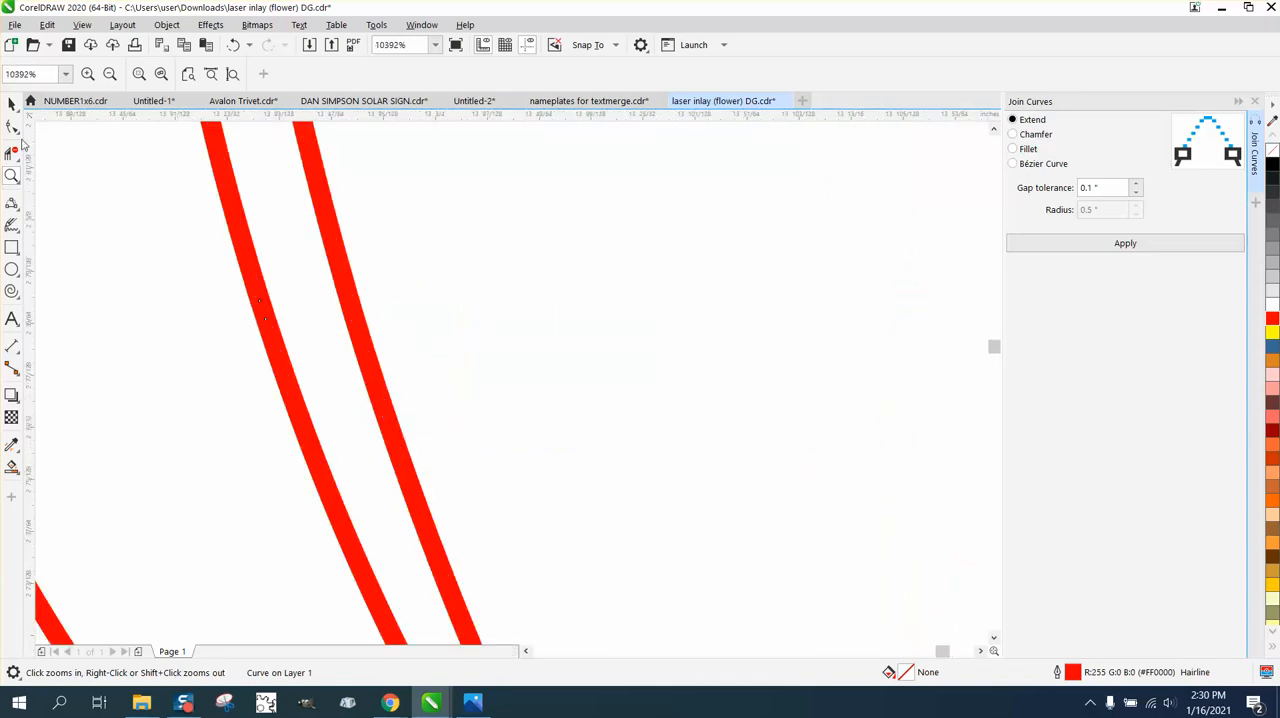
pyautogui.click(12, 126)
pyautogui.click(260, 303)
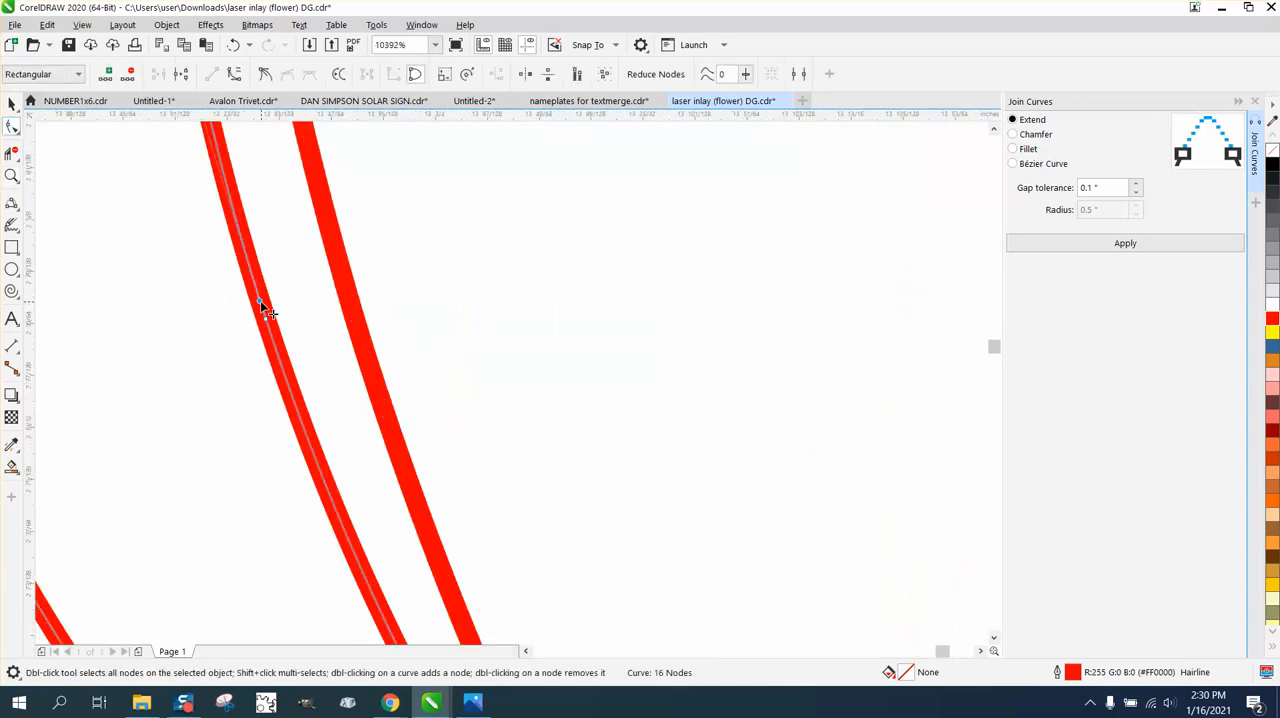
pyautogui.press('Delete')
pyautogui.scroll(-5, 277, 337)
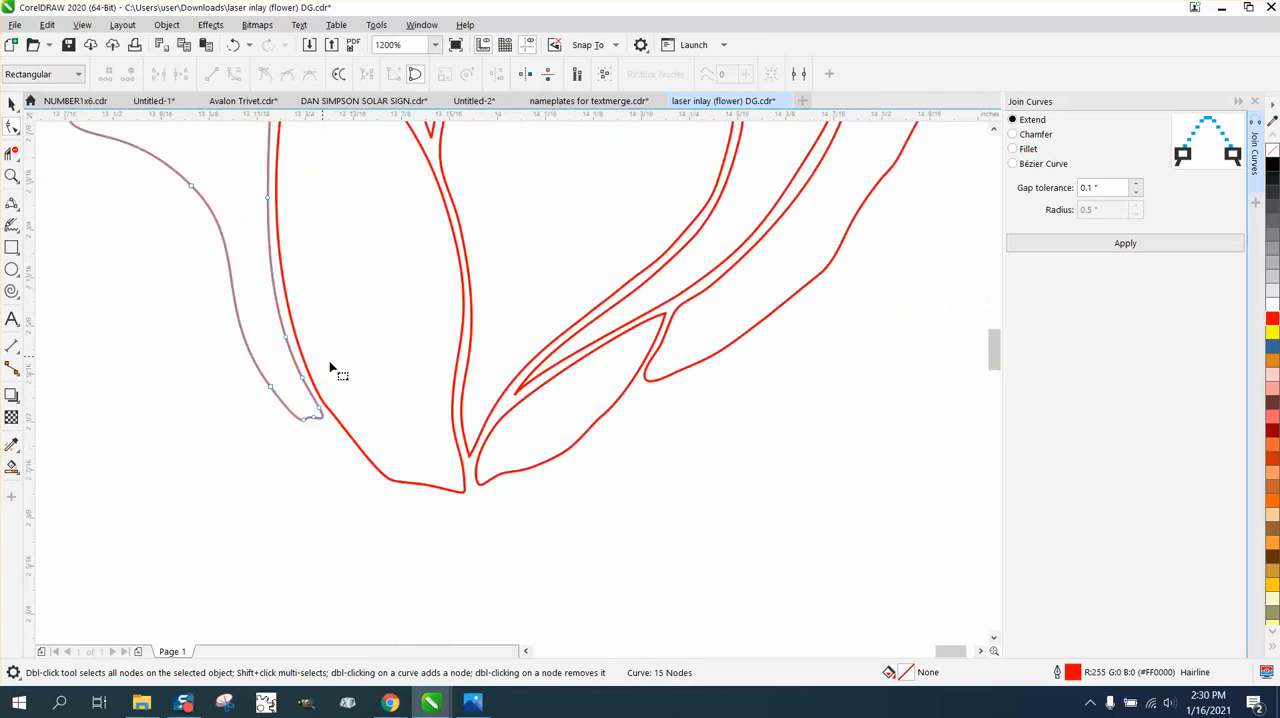
pyautogui.scroll(-3, 428, 408)
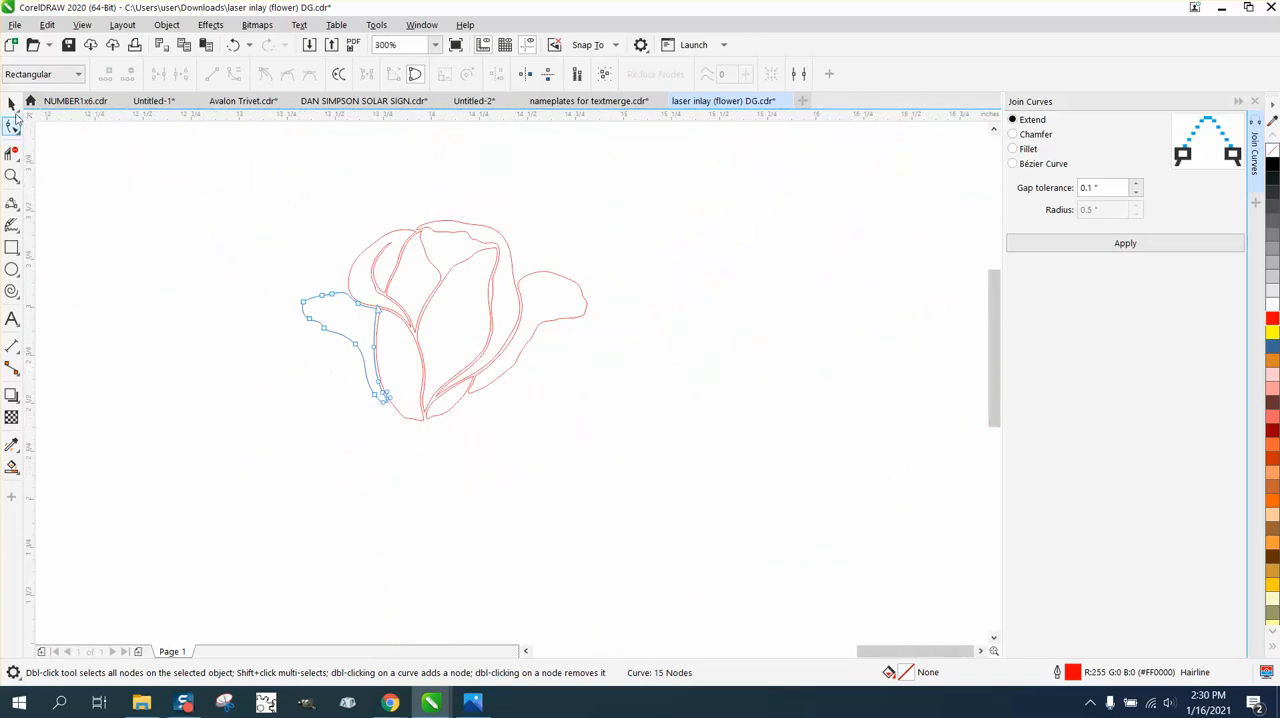
# Create a single boundary curve from all eight rose outlines and place it 2 inches to the right of the original.
pyautogui.click(12, 104)
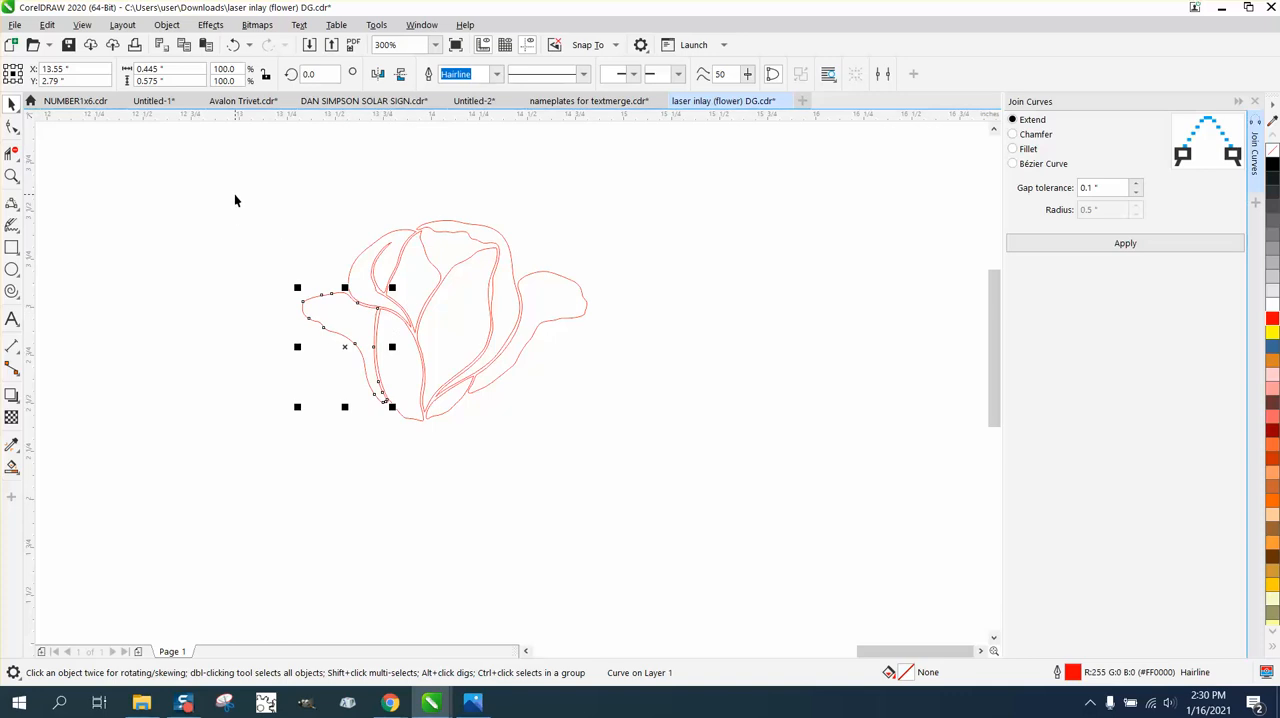
pyautogui.moveTo(235, 200); pyautogui.dragTo(728, 471)
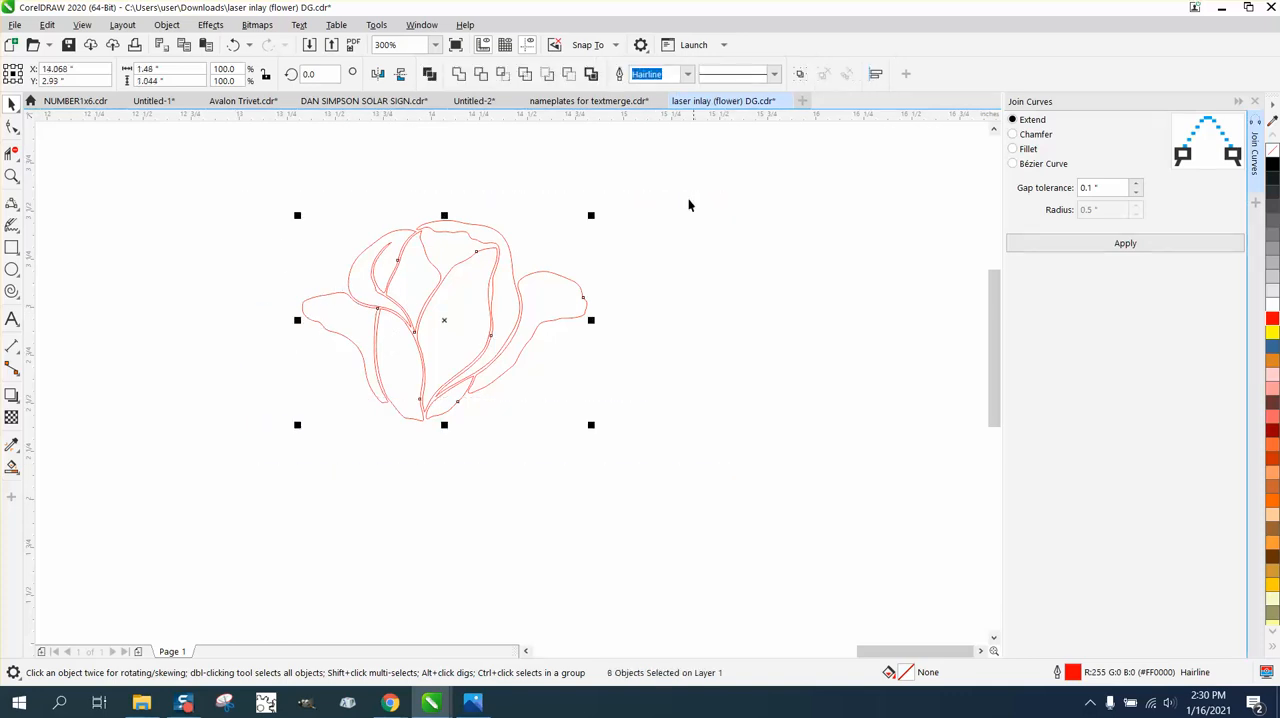
pyautogui.click(591, 75)
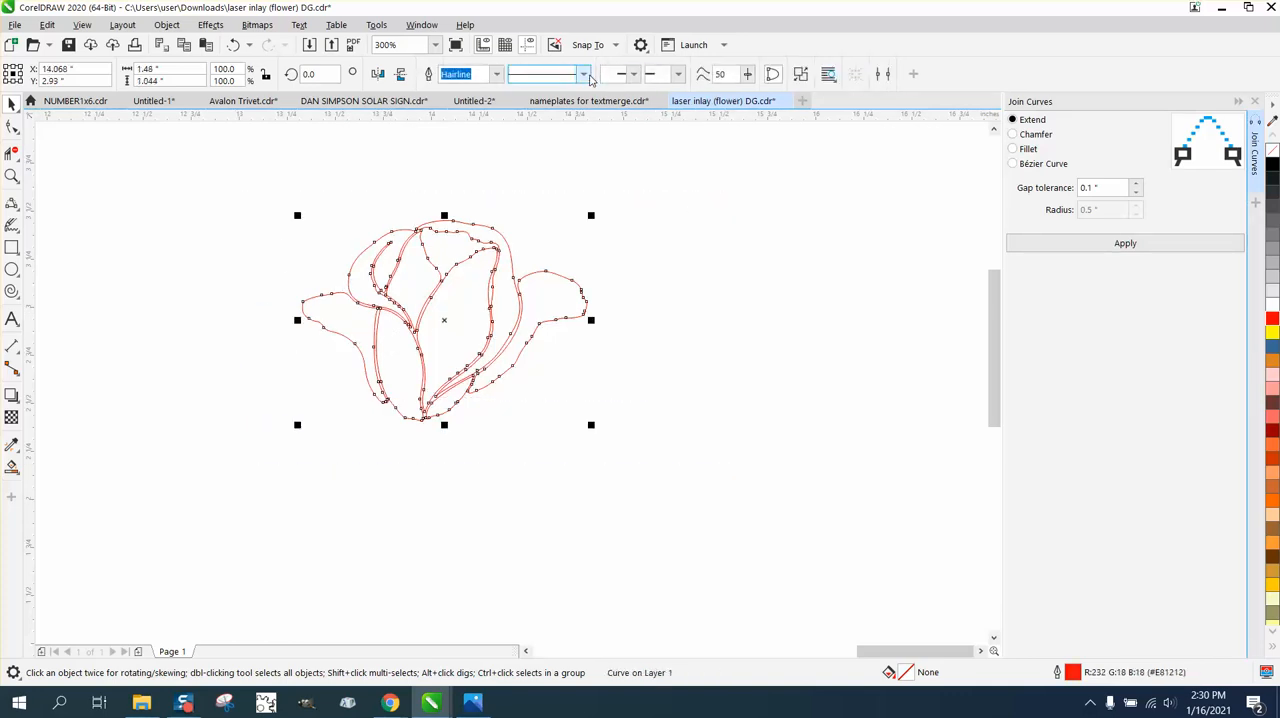
pyautogui.hotkey('ctrl', 'd')
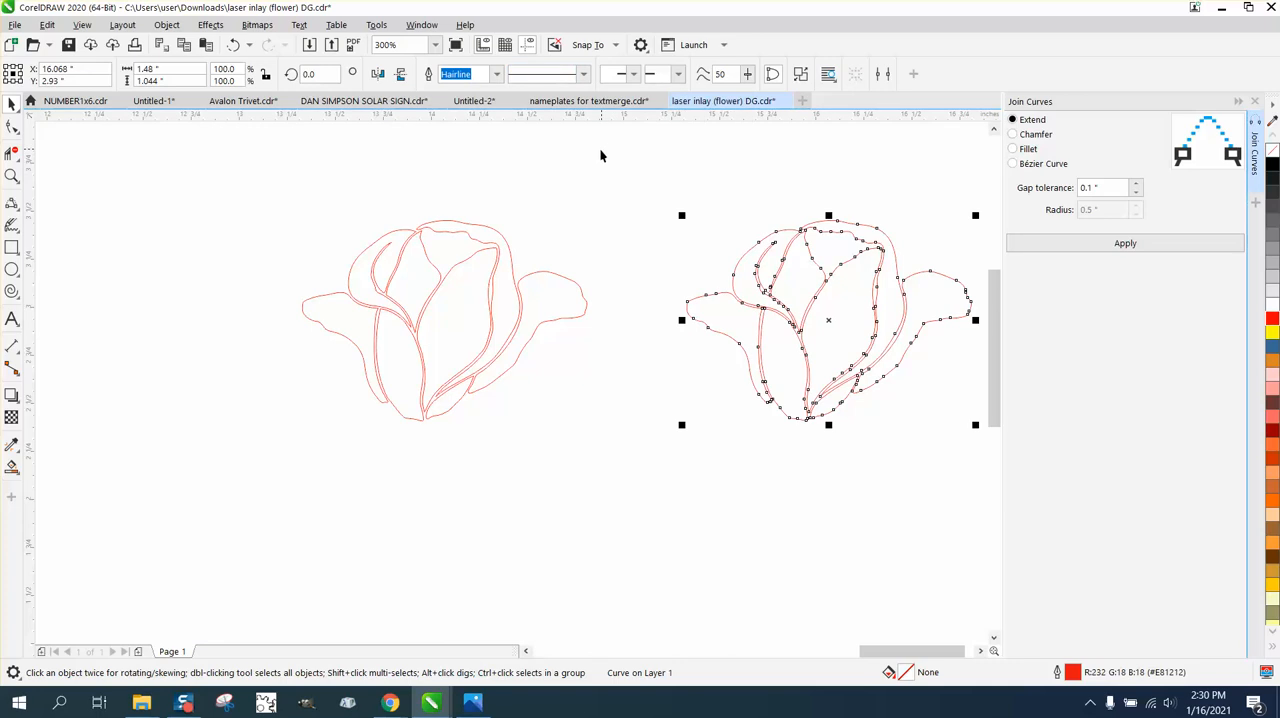
# Close the Join Curves settings, open the Contour settings and set the rose copy's contour alignment to outside.
pyautogui.scroll(-2, 599, 147)
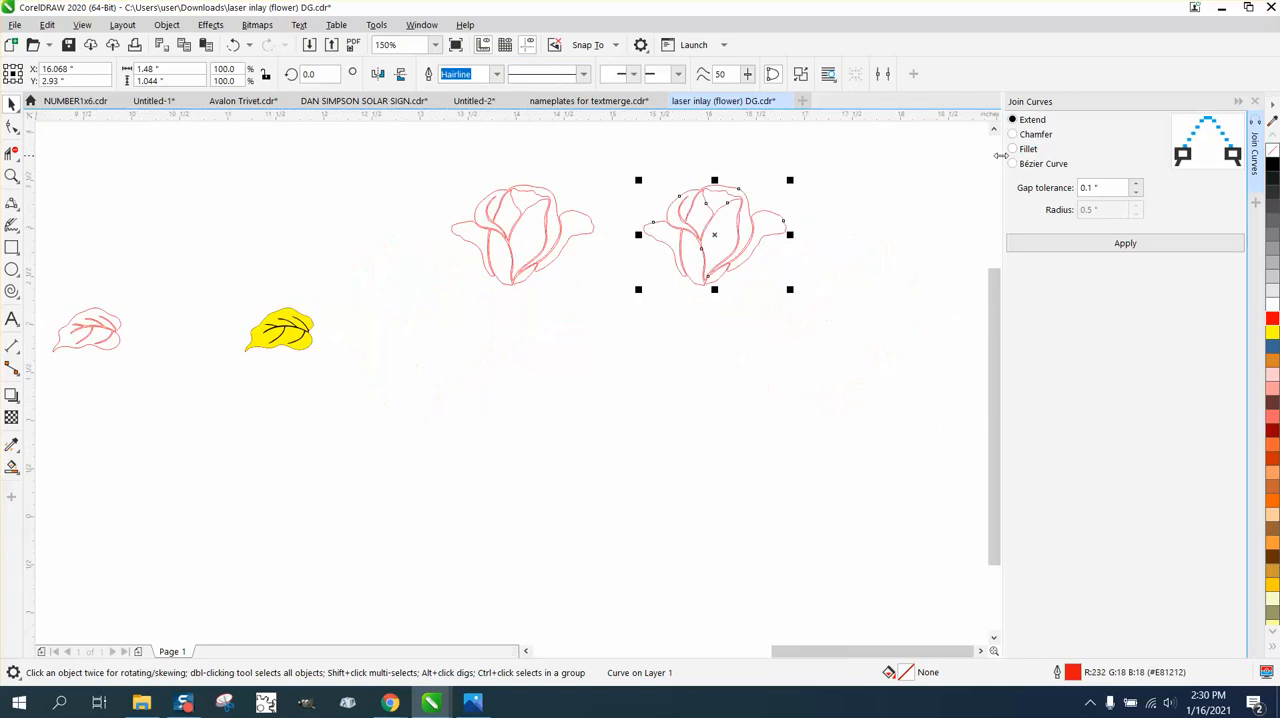
pyautogui.click(1256, 102)
pyautogui.click(210, 25)
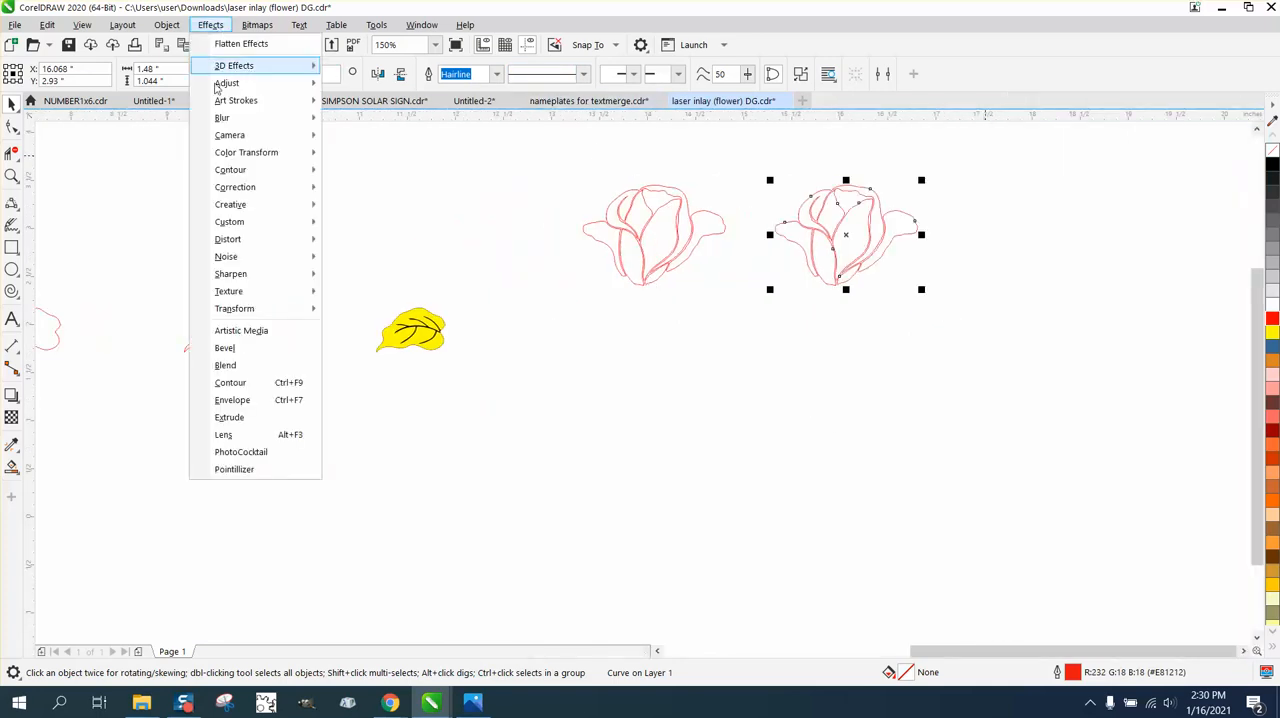
pyautogui.click(237, 385)
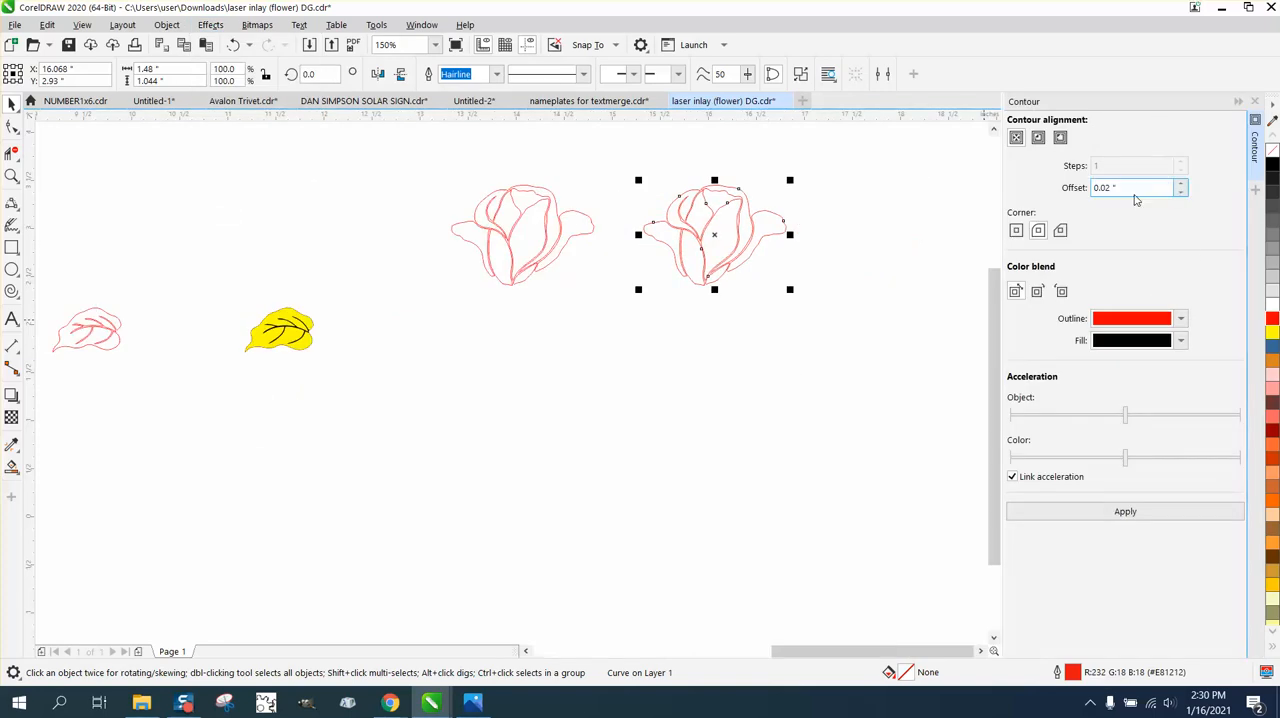
pyautogui.click(1061, 139)
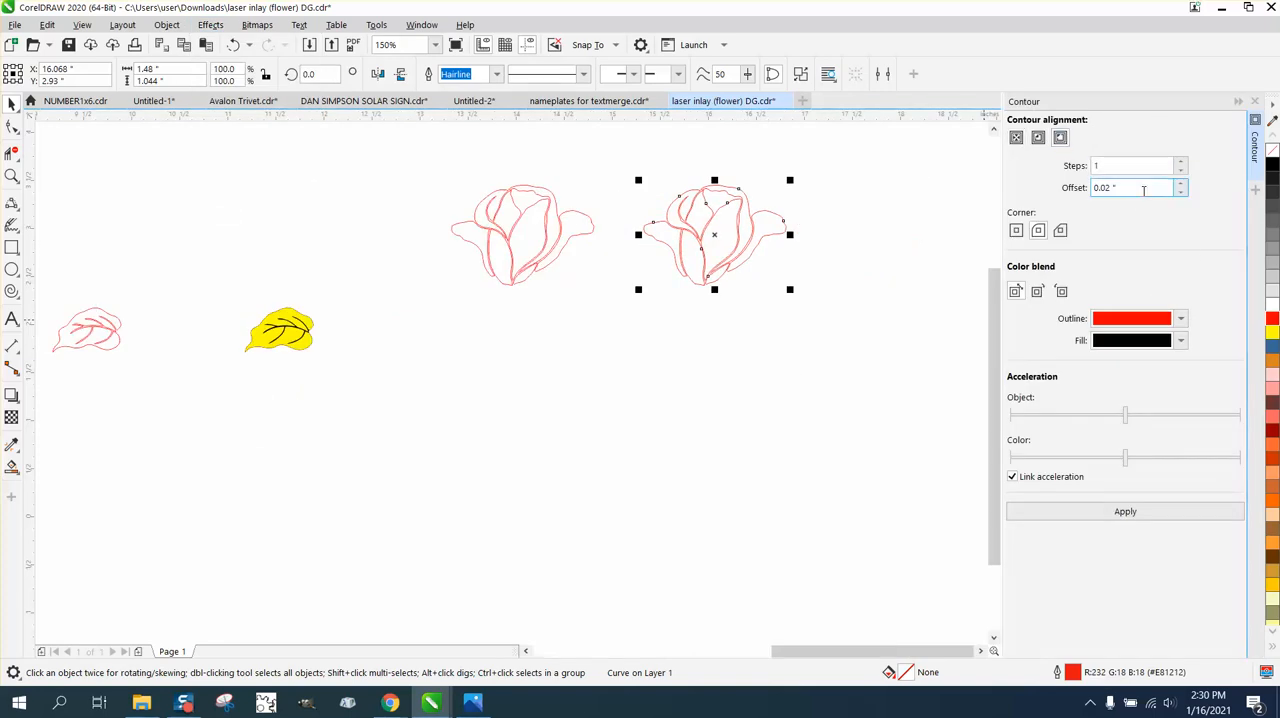
pyautogui.moveTo(1145, 190); pyautogui.dragTo(1065, 194)
pyautogui.write('.2')
pyautogui.click(1128, 512)
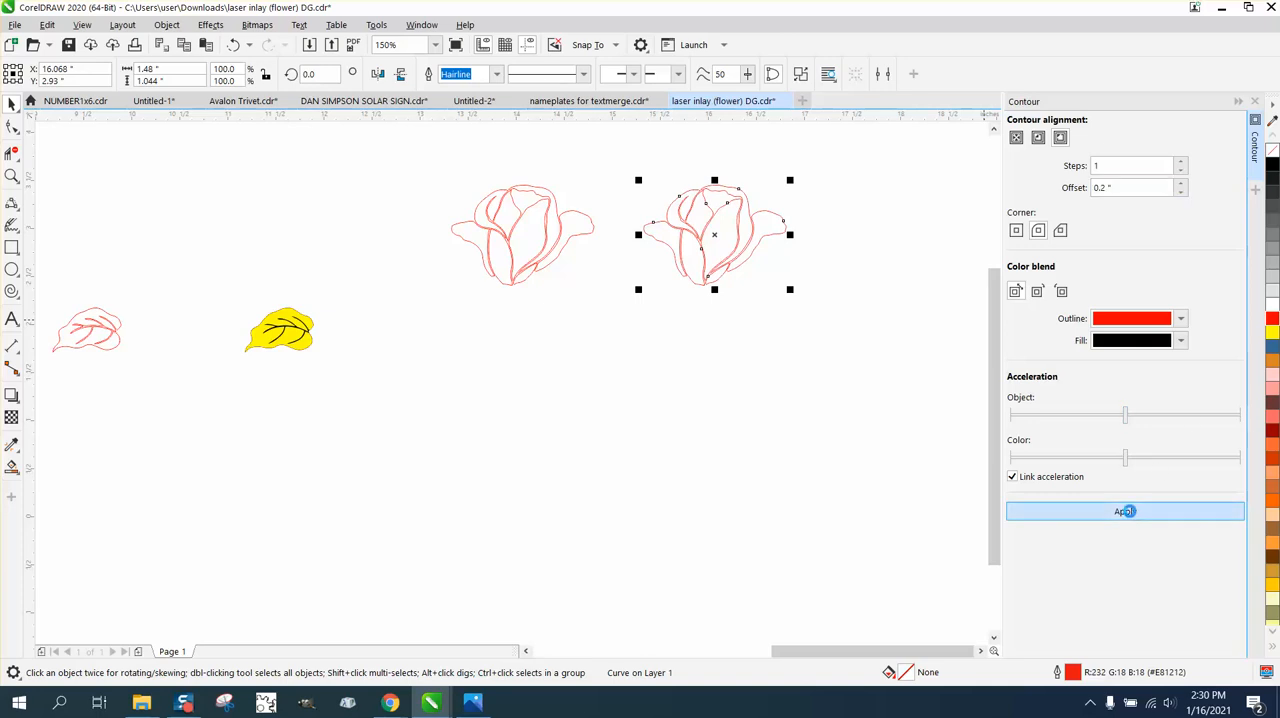
pyautogui.click(233, 44)
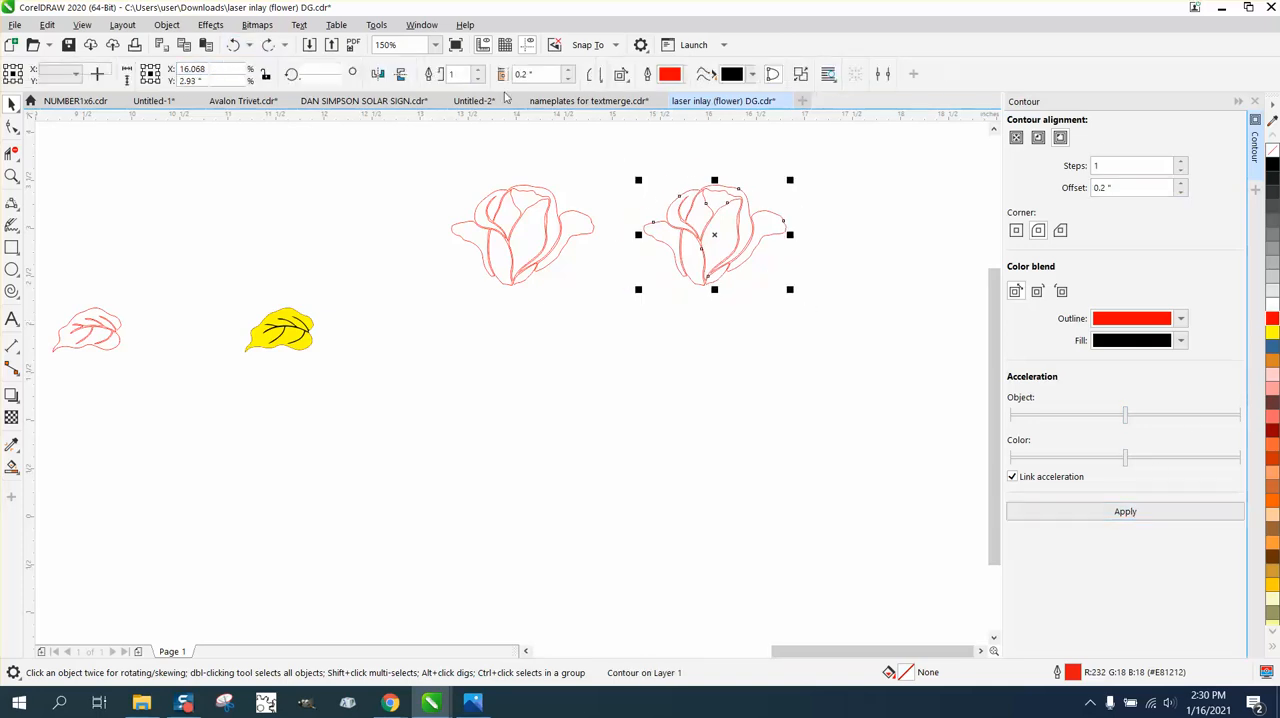
# Apply a one-step outside contour with a 0.02-inch offset to the rose copy, and break the contour apart.
pyautogui.doubleClick(1135, 185)
pyautogui.press('BackSpace')
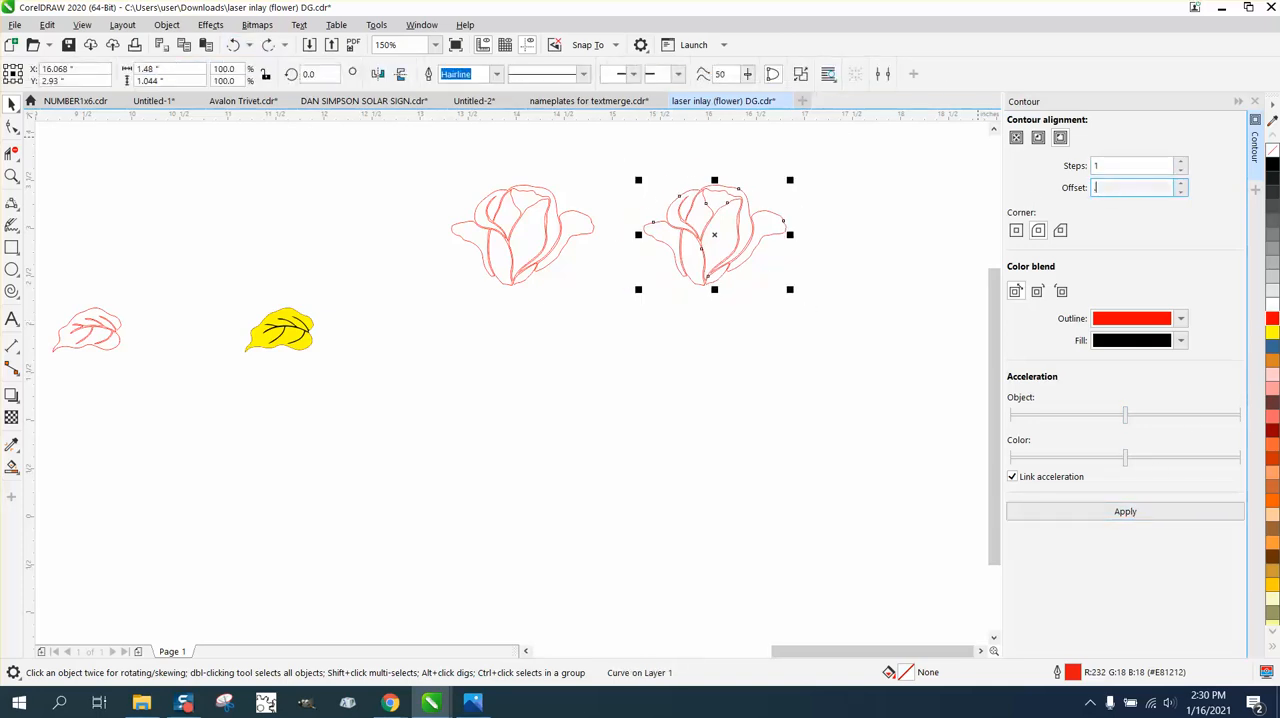
pyautogui.write('.02')
pyautogui.click(1125, 512)
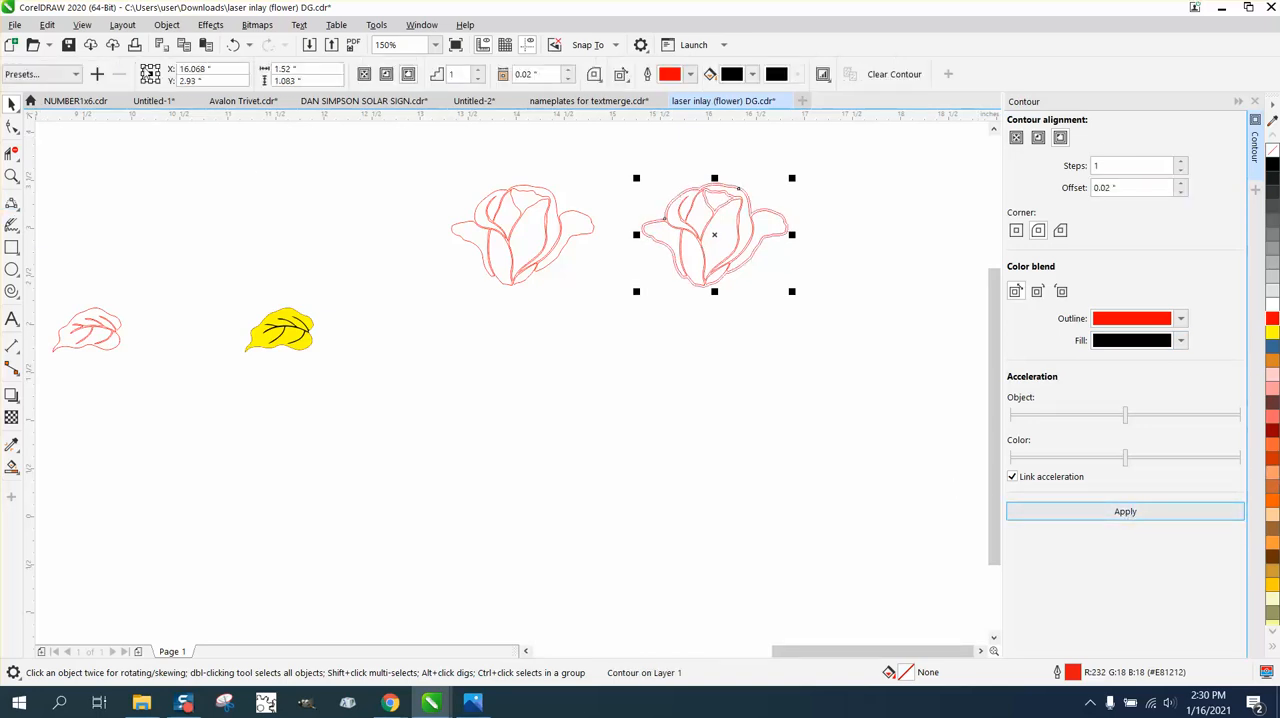
pyautogui.click(167, 25)
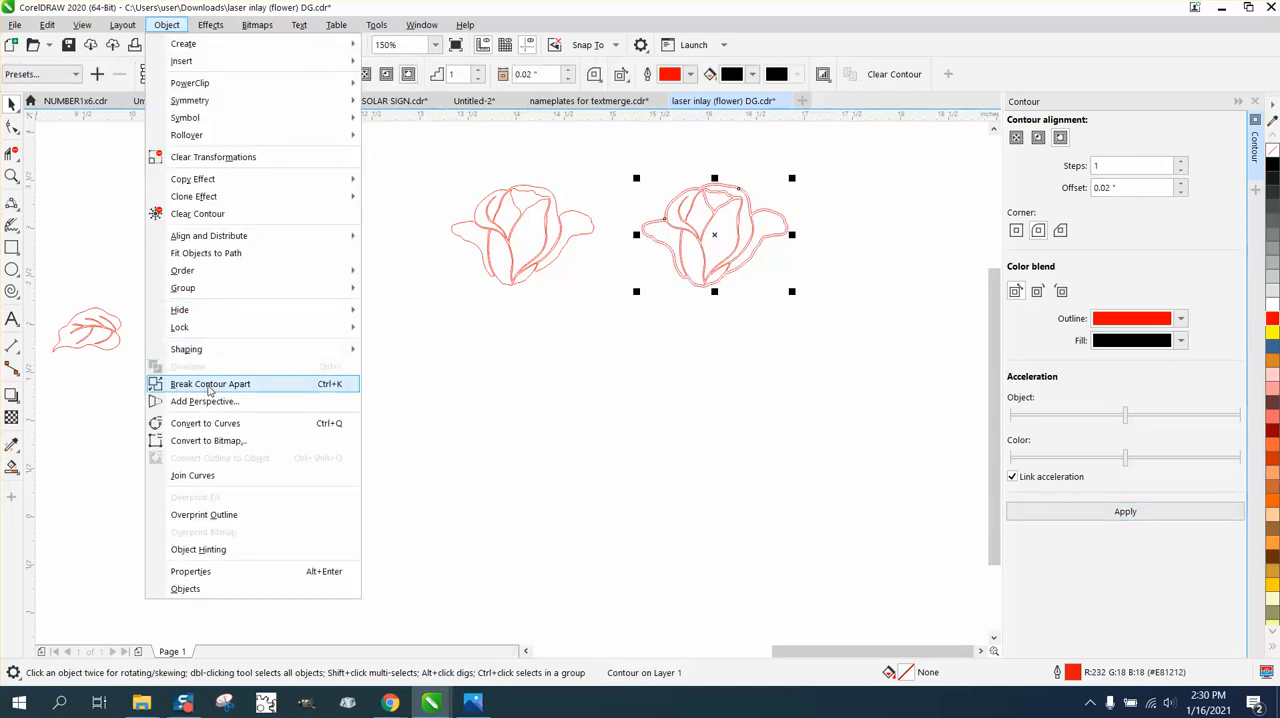
pyautogui.click(182, 382)
# Move the separated offset outline 4 inches left, placing it beside the original rose at the same height.
pyautogui.click(757, 246)
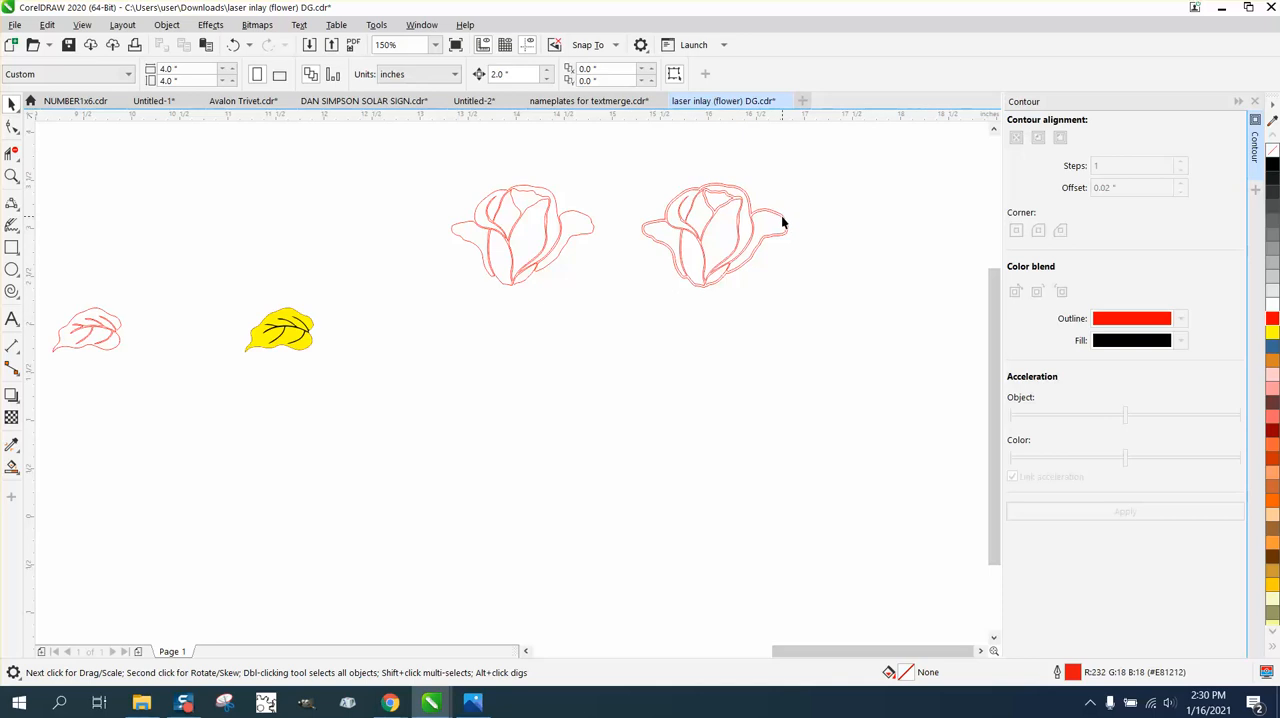
pyautogui.click(783, 222)
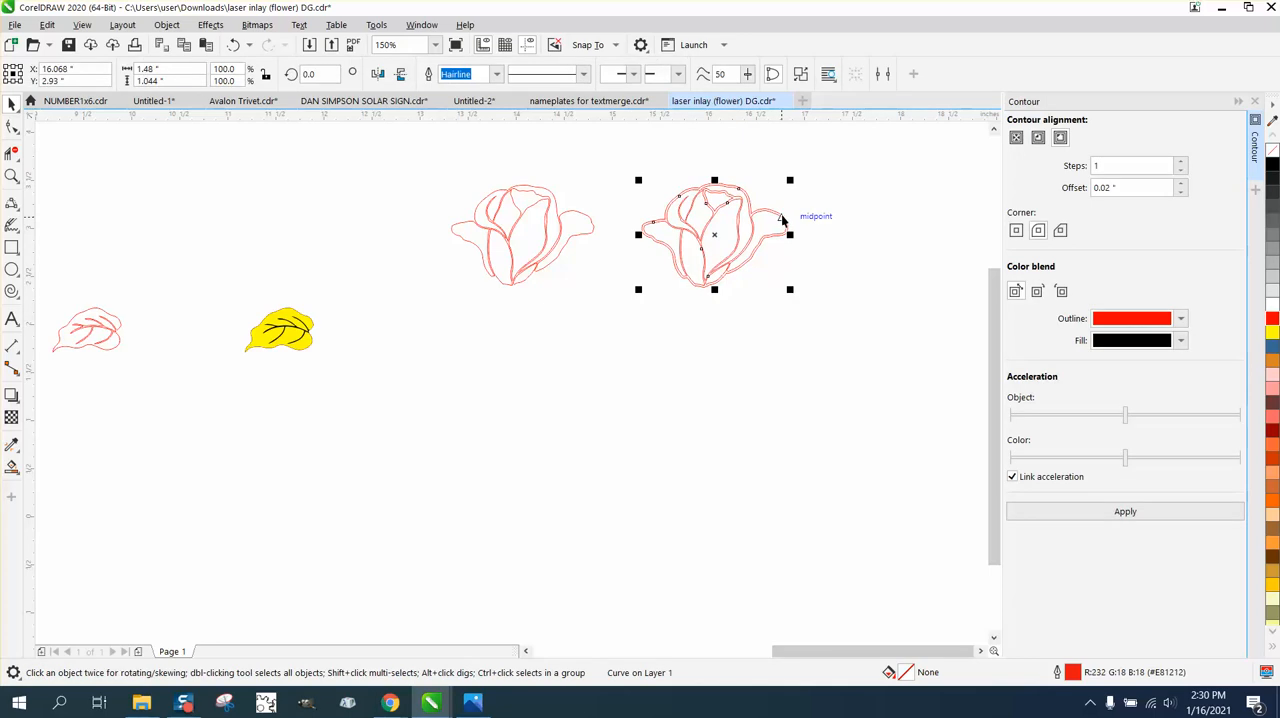
pyautogui.click(791, 214)
pyautogui.click(785, 218)
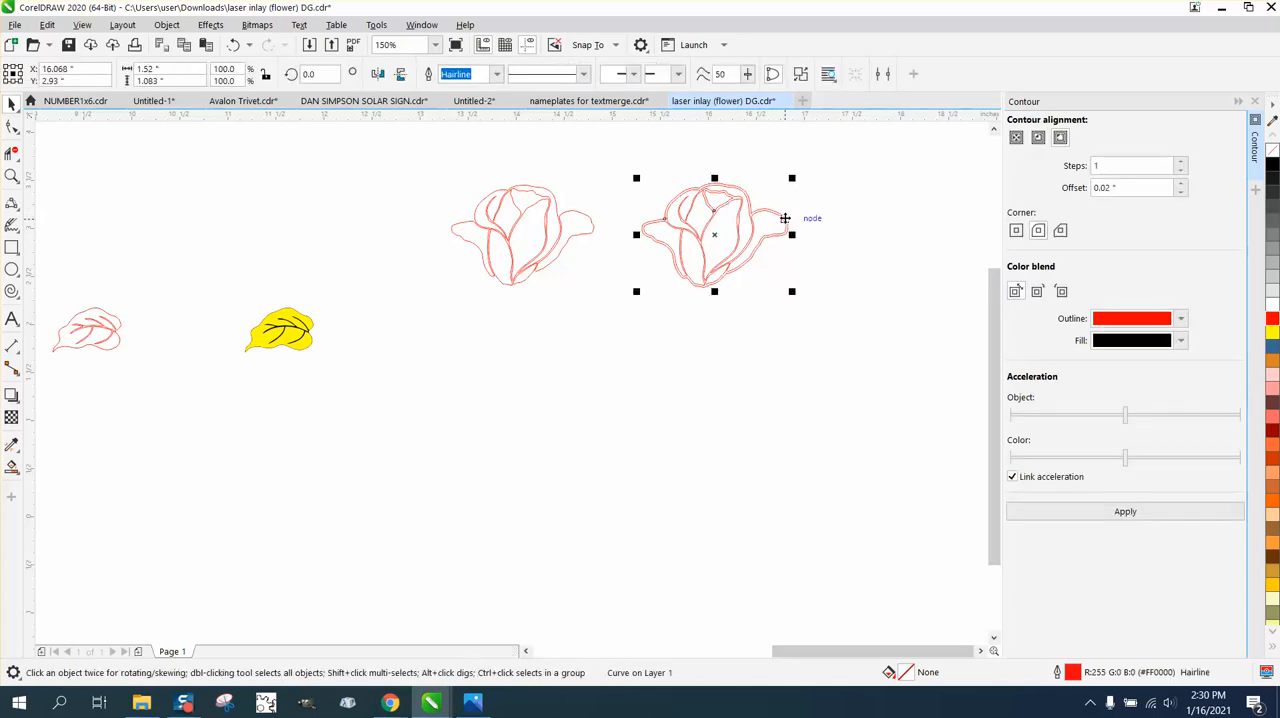
pyautogui.press('Down')
pyautogui.click(800, 262)
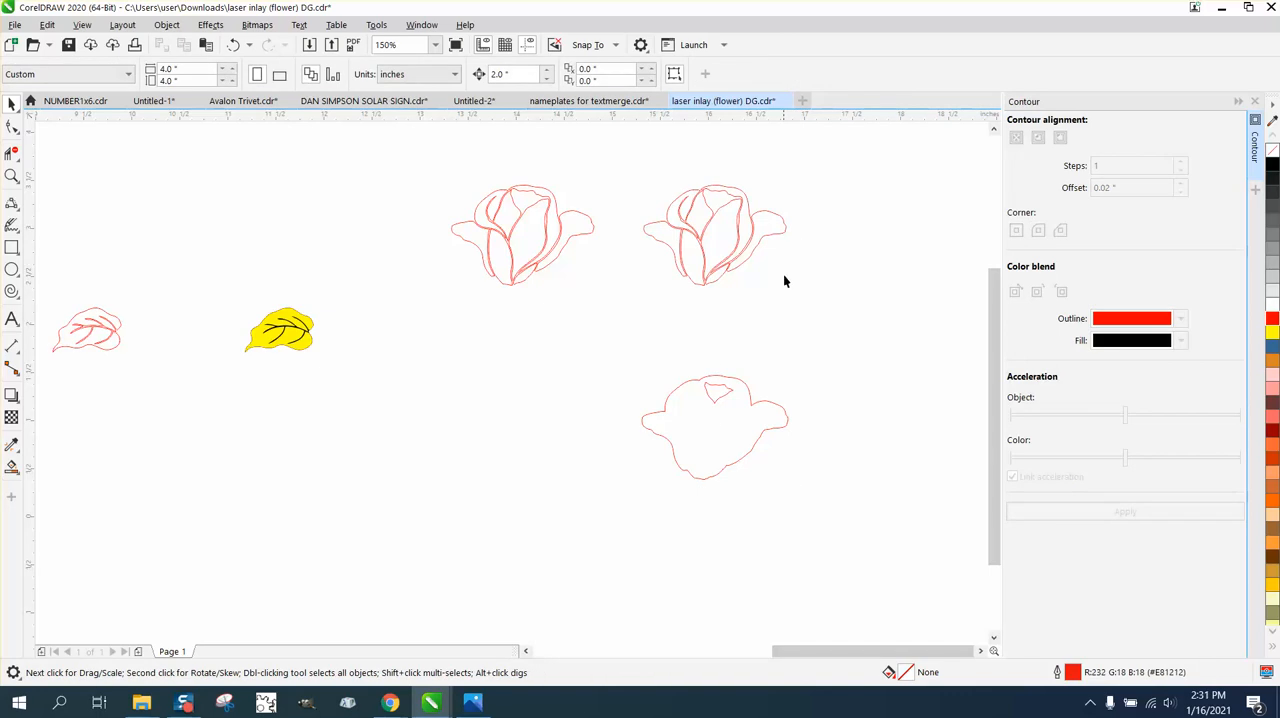
pyautogui.click(748, 392)
pyautogui.press('Left')
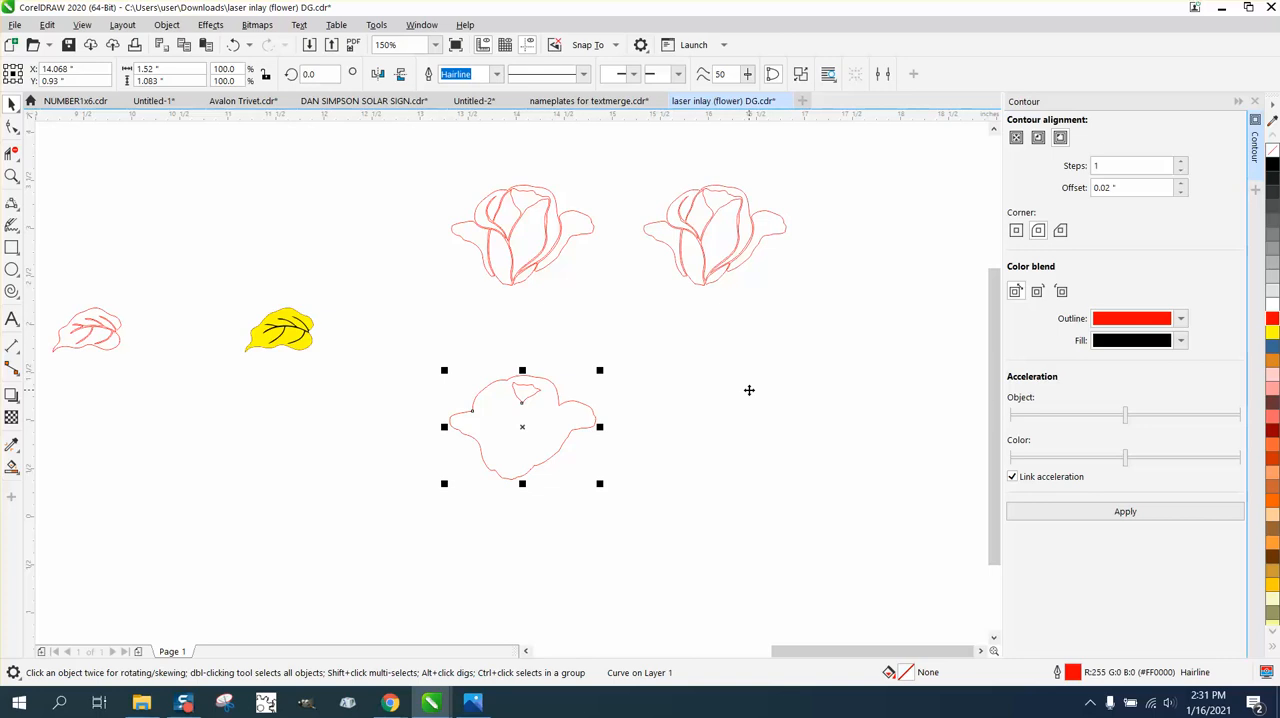
pyautogui.press('Left')
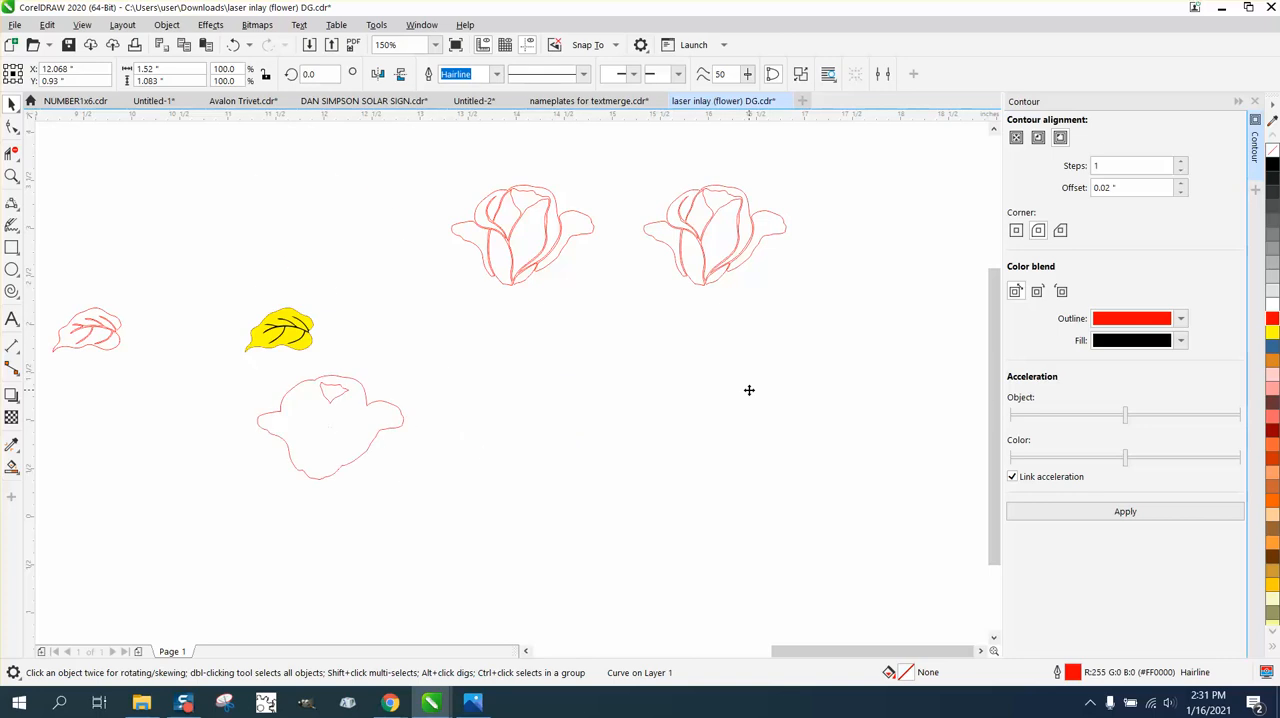
pyautogui.press('Up')
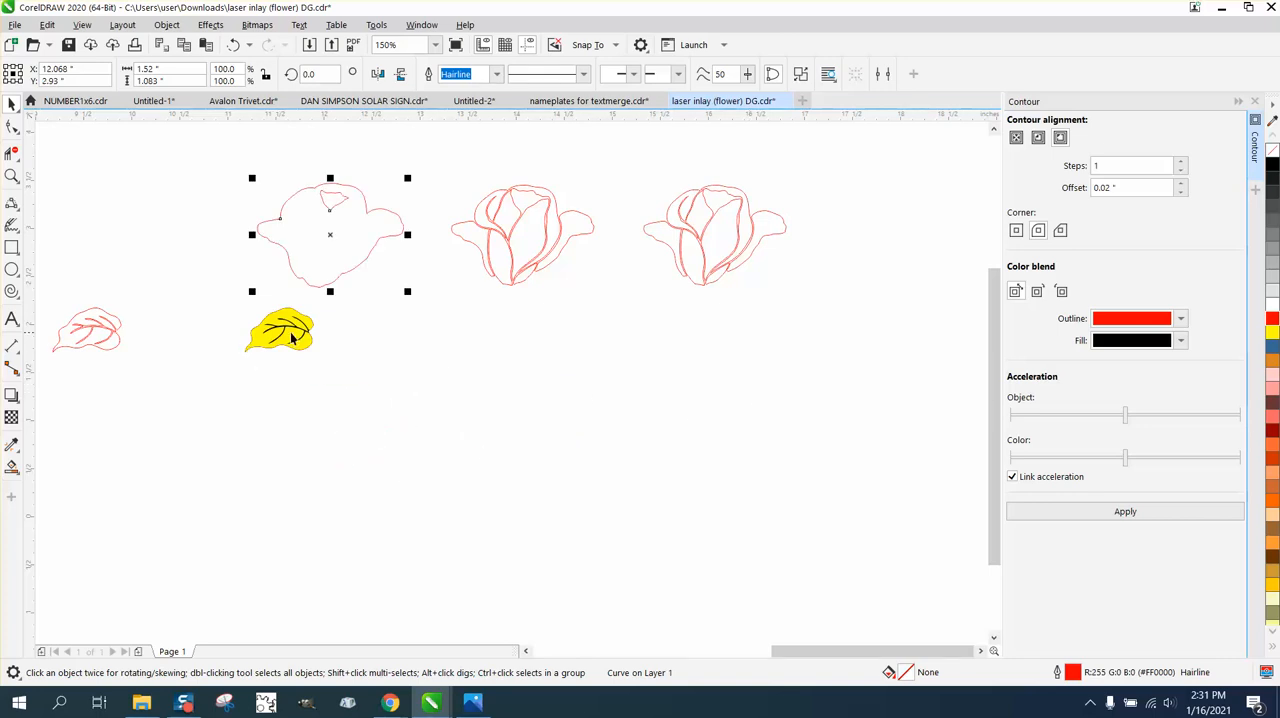
pyautogui.click(11, 176)
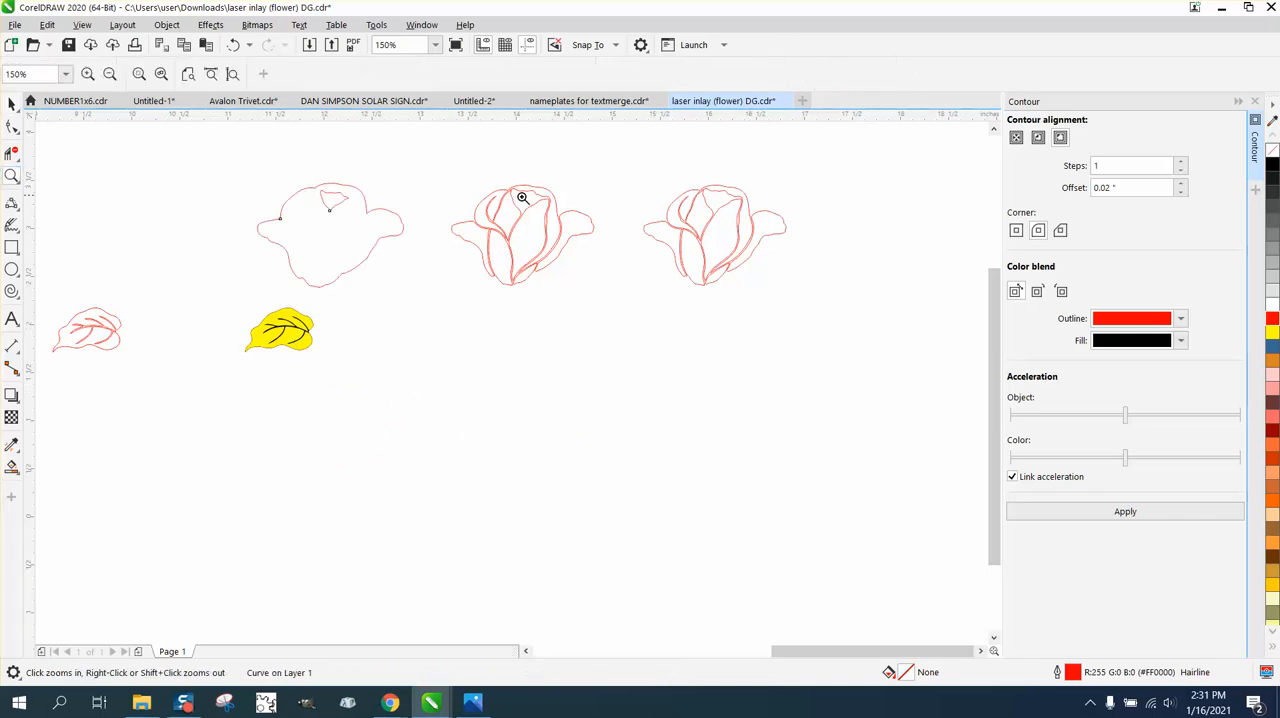
pyautogui.click(11, 103)
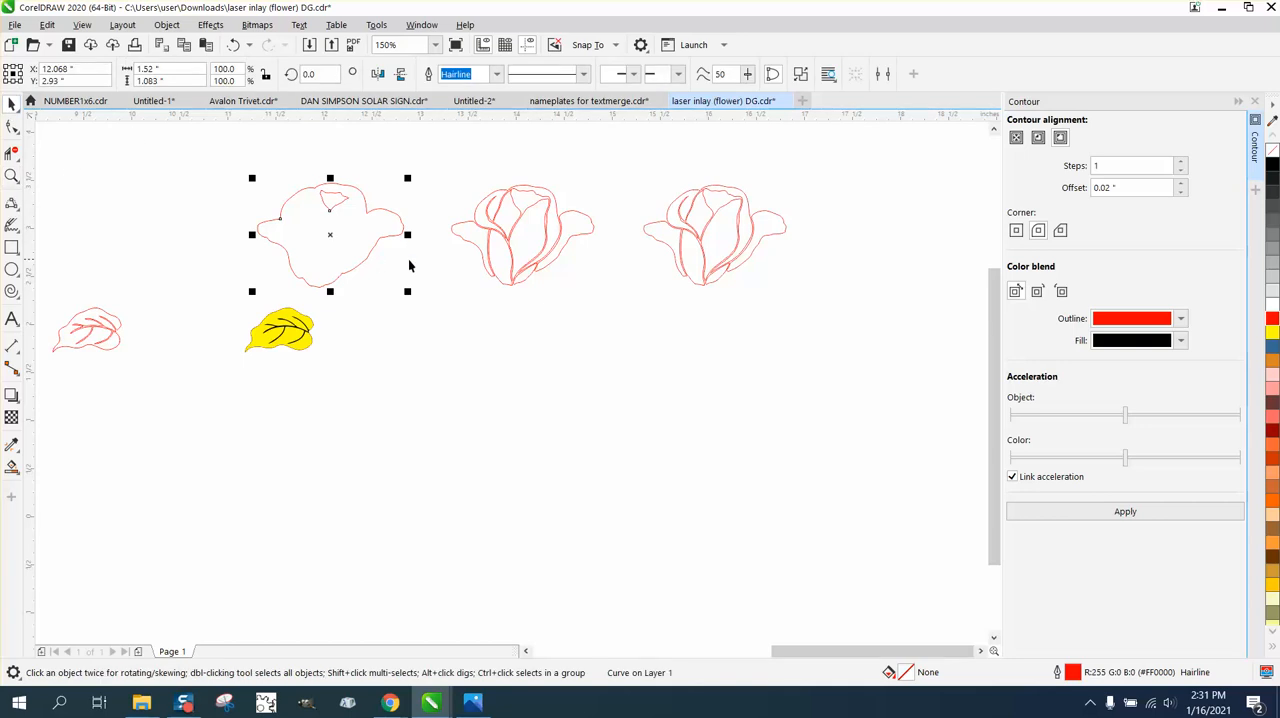
pyautogui.moveTo(630, 170); pyautogui.dragTo(818, 347)
# Draw a 3-point curve about 0.03 by 0.03 inches bridging the original rose's upper-left petal and outer left petal.
pyautogui.click(11, 176)
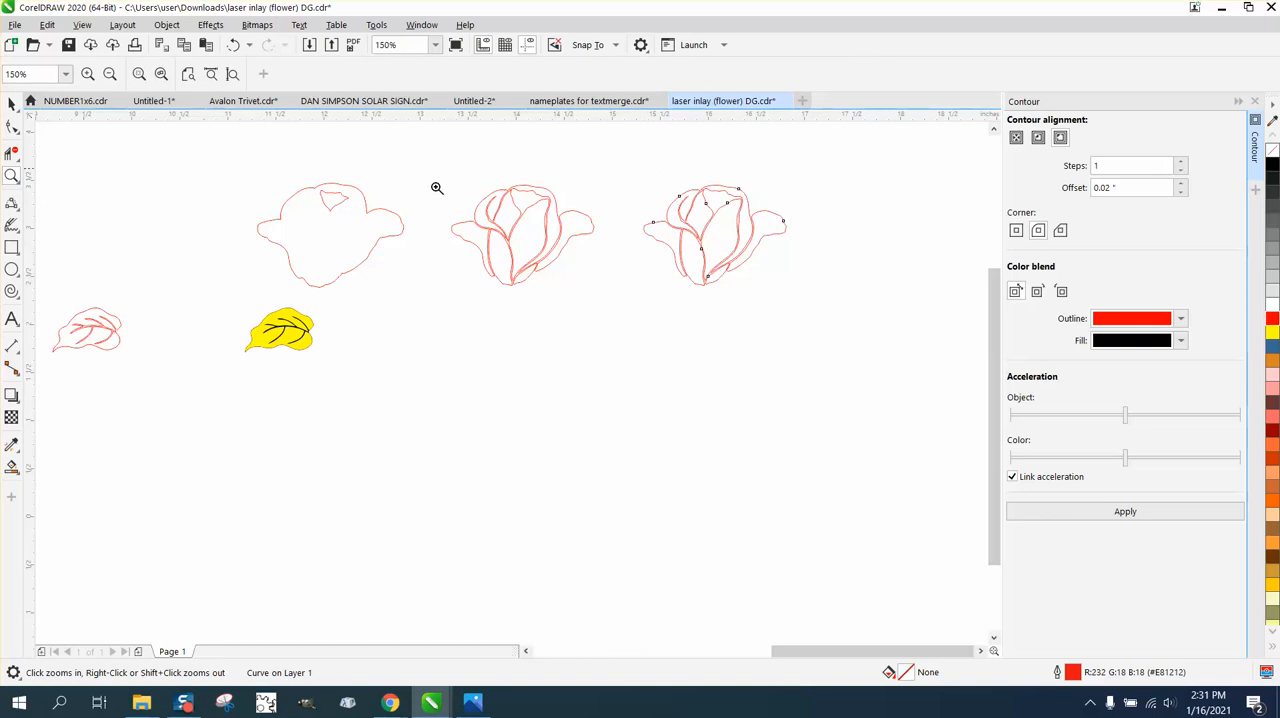
pyautogui.moveTo(436, 187); pyautogui.dragTo(687, 322)
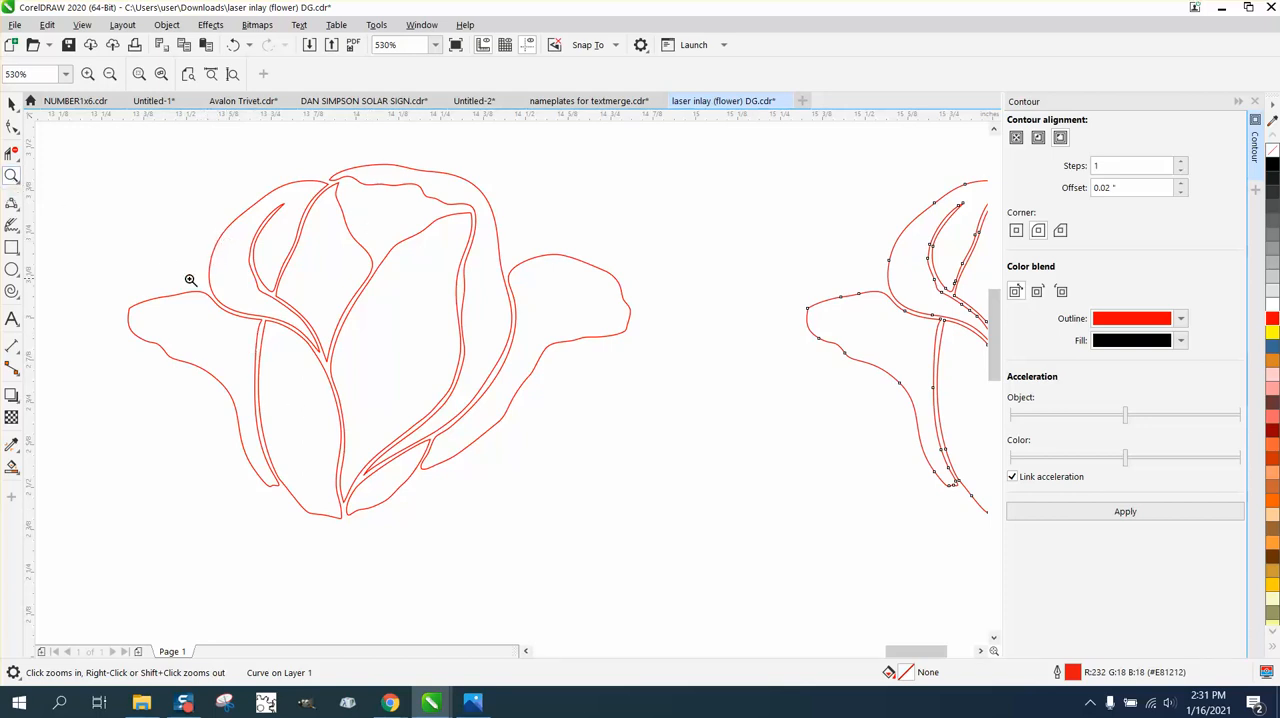
pyautogui.moveTo(299, 337); pyautogui.dragTo(299, 337)
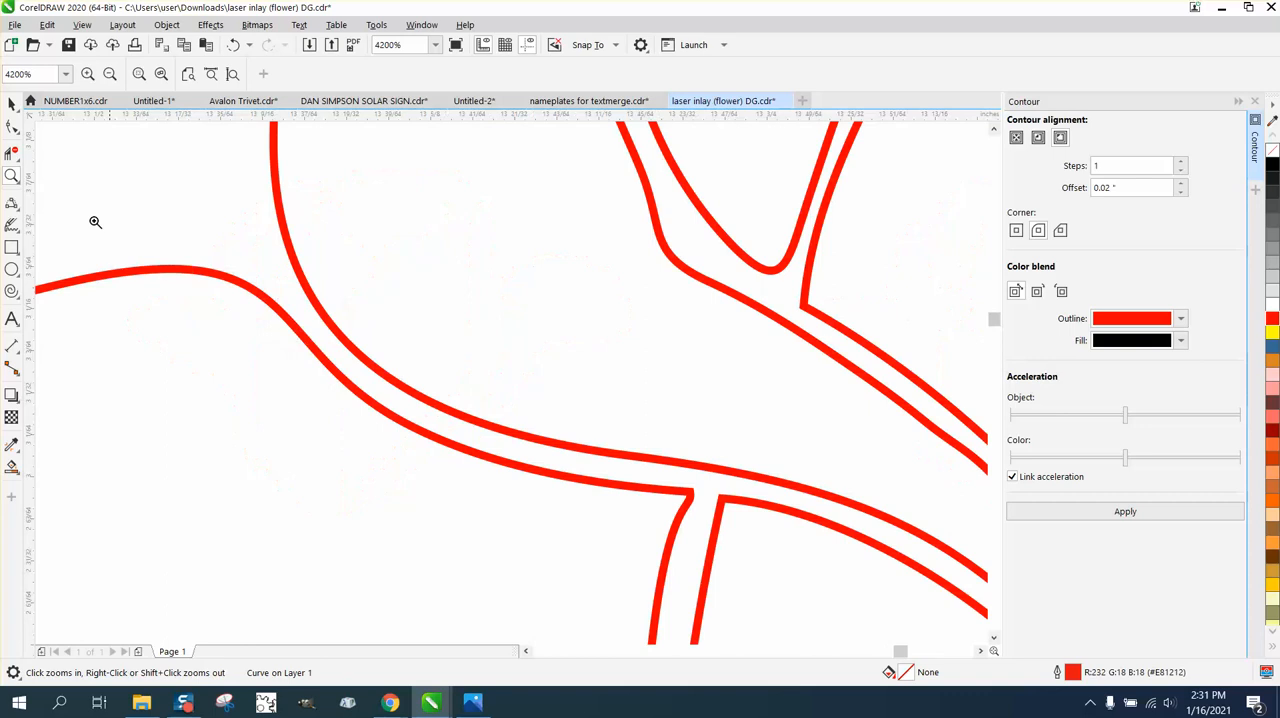
pyautogui.click(11, 156)
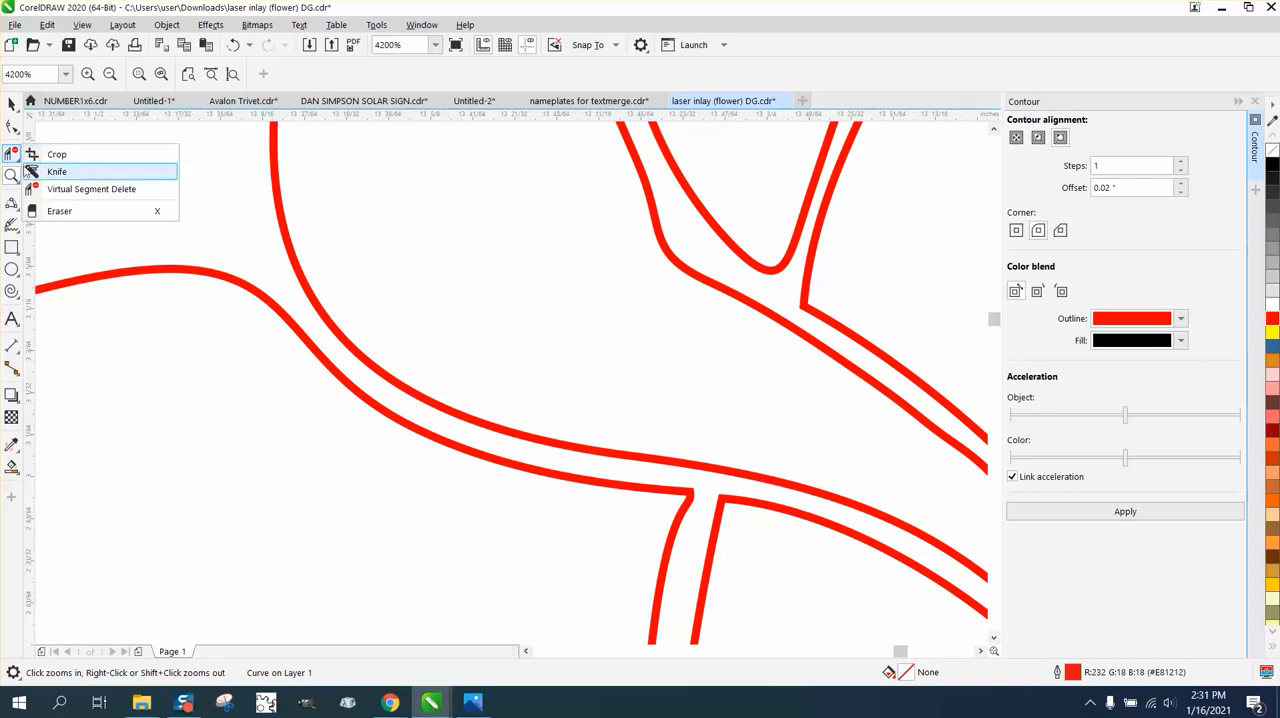
pyautogui.click(13, 230)
pyautogui.click(17, 207)
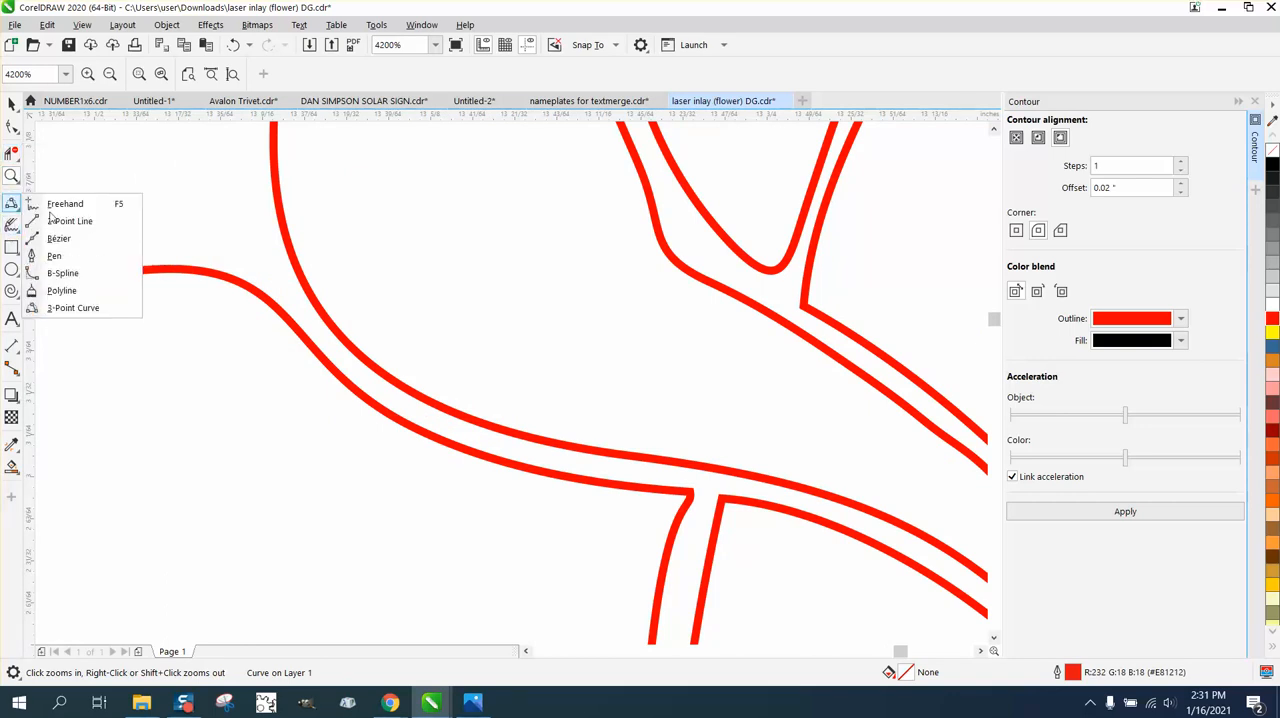
pyautogui.click(78, 308)
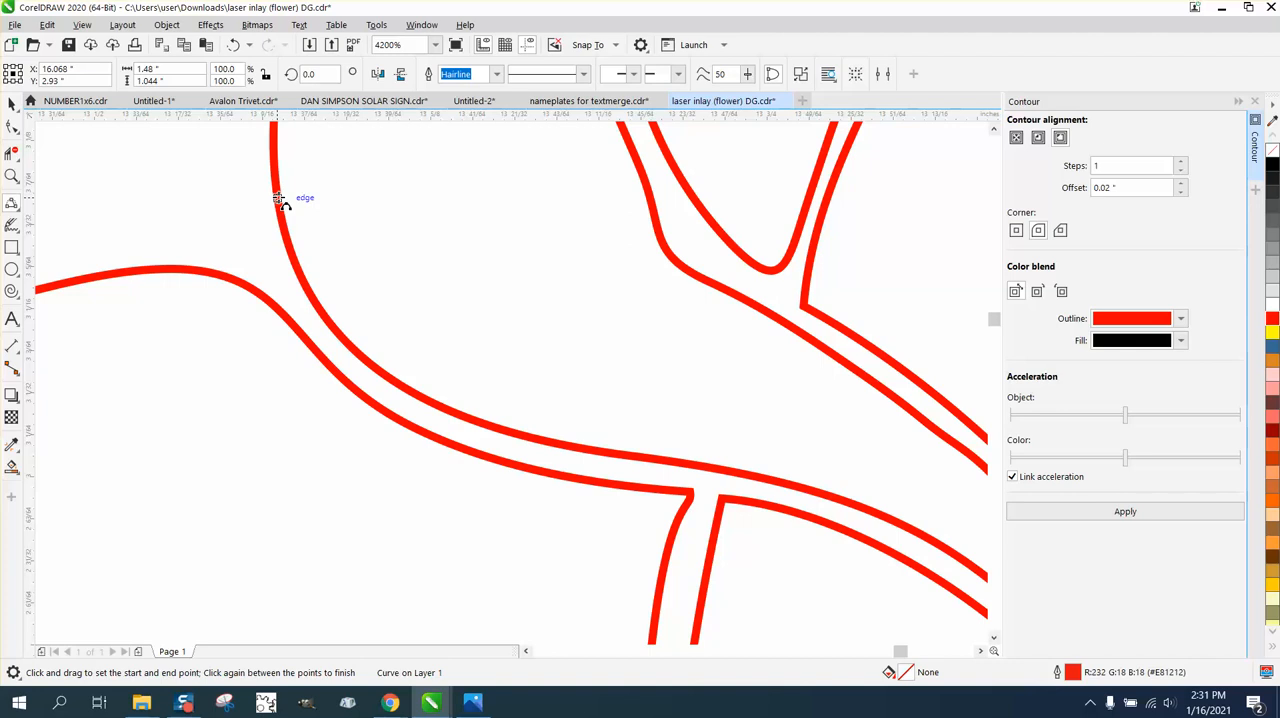
pyautogui.moveTo(278, 198); pyautogui.dragTo(199, 271)
pyautogui.click(277, 263)
# Draw a 3-point curve about 0.022 by 0.006 inches bridging the upper-left petal and the top petal's pointed tip.
pyautogui.scroll(-3, 414, 286)
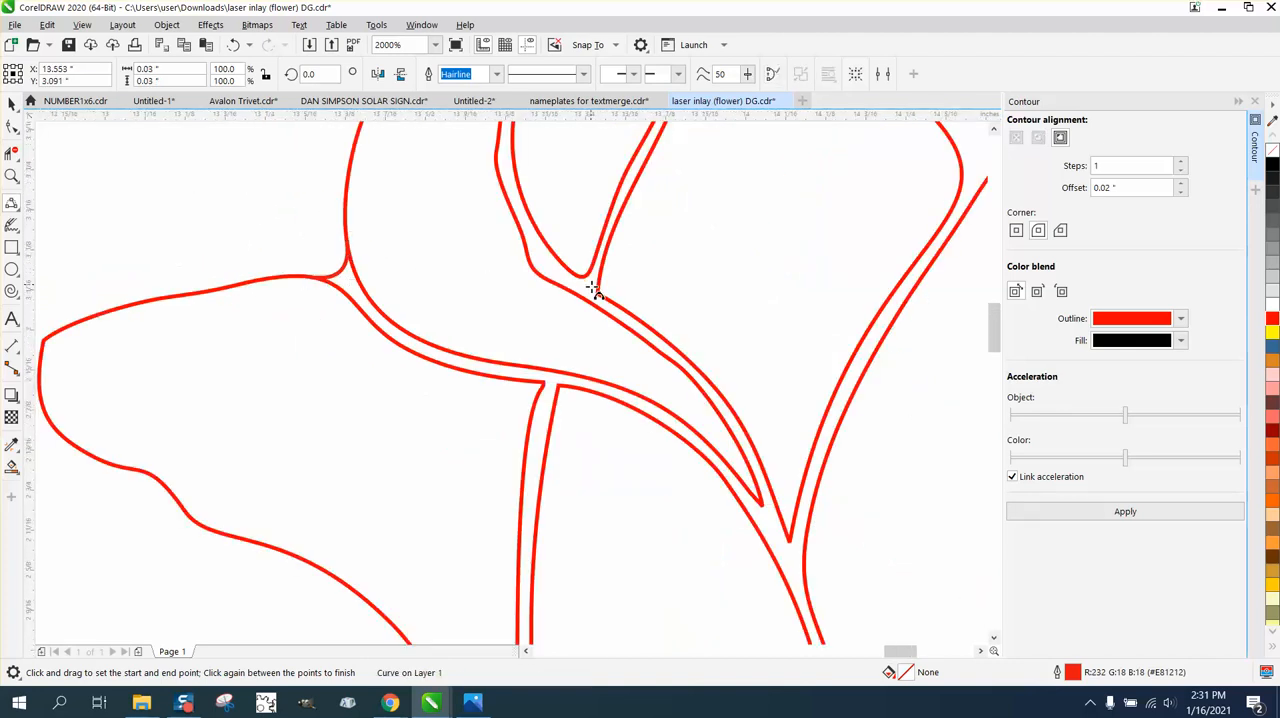
pyautogui.scroll(-5, 593, 289)
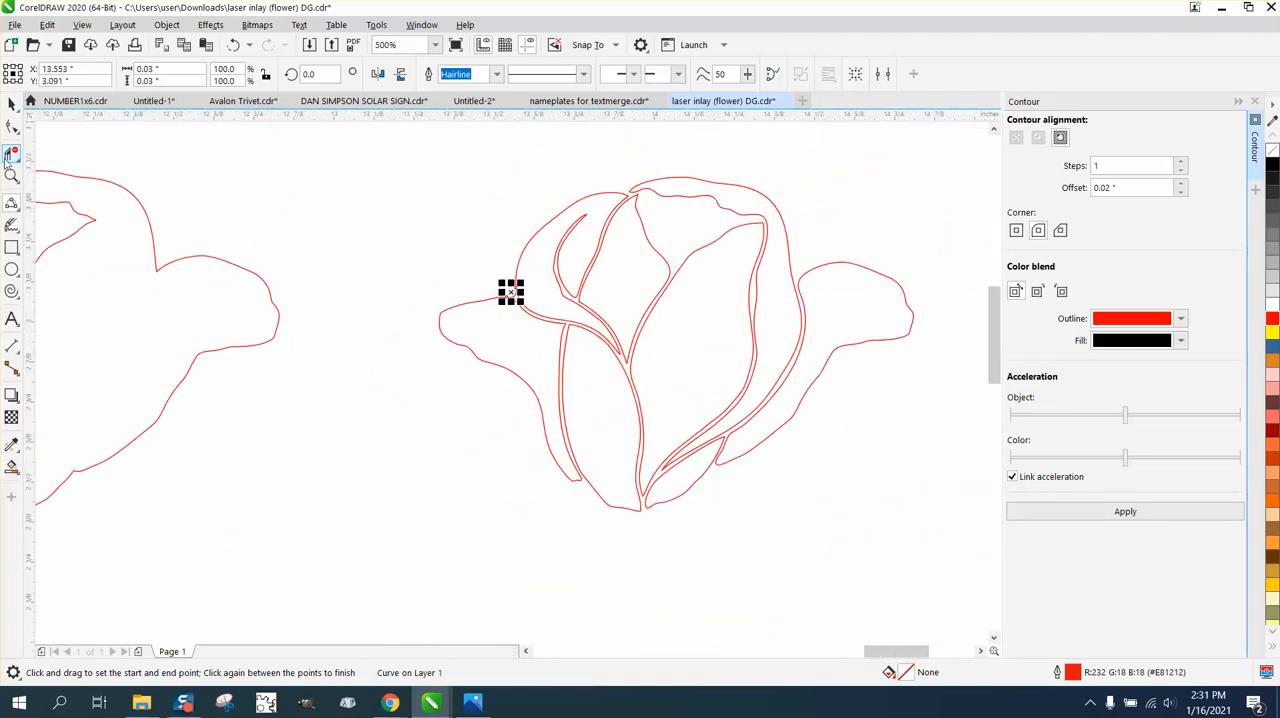
pyautogui.click(12, 175)
pyautogui.moveTo(570, 177); pyautogui.dragTo(715, 246)
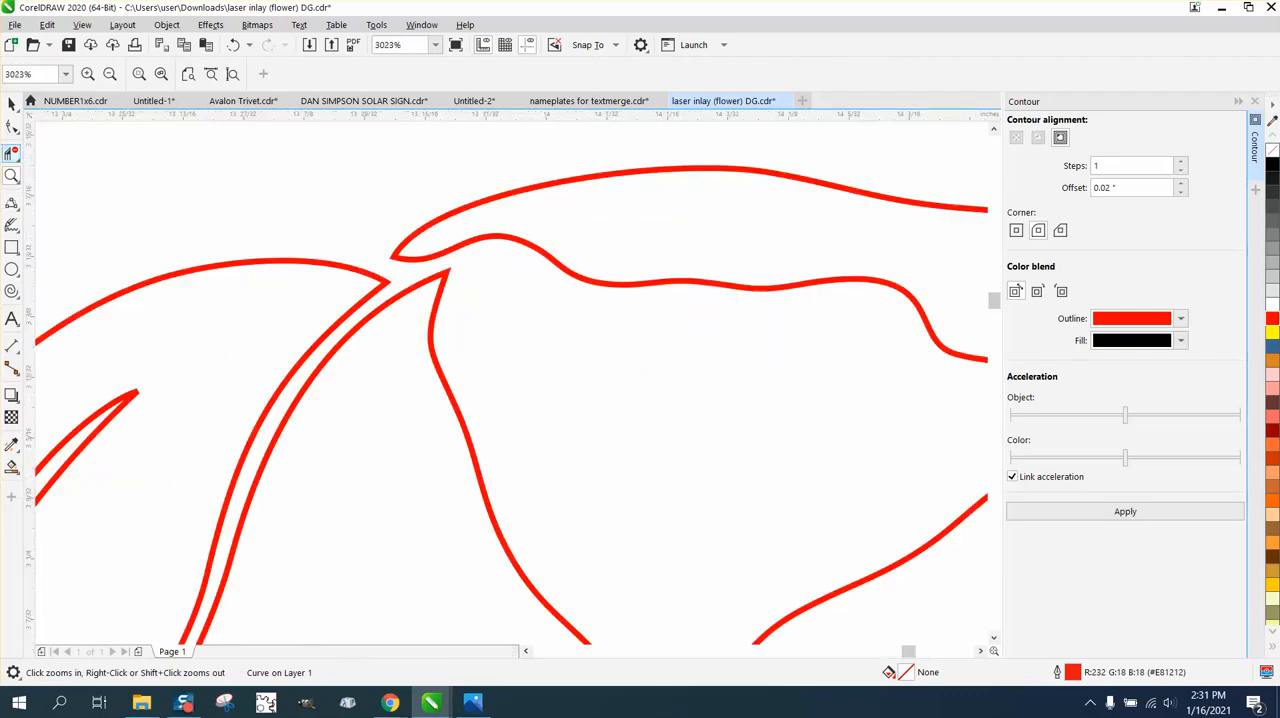
pyautogui.click(19, 206)
pyautogui.moveTo(391, 257)
pyautogui.mouseDown()
pyautogui.moveTo(357, 268)
pyautogui.moveTo(372, 270)
pyautogui.mouseUp()
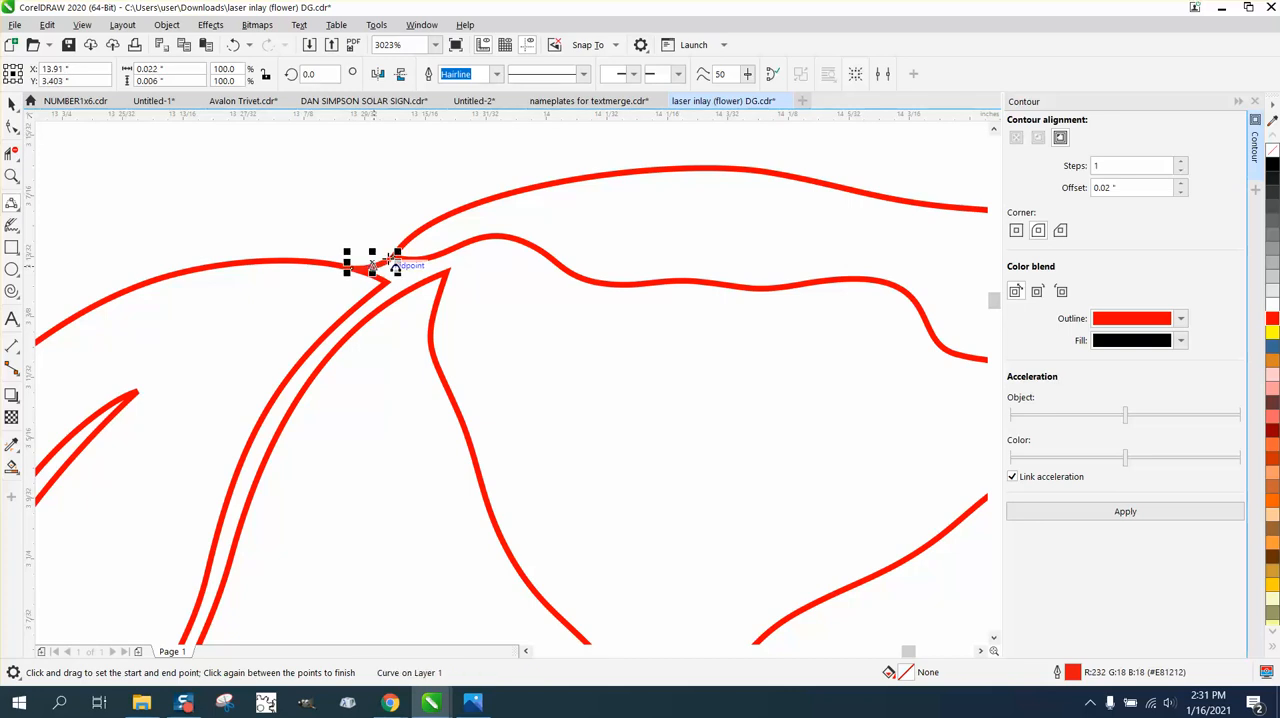
# Draw a 3-point curve about 0.032 by 0.008 inches bridging the original rose's right outer petal and right side leaf, its end meeting the petal line.
pyautogui.scroll(-2, 290, 196)
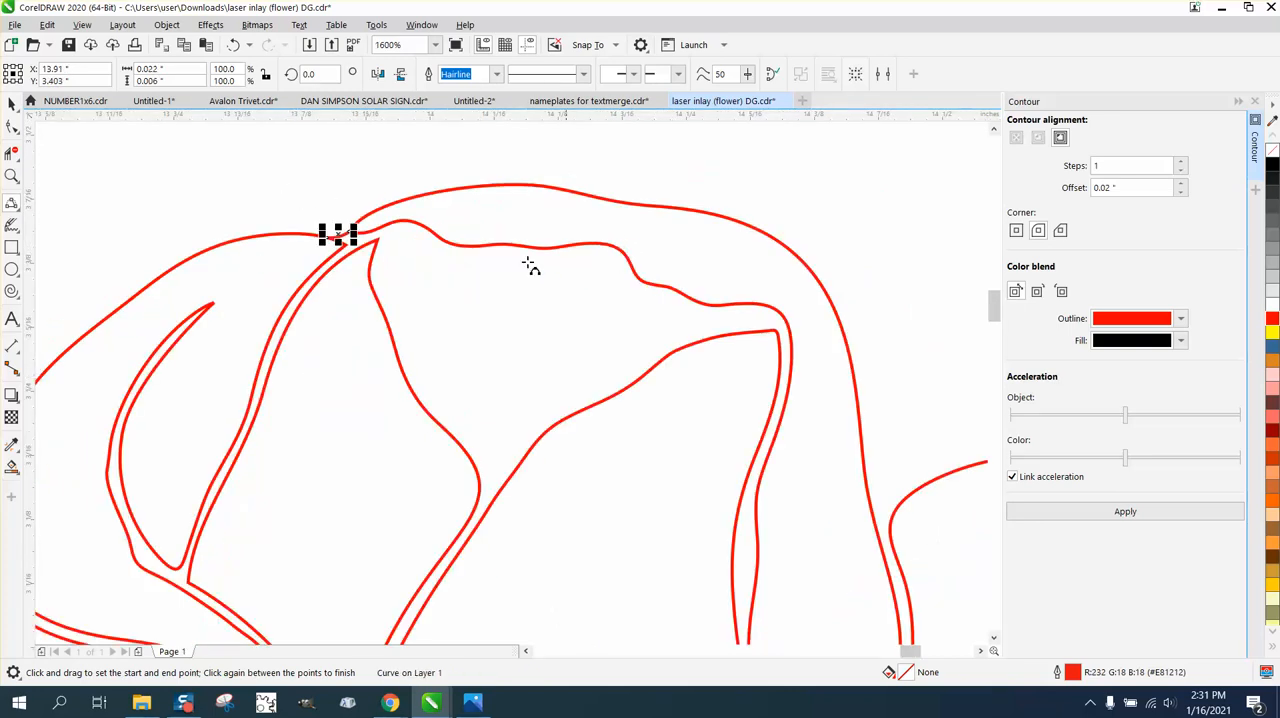
pyautogui.scroll(-4, 451, 251)
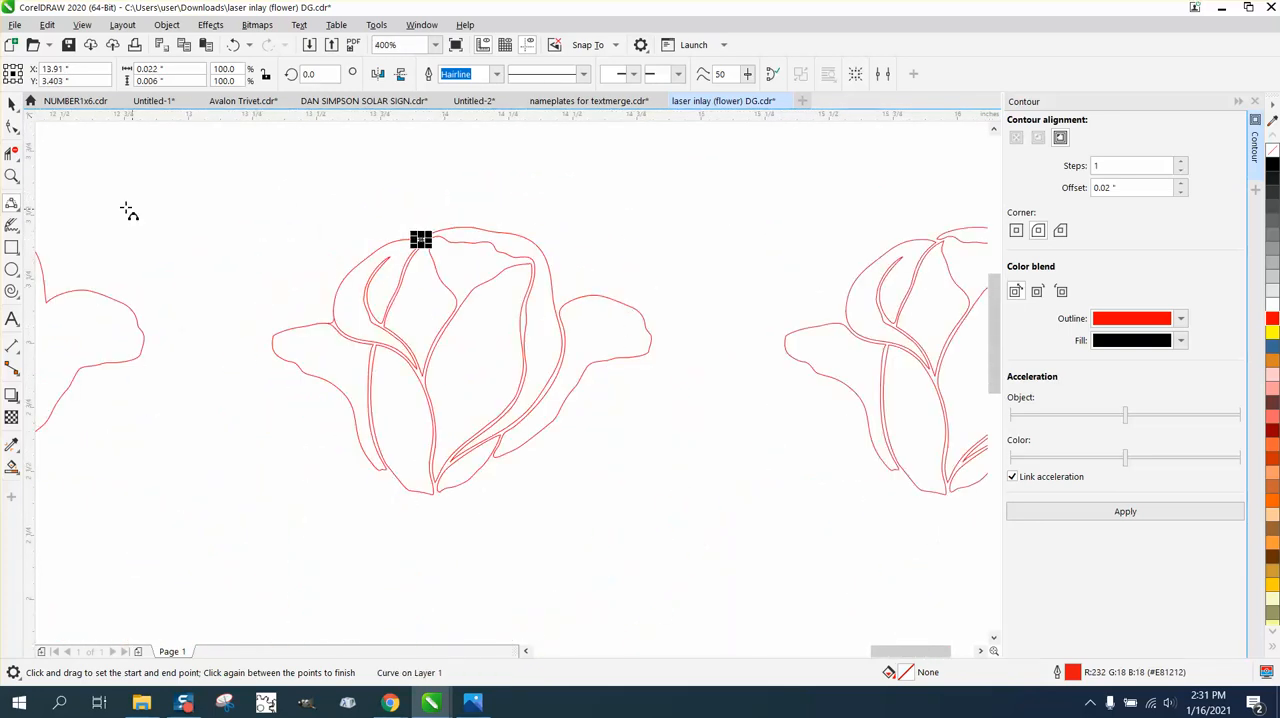
pyautogui.click(12, 176)
pyautogui.moveTo(519, 278); pyautogui.dragTo(624, 333)
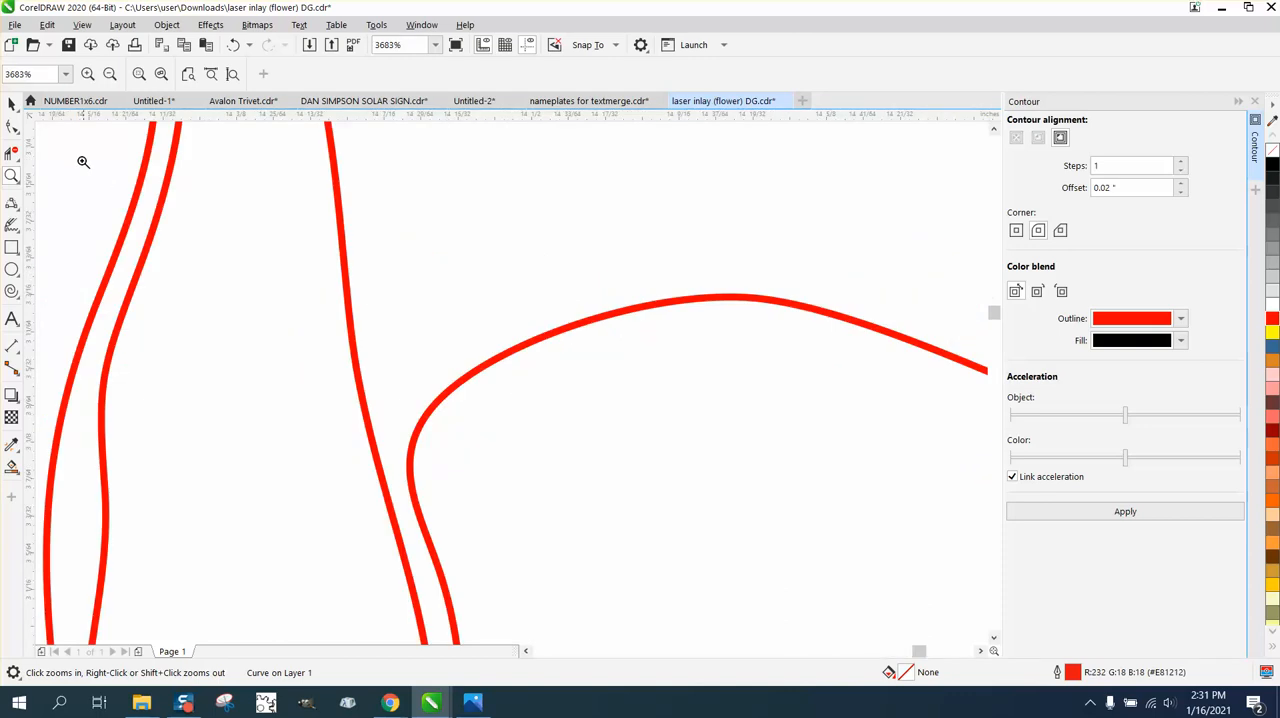
pyautogui.click(12, 203)
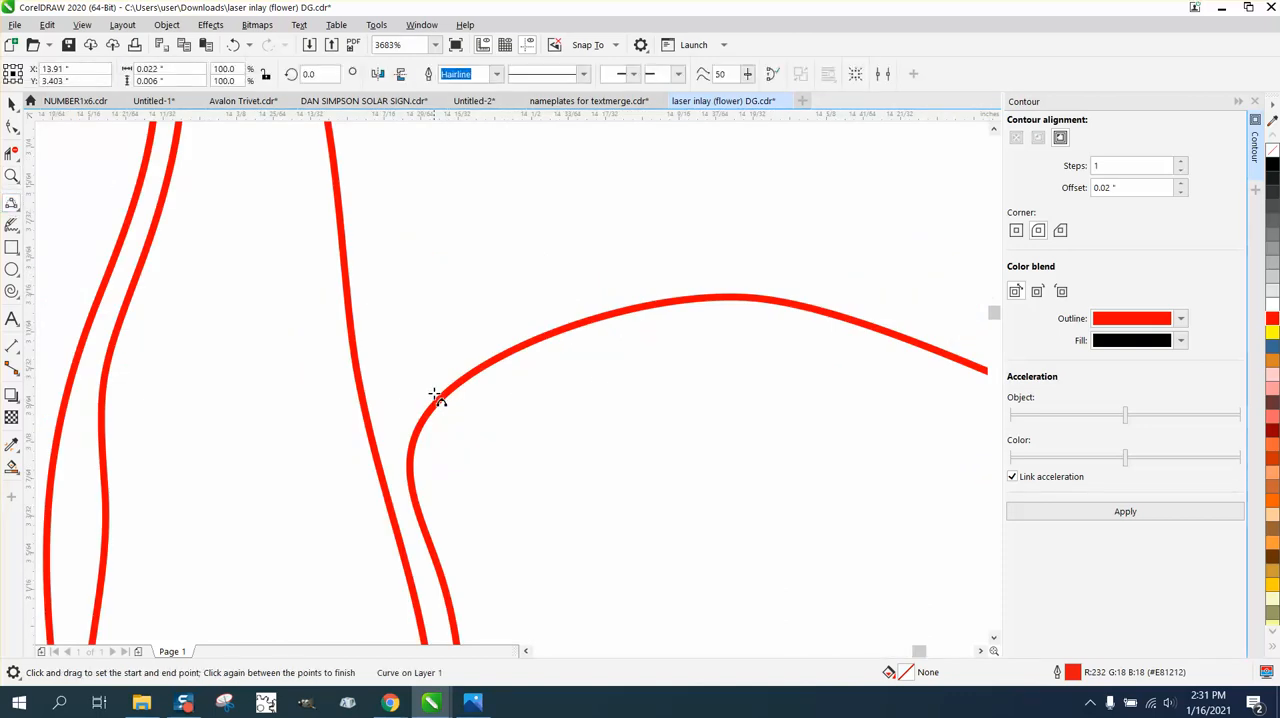
pyautogui.moveTo(436, 402); pyautogui.dragTo(360, 401)
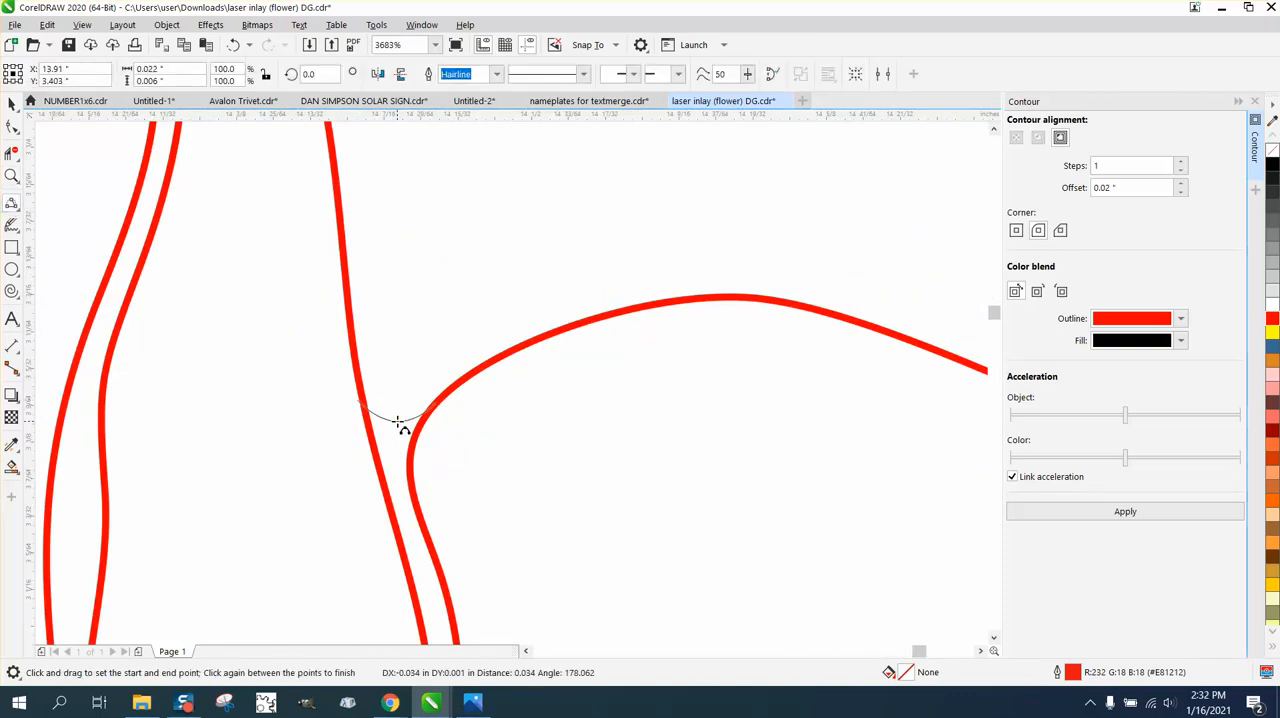
pyautogui.click(398, 418)
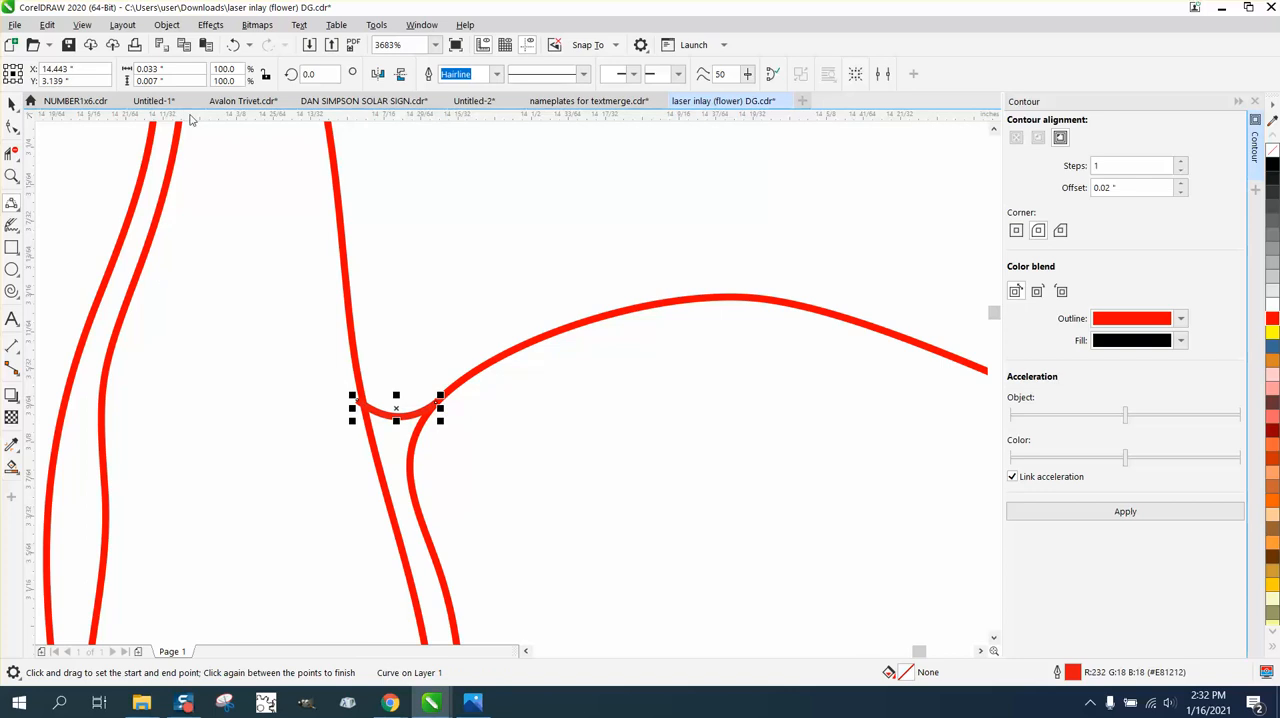
pyautogui.click(12, 127)
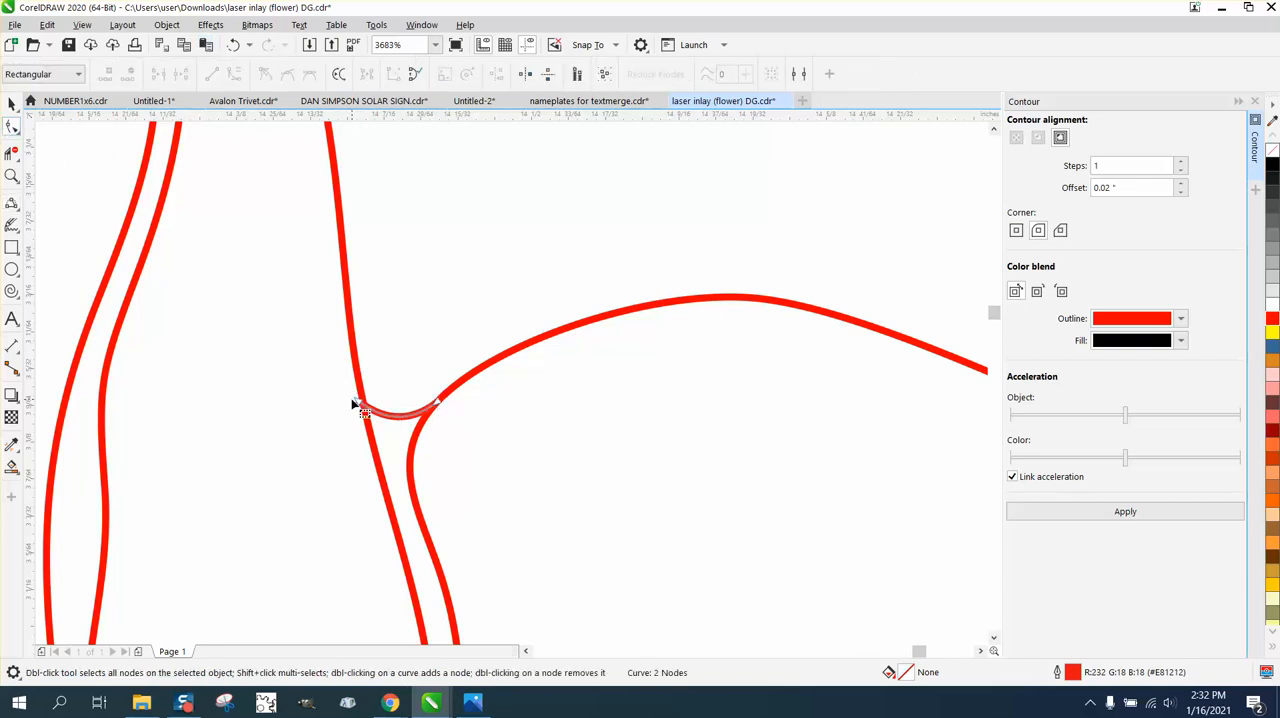
# Draw two 2-point lines, about 0.028 by 0.011 inches across the lower-right petal gap and about 0.022 by 0.008 inches across the rose's base gap.
pyautogui.scroll(-5, 214, 288)
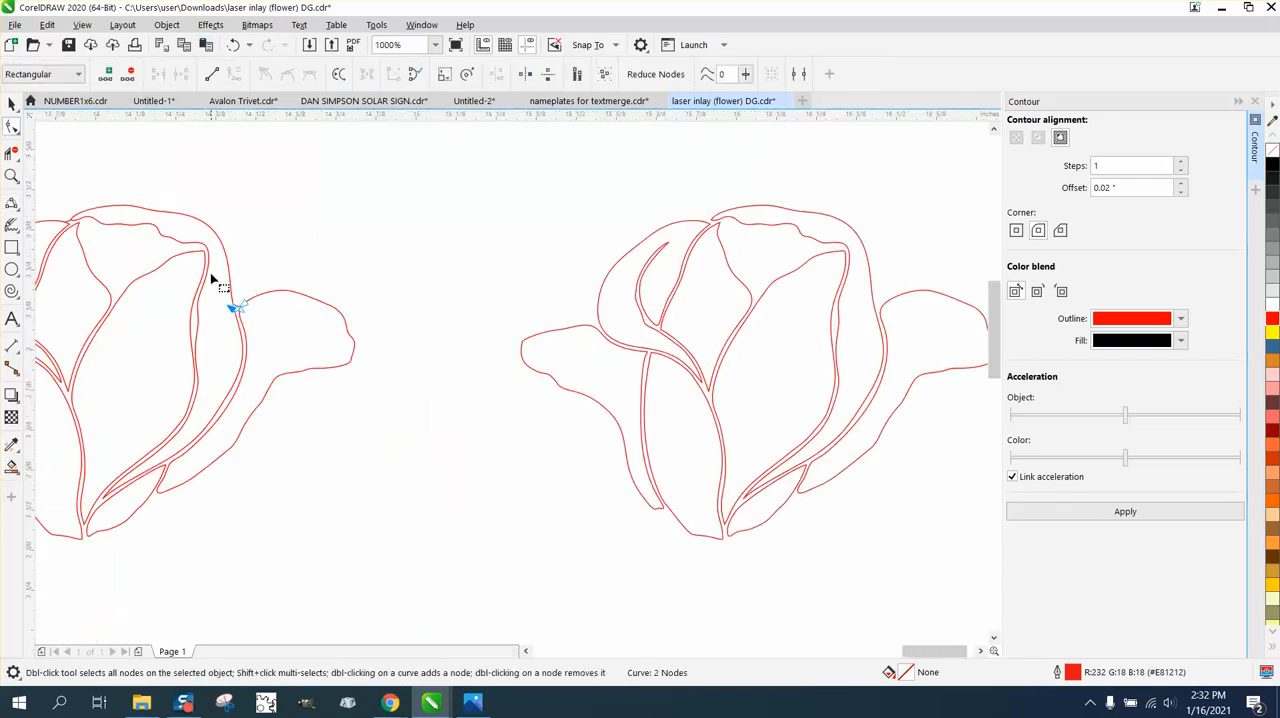
pyautogui.scroll(-2, 80, 290)
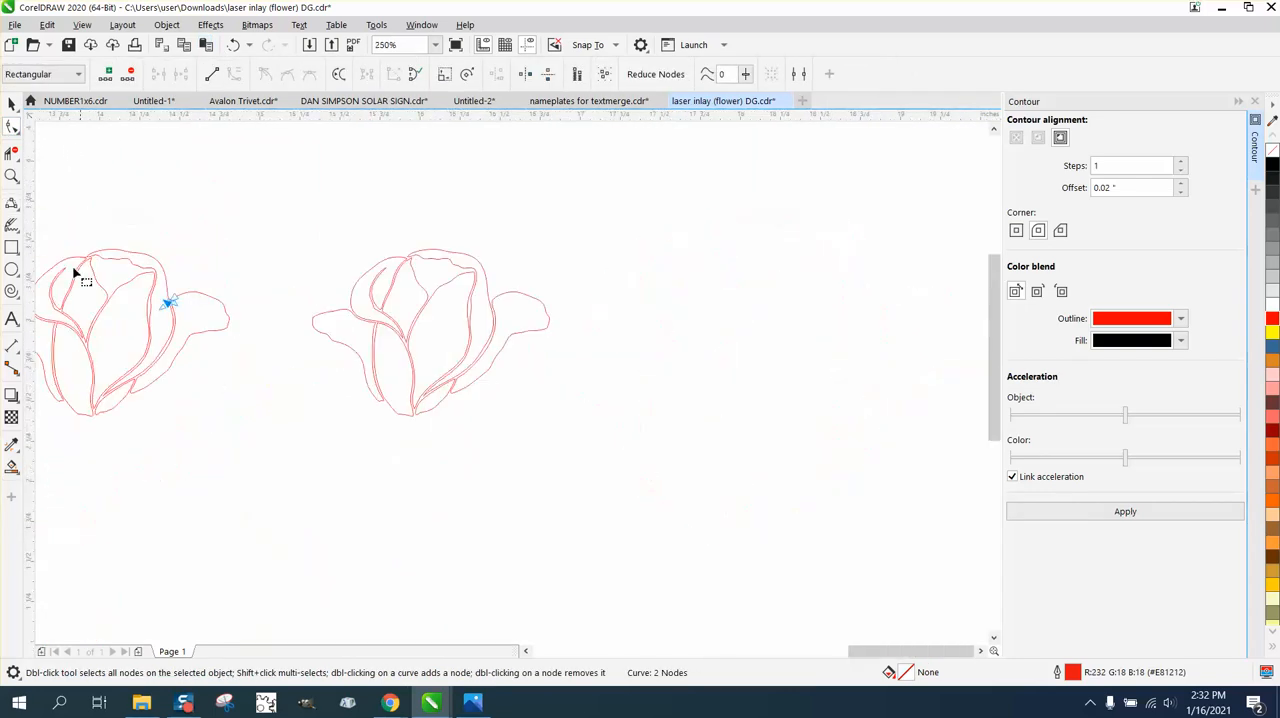
pyautogui.click(12, 176)
pyautogui.moveTo(48, 360); pyautogui.dragTo(268, 428)
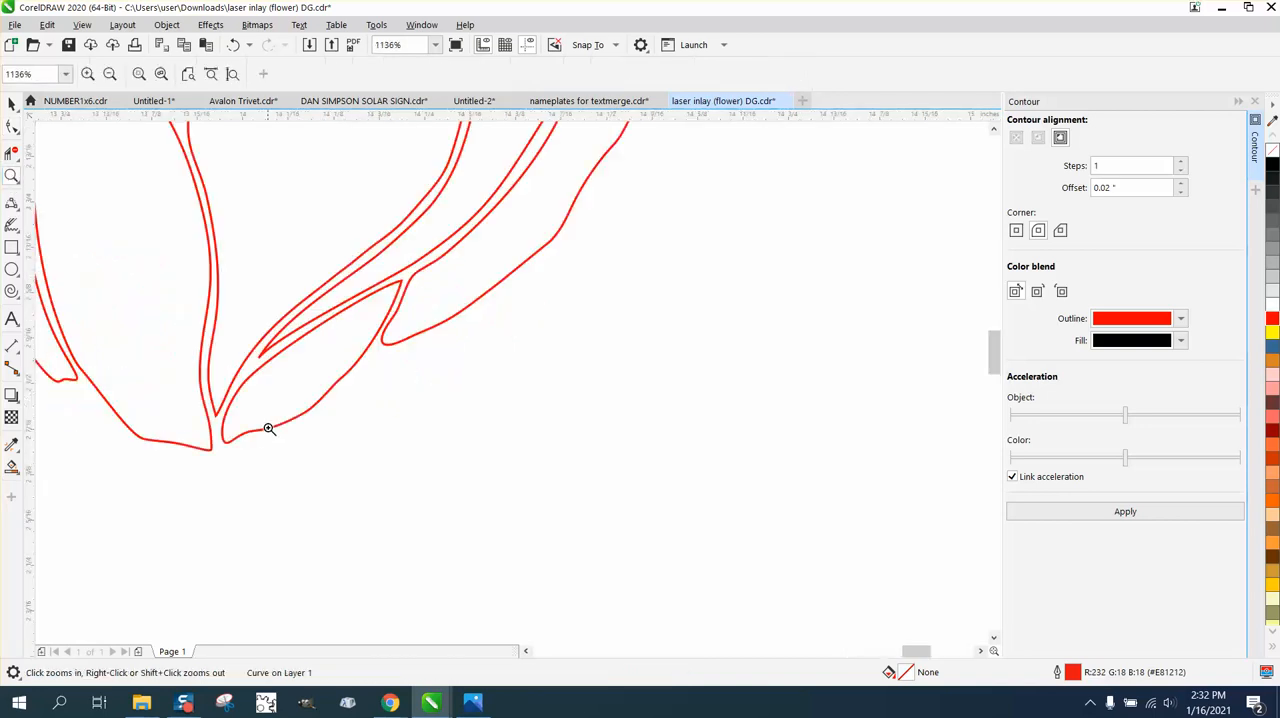
pyautogui.click(16, 210)
pyautogui.click(55, 220)
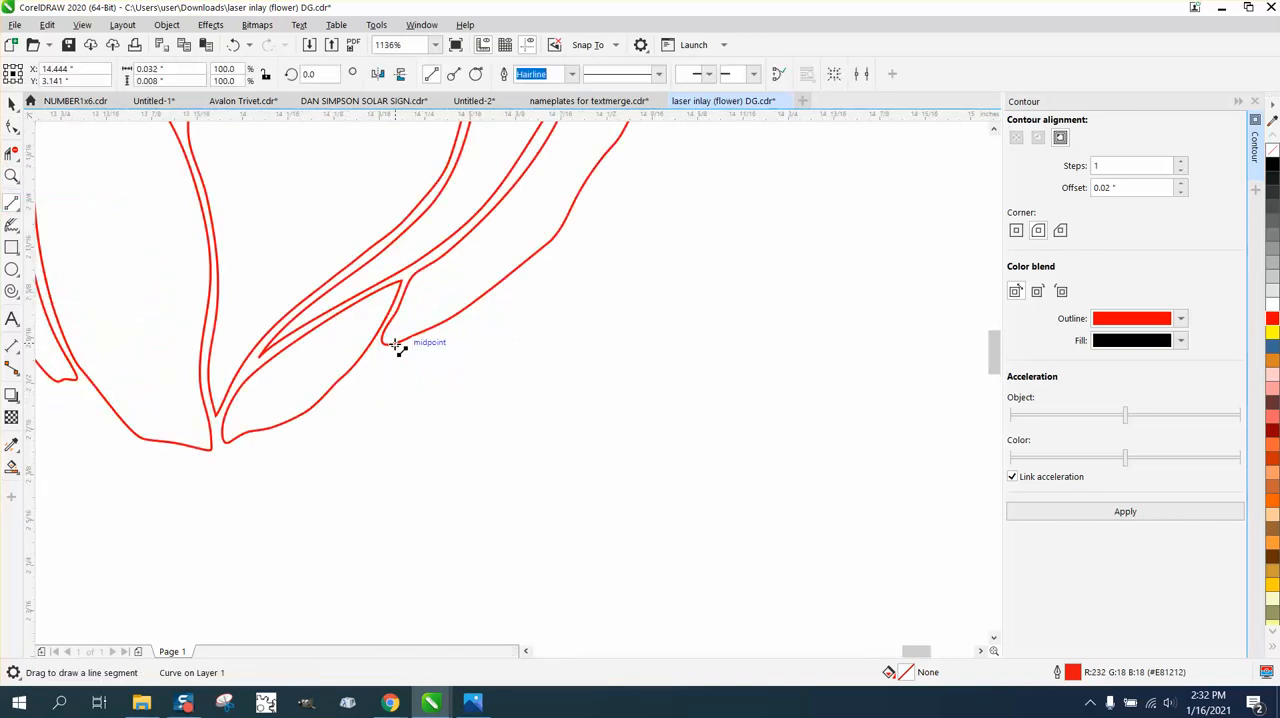
pyautogui.moveTo(389, 345); pyautogui.dragTo(367, 352)
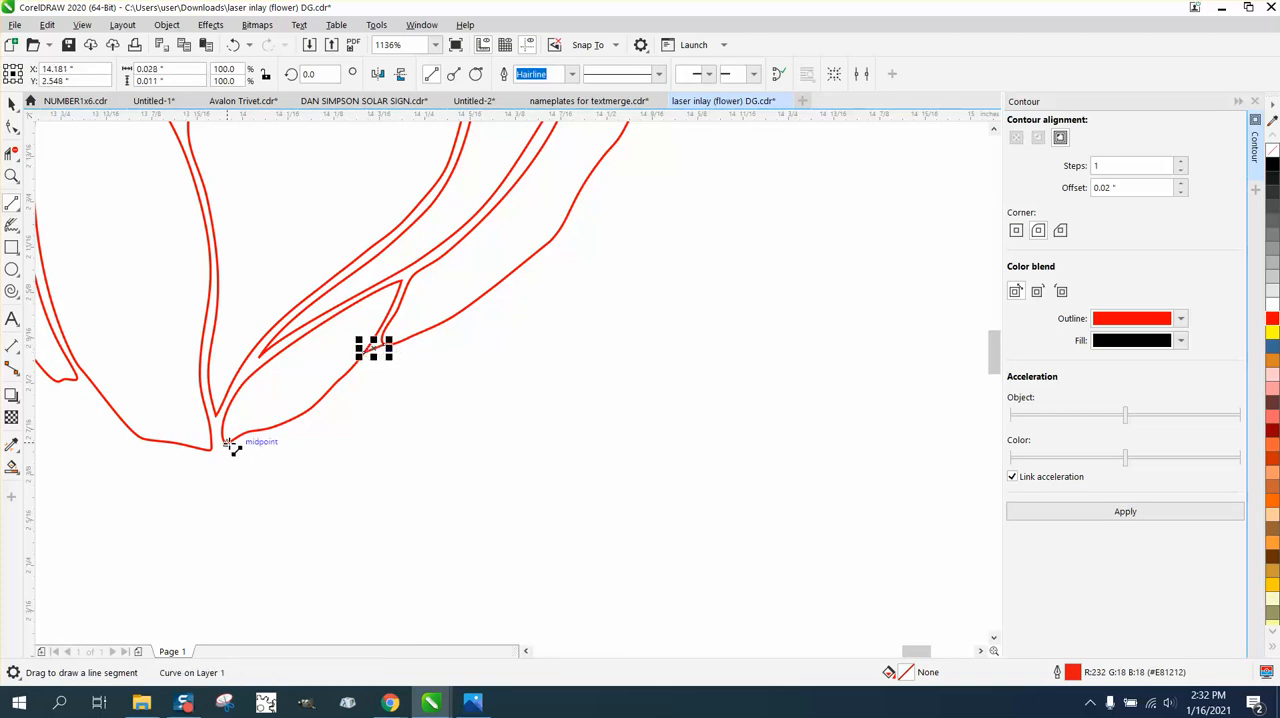
pyautogui.moveTo(232, 441); pyautogui.dragTo(211, 450)
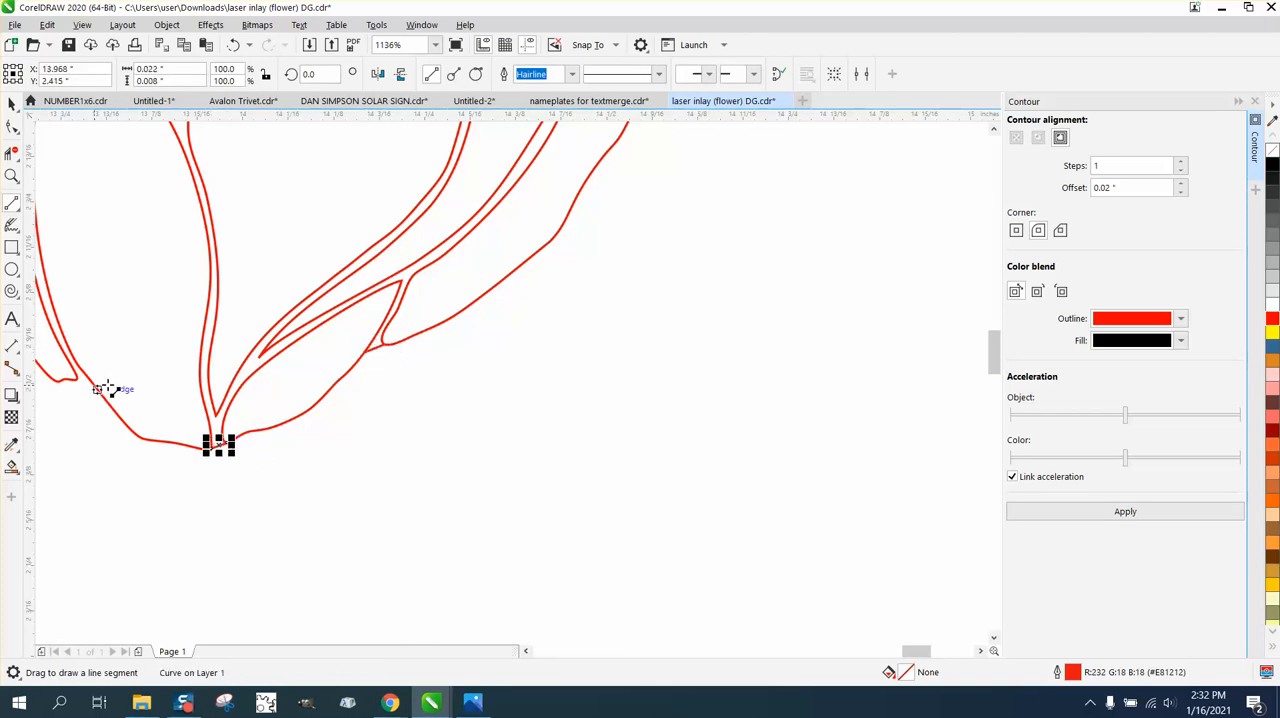
# Draw a 3-point curve about 0.02 by 0.006 inches bridging the lower-left petal's tip and the adjacent bottom petal.
pyautogui.click(12, 176)
pyautogui.rightClick(240, 329)
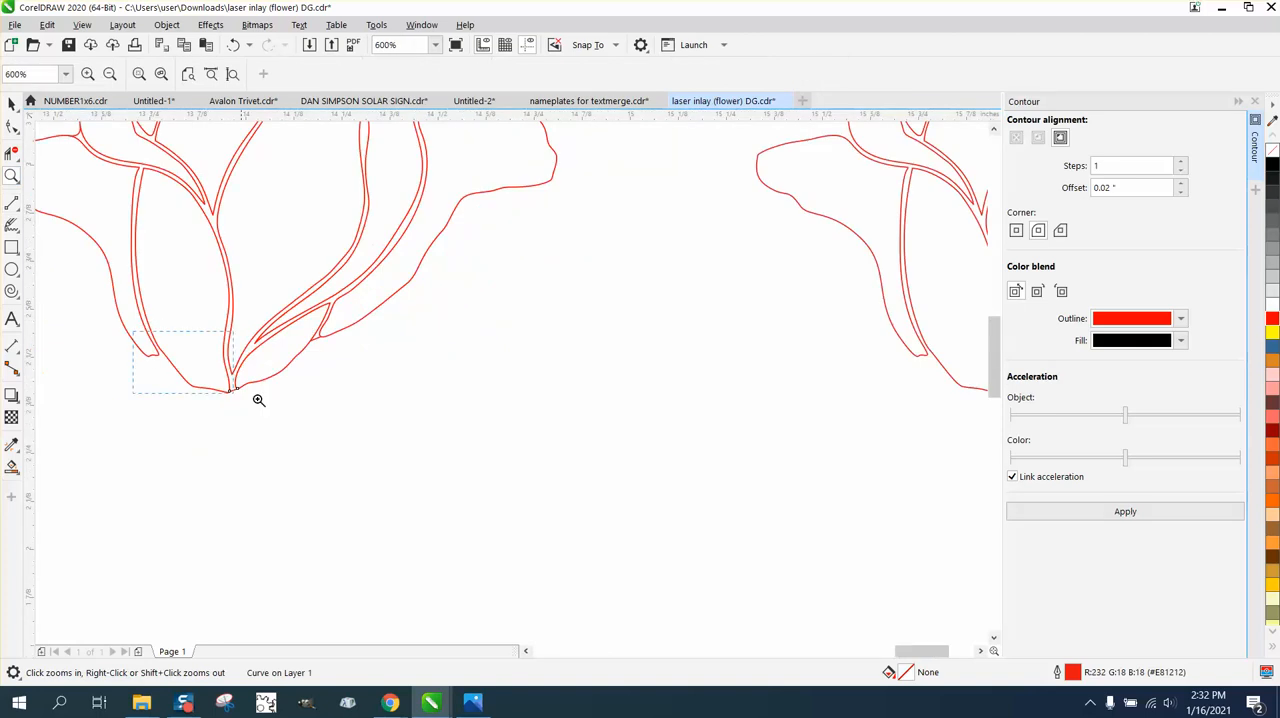
pyautogui.moveTo(258, 400); pyautogui.dragTo(258, 400)
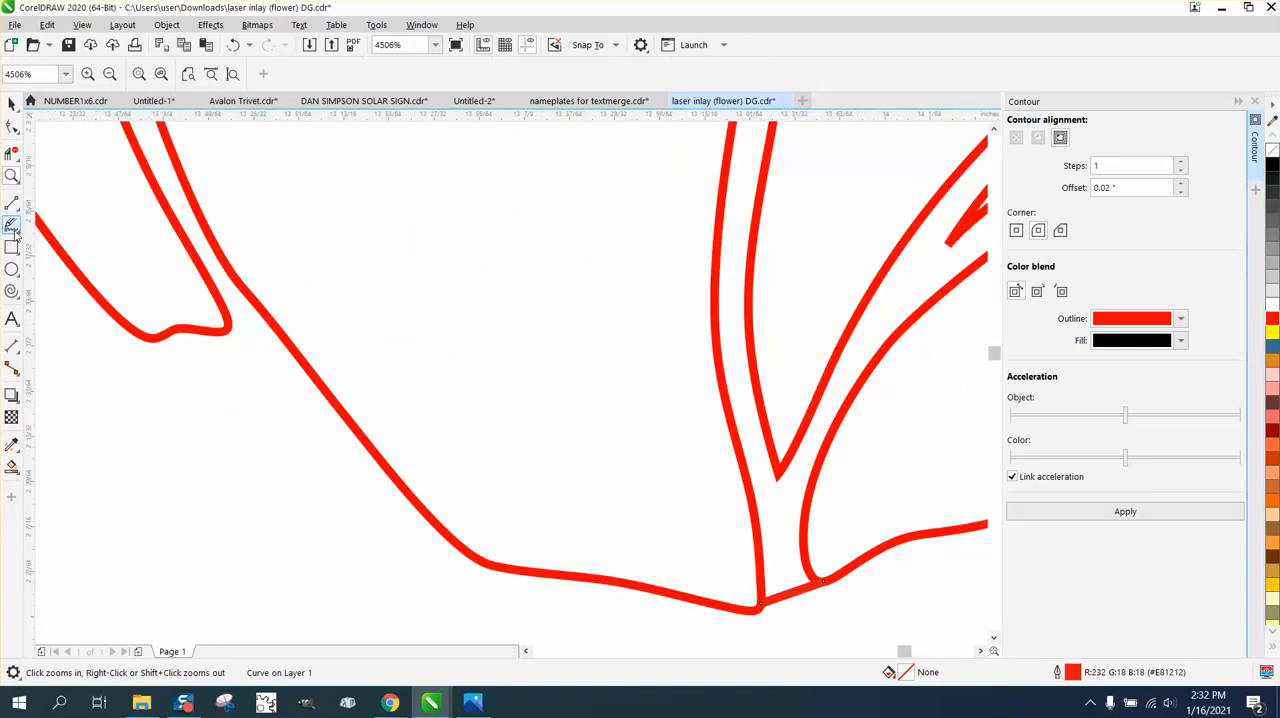
pyautogui.click(14, 209)
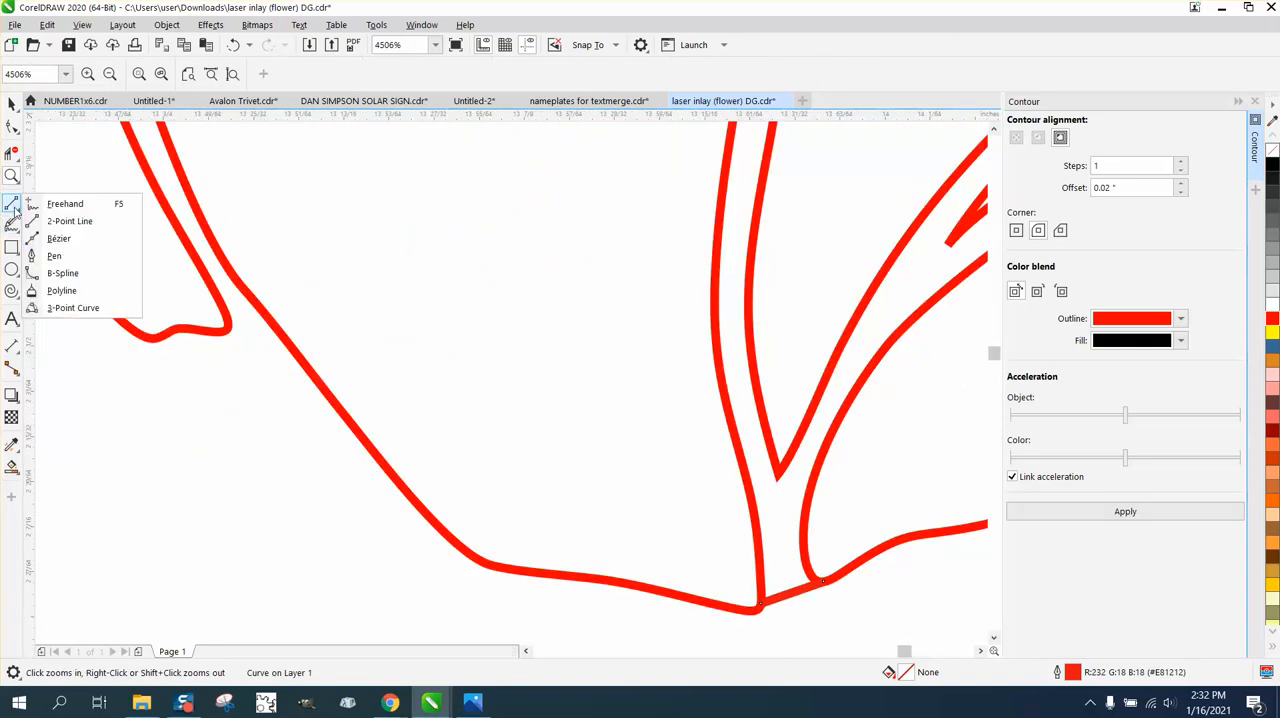
pyautogui.click(73, 307)
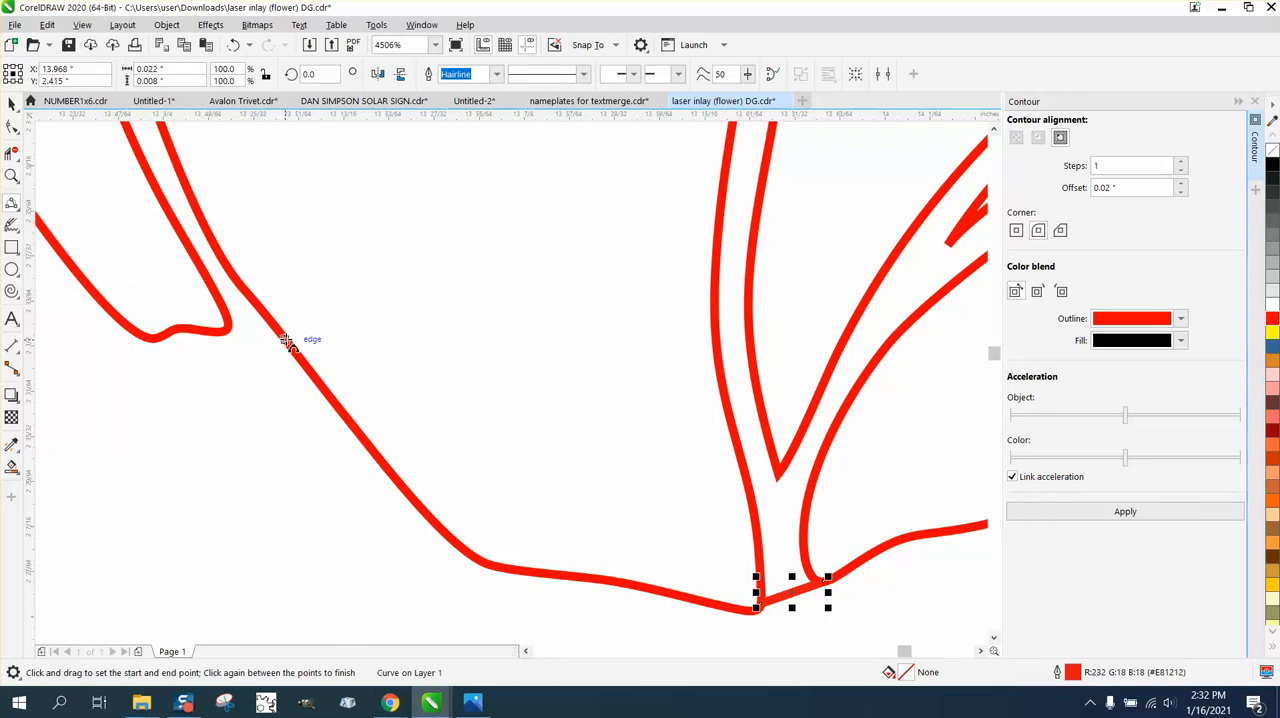
pyautogui.moveTo(285, 342); pyautogui.dragTo(240, 333)
pyautogui.click(257, 320)
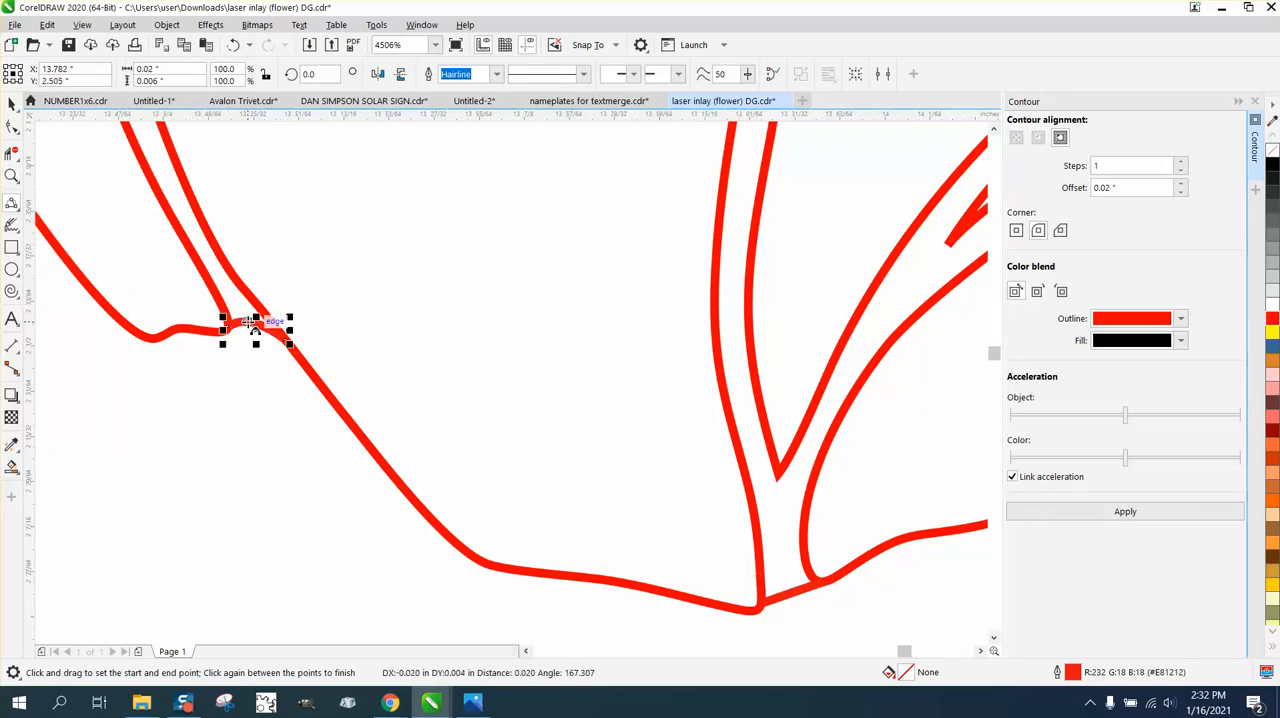
# Smart-fill the original rose's connected petal gaps in dark brown with no outline, and move the filled shape 2 inches down.
pyautogui.scroll(-5, 535, 388)
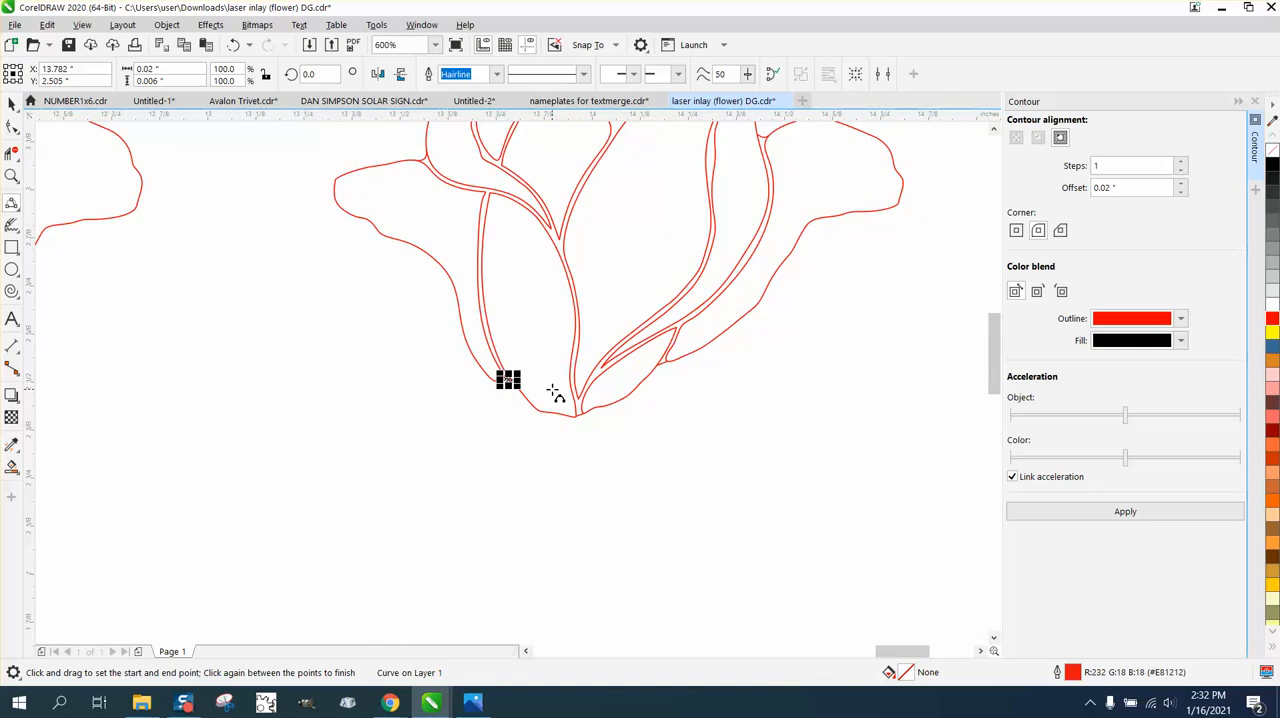
pyautogui.scroll(-2, 555, 393)
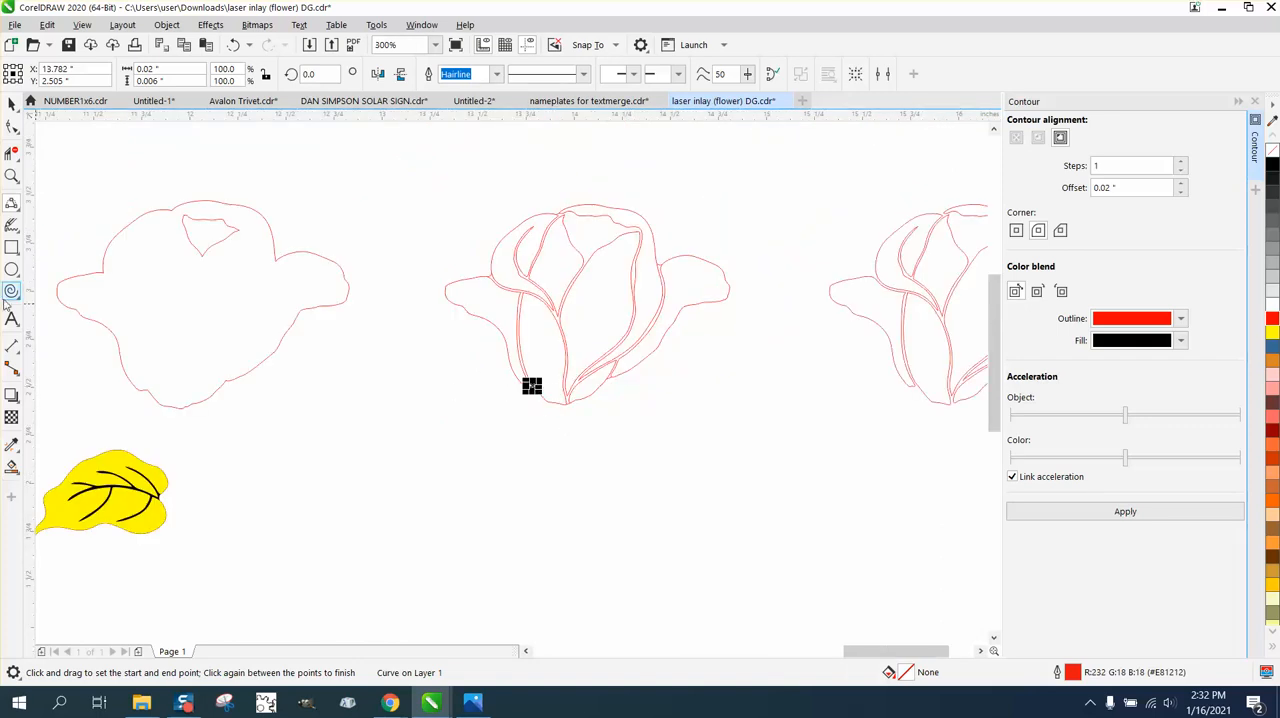
pyautogui.click(11, 467)
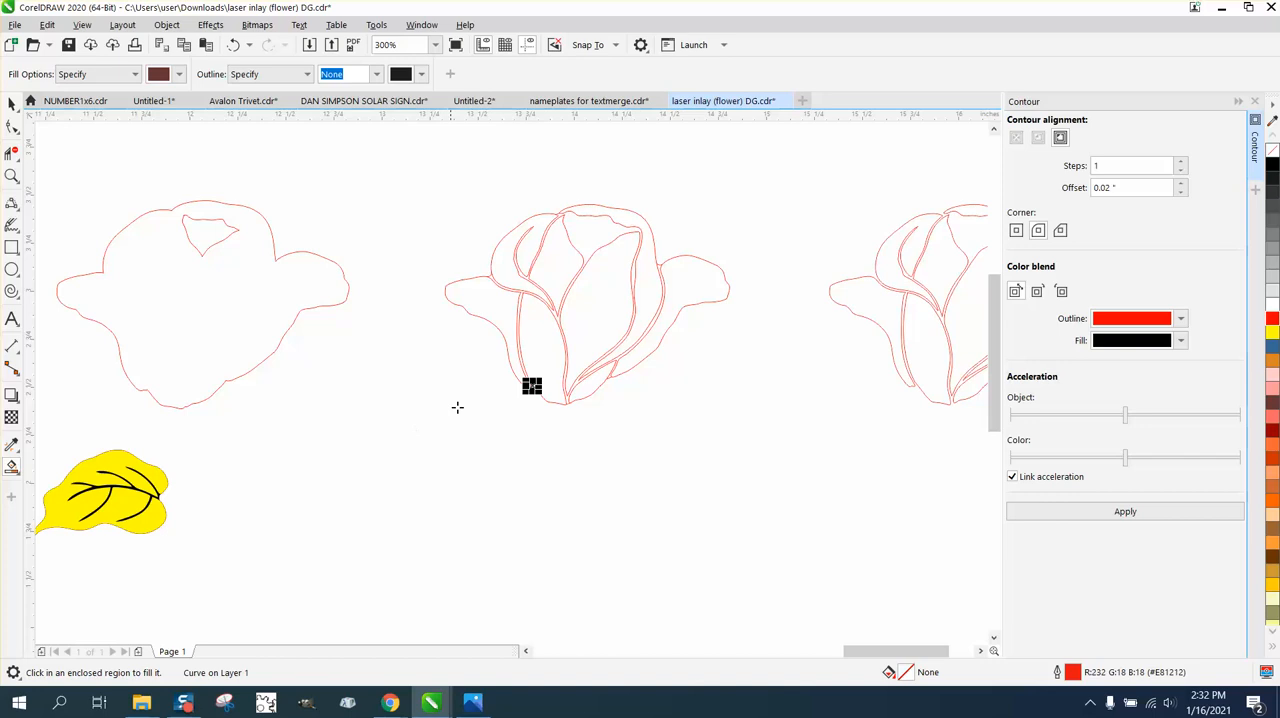
pyautogui.click(556, 317)
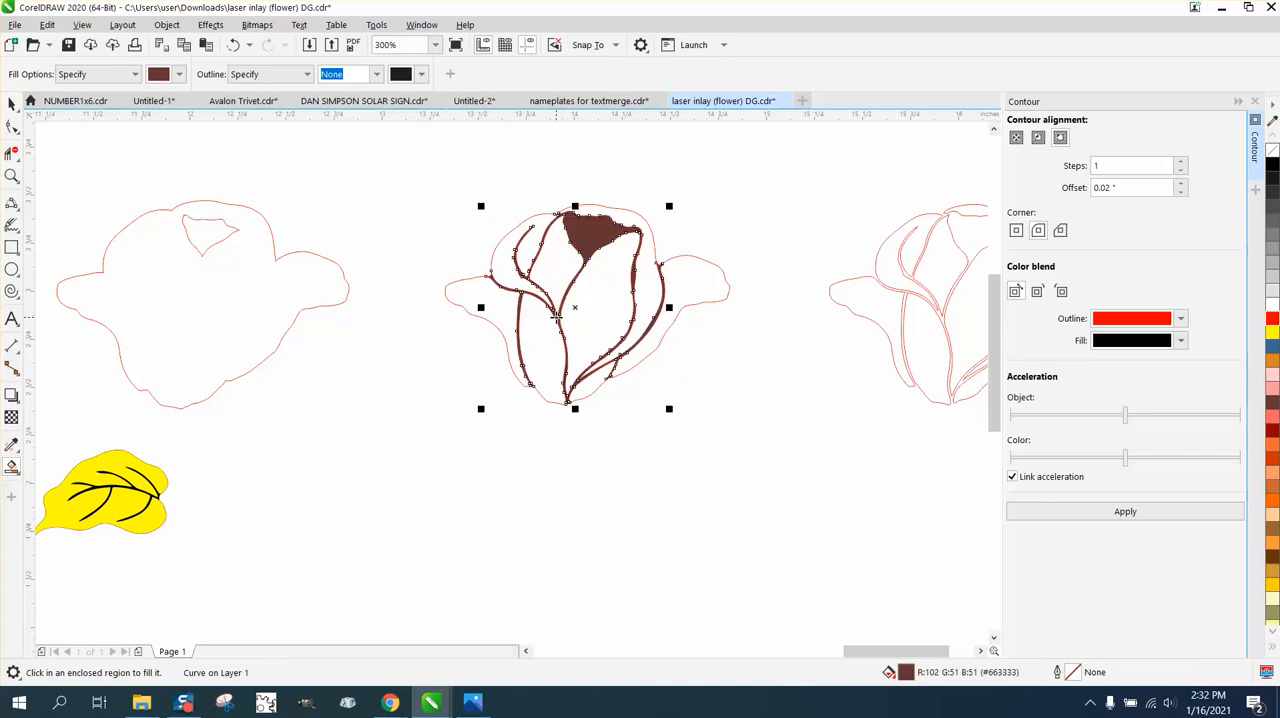
pyautogui.press('Down')
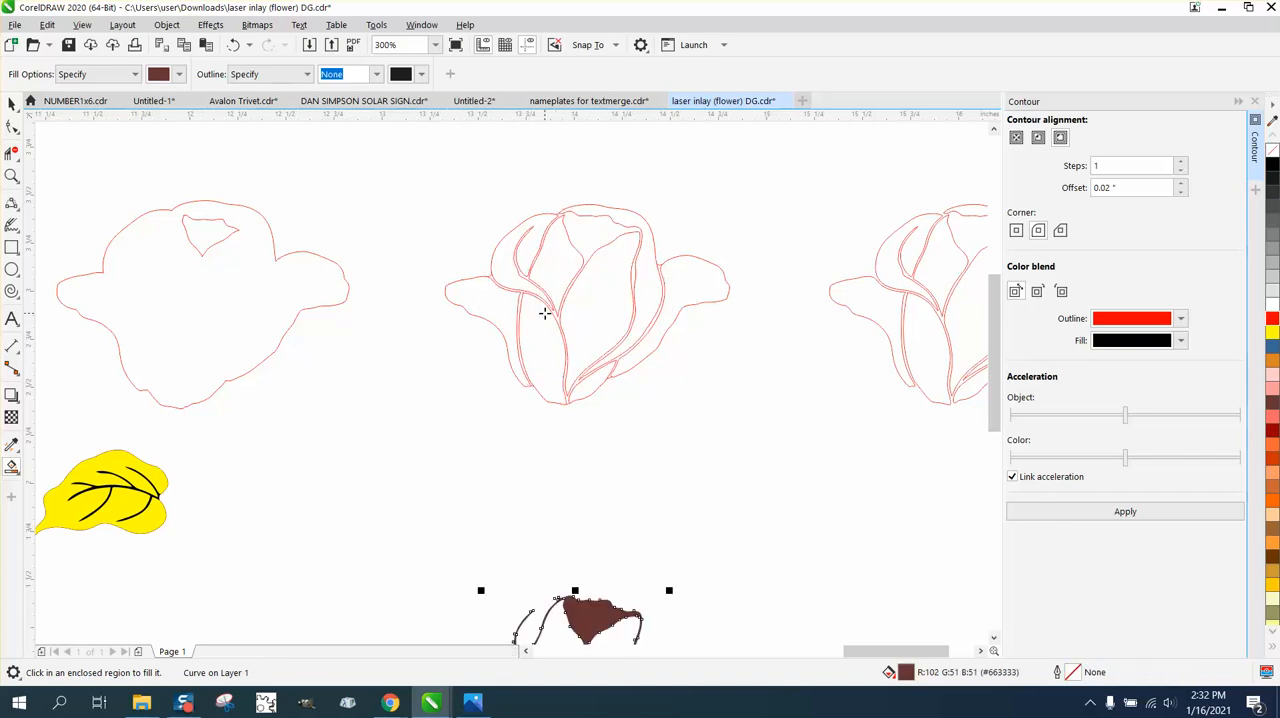
# Duplicate the rose's offset outline, placing the copy 2 inches lower and 4 inches right, beside the brown gap shape.
pyautogui.scroll(-2, 550, 315)
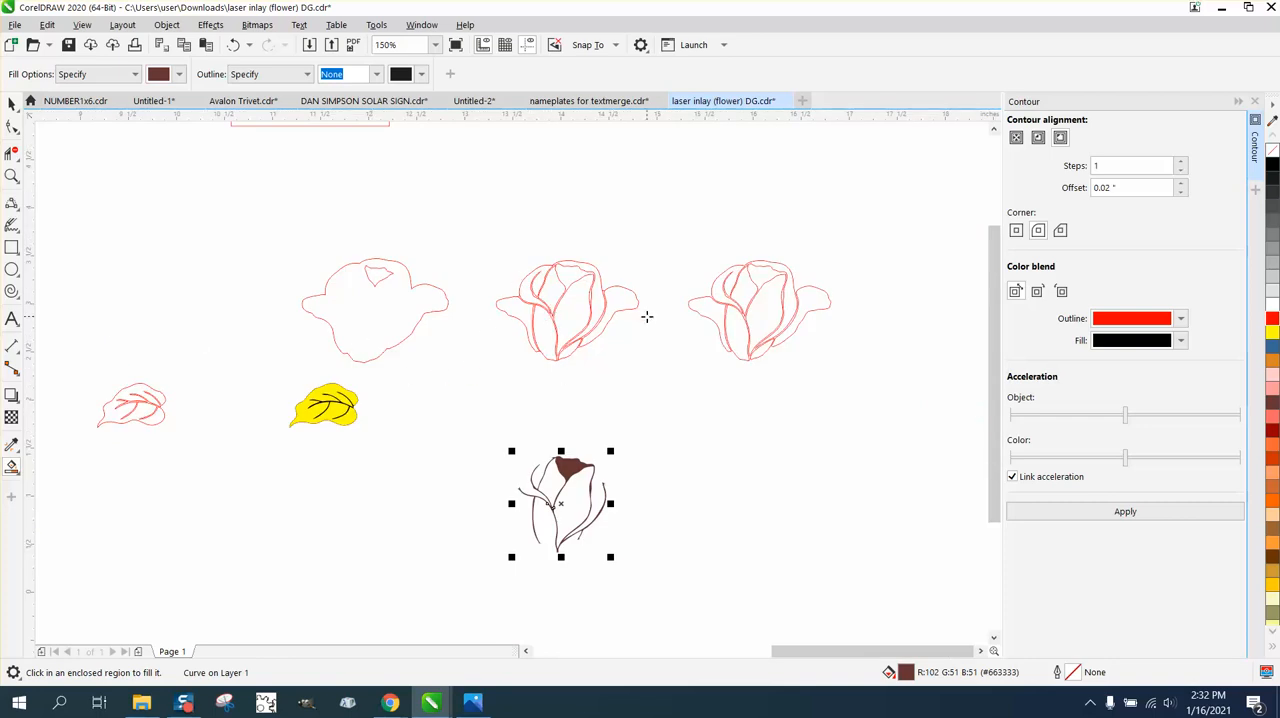
pyautogui.click(13, 104)
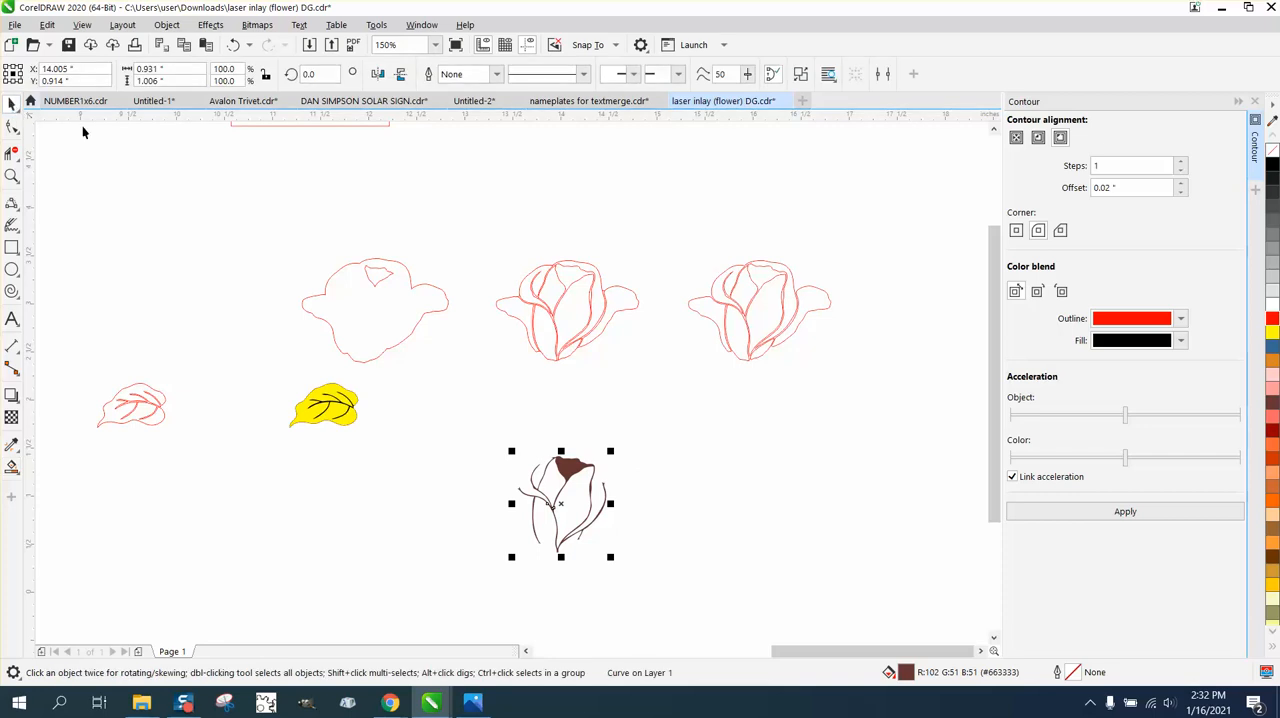
pyautogui.moveTo(466, 429); pyautogui.dragTo(690, 563)
pyautogui.click(341, 350)
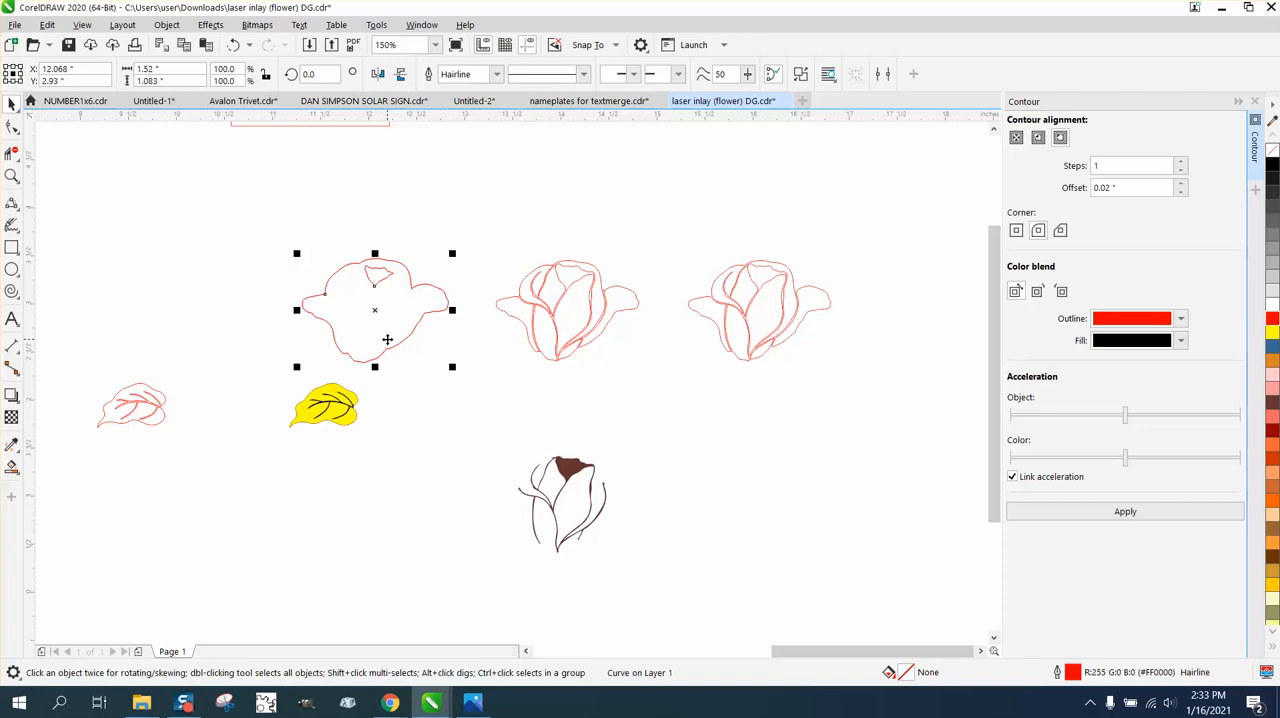
pyautogui.hotkey('ctrl', 'd')
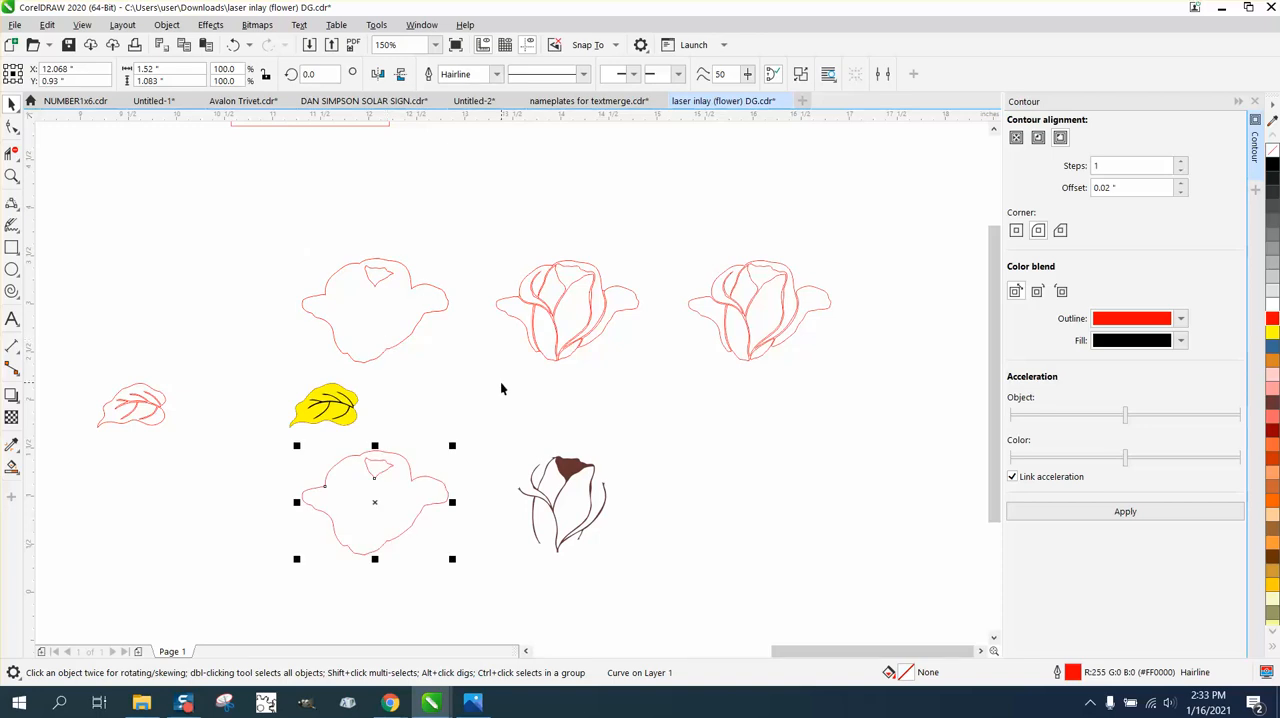
pyautogui.press('Right')
pyautogui.press('Right')
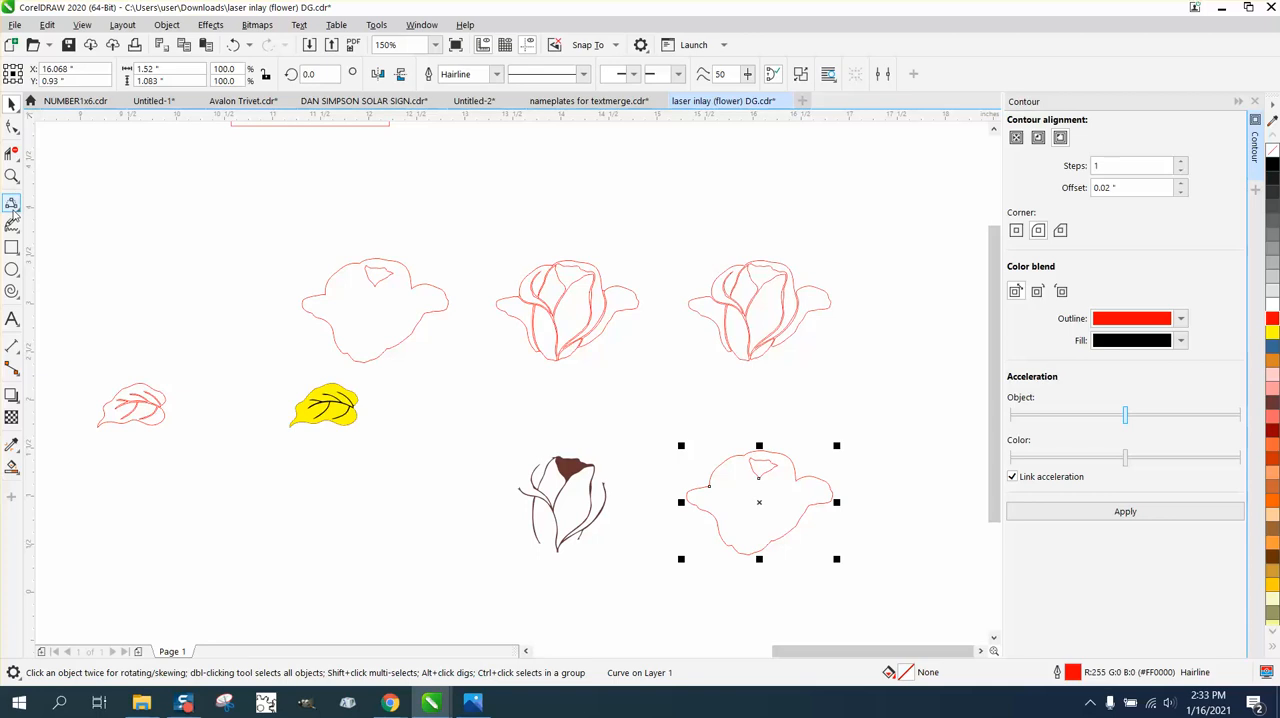
# Draw a rectangle about 2.736 by 1.861 inches around the copied offset outline.
pyautogui.click(12, 248)
pyautogui.moveTo(30, 270)
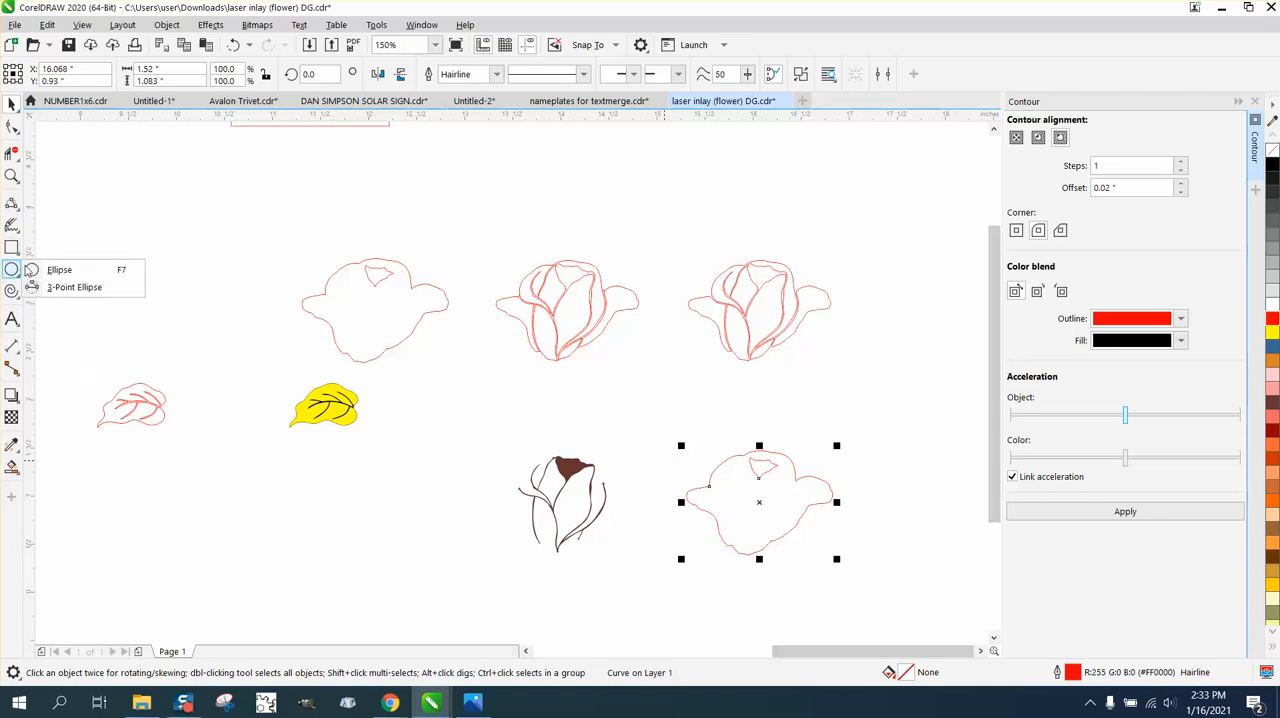
pyautogui.click(12, 248)
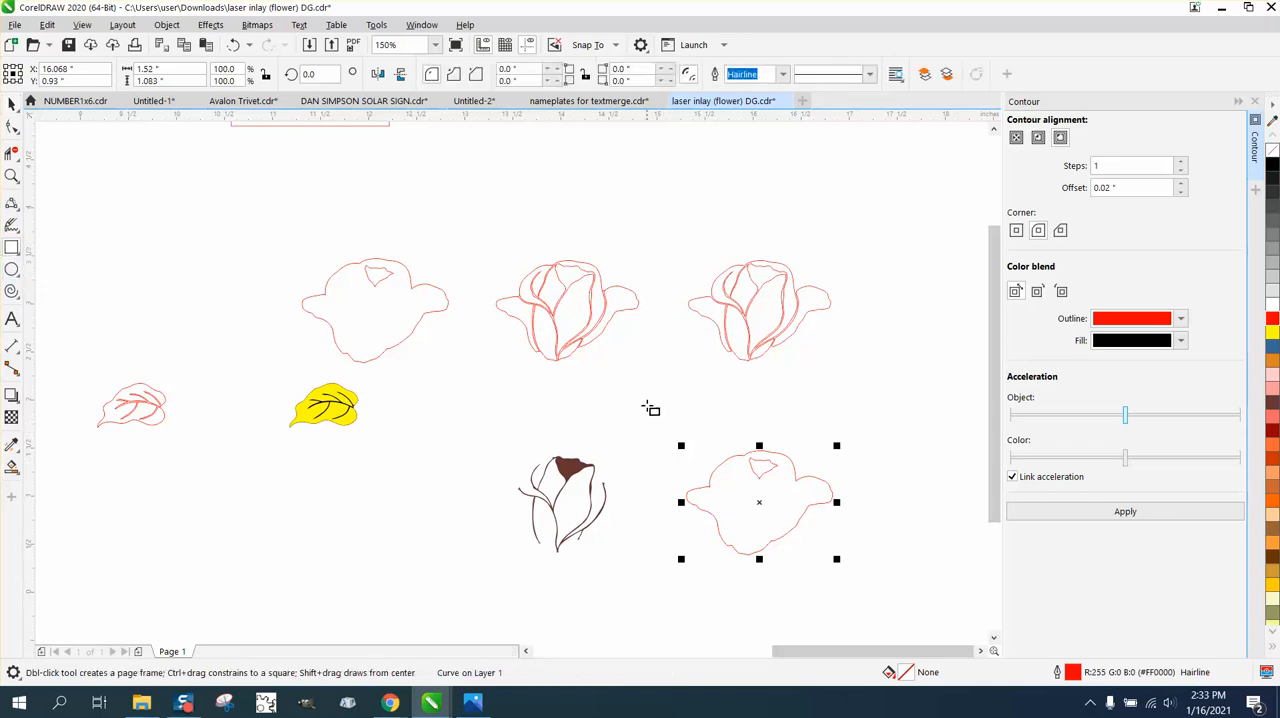
pyautogui.moveTo(647, 419); pyautogui.dragTo(913, 600)
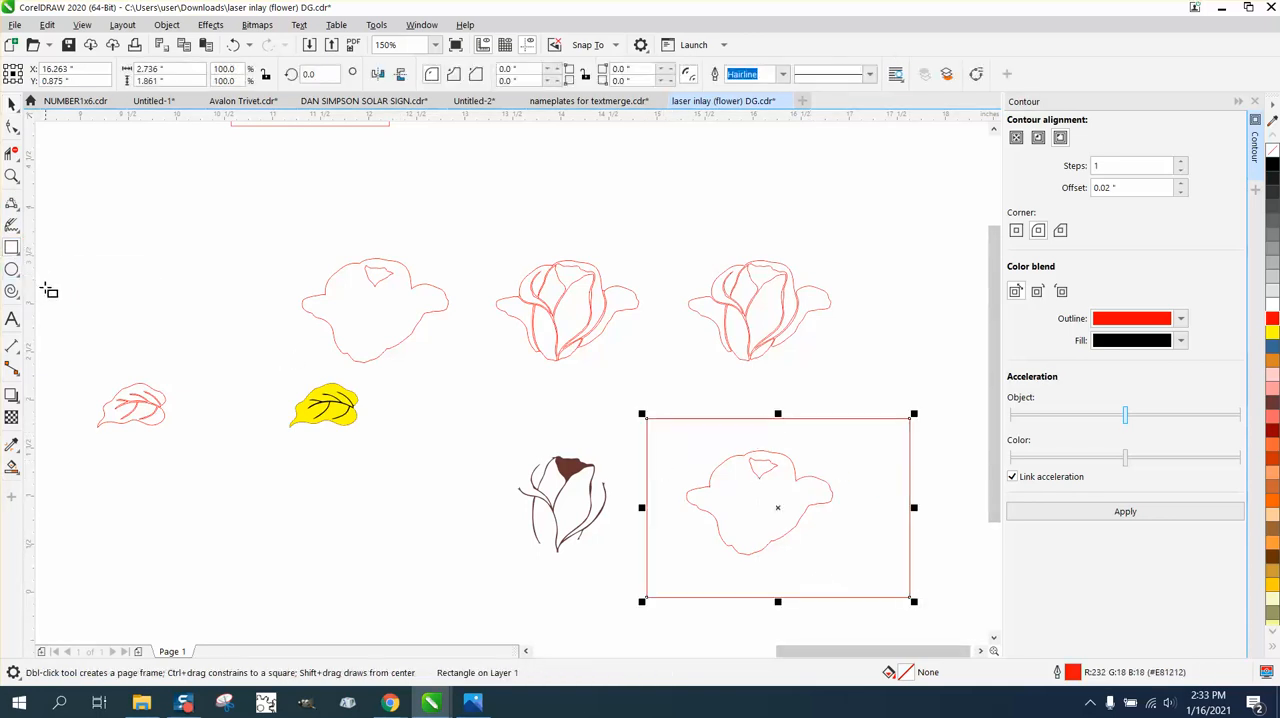
# Smart-fill the rose outline inside the rectangle with red and no outline, leaving its small inner petal shape unfilled.
pyautogui.click(12, 466)
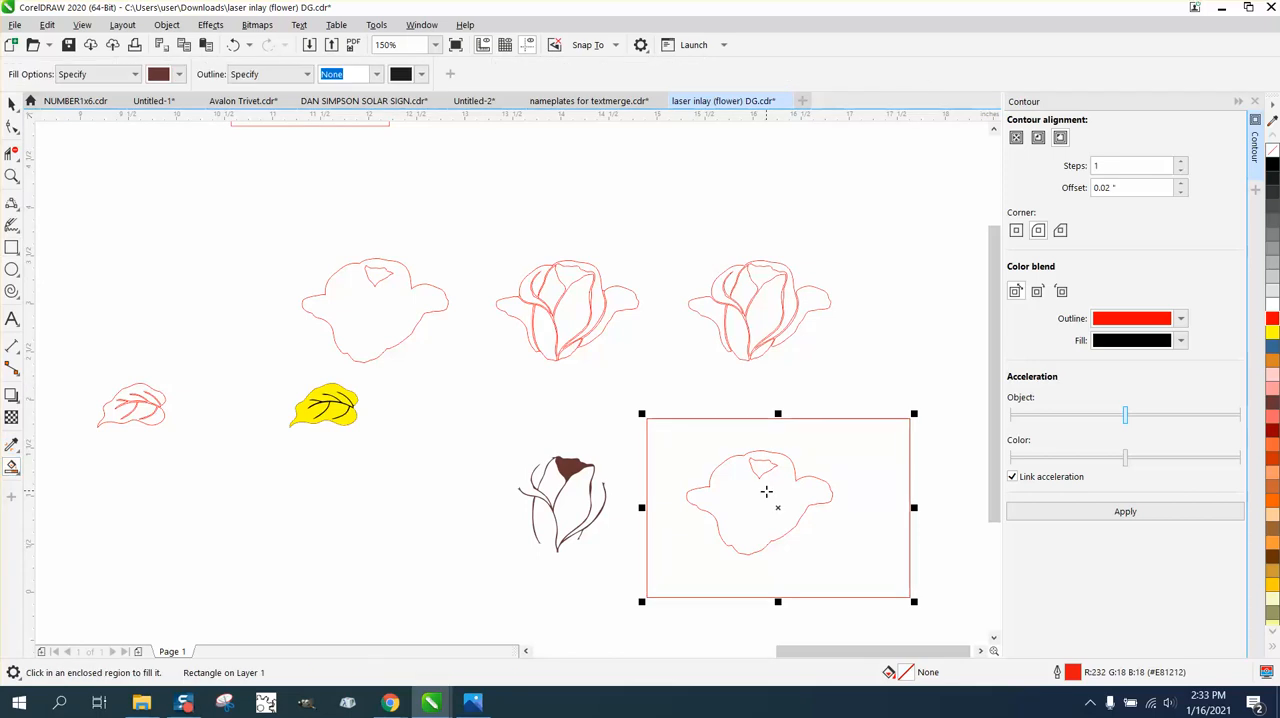
pyautogui.click(179, 74)
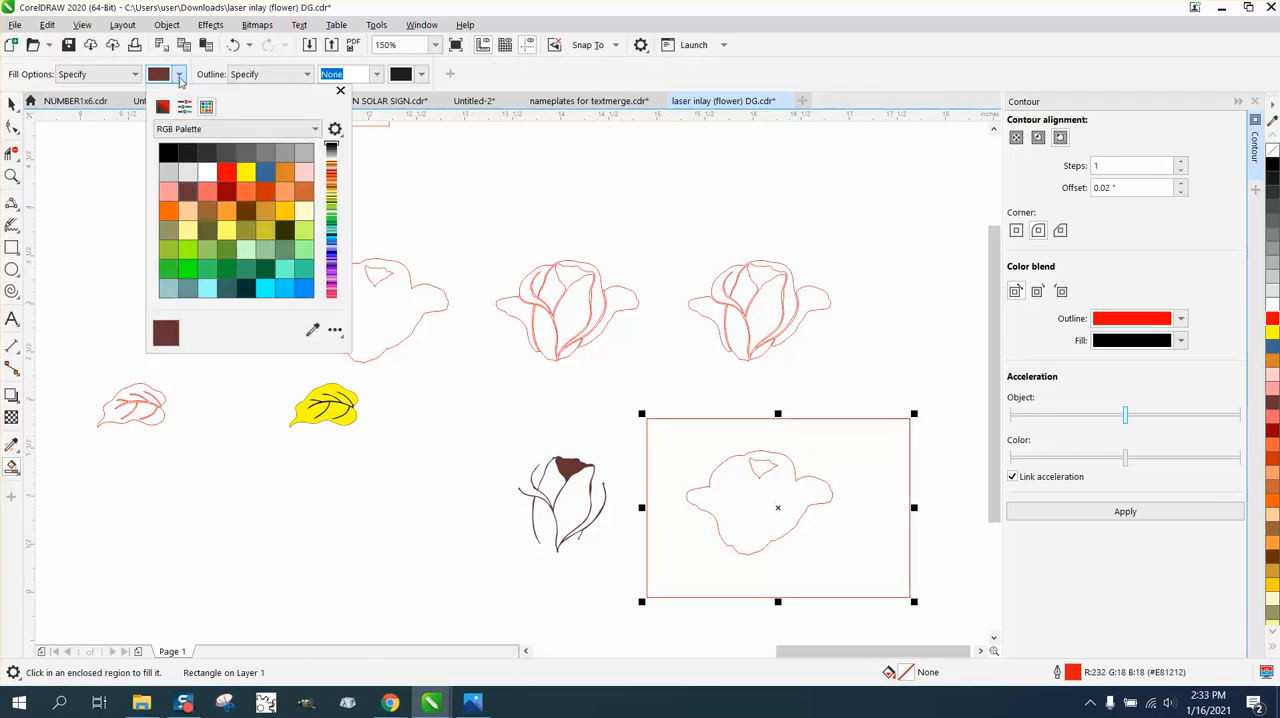
pyautogui.click(232, 176)
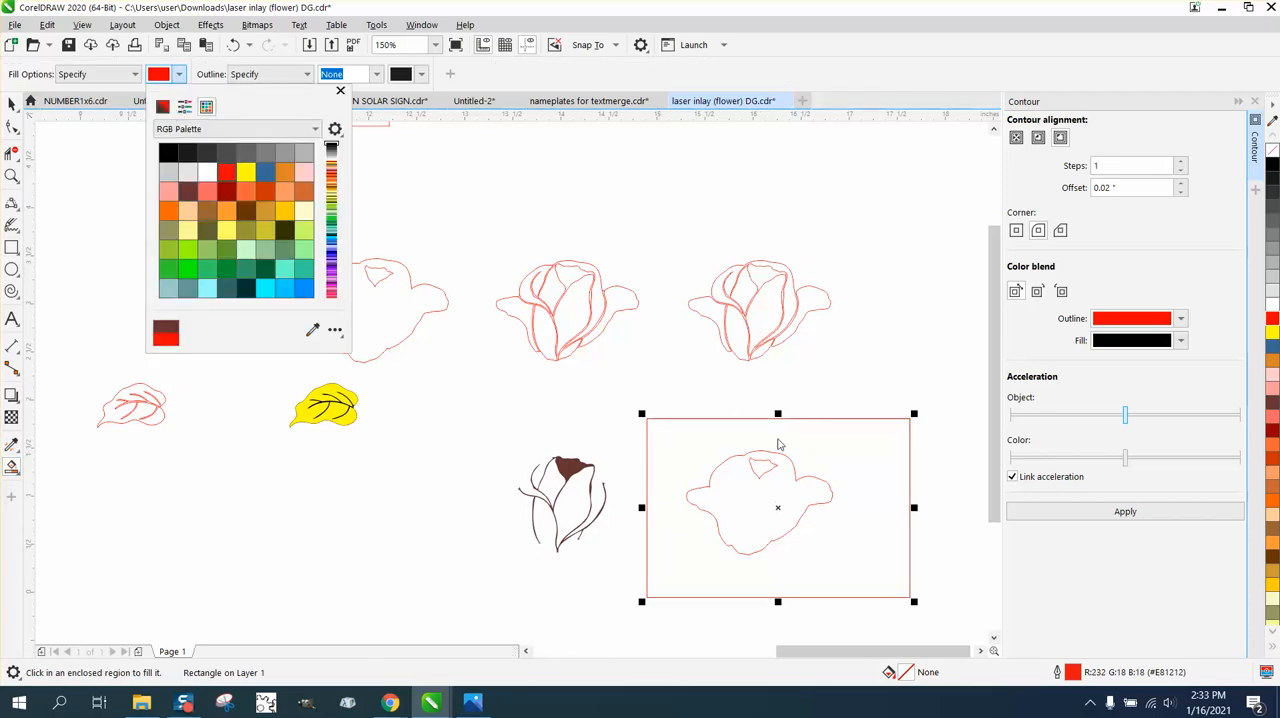
pyautogui.click(767, 490)
pyautogui.click(766, 492)
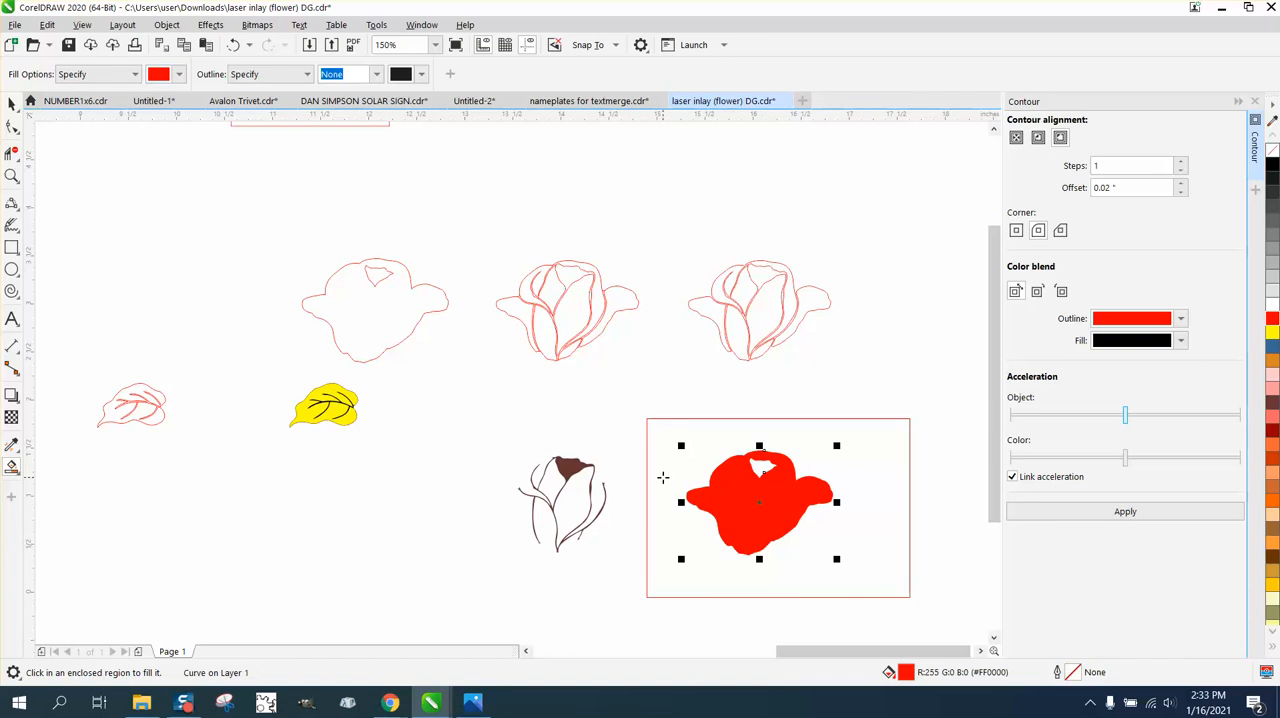
pyautogui.click(12, 104)
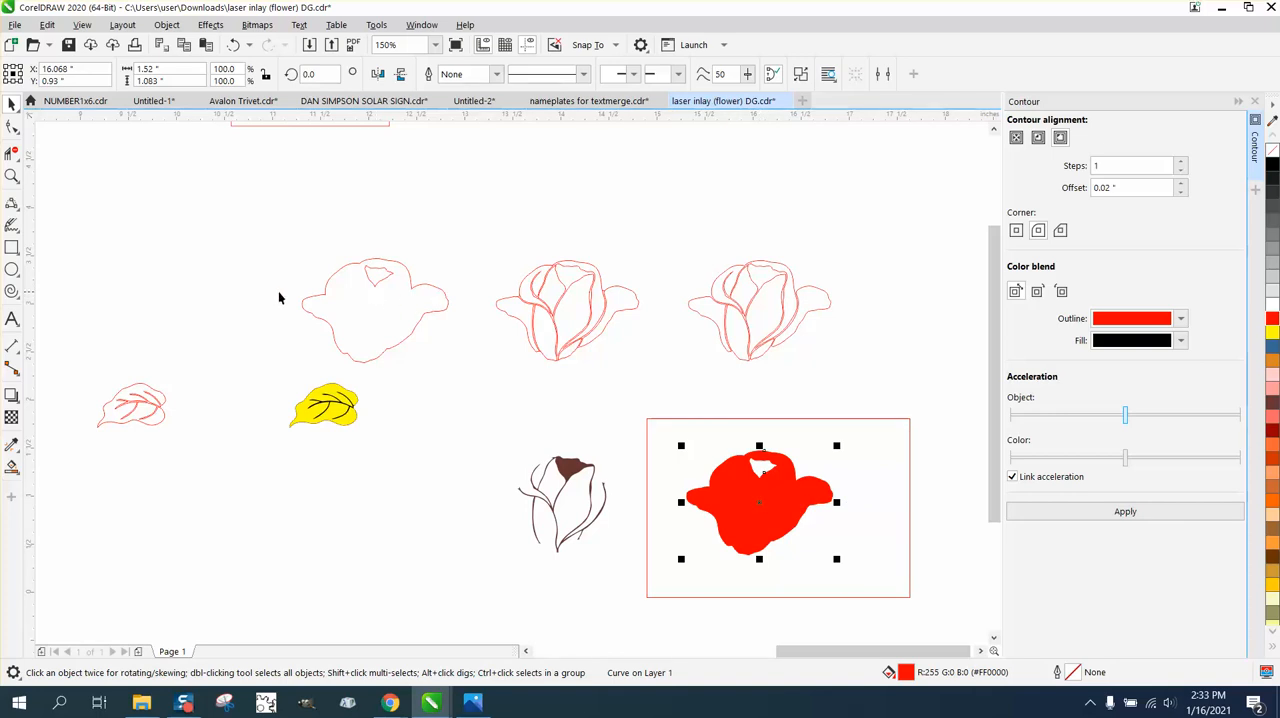
# Draw a rectangle about 2.681 by 4.285 inches around the rose's offset outline and the yellow leaf.
pyautogui.click(12, 176)
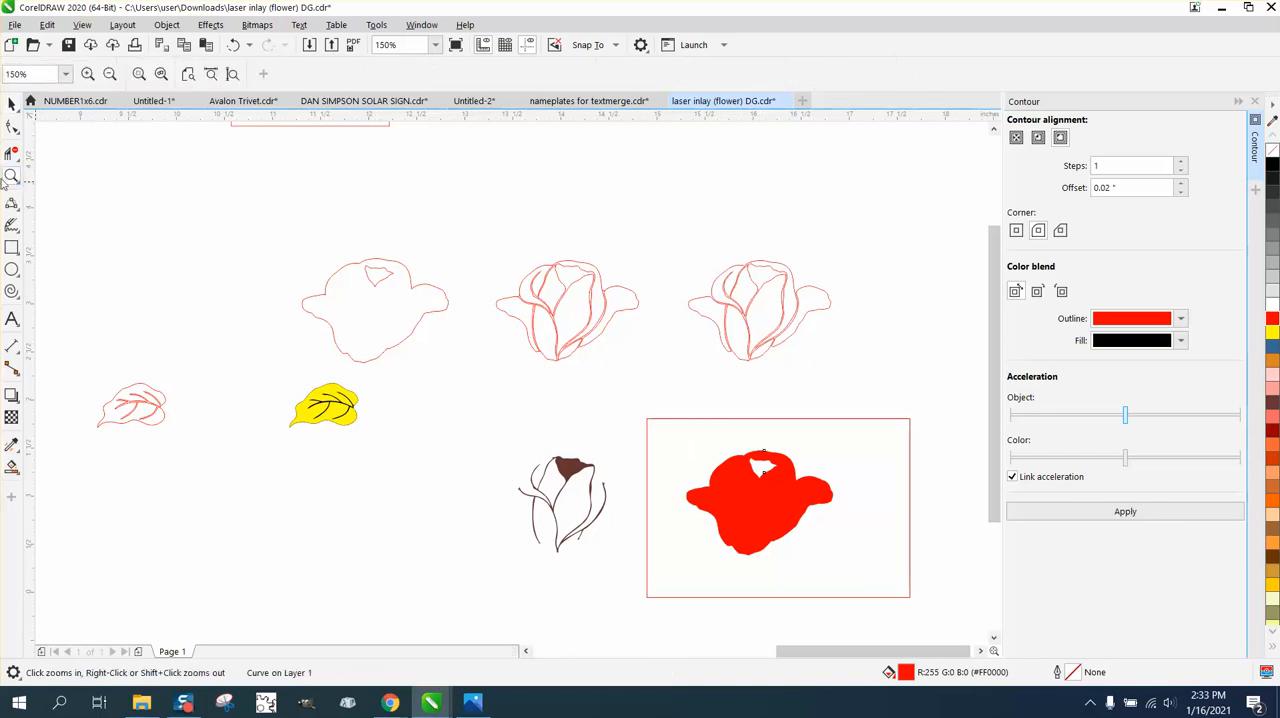
pyautogui.click(12, 247)
pyautogui.moveTo(238, 209); pyautogui.dragTo(496, 620)
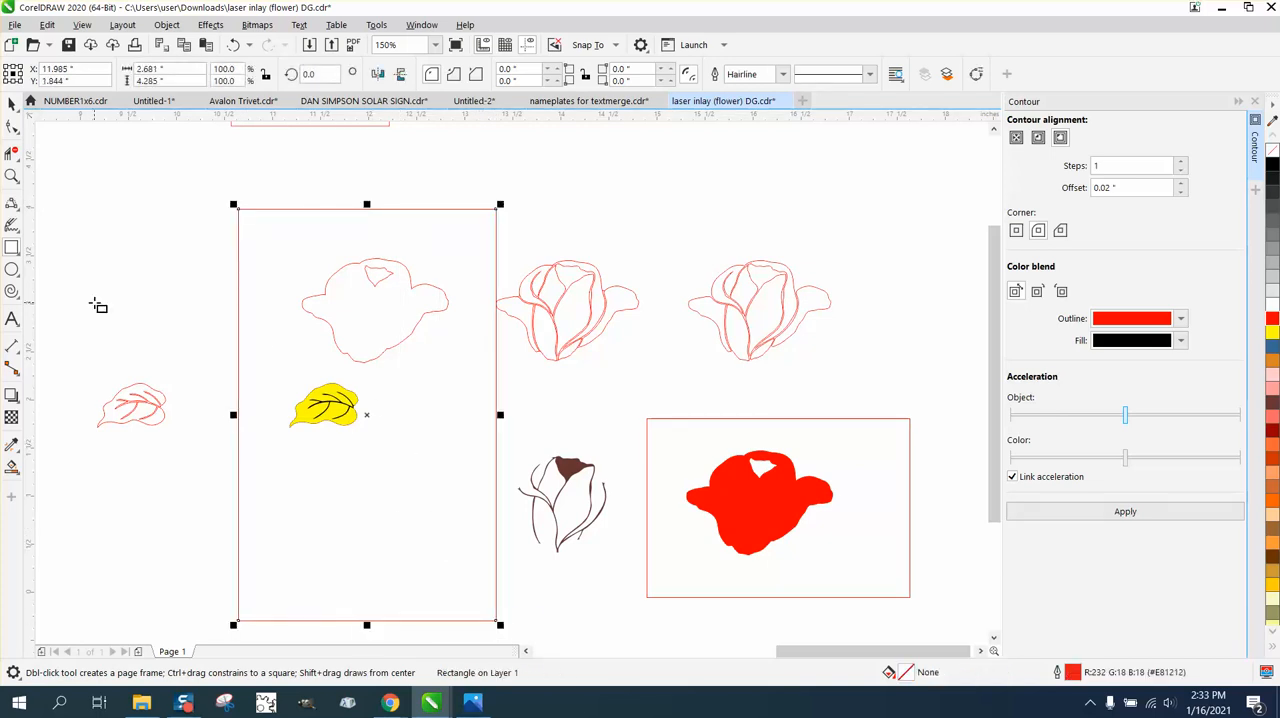
# Smart-fill the background inside the tall rectangle in orange and the rose outline within it in black.
pyautogui.click(12, 467)
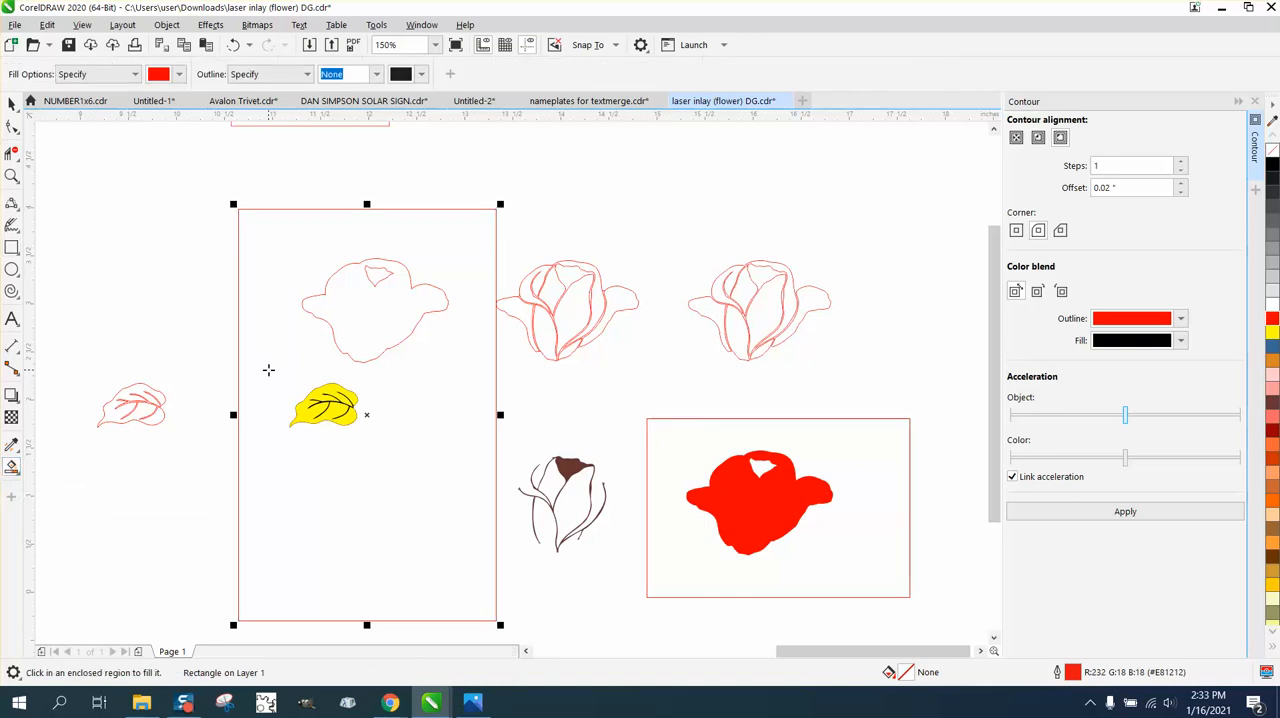
pyautogui.click(268, 370)
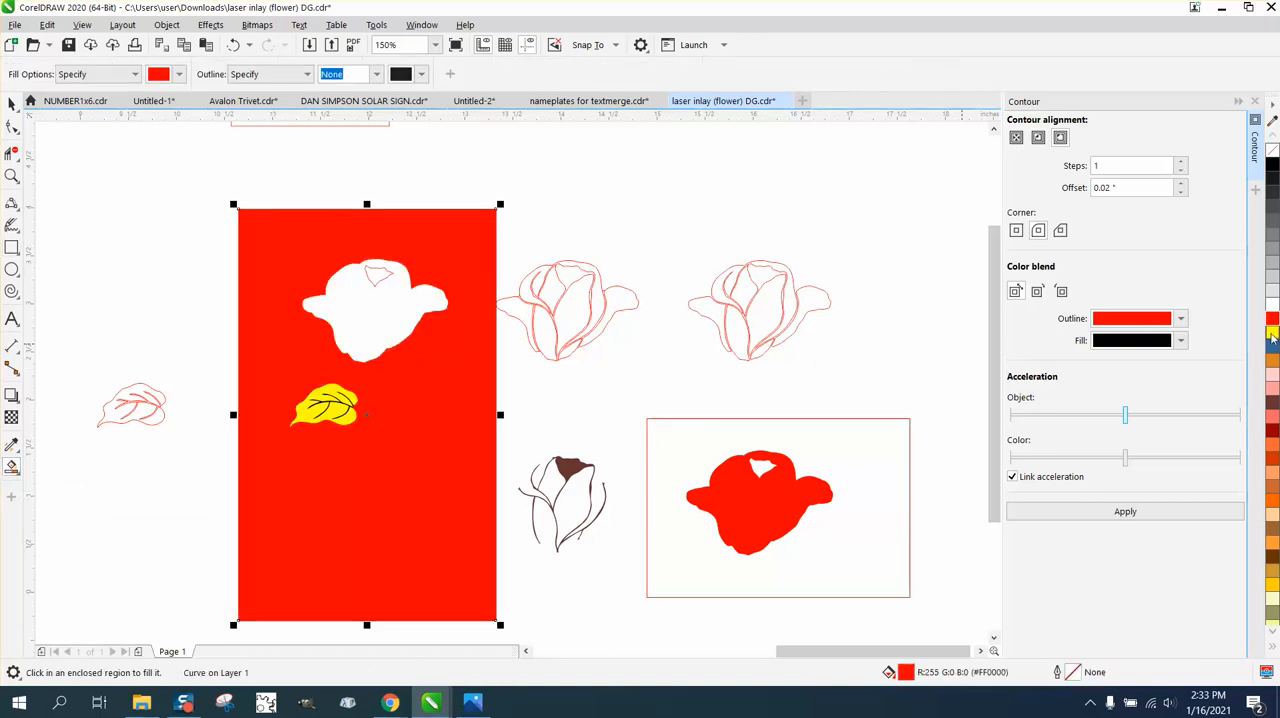
pyautogui.click(1273, 366)
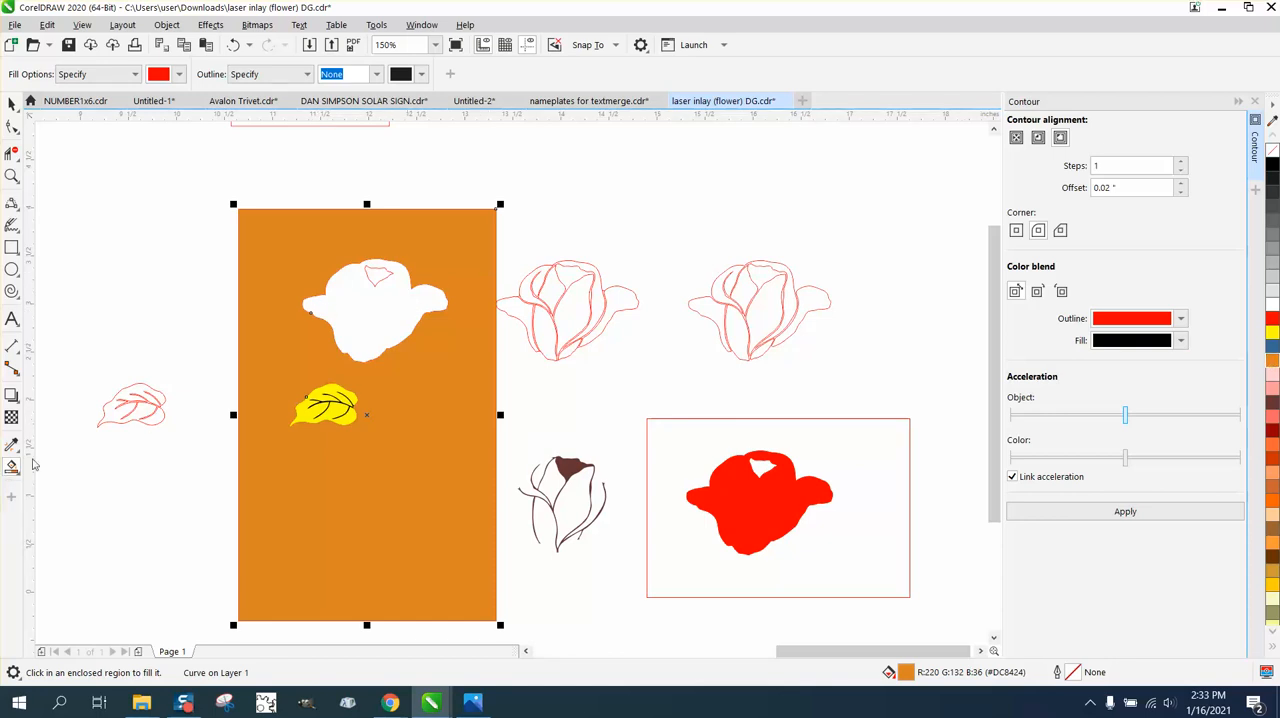
pyautogui.click(366, 333)
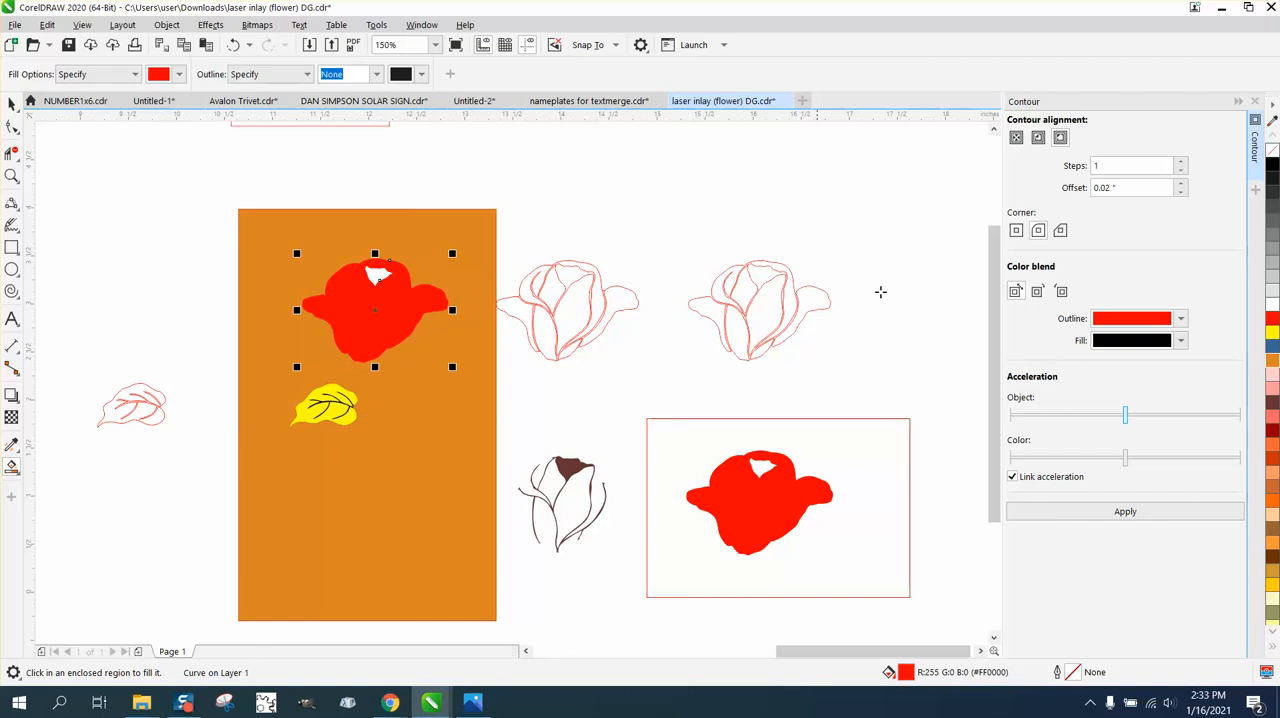
pyautogui.click(1272, 164)
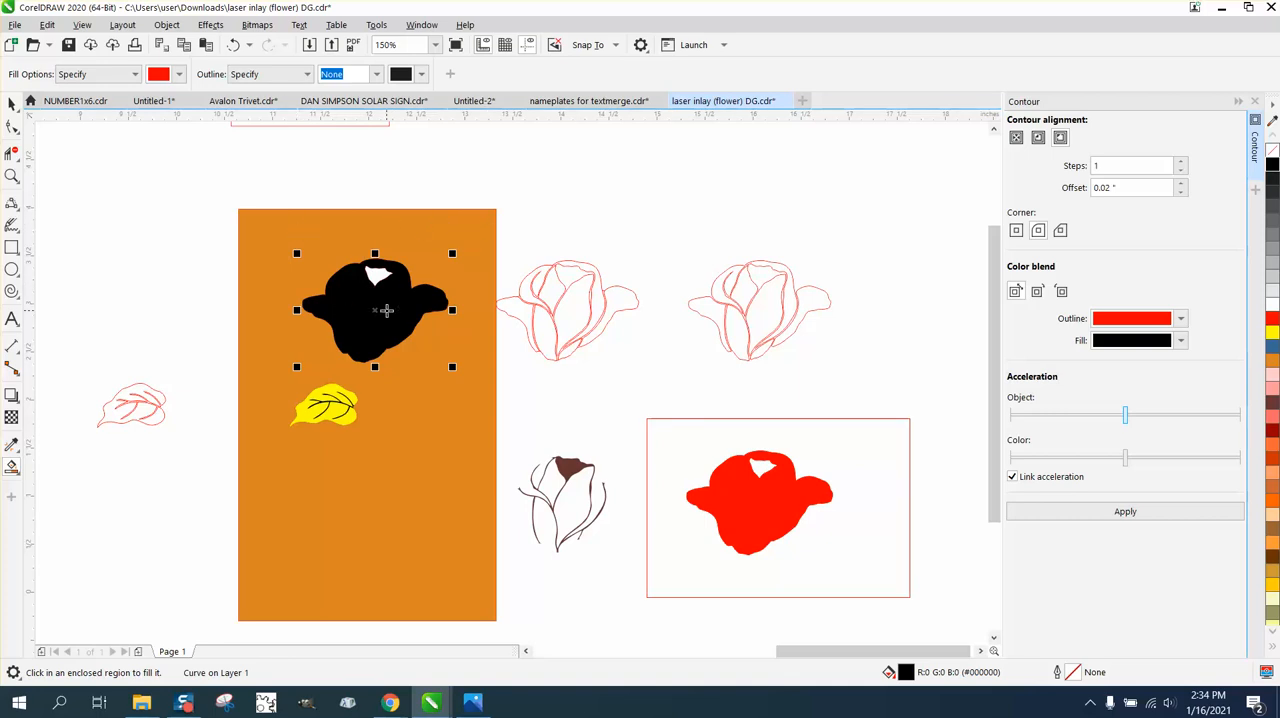
# Move the red rose silhouette 4 inches left and 2 inches up onto the black rose, and bring it to the front of the page.
pyautogui.click(12, 104)
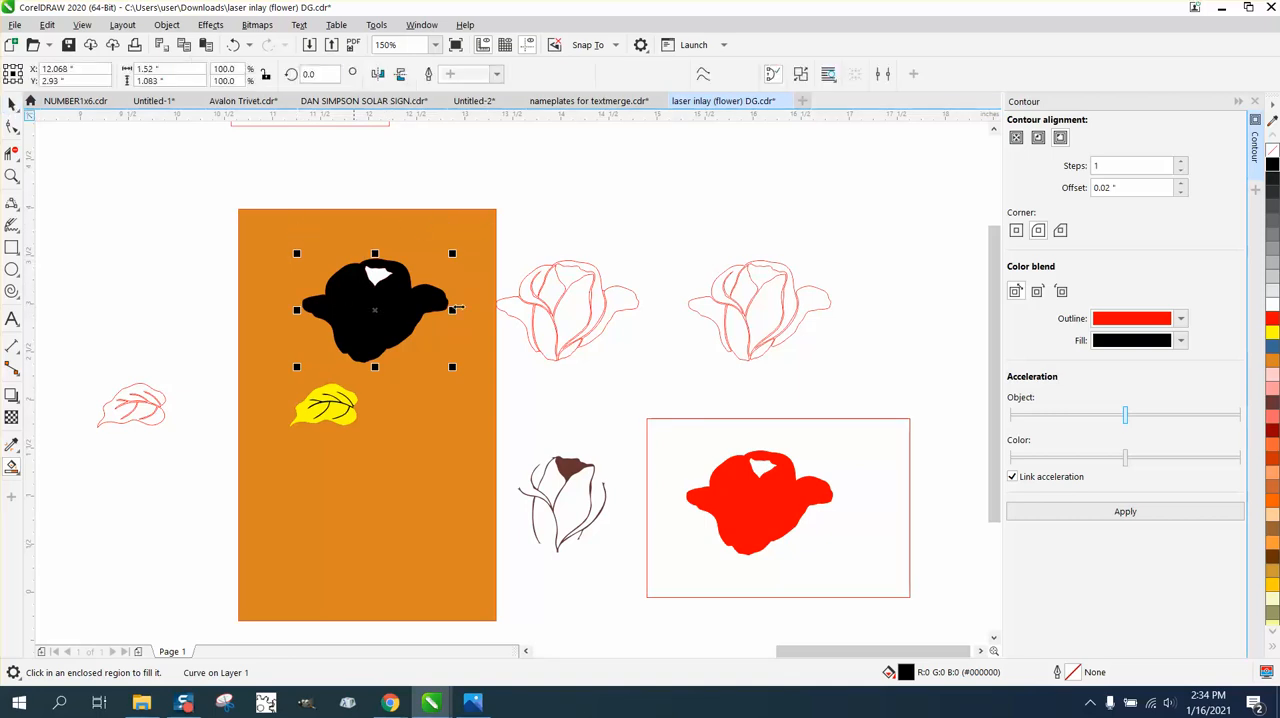
pyautogui.click(763, 513)
pyautogui.moveTo(763, 513); pyautogui.dragTo(378, 514)
pyautogui.press('Up')
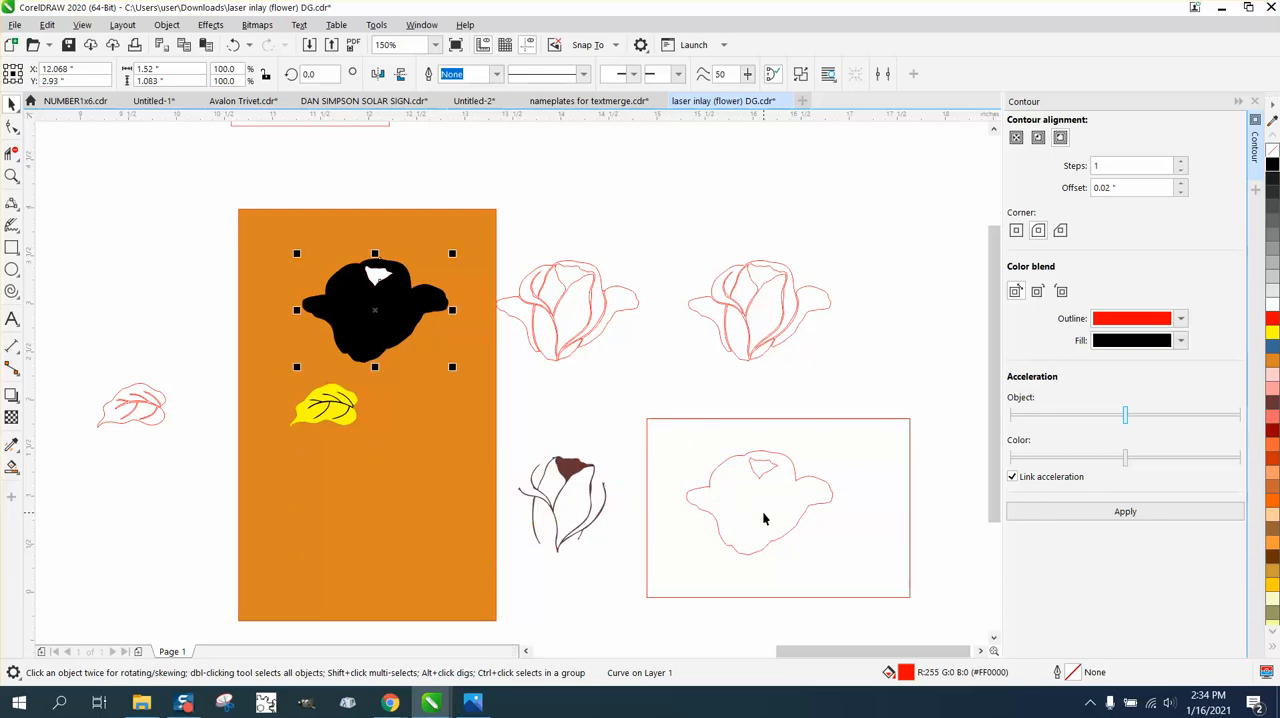
pyautogui.click(166, 24)
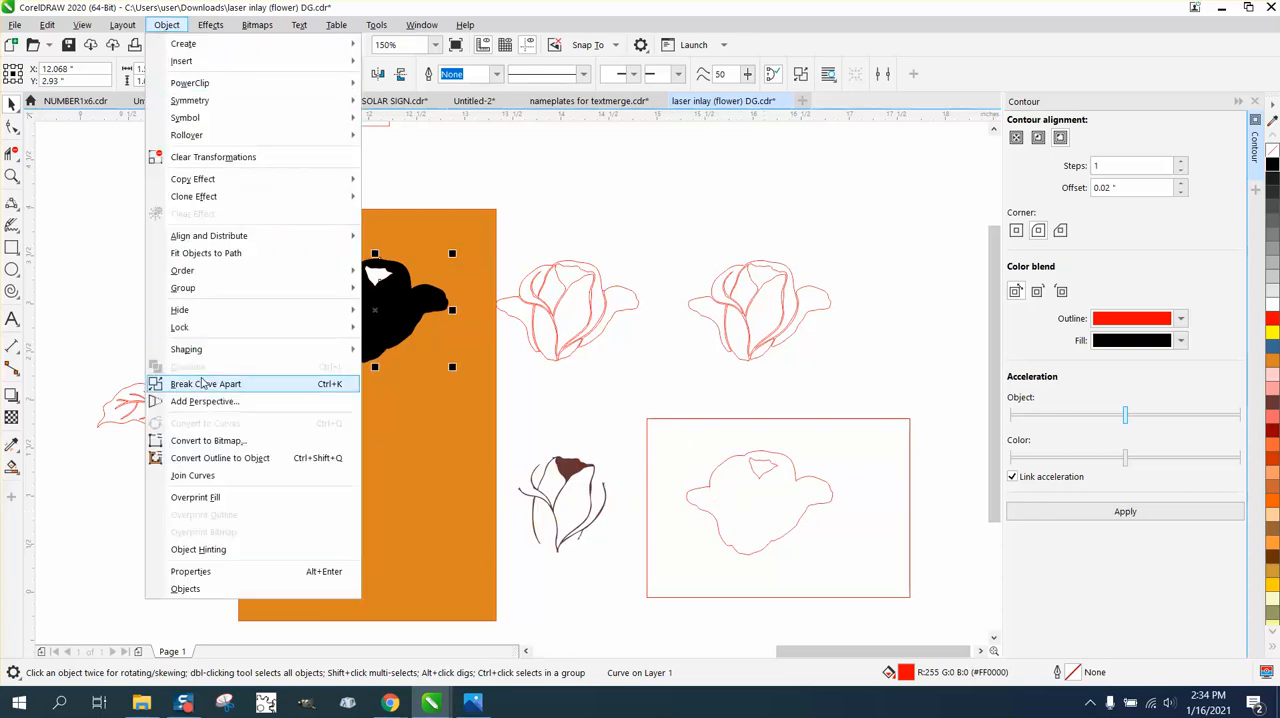
pyautogui.moveTo(205, 271)
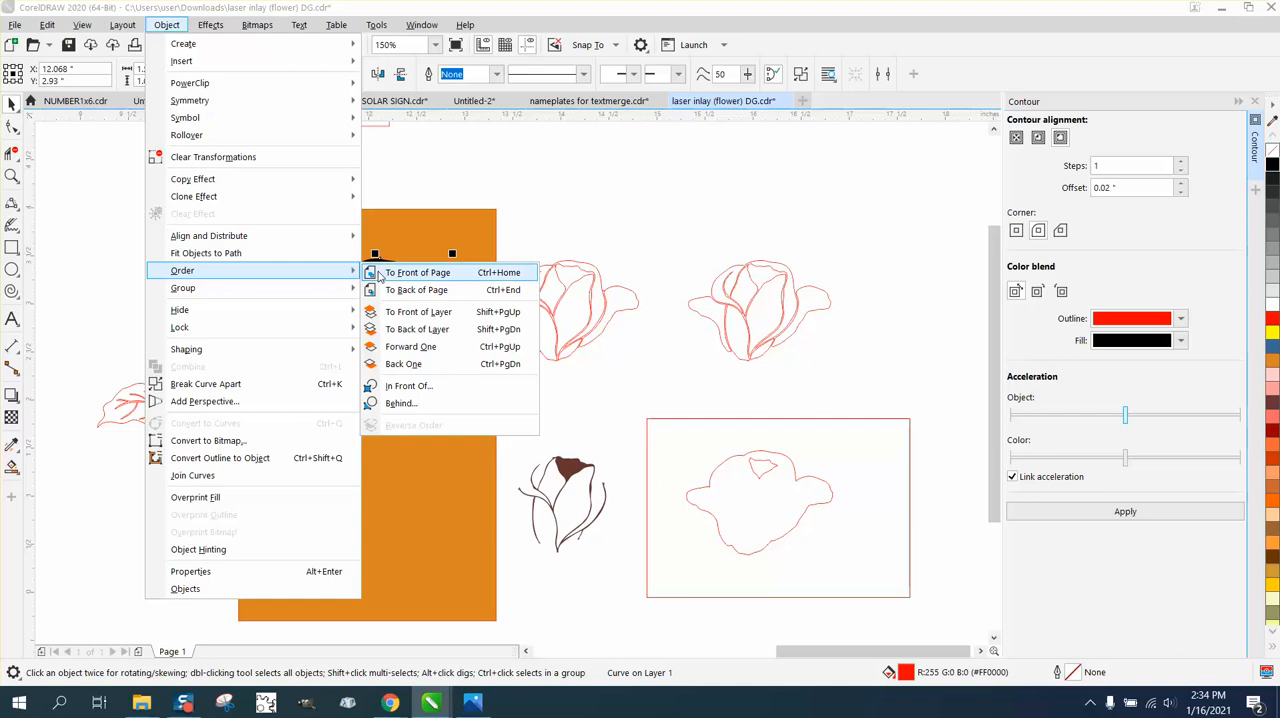
pyautogui.click(405, 273)
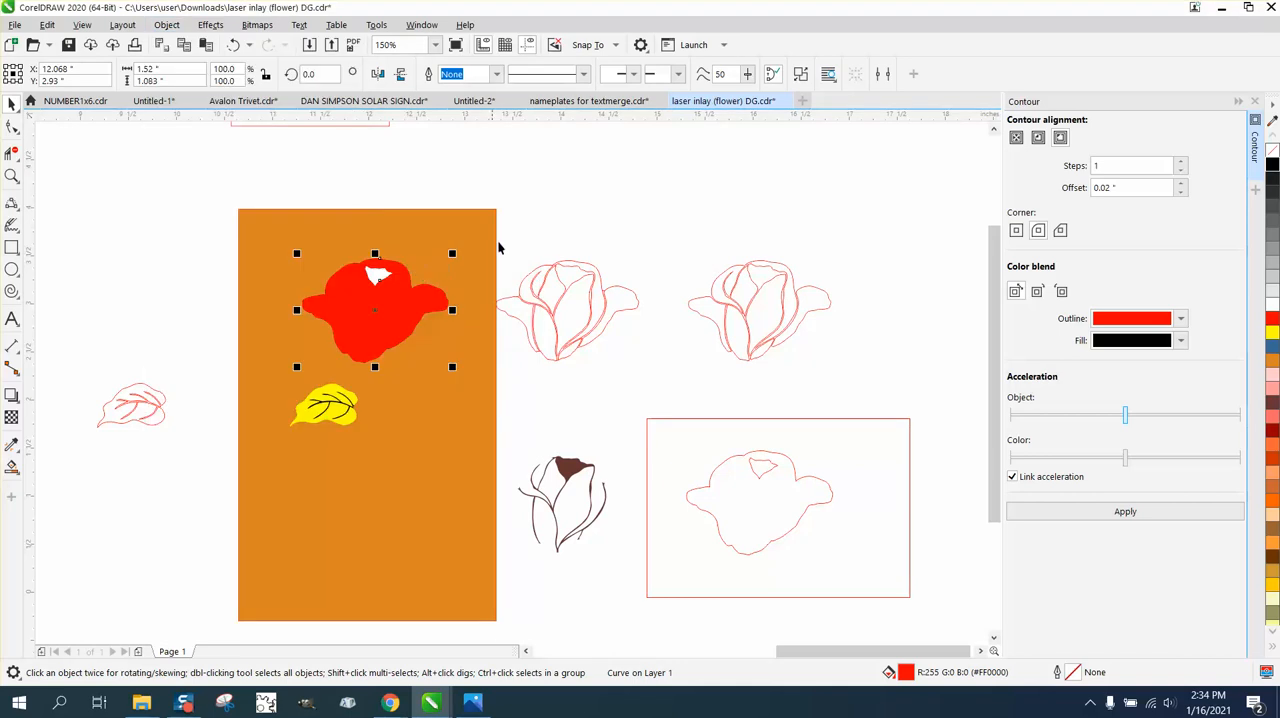
# Move the brown petal gap shape 2 inches up and 2 inches left onto the red rose, and bring it to the front of the page.
pyautogui.click(573, 465)
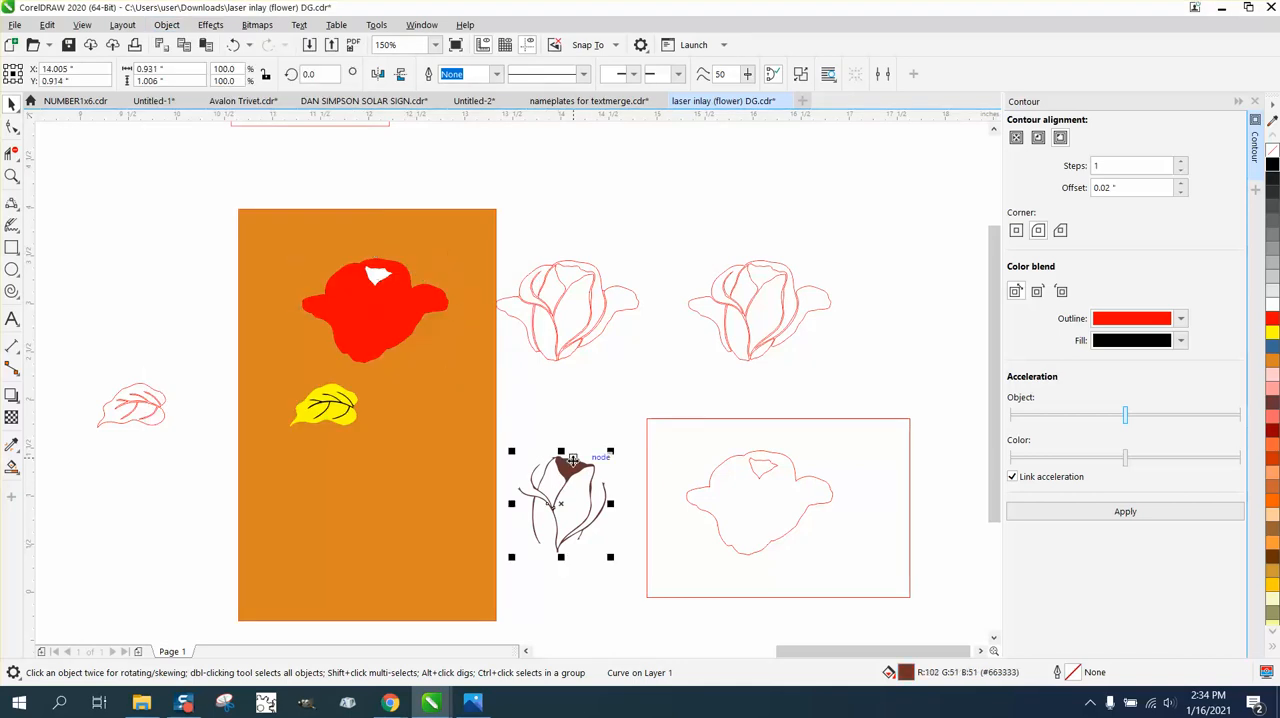
pyautogui.press('Up')
pyautogui.press('Left')
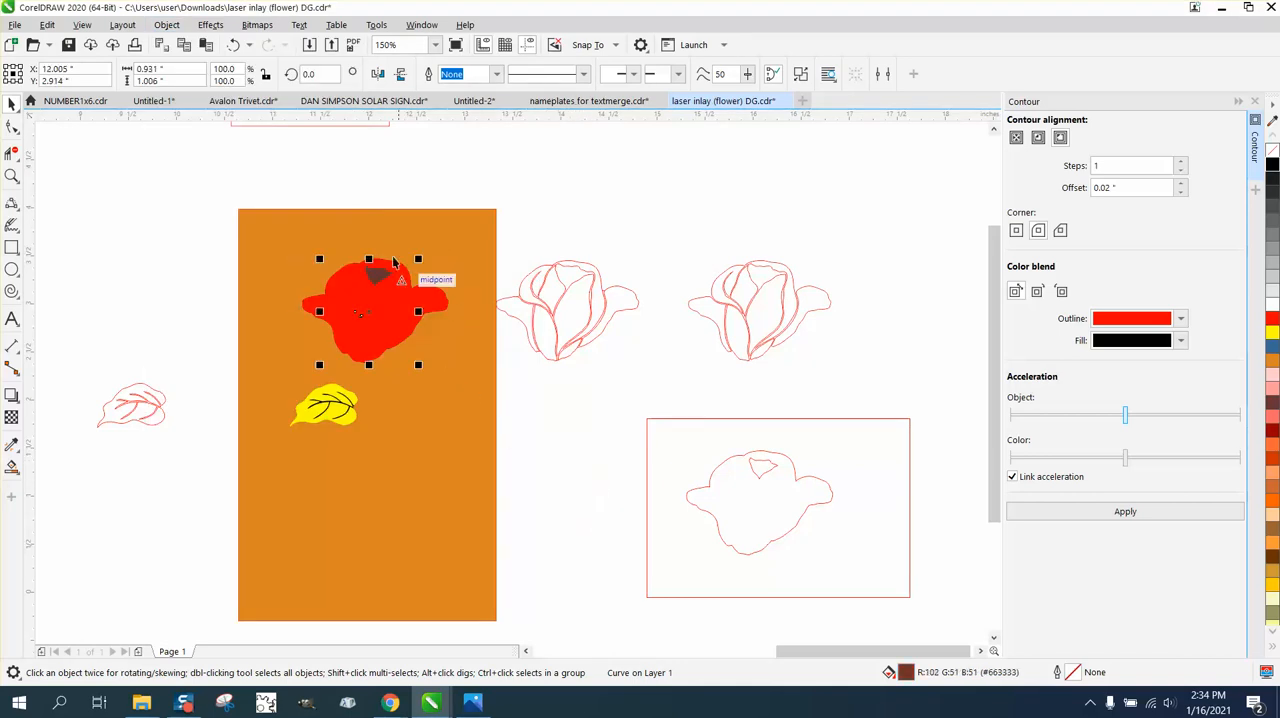
pyautogui.click(166, 25)
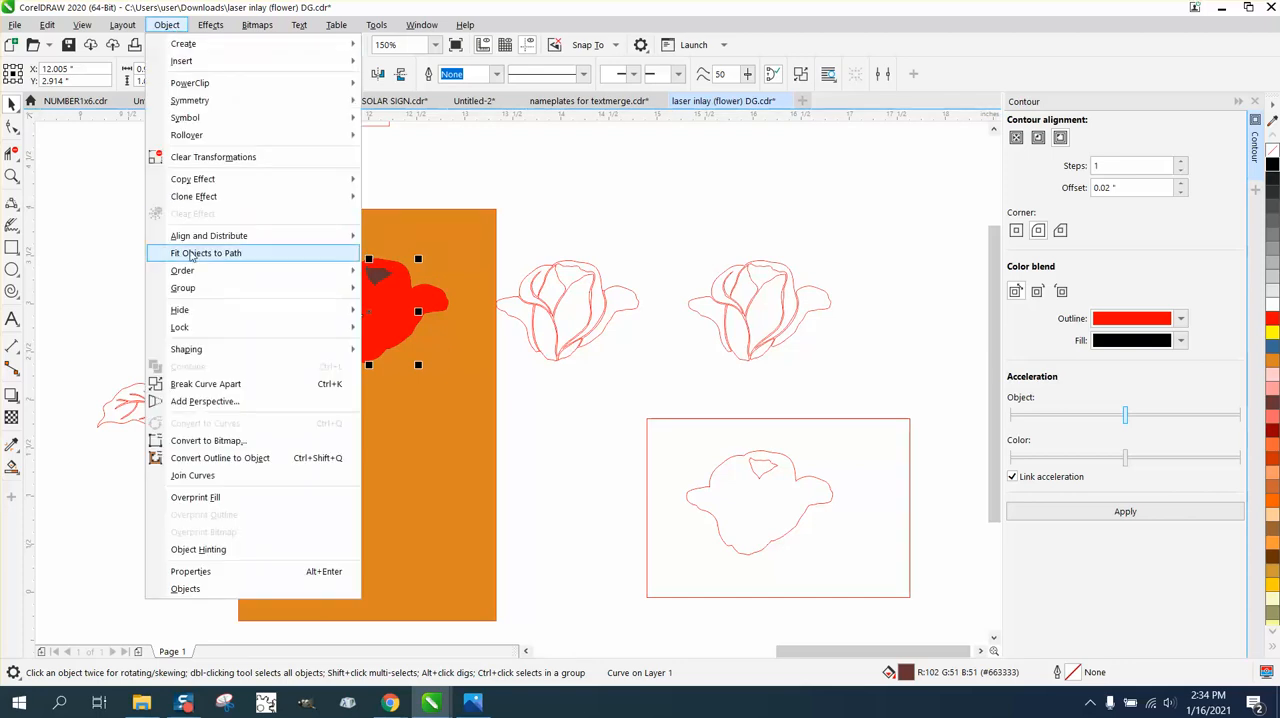
pyautogui.moveTo(185, 270)
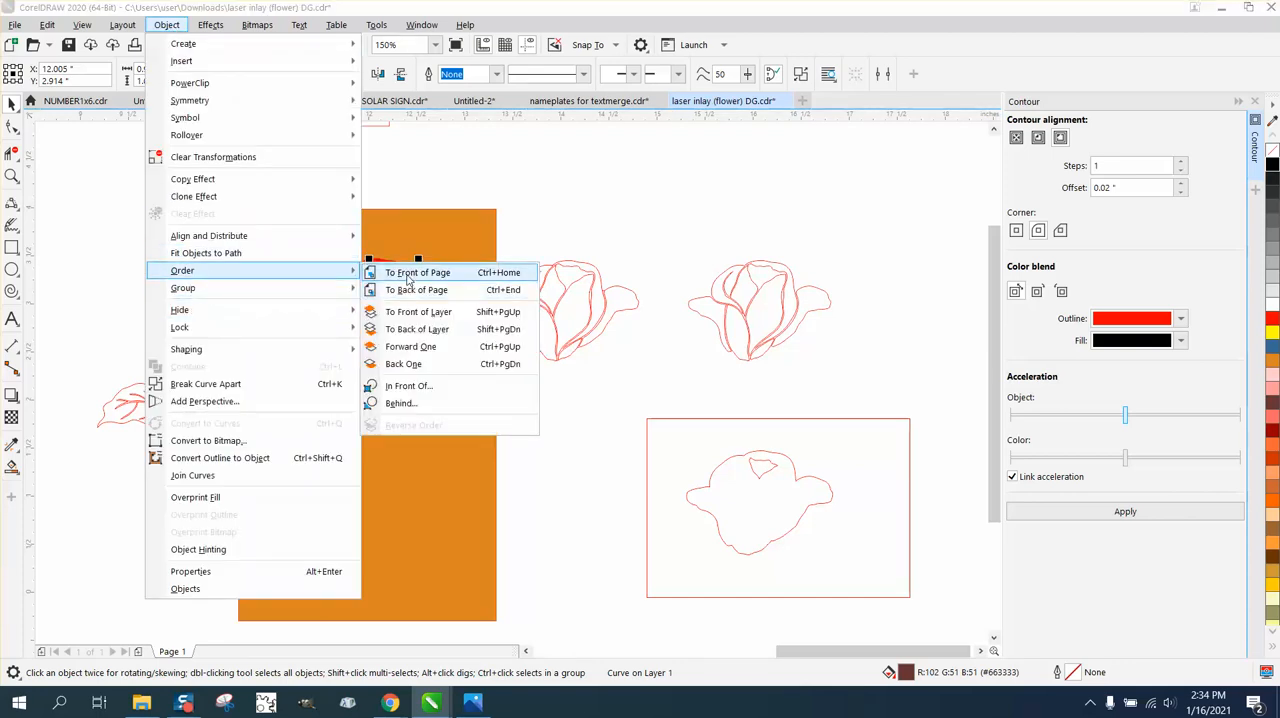
pyautogui.click(412, 273)
pyautogui.click(564, 250)
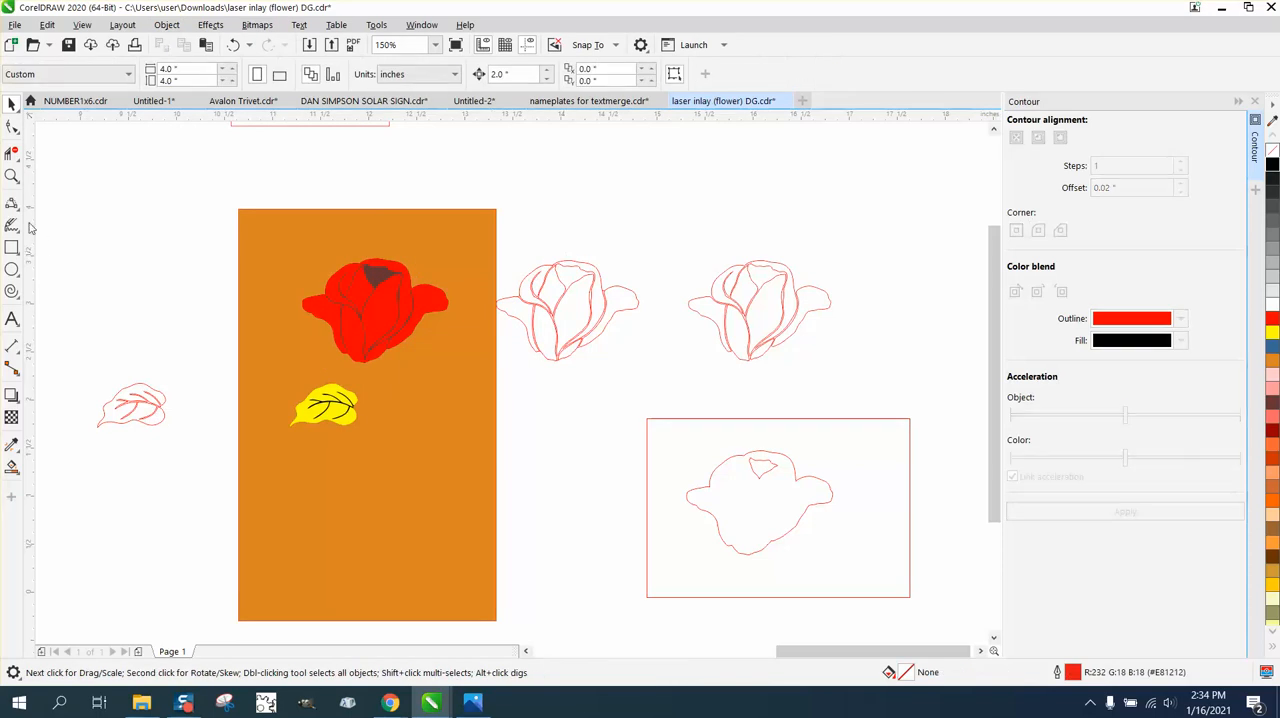
# Examine the assembled rose and leaf on the orange background and compare them with the original rose stem and leaves.
pyautogui.click(12, 176)
pyautogui.moveTo(237, 246); pyautogui.dragTo(593, 482)
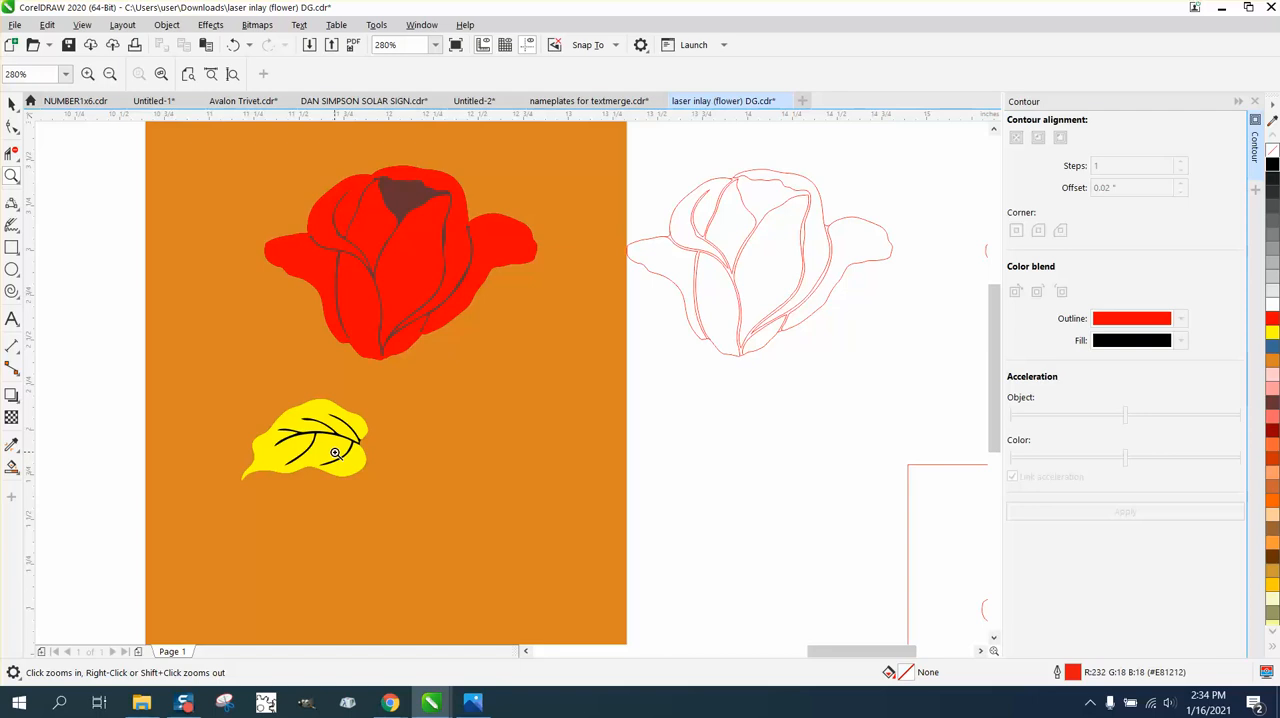
pyautogui.rightClick(429, 270)
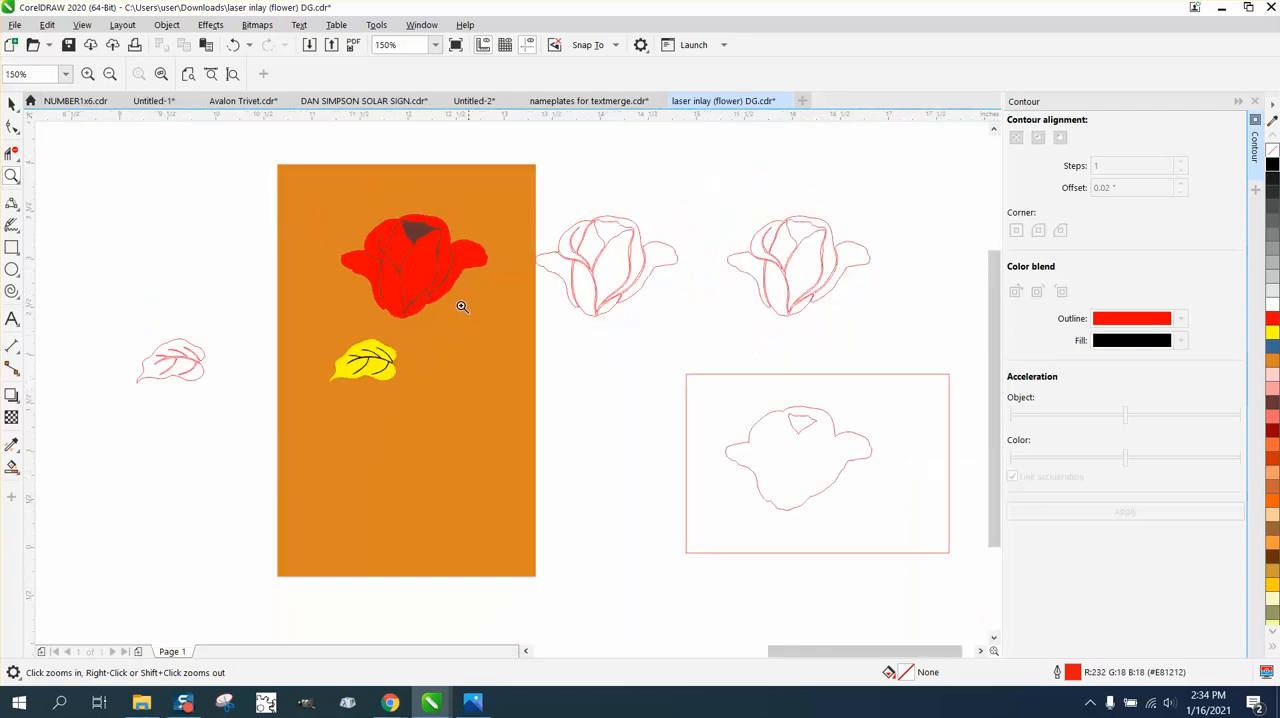
pyautogui.rightClick(252, 306)
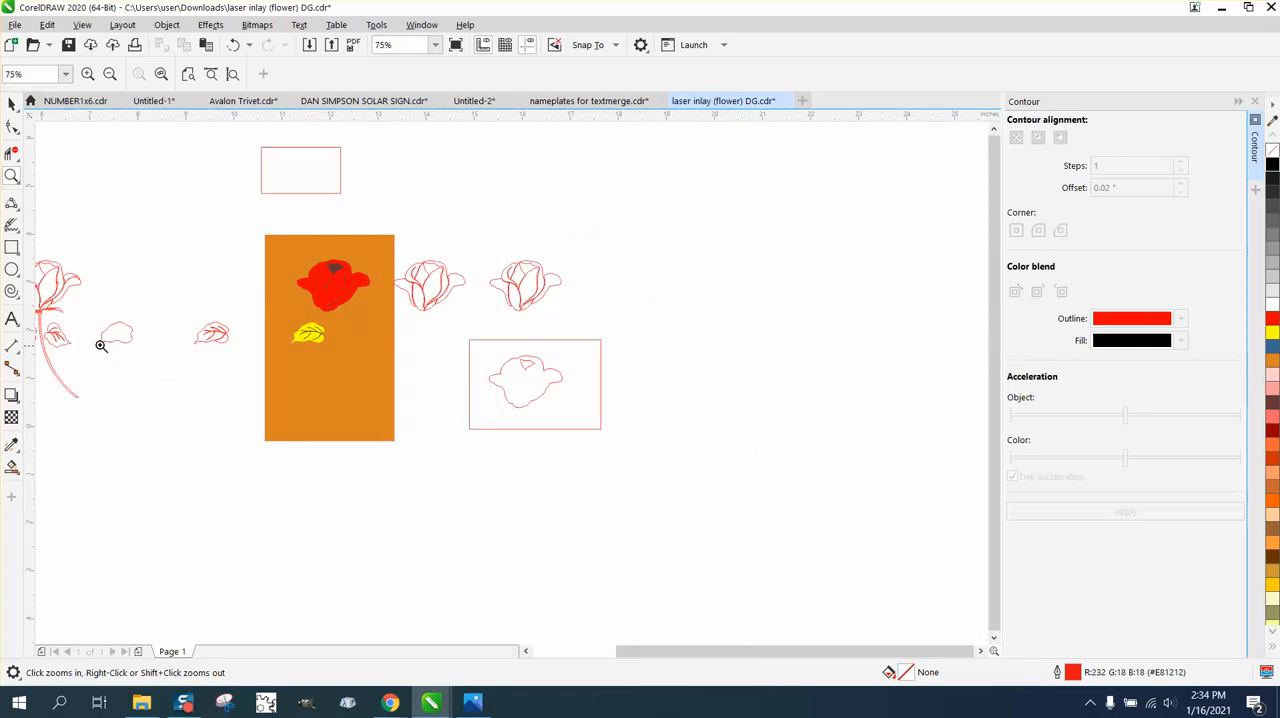
pyautogui.rightClick(150, 342)
pyautogui.moveTo(77, 333); pyautogui.dragTo(183, 382)
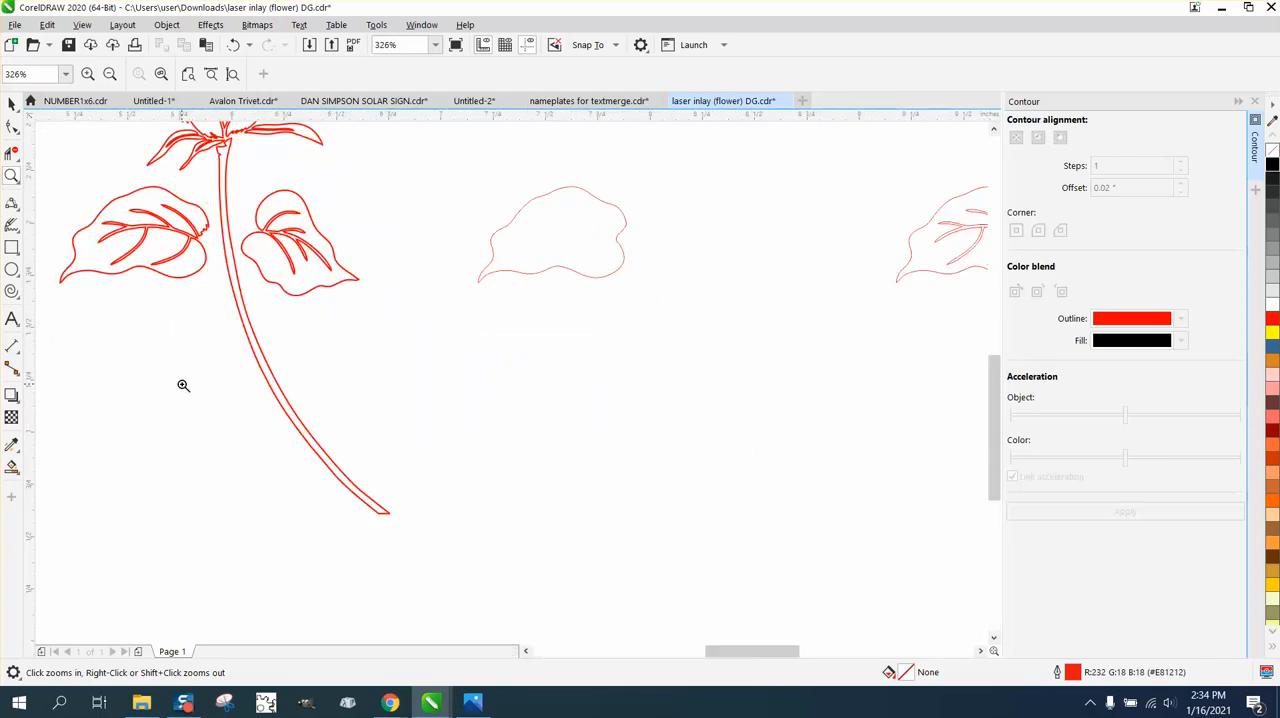
pyautogui.rightClick(322, 295)
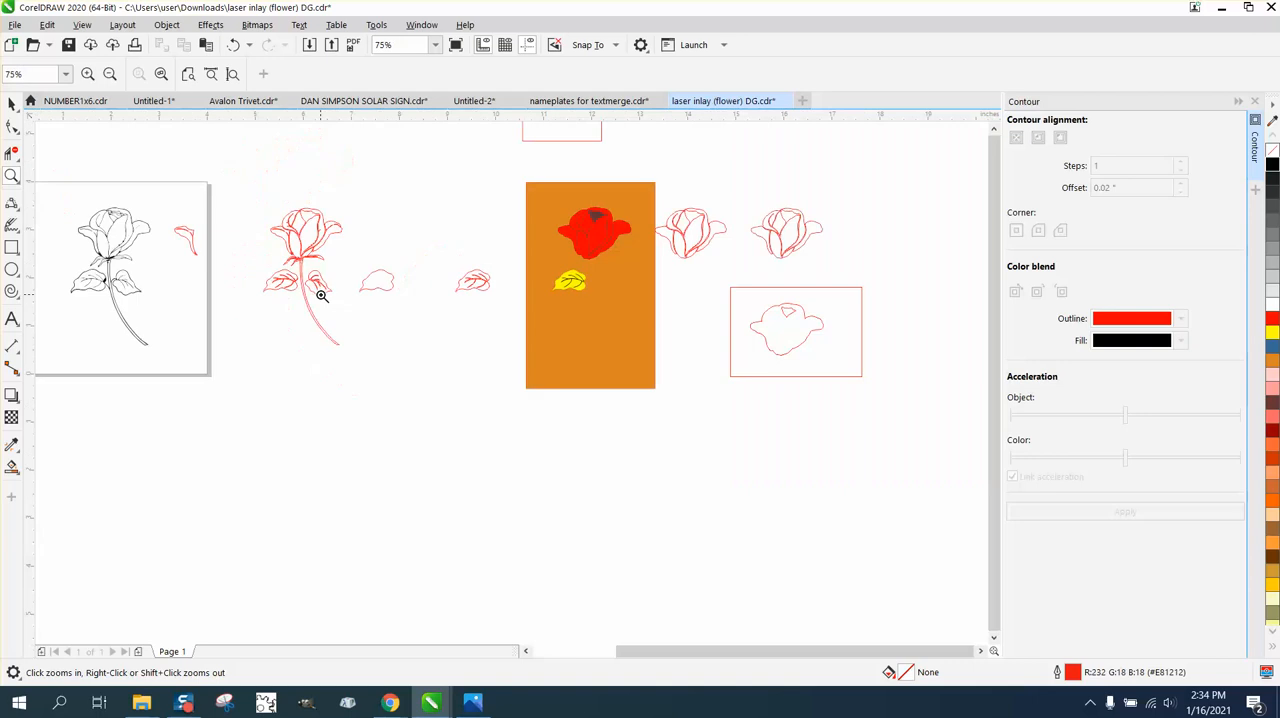
pyautogui.rightClick(323, 296)
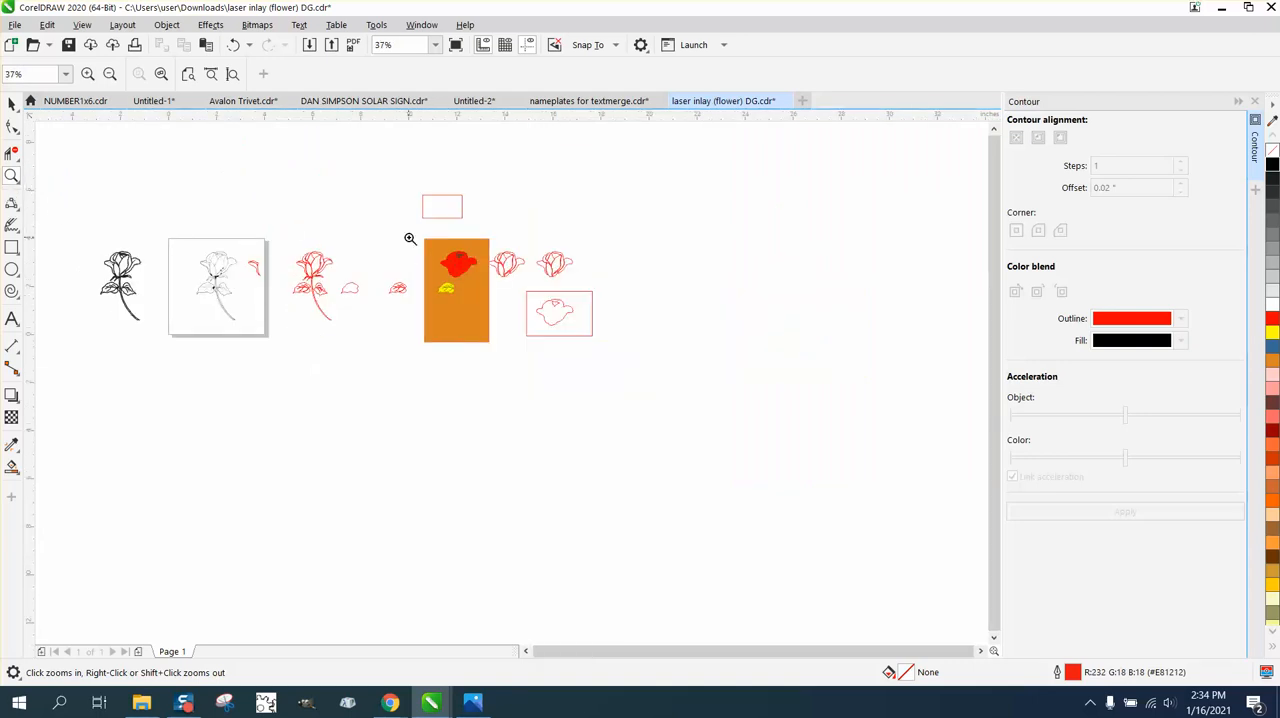
pyautogui.moveTo(411, 238); pyautogui.dragTo(510, 345)
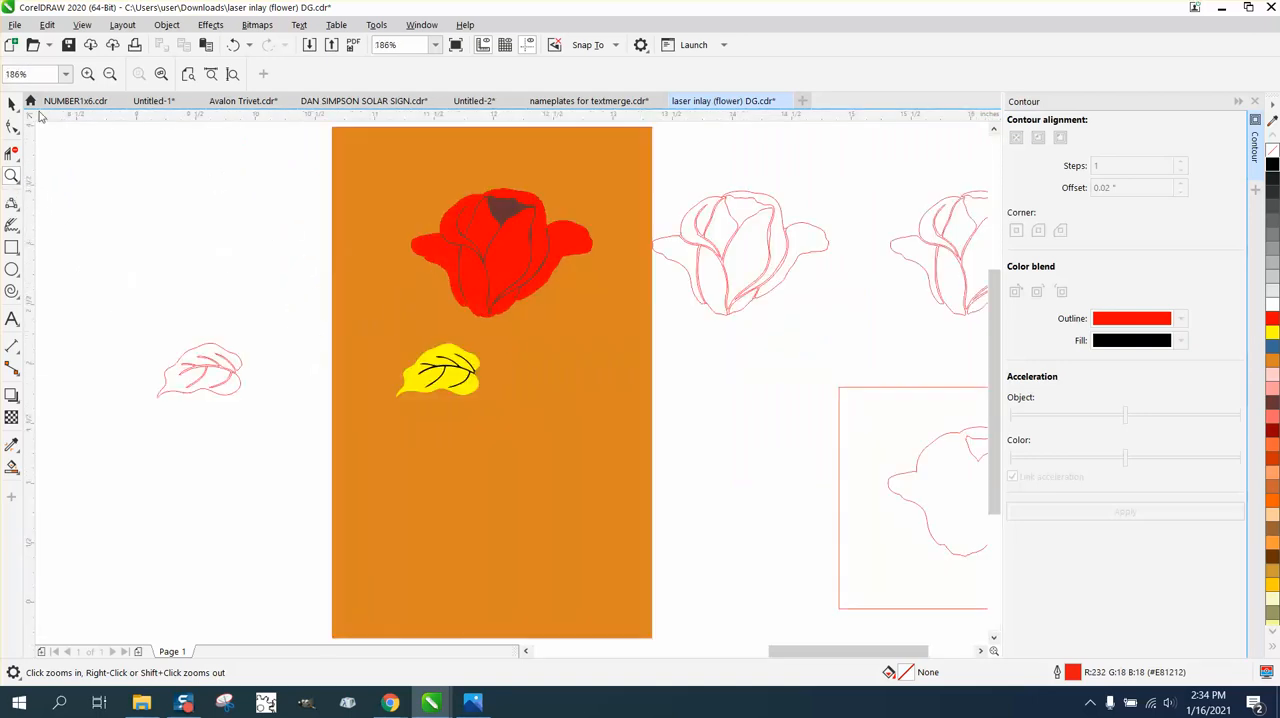
# Move the brown petal gap shape and the black leaf veins each 2 inches down and 2 inches right, off the orange background.
pyautogui.click(12, 103)
pyautogui.click(513, 210)
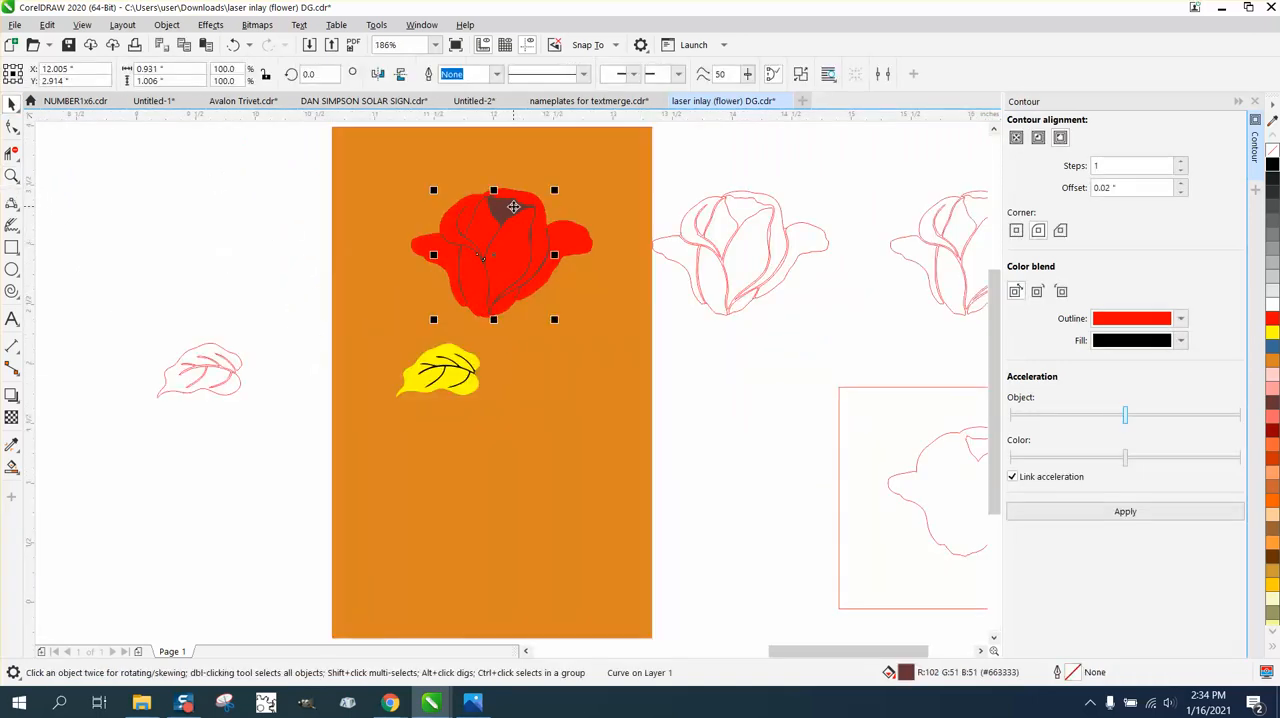
pyautogui.moveTo(513, 207); pyautogui.dragTo(513, 445)
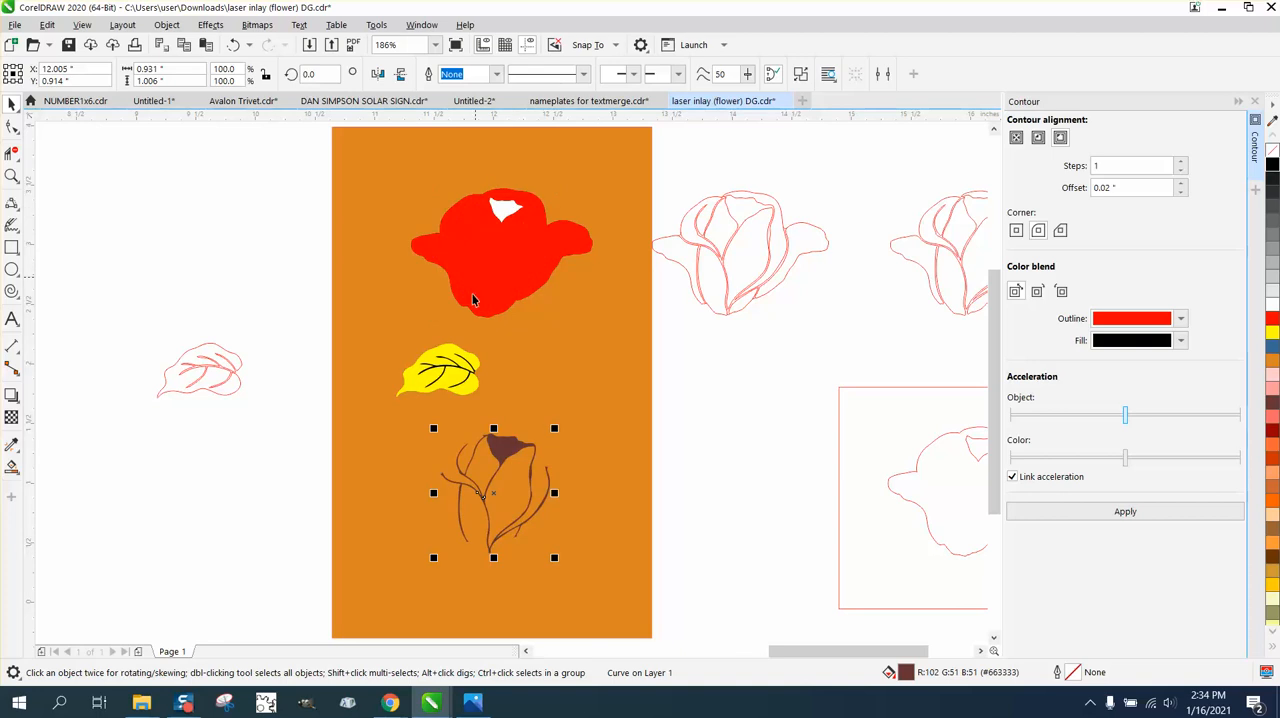
pyautogui.click(445, 370)
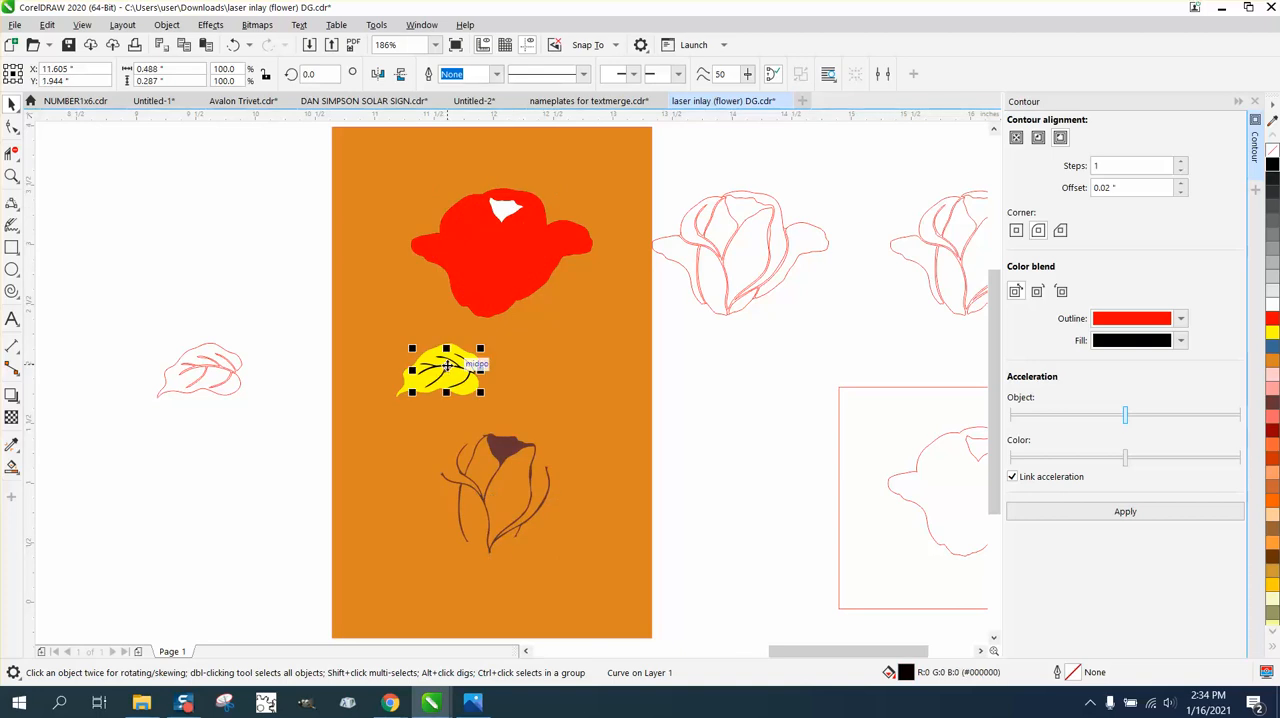
pyautogui.press('b')
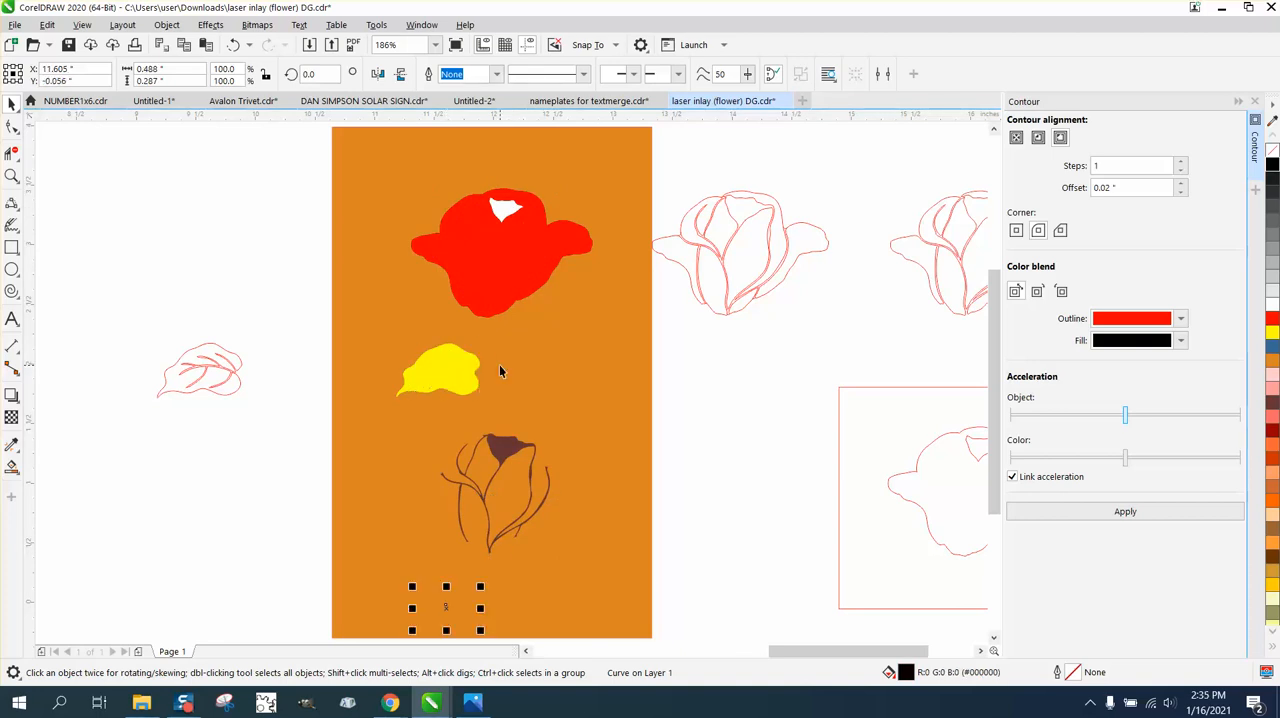
pyautogui.press('r')
pyautogui.click(508, 449)
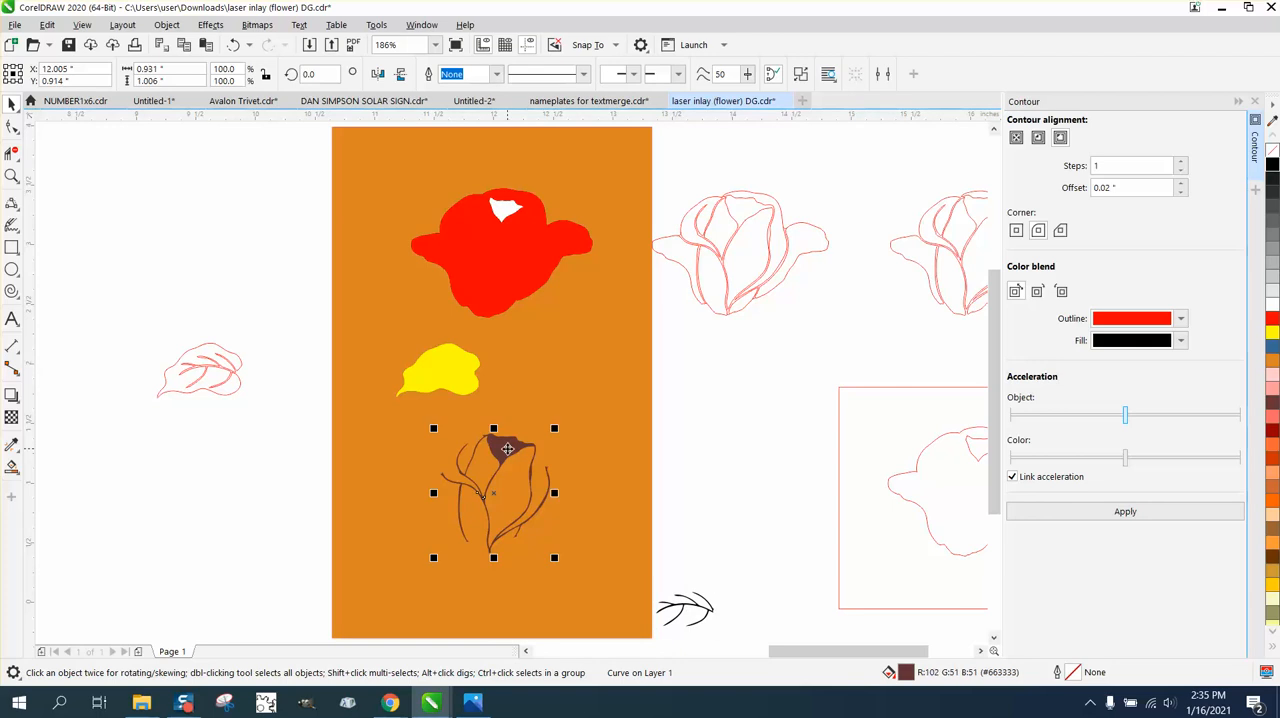
pyautogui.hotkey('shift', 'Right')
# Move the red rose silhouette and the brown leaf shape stacked on the yellow leaf each 2 inches left.
pyautogui.click(494, 277)
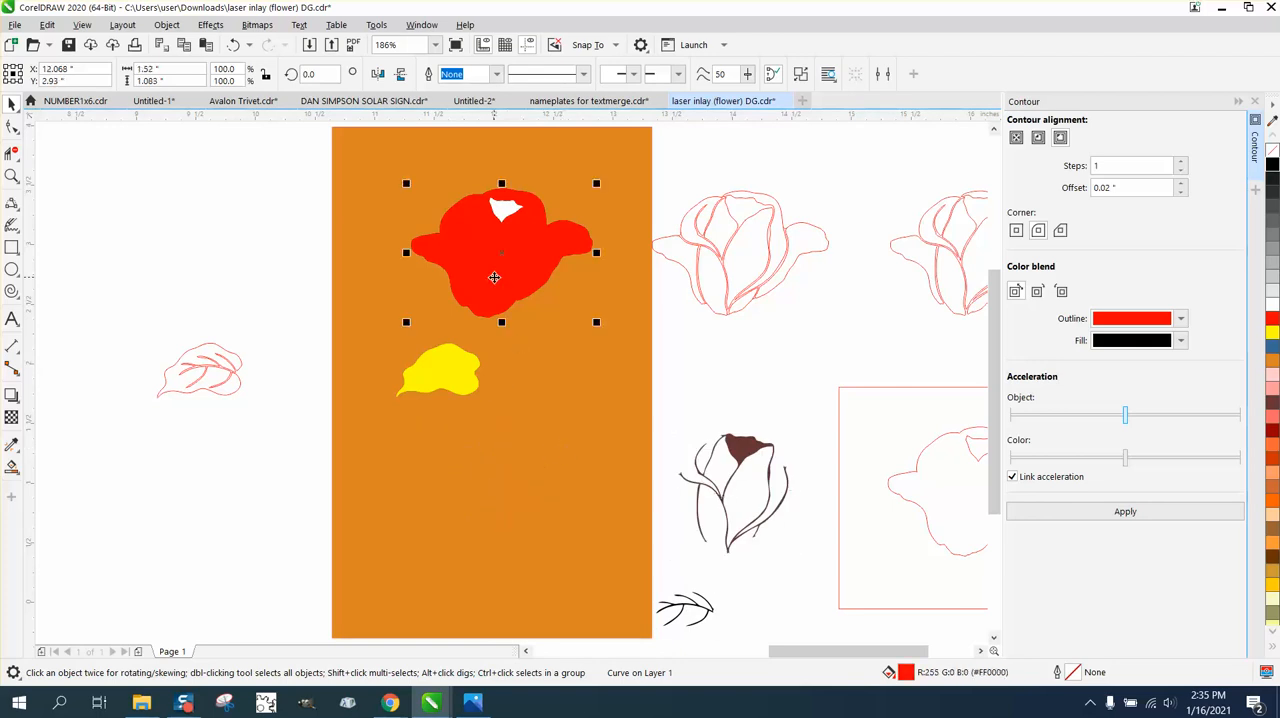
pyautogui.hotkey('shift', 'Left')
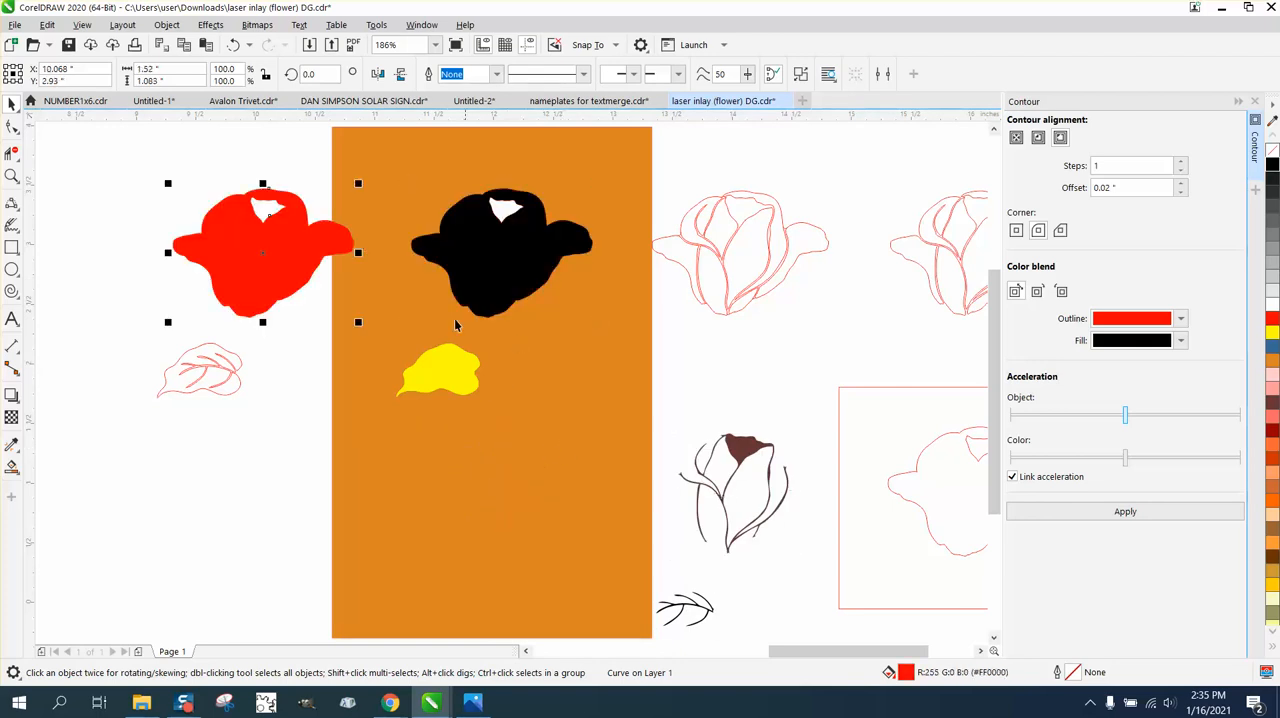
pyautogui.click(449, 369)
pyautogui.hotkey('shift', 'Left')
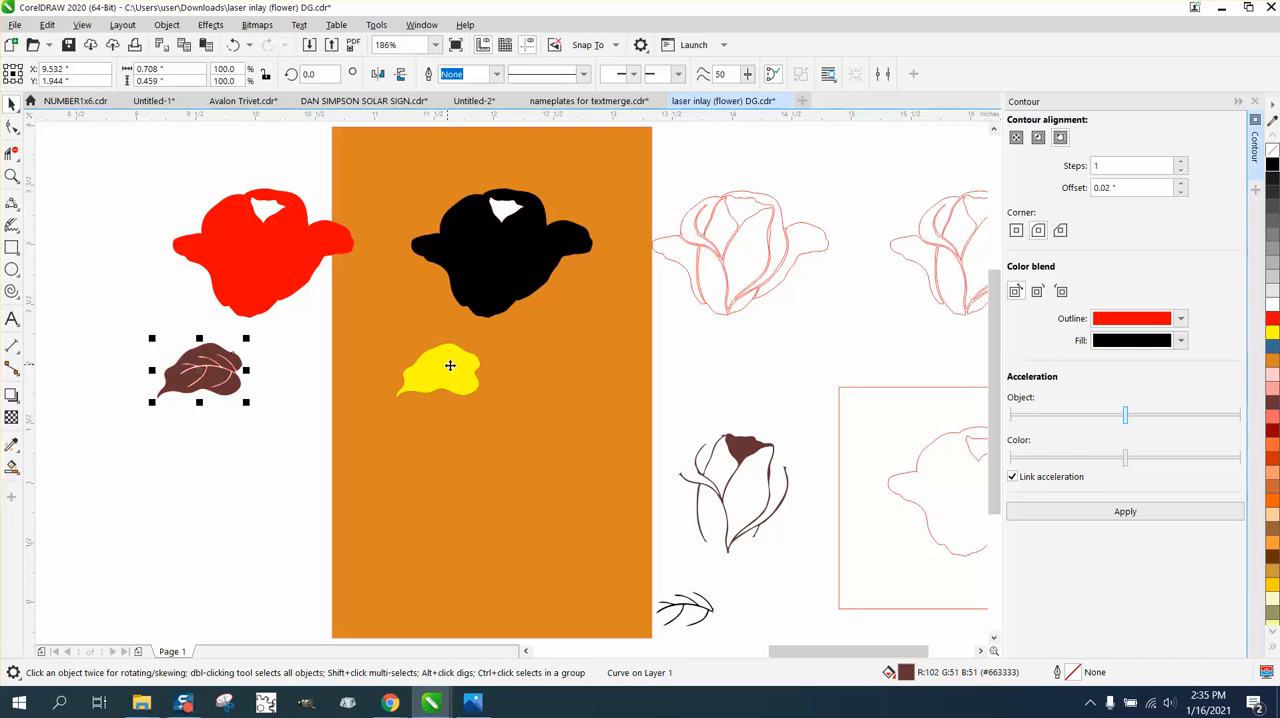
# Smart-fill the leaf area on the orange background and color it black with no outline.
pyautogui.click(447, 366)
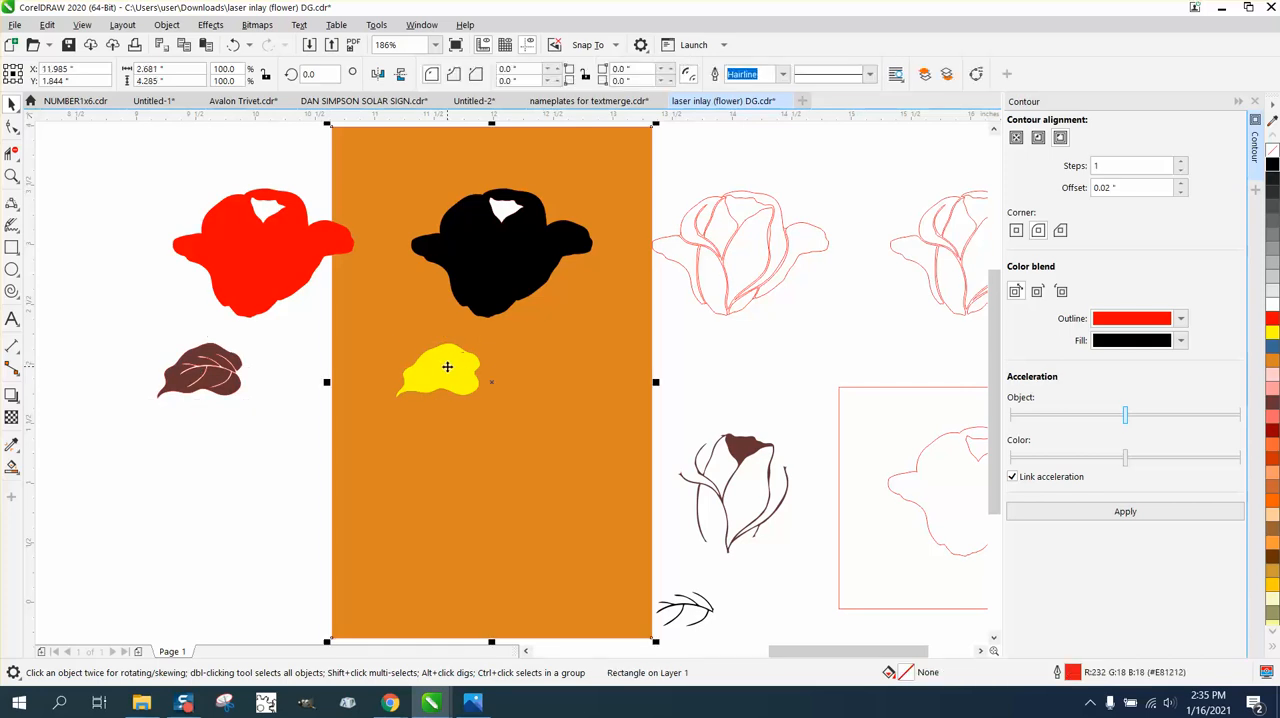
pyautogui.click(317, 379)
pyautogui.click(433, 379)
pyautogui.click(12, 466)
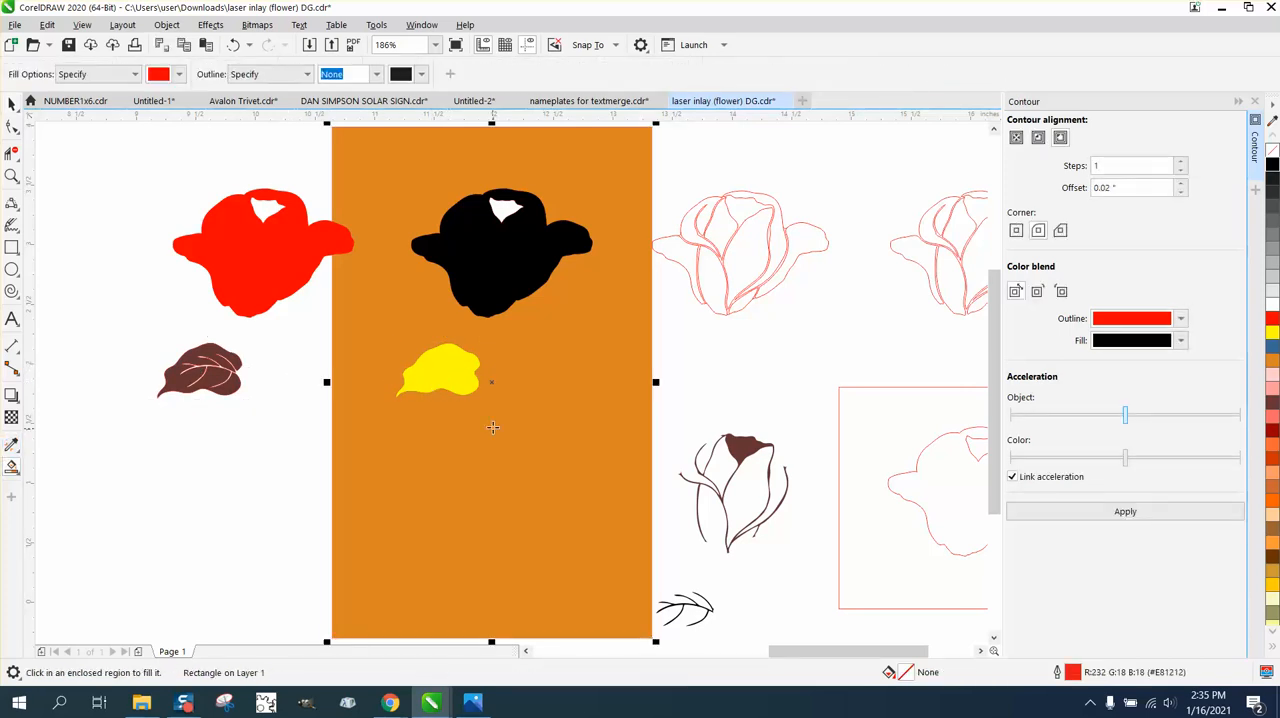
pyautogui.click(455, 377)
pyautogui.click(1272, 164)
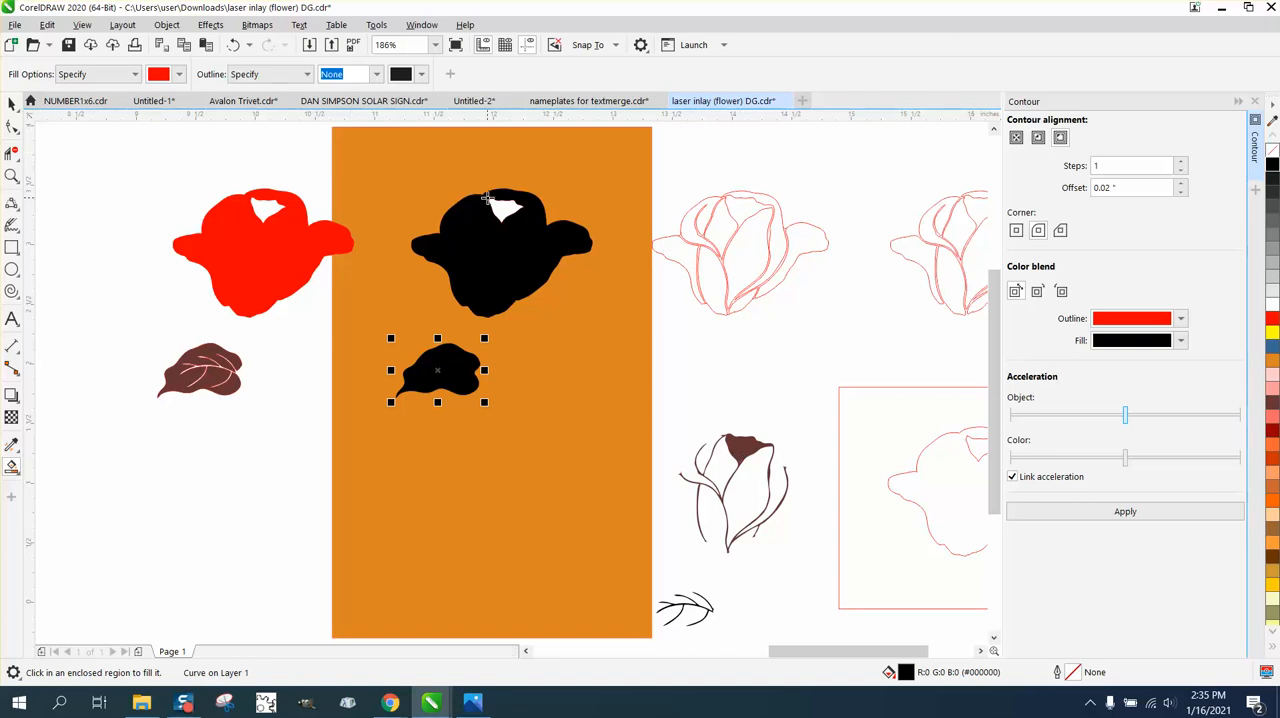
# Remove the fill from the black rose silhouette and delete the petal opening outline inside it with Virtual Segment Delete.
pyautogui.click(14, 107)
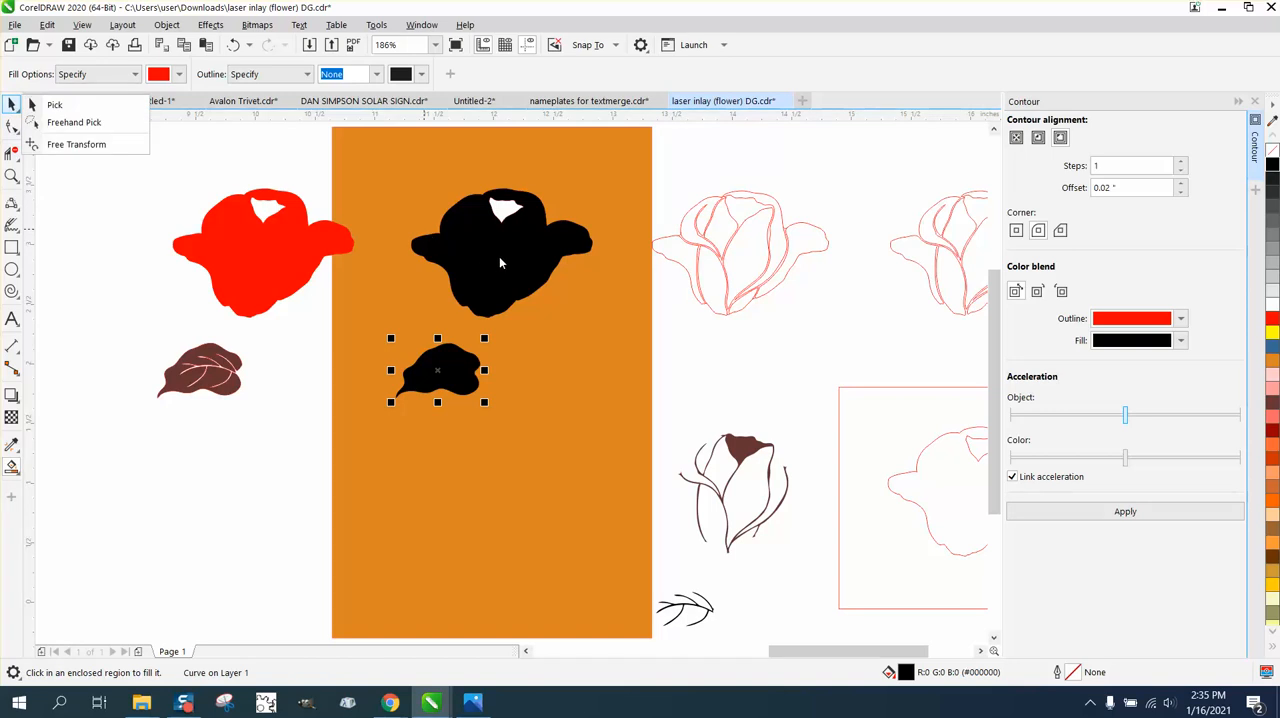
pyautogui.click(501, 263)
pyautogui.click(12, 107)
pyautogui.click(522, 250)
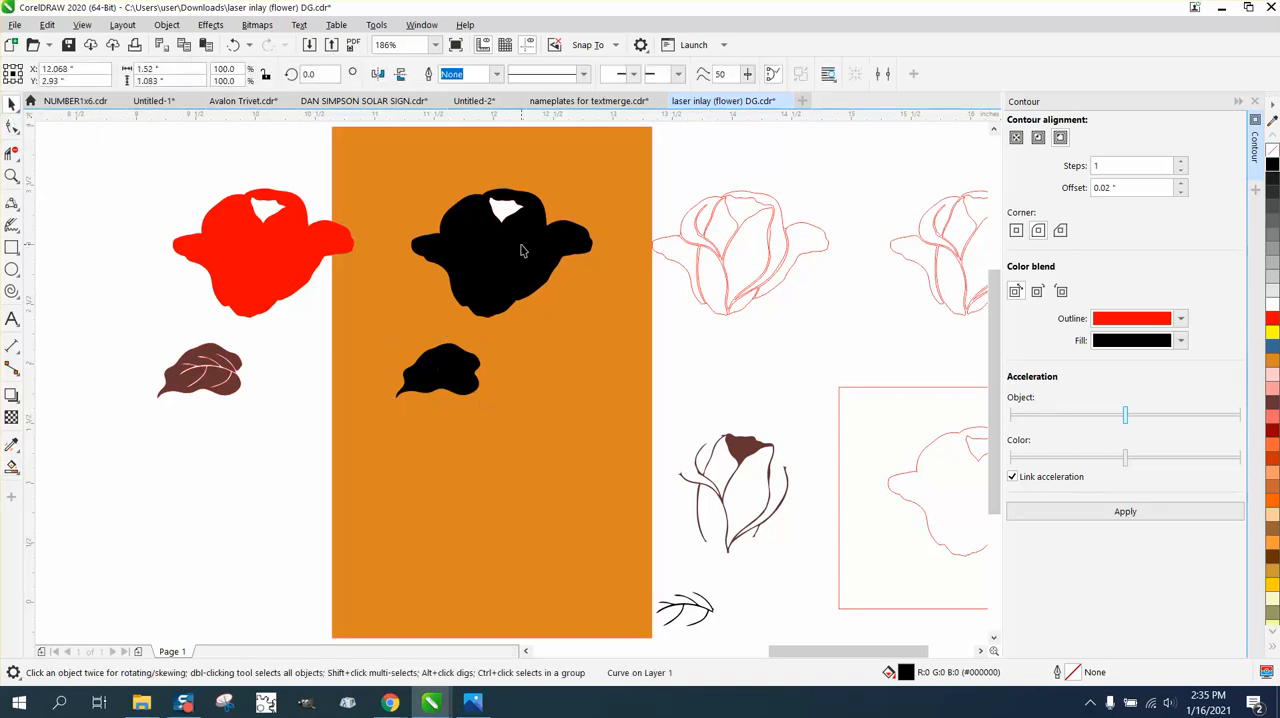
pyautogui.click(1271, 152)
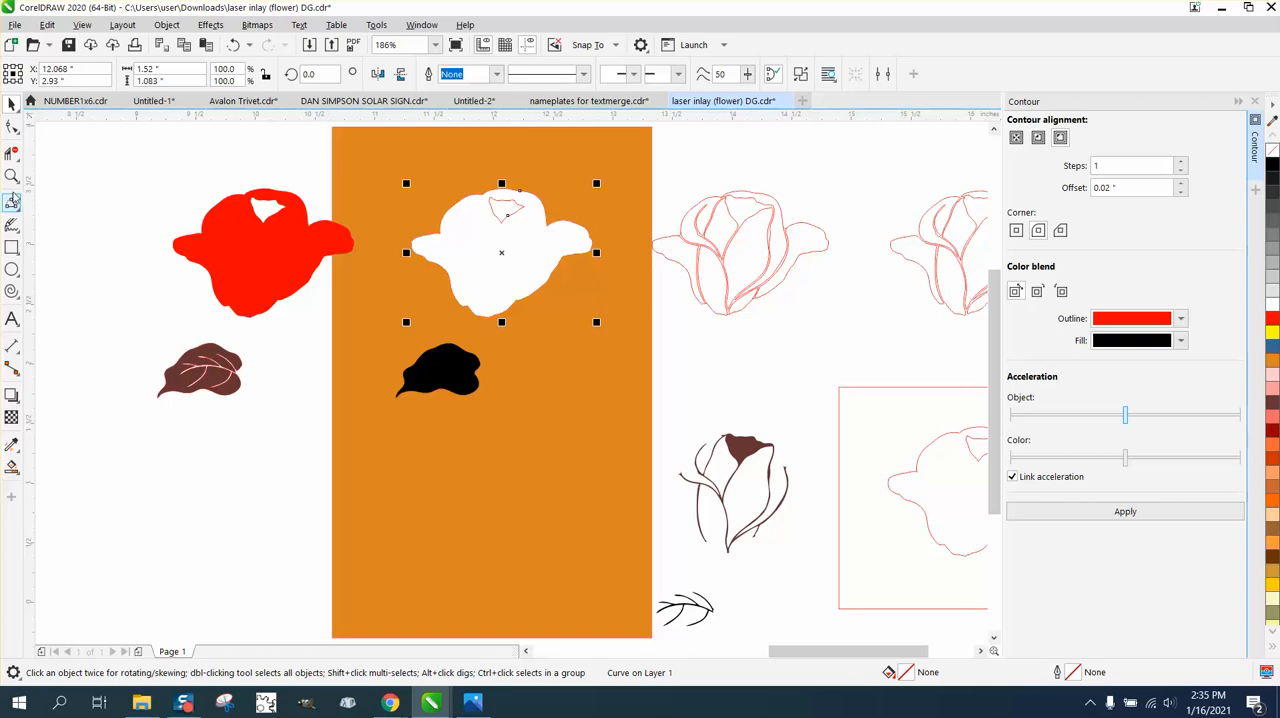
pyautogui.click(12, 152)
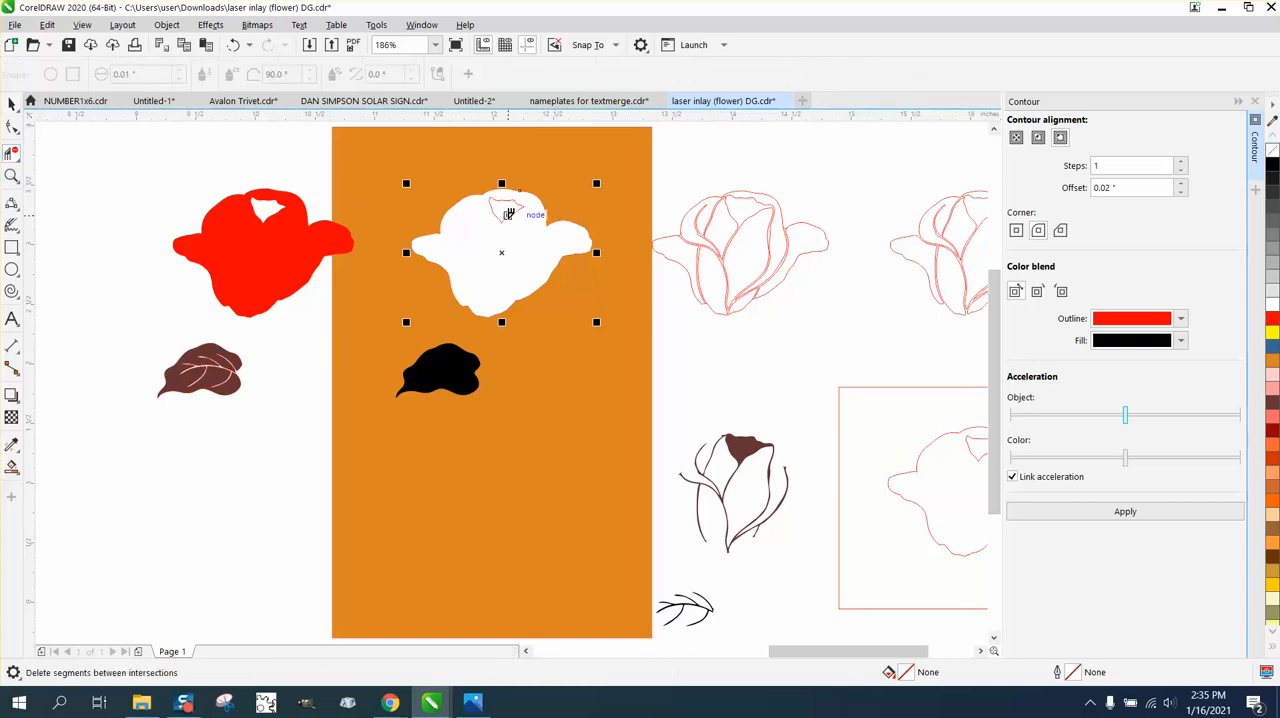
pyautogui.click(508, 213)
# Smart-fill the whole rose silhouette on the orange background and color it black.
pyautogui.click(12, 466)
pyautogui.click(460, 264)
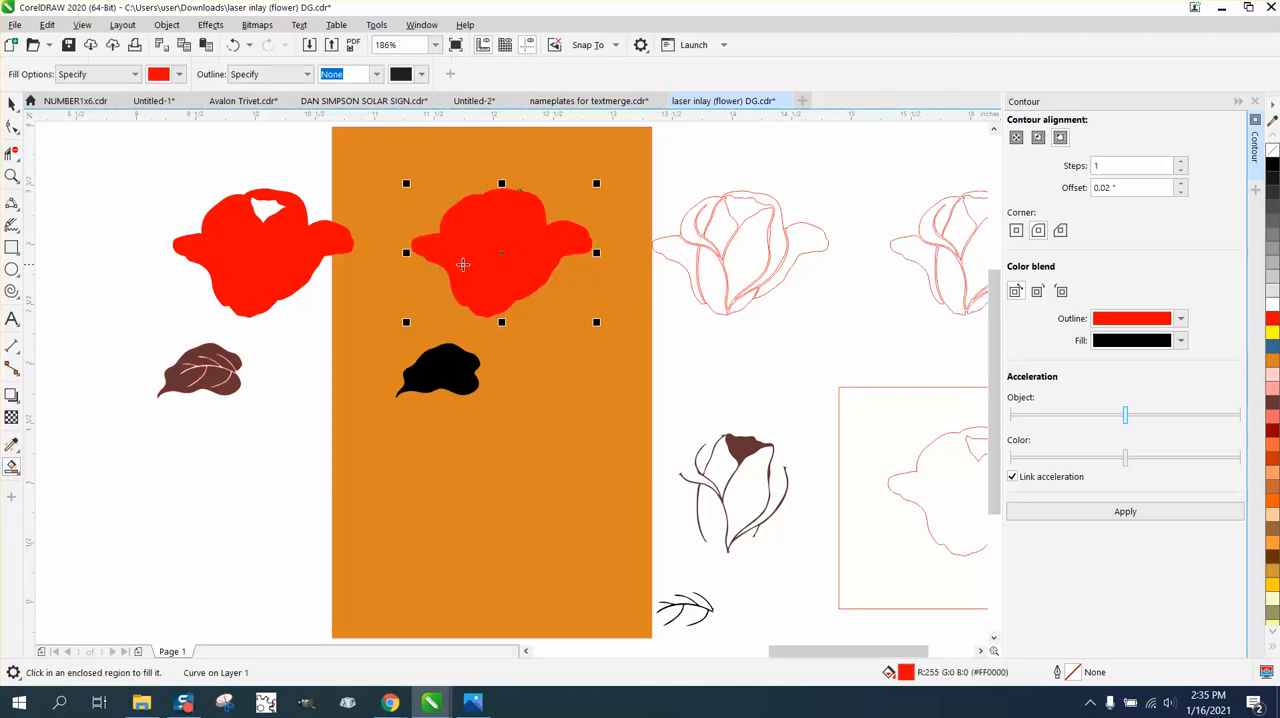
pyautogui.click(1273, 165)
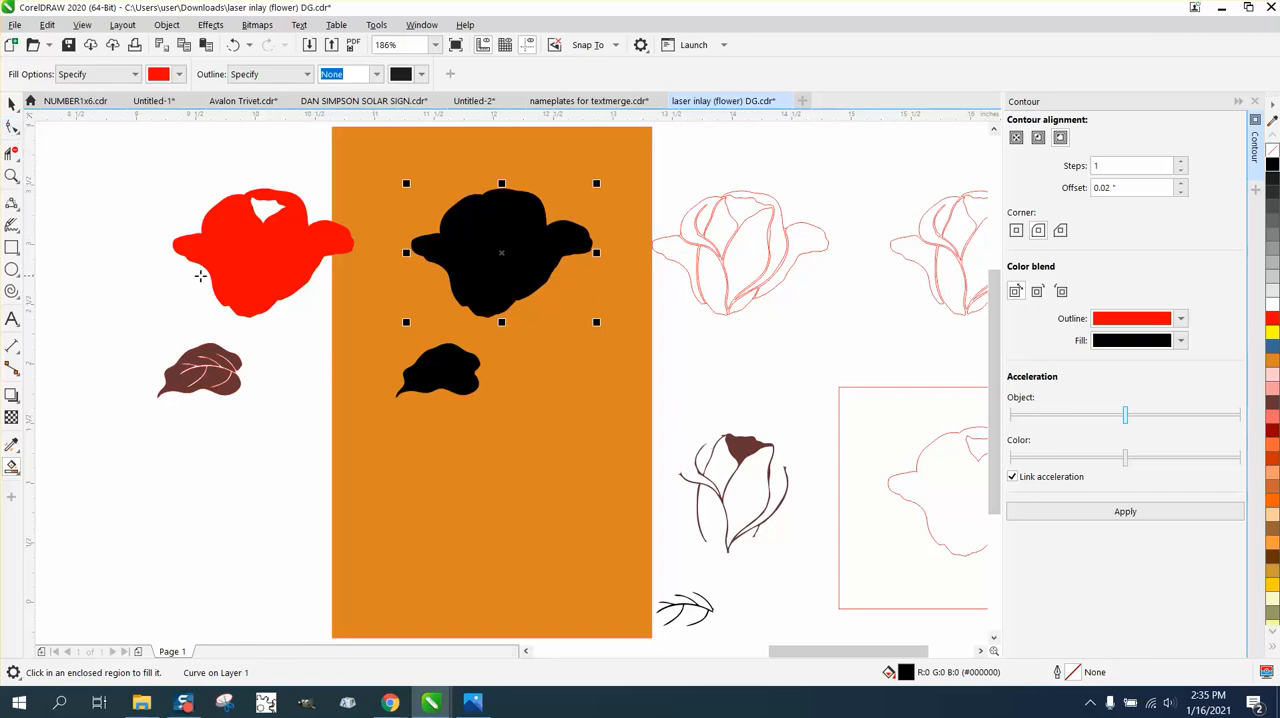
# Move the red rose silhouette 2 inches right onto the black rose and bring it to the front of the page.
pyautogui.click(10, 104)
pyautogui.click(266, 253)
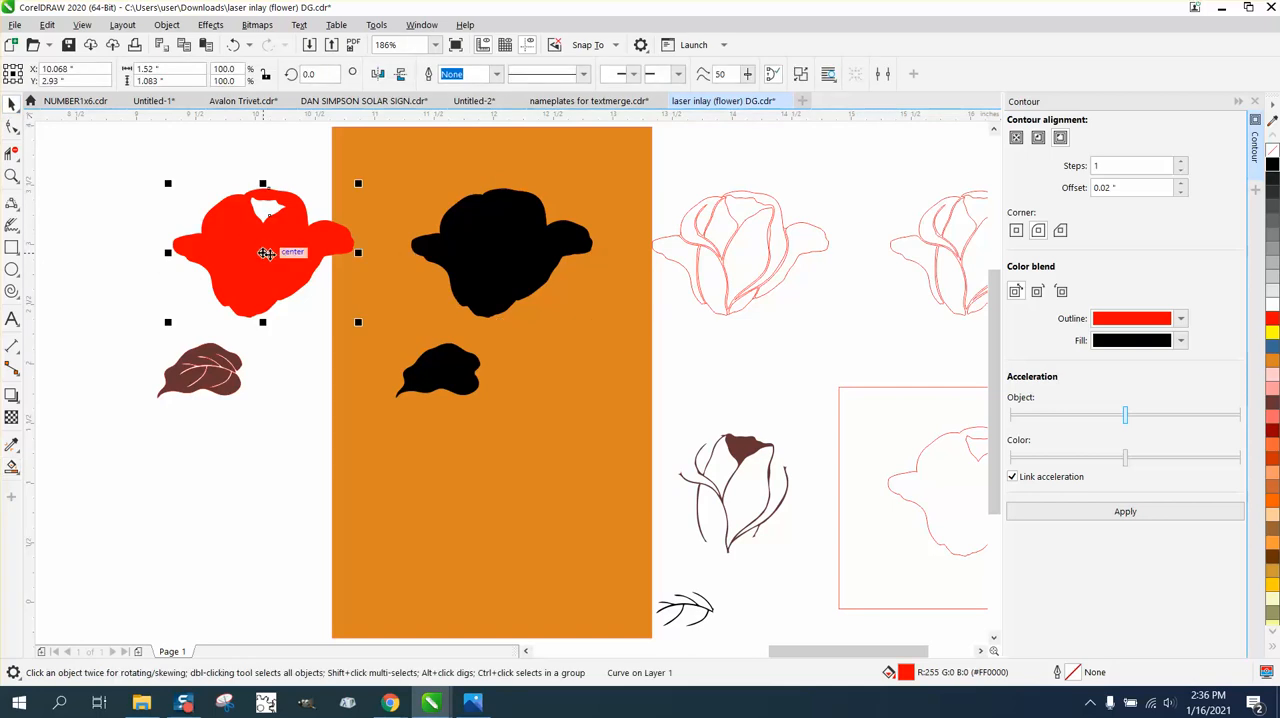
pyautogui.press('Right')
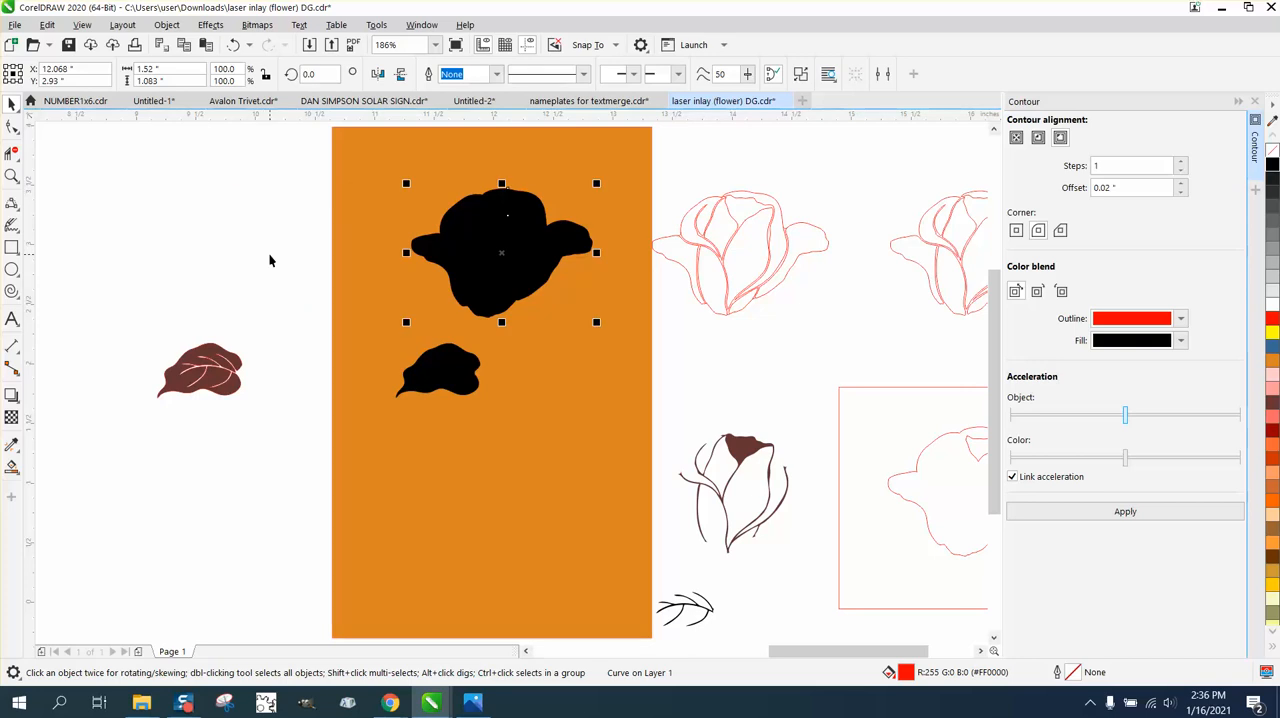
pyautogui.click(166, 24)
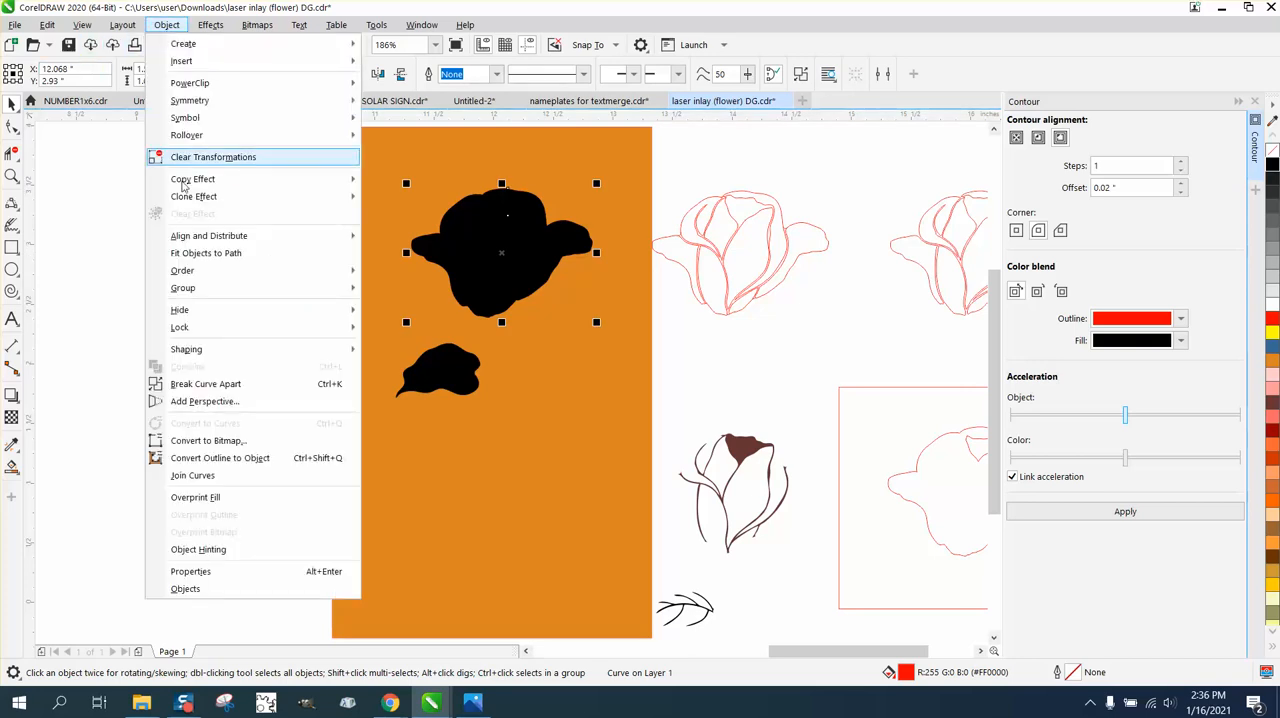
pyautogui.moveTo(216, 274)
pyautogui.click(412, 272)
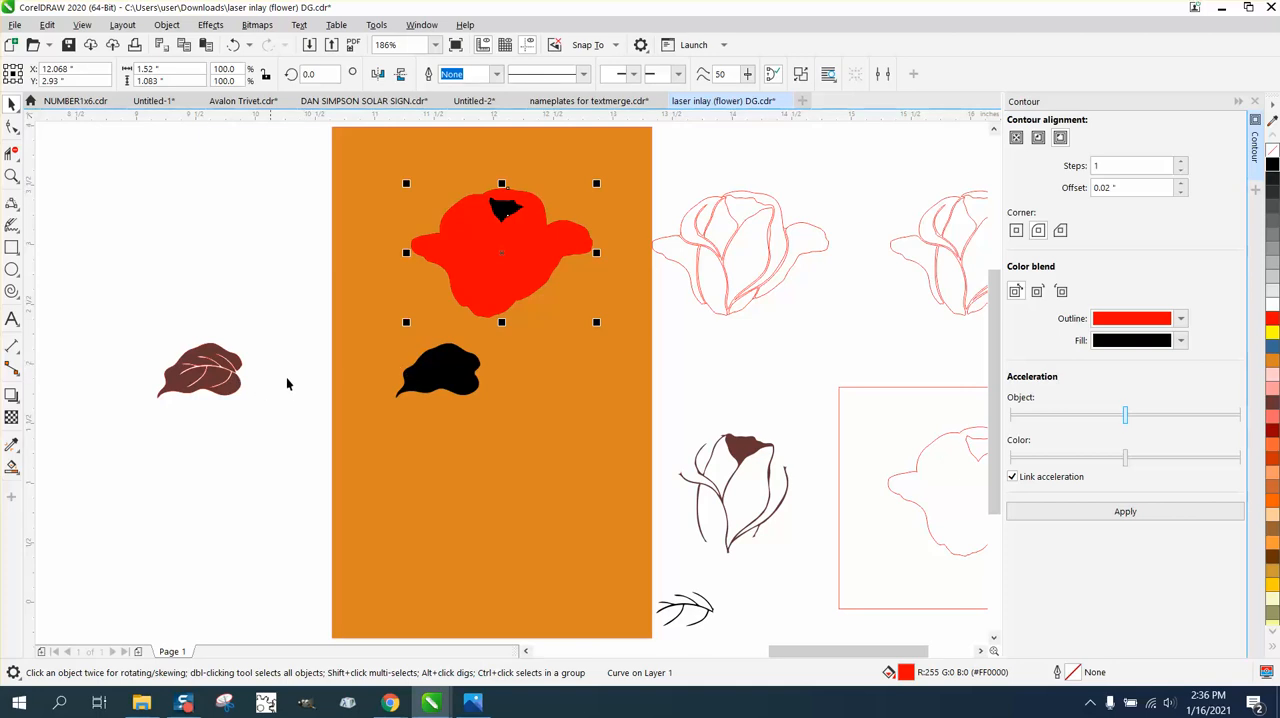
# Move the brown leaf shape 2 inches right onto the black leaf and color it yellow.
pyautogui.scroll(-3, 501, 362)
pyautogui.click(346, 372)
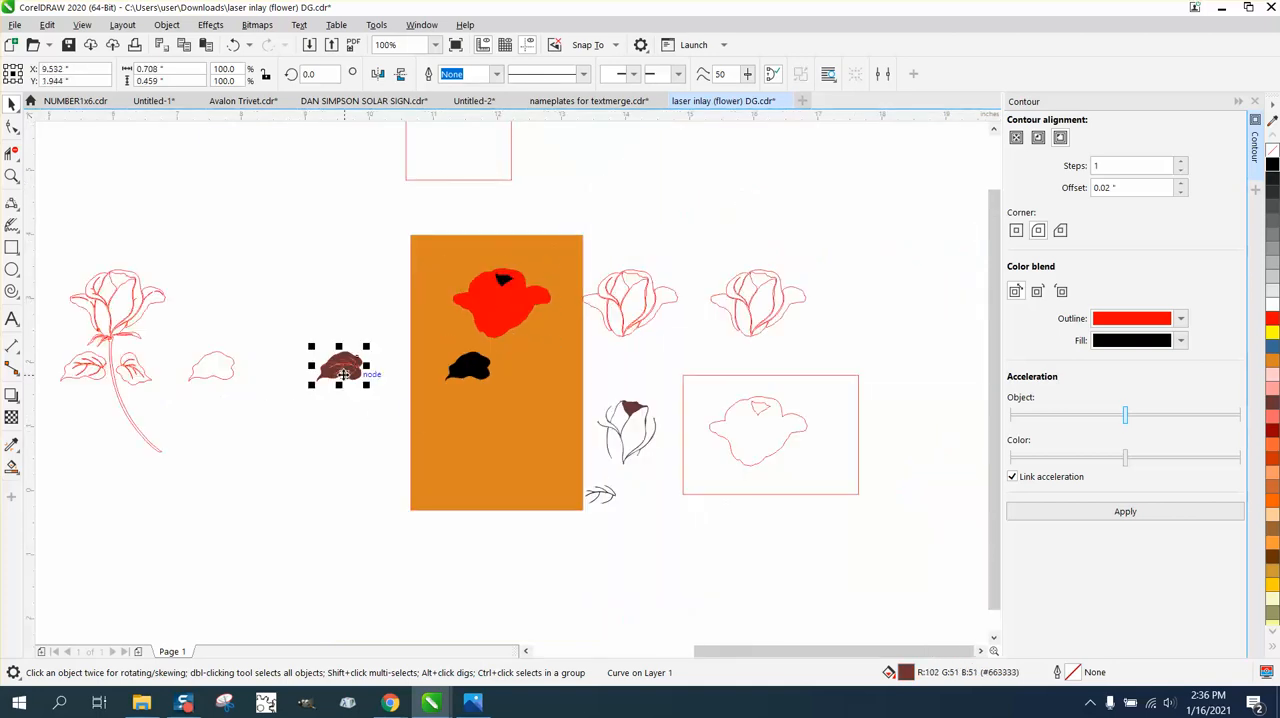
pyautogui.press('Right')
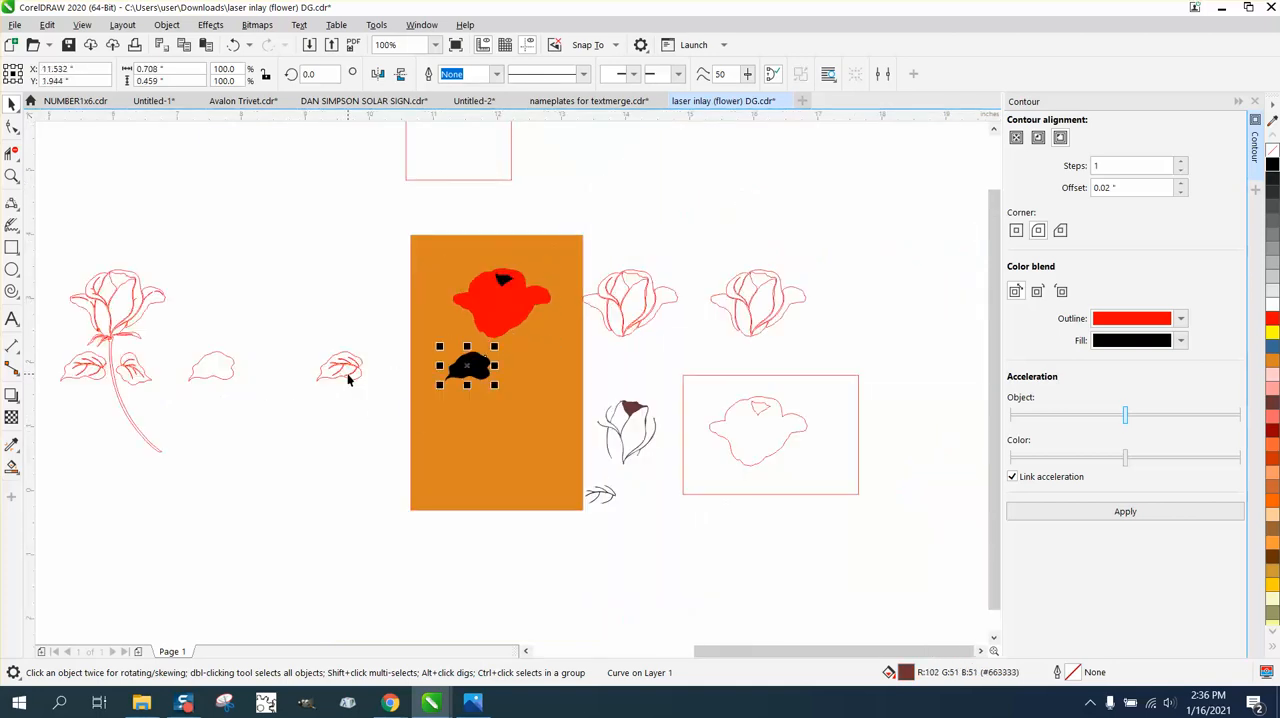
pyautogui.click(1270, 332)
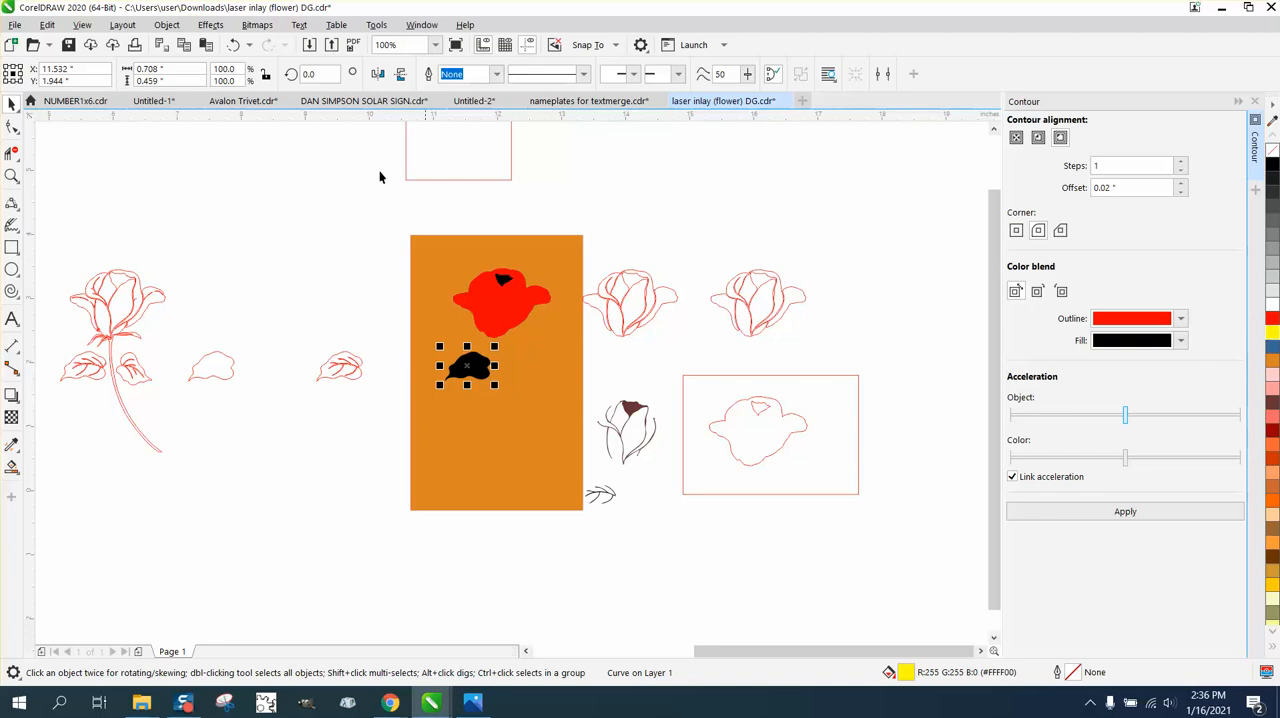
# Bring the yellow leaf to the front of the page, above the black leaf.
pyautogui.click(160, 26)
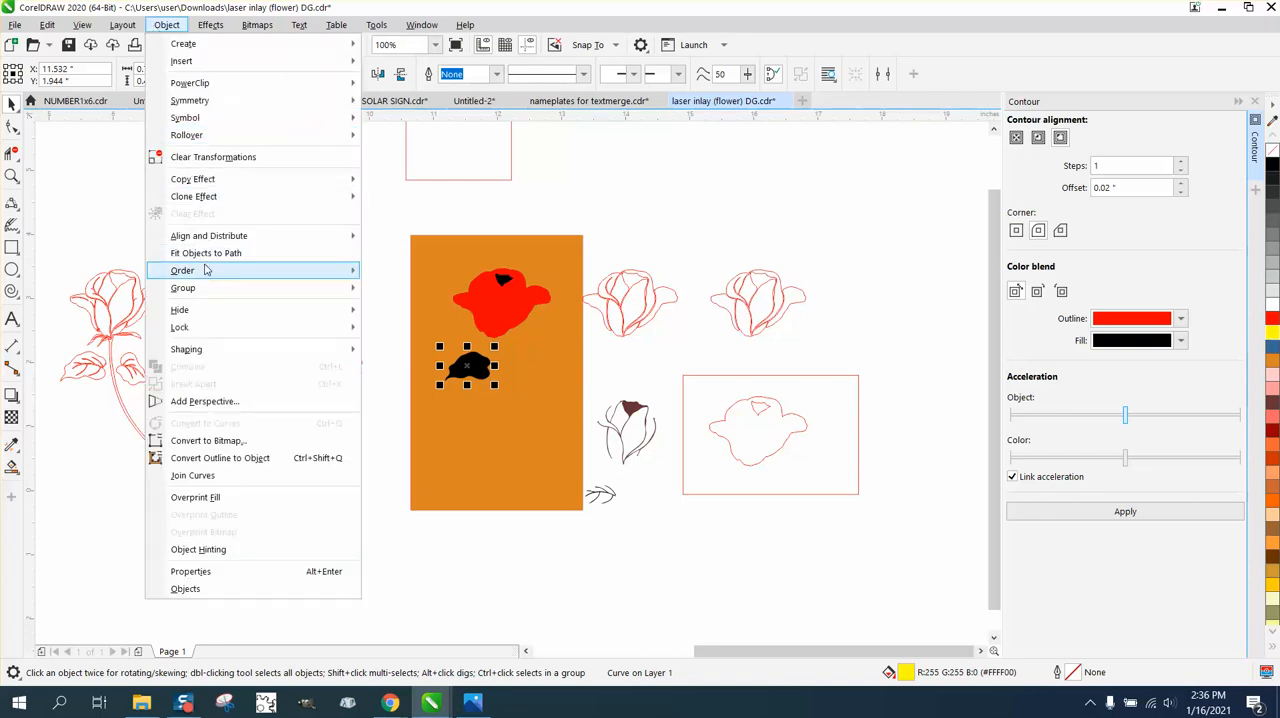
pyautogui.moveTo(300, 264)
pyautogui.click(372, 270)
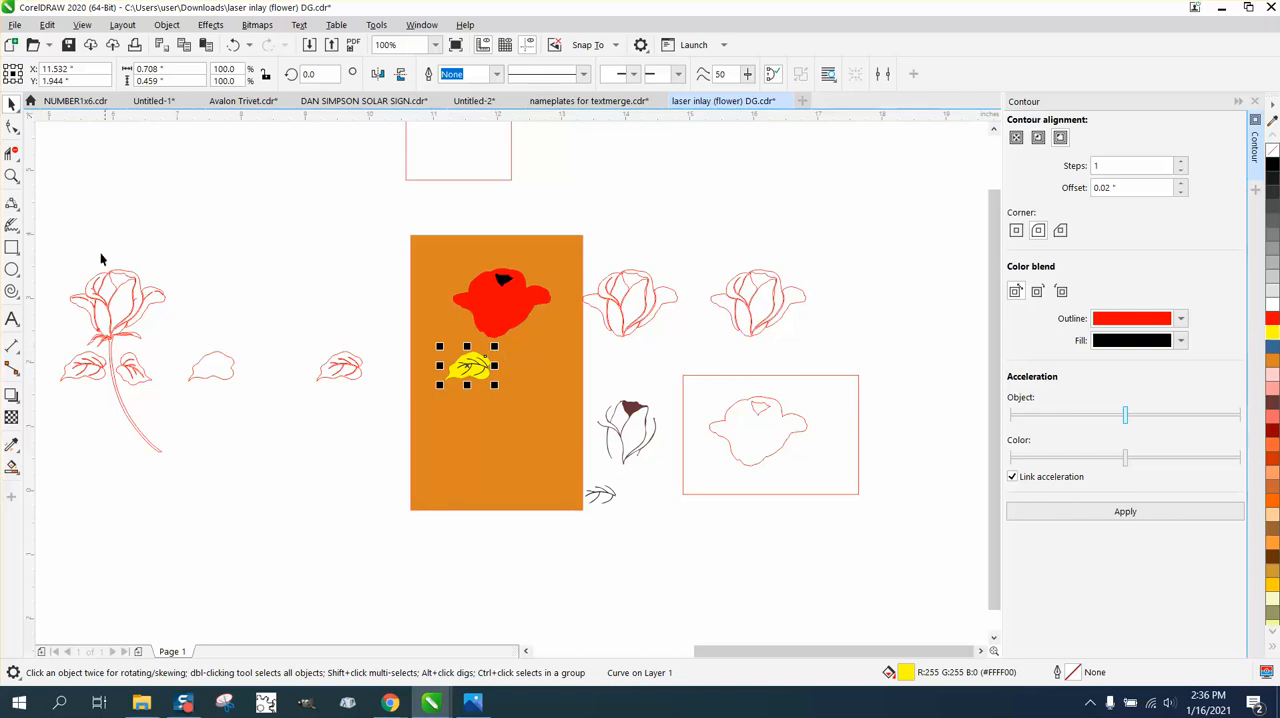
pyautogui.click(12, 176)
pyautogui.moveTo(383, 320); pyautogui.dragTo(623, 463)
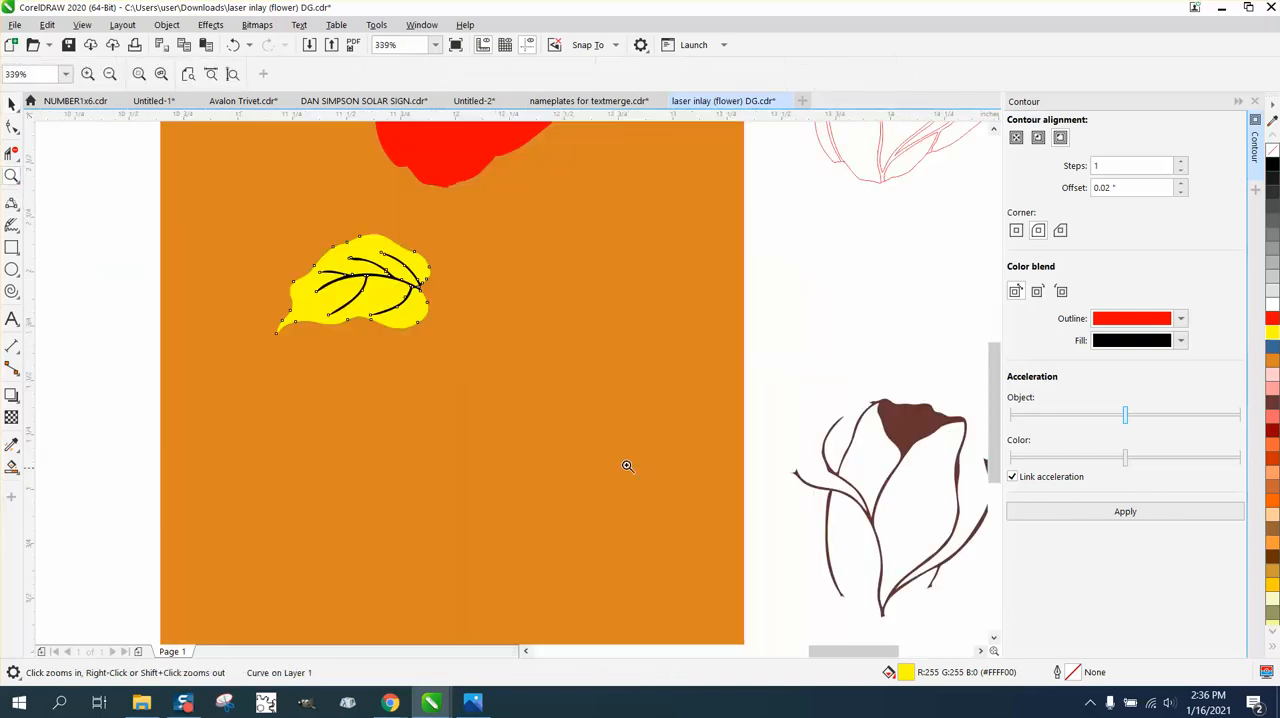
pyautogui.rightClick(397, 318)
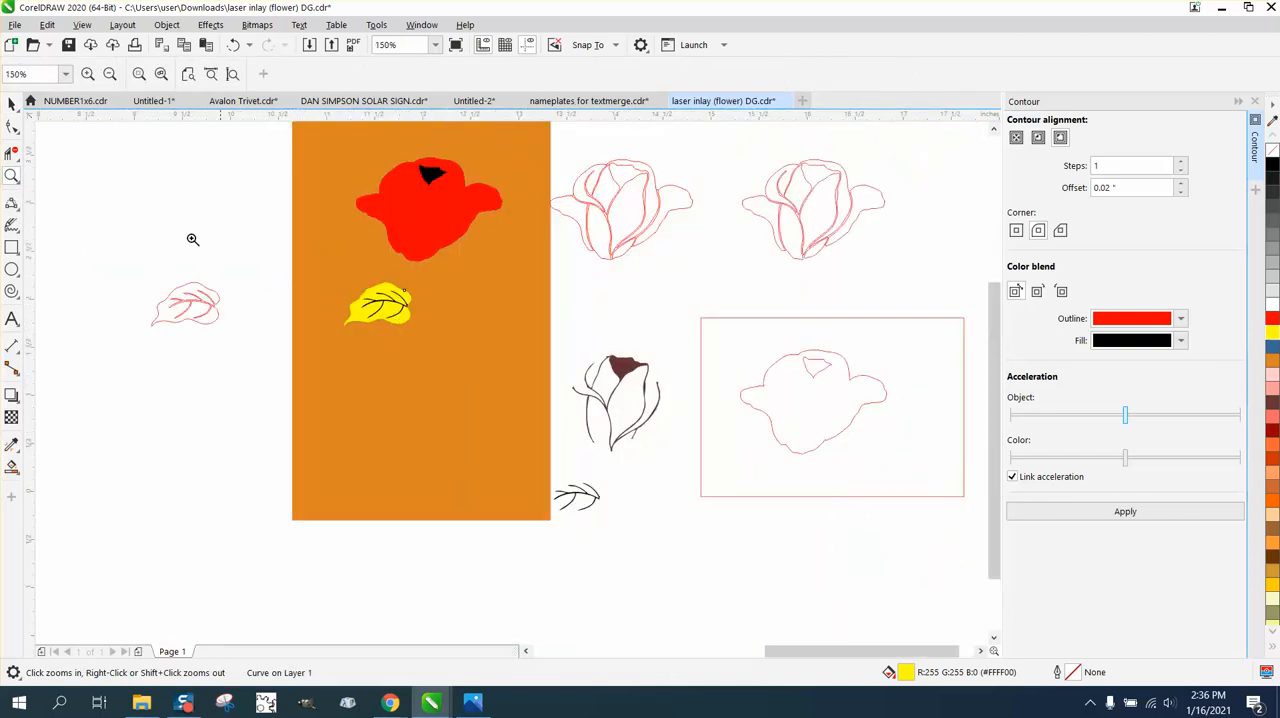
# Move the brown petal gap shape 2 inches up and 2 inches left onto the red rose.
pyautogui.click(12, 104)
pyautogui.click(622, 376)
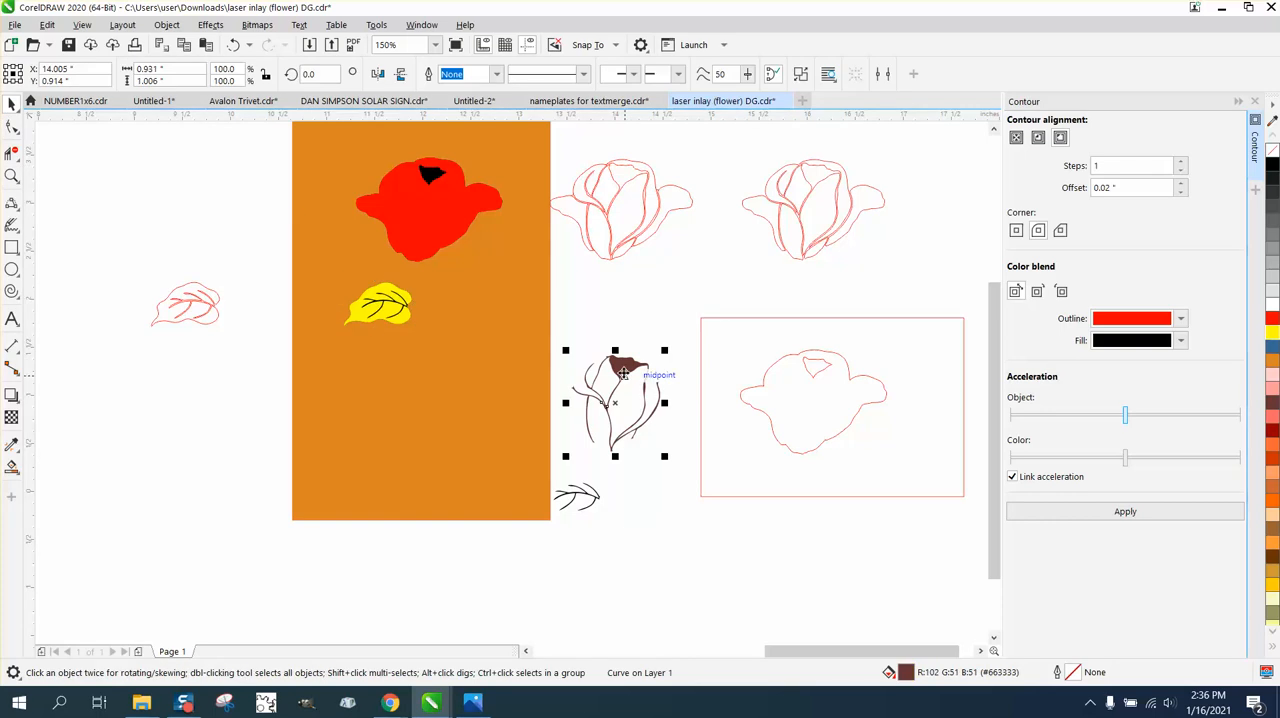
pyautogui.press('Up')
pyautogui.press('Left')
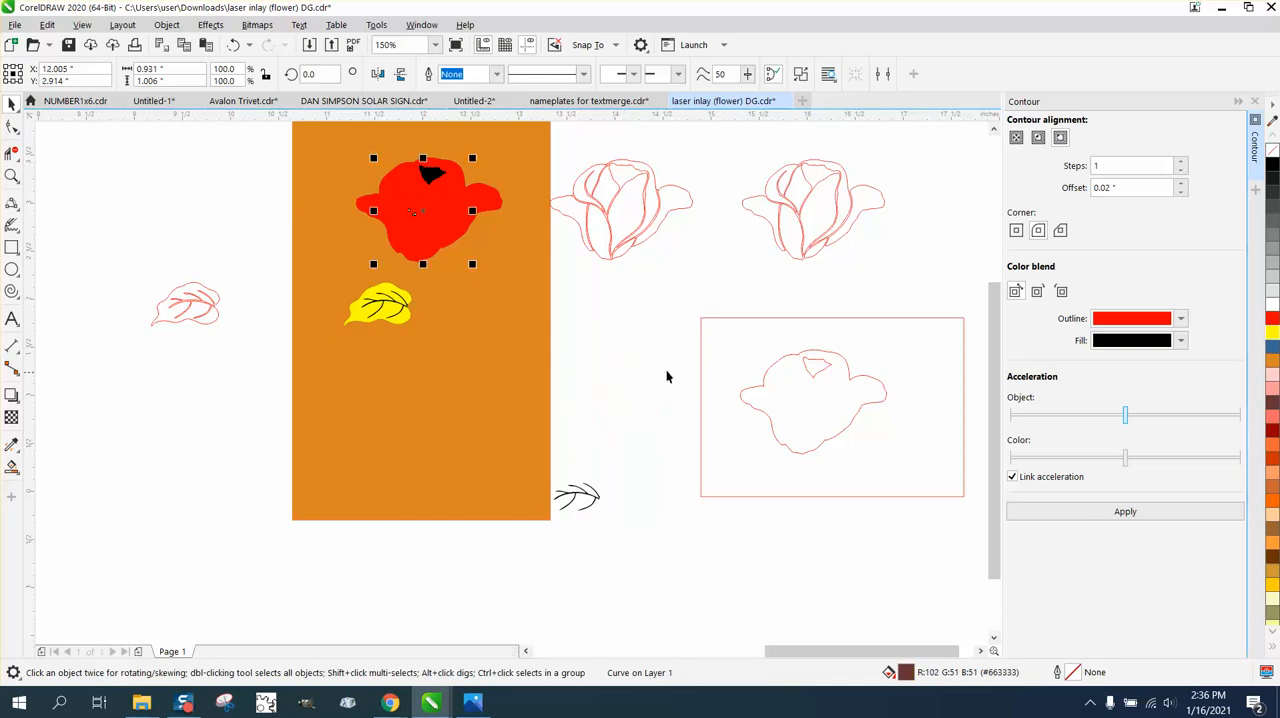
# Bring the petal gap shape to the front of the page and color it black.
pyautogui.click(166, 24)
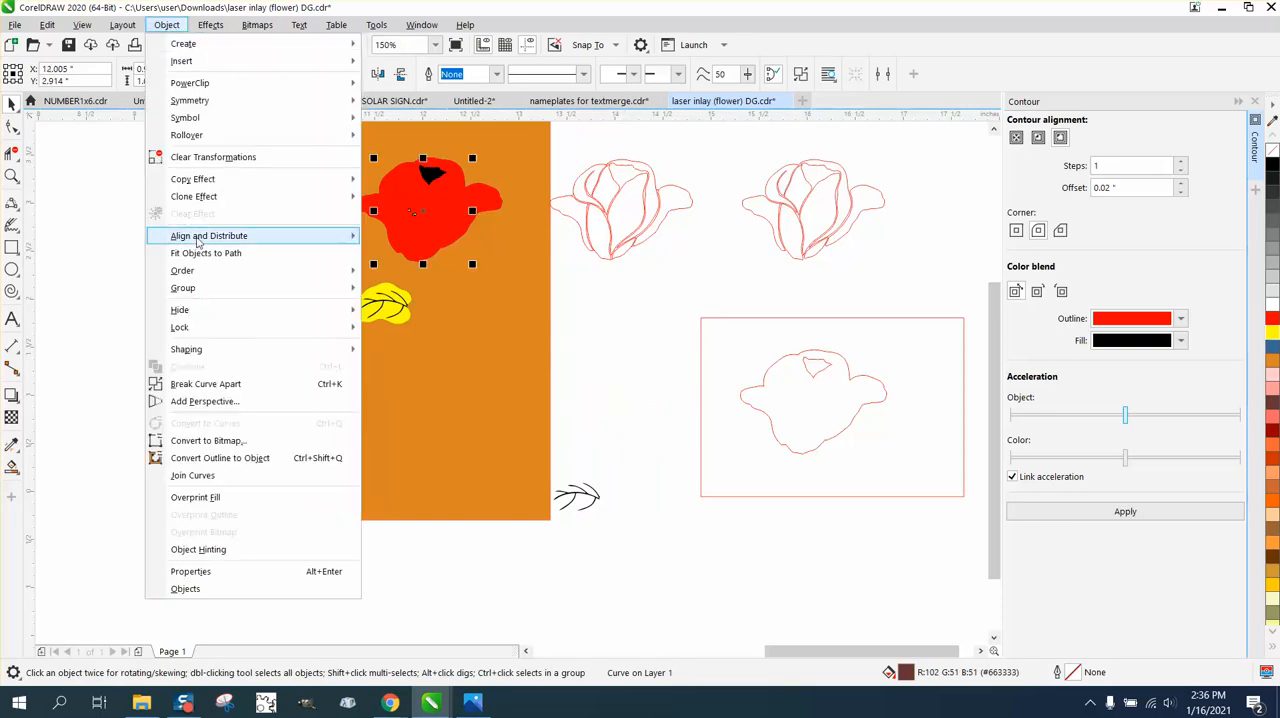
pyautogui.moveTo(207, 276)
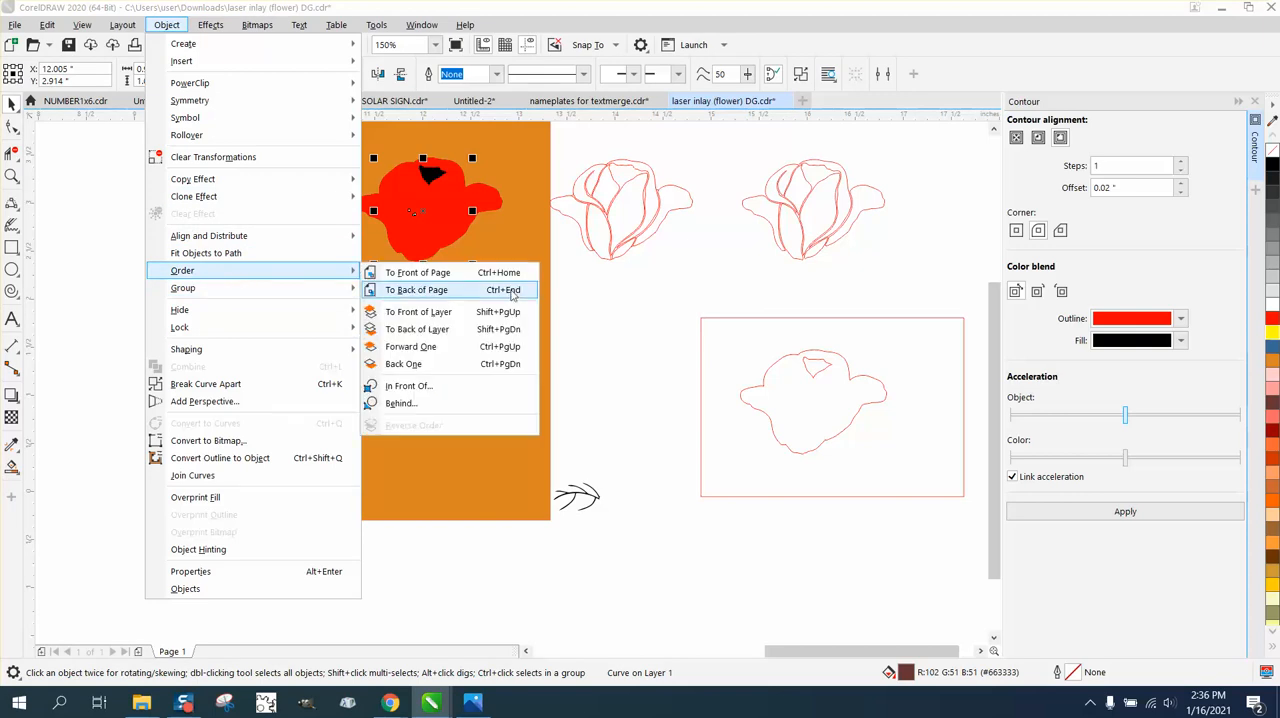
pyautogui.click(425, 273)
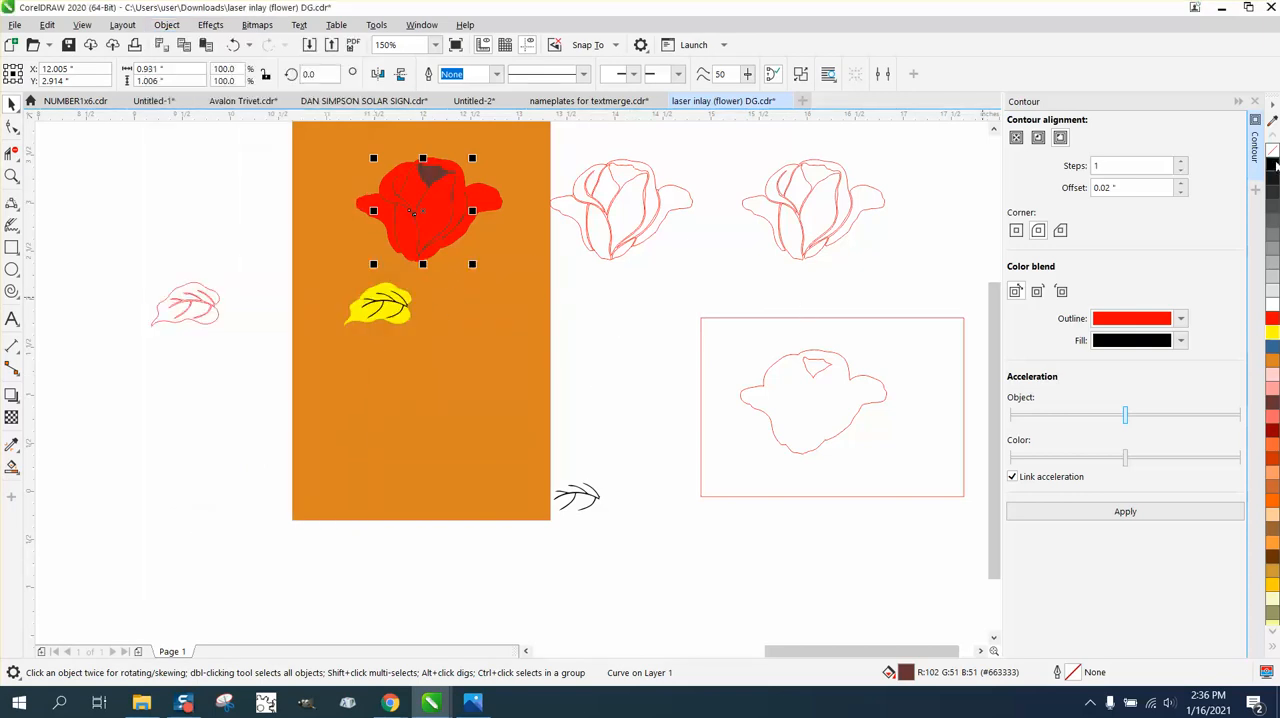
pyautogui.rightClick(1273, 166)
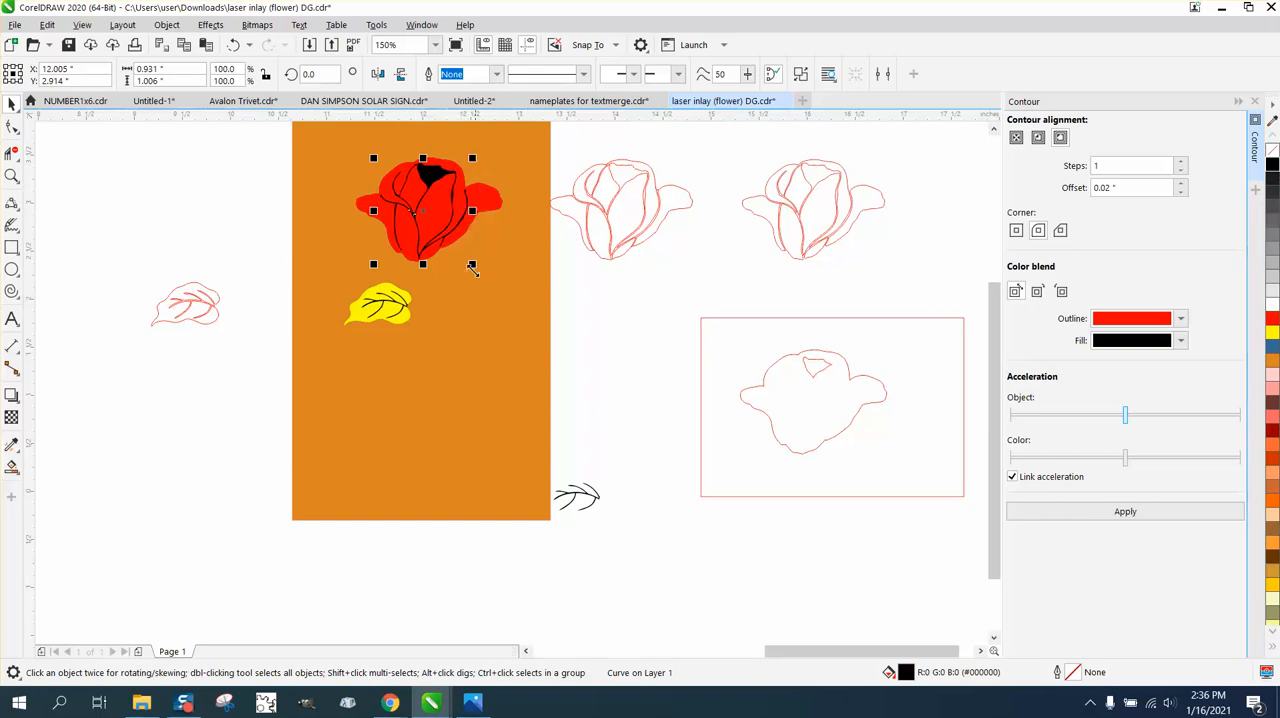
# Examine the reassembled red rose and yellow leaf with their black details on the orange background.
pyautogui.click(12, 176)
pyautogui.moveTo(329, 134); pyautogui.dragTo(551, 286)
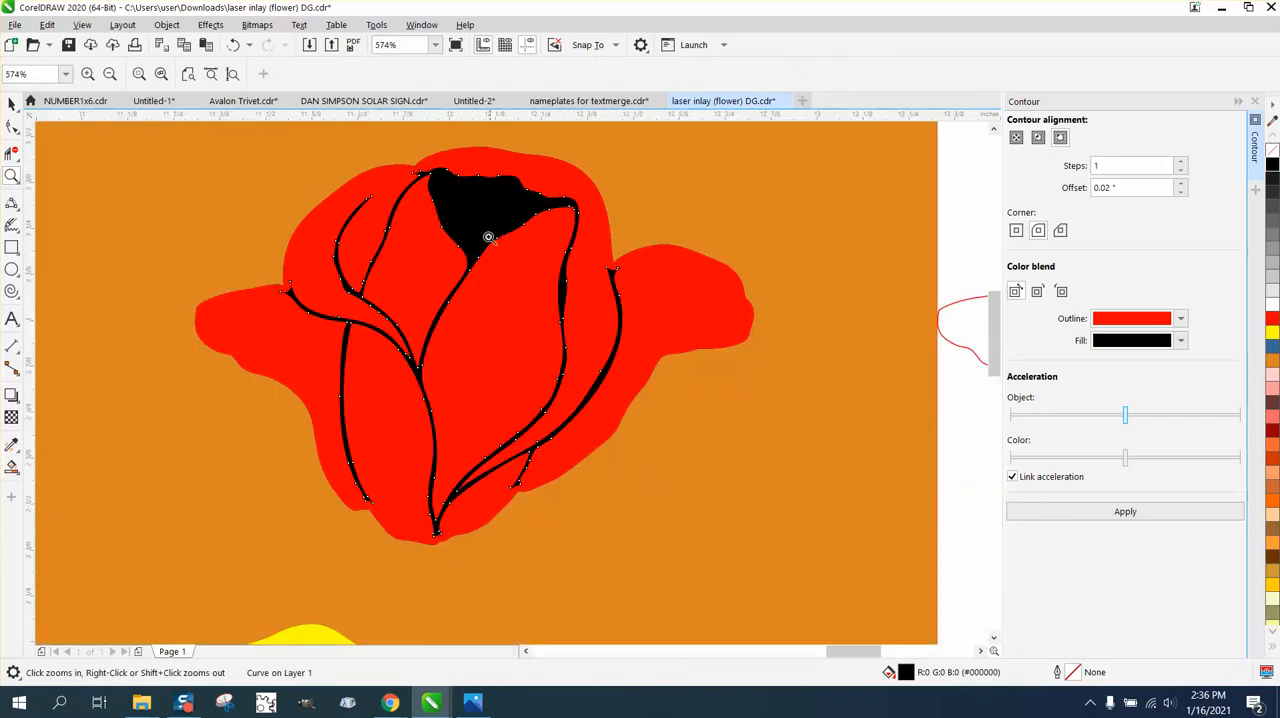
pyautogui.rightClick(530, 317)
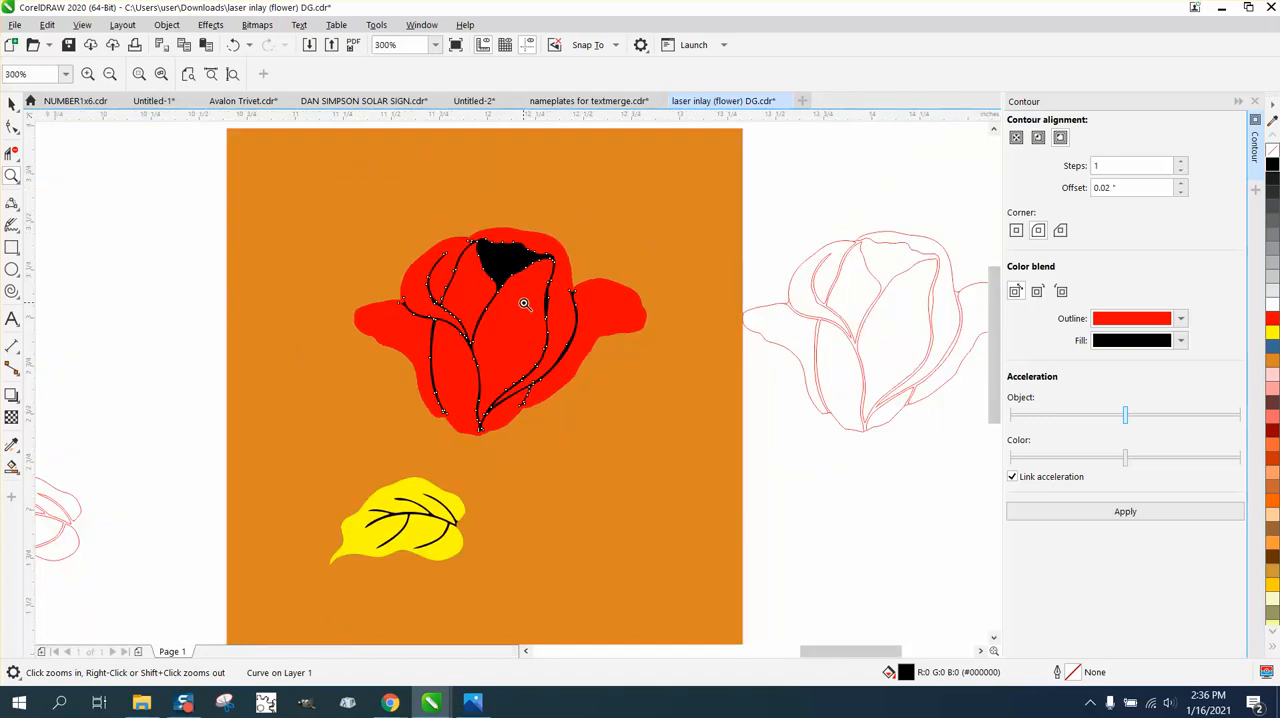
pyautogui.rightClick(511, 302)
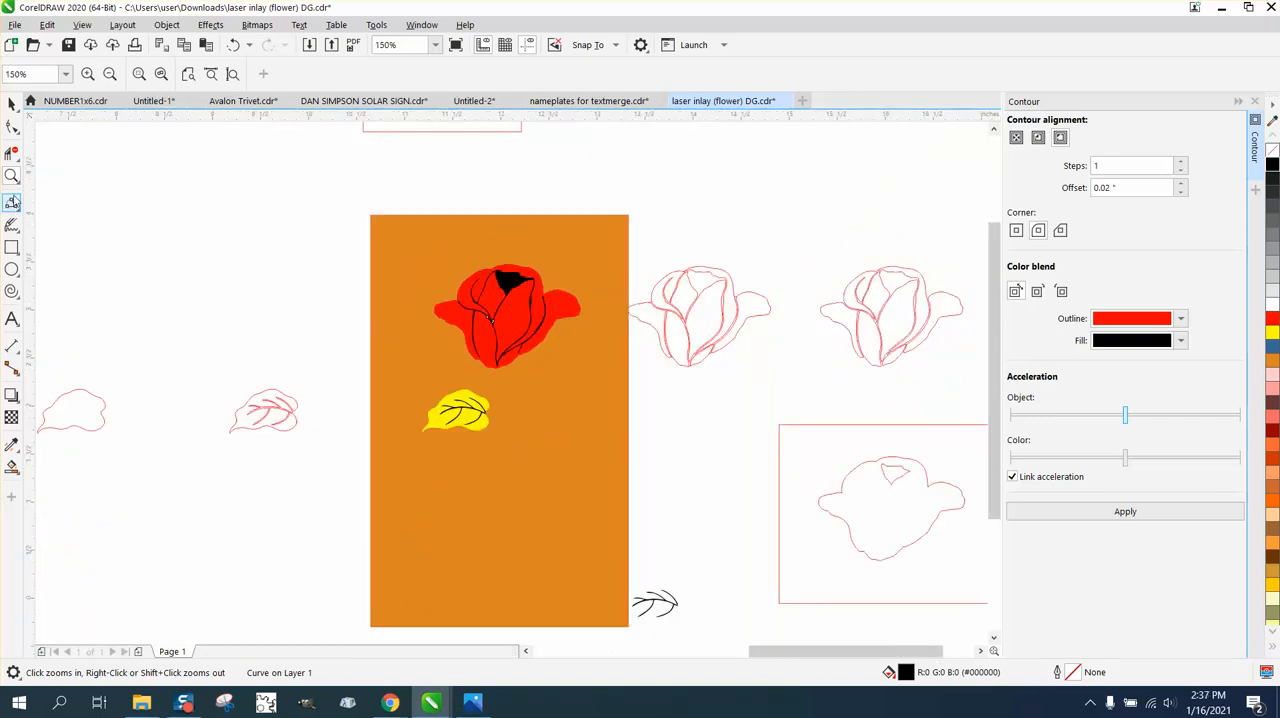
pyautogui.moveTo(369, 248); pyautogui.dragTo(628, 435)
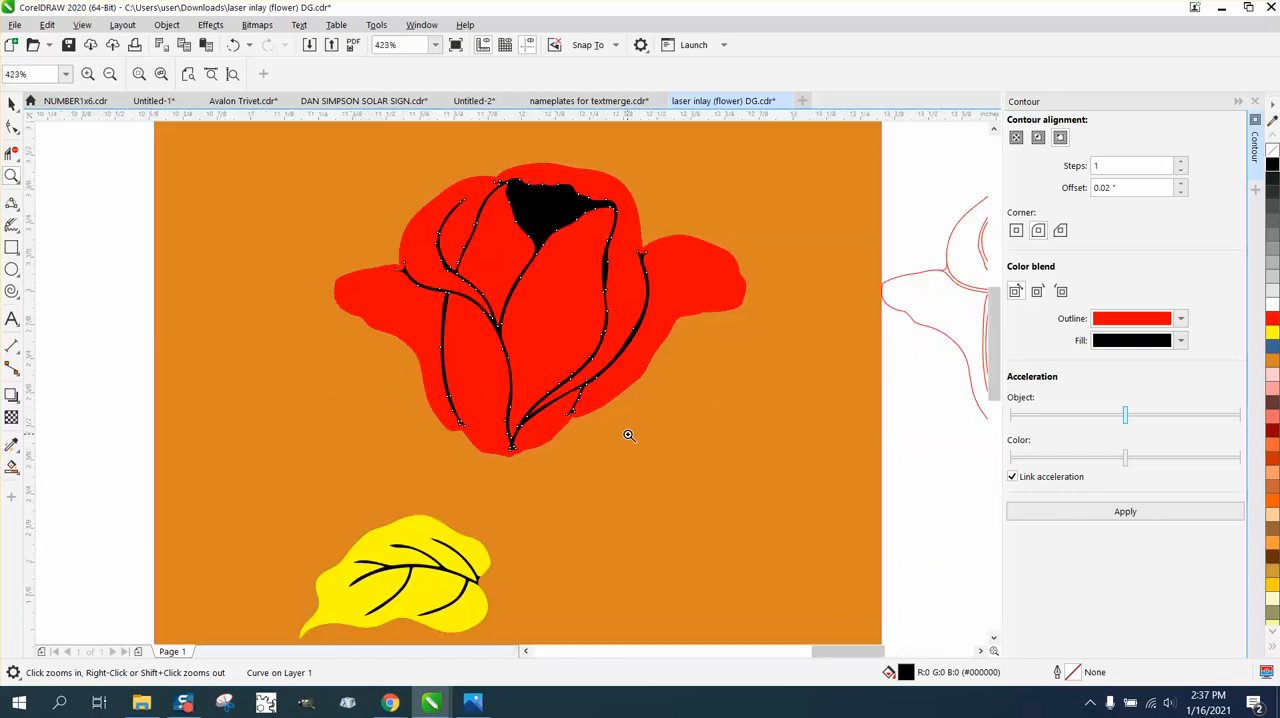
pyautogui.click(12, 103)
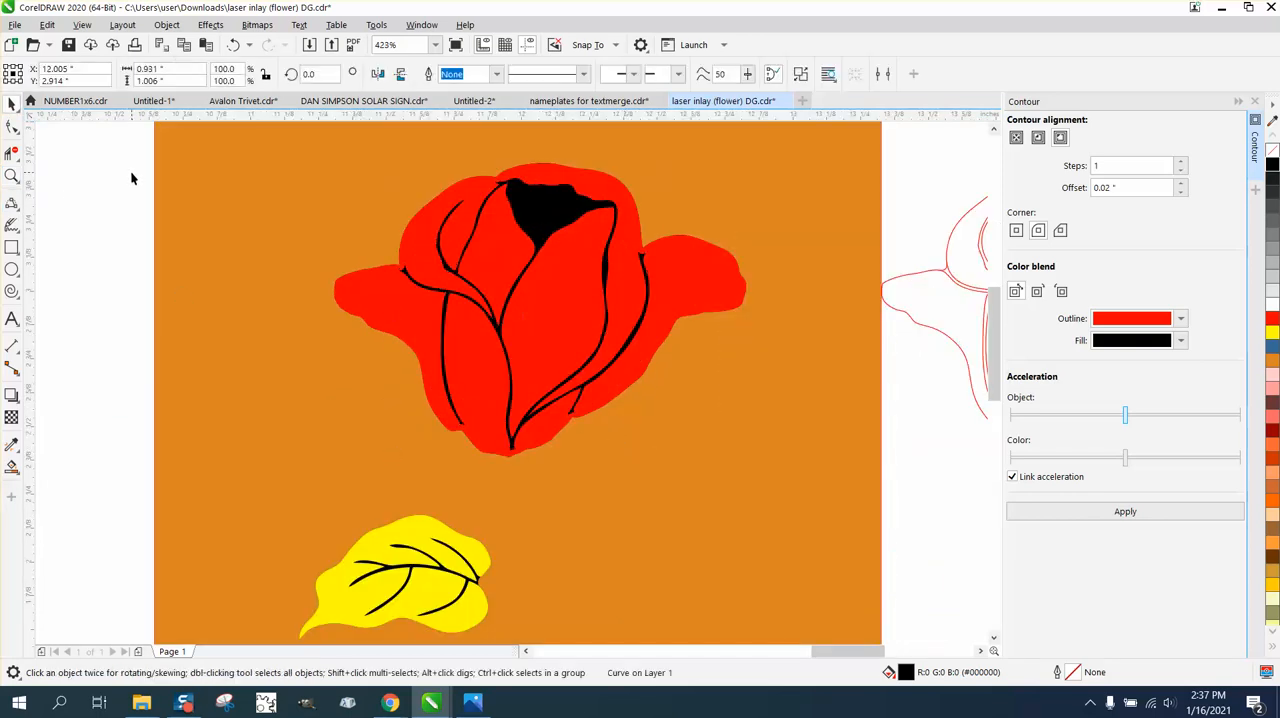